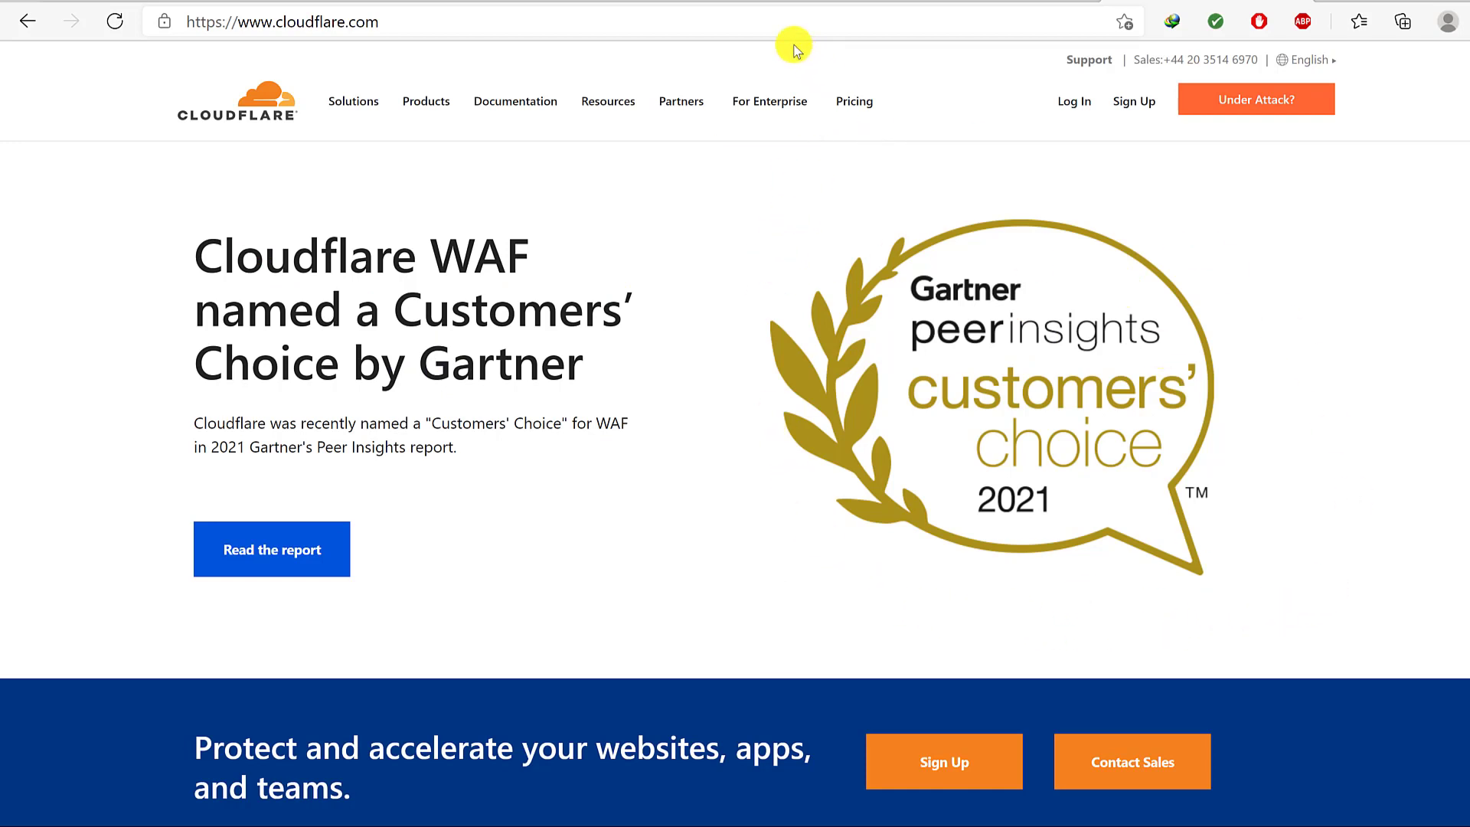
# - Switch to the Shopify admin and open the form for connecting an existing domain in the online store's domain settings
pyautogui.click(377, 1)
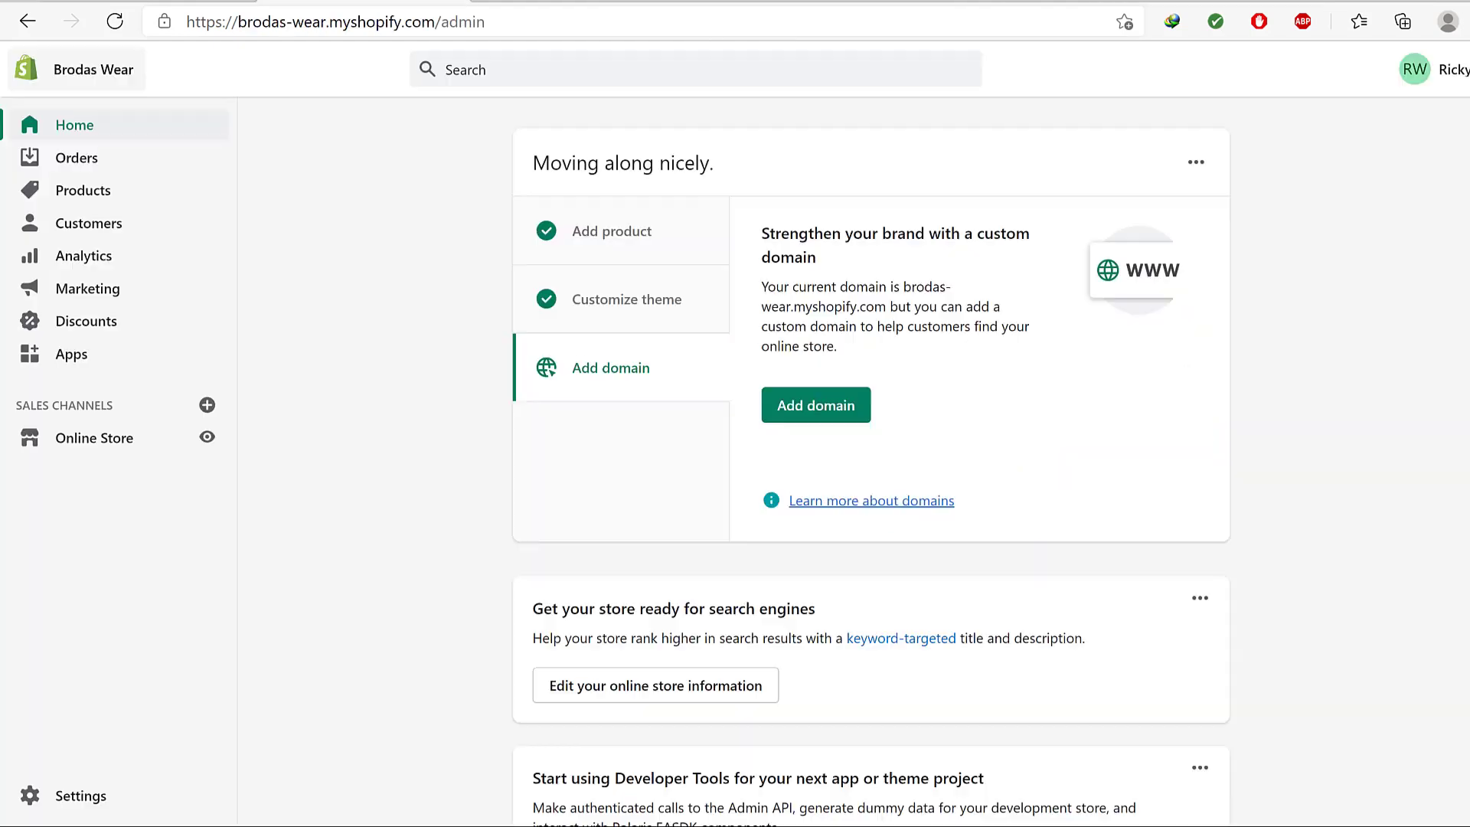
pyautogui.click(86, 448)
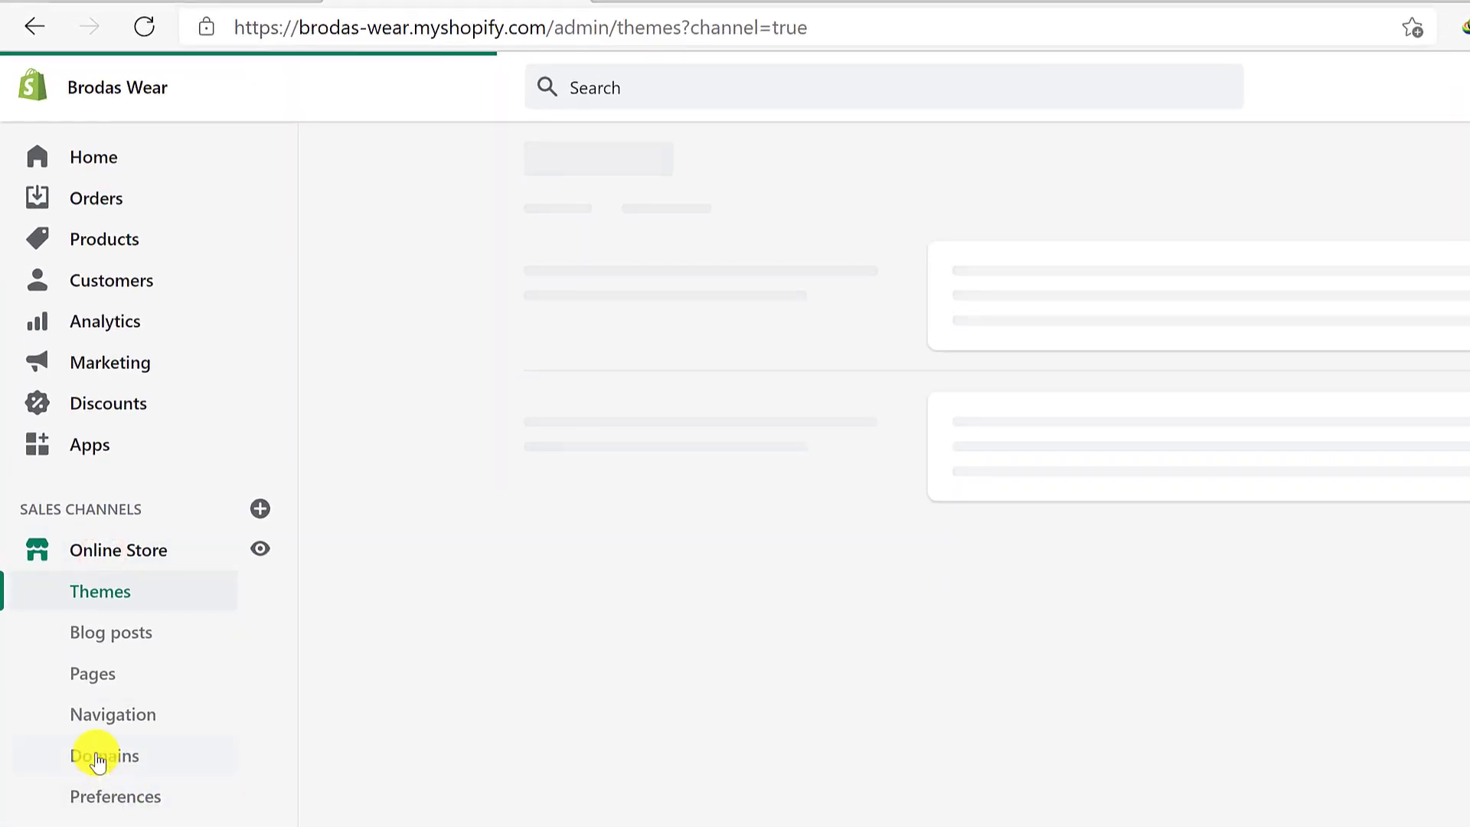
pyautogui.click(98, 760)
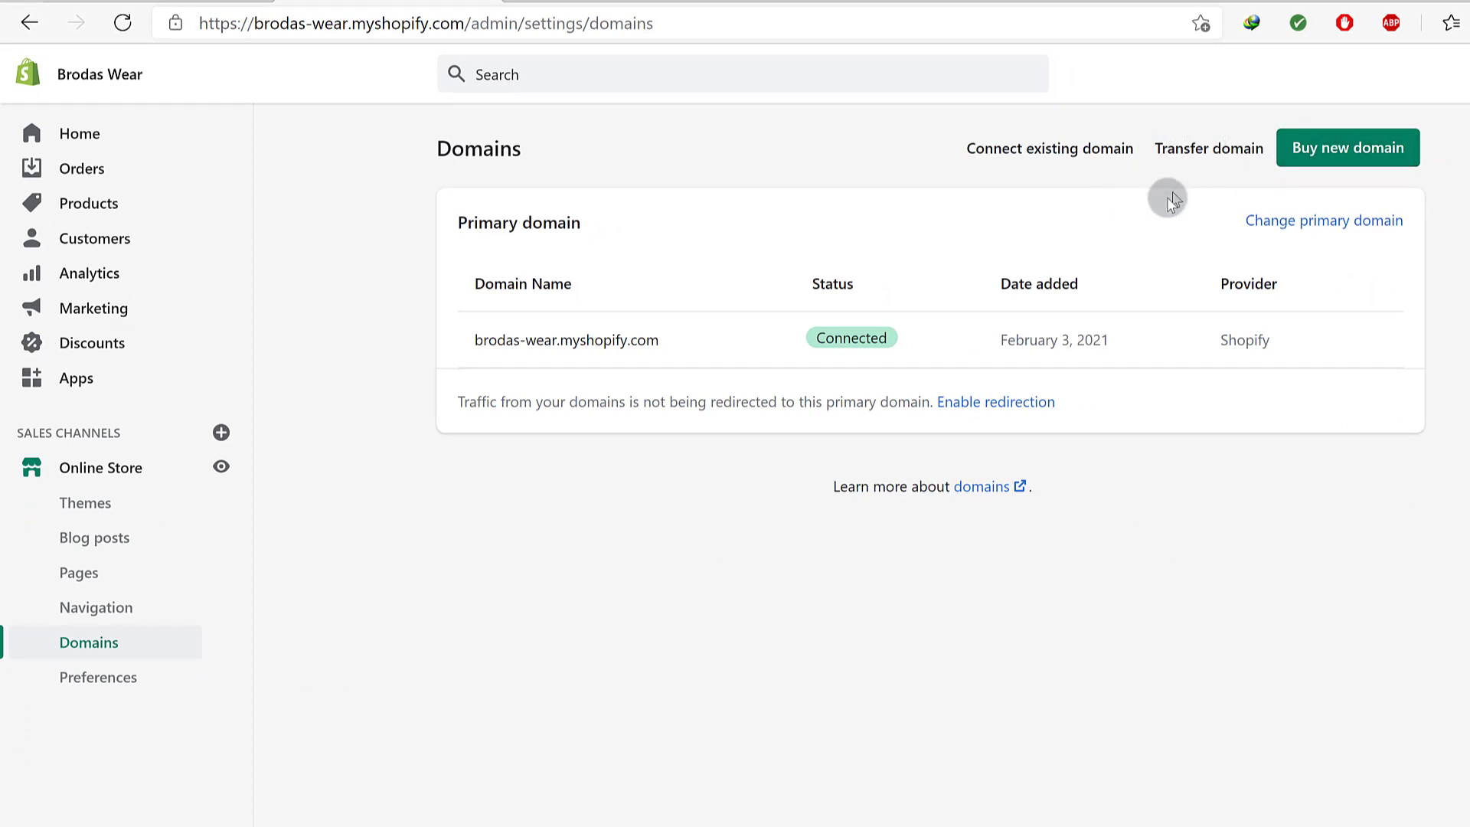
pyautogui.click(1035, 149)
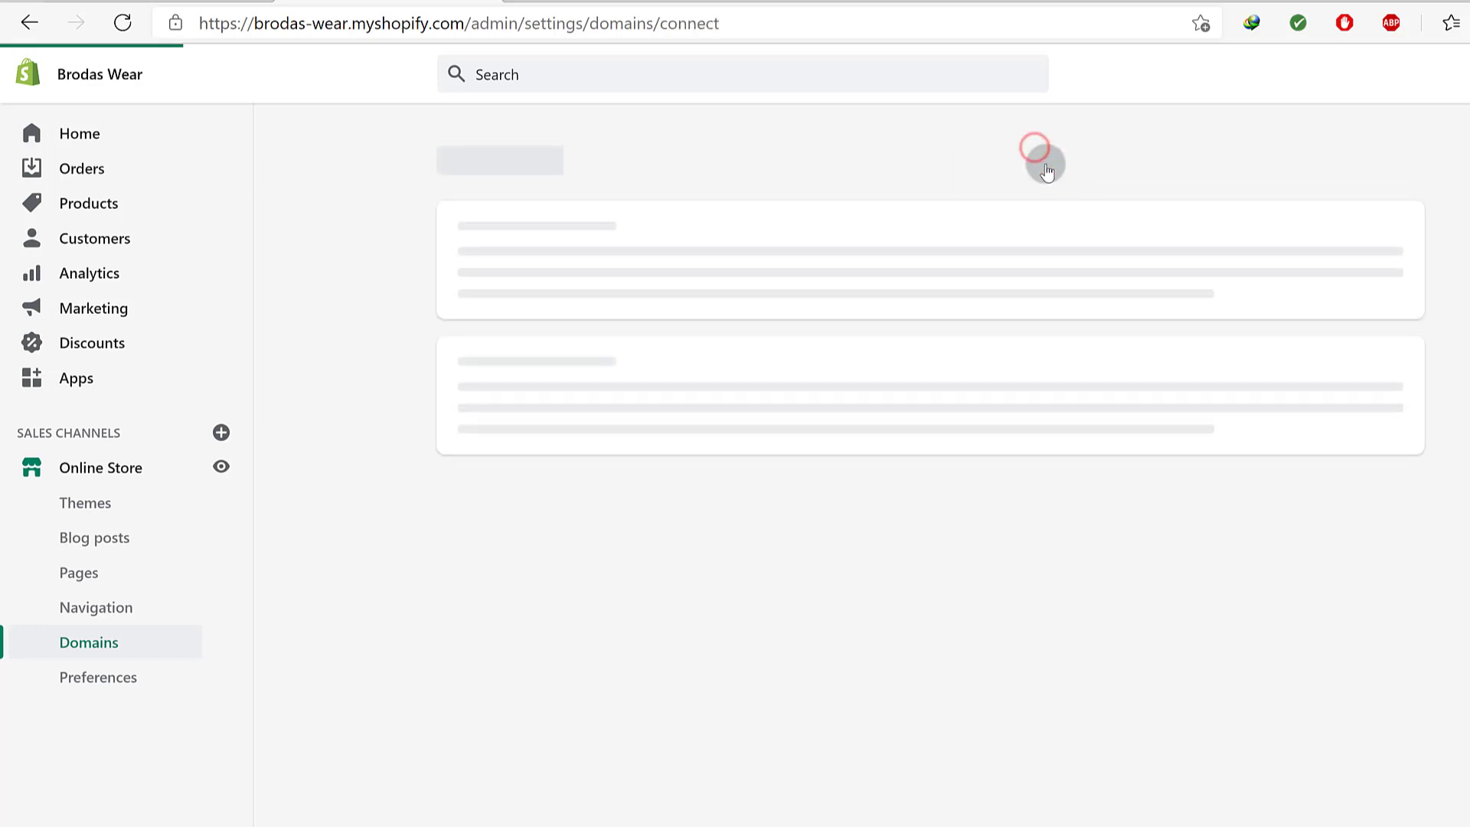
pyautogui.click(743, 267)
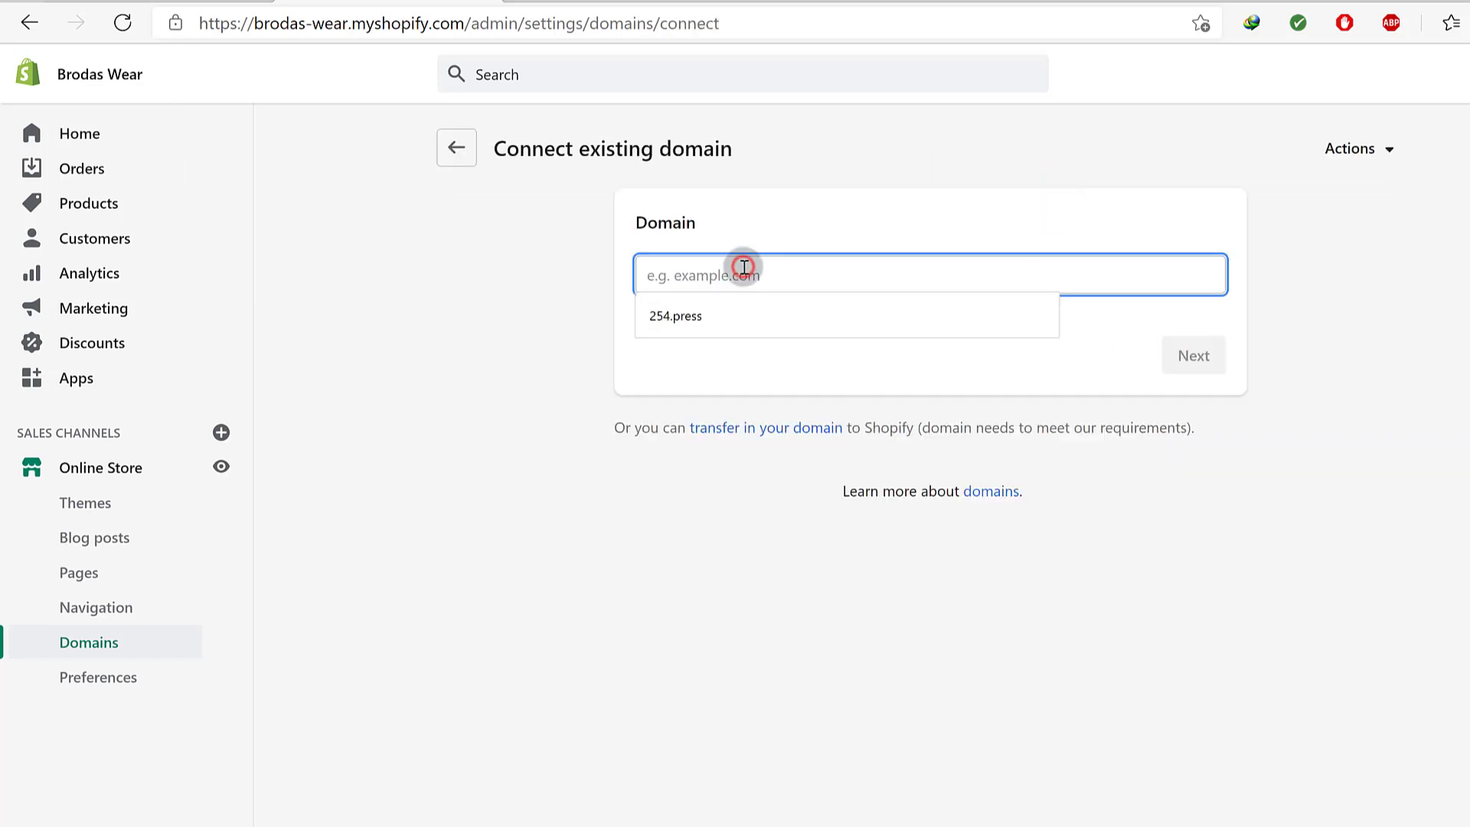
pyautogui.rightClick(742, 268)
pyautogui.click(804, 477)
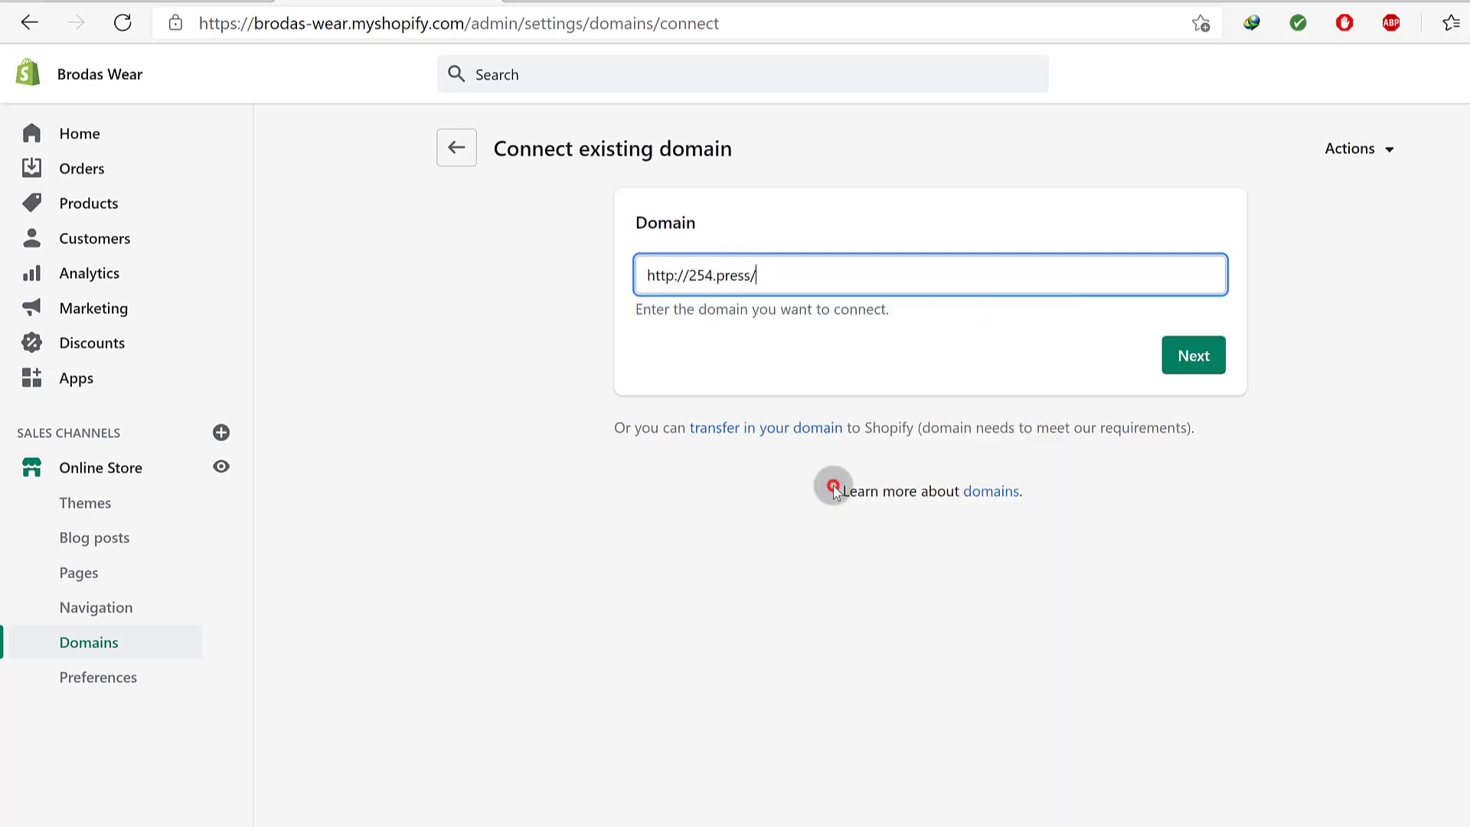
pyautogui.moveTo(687, 274); pyautogui.dragTo(617, 276)
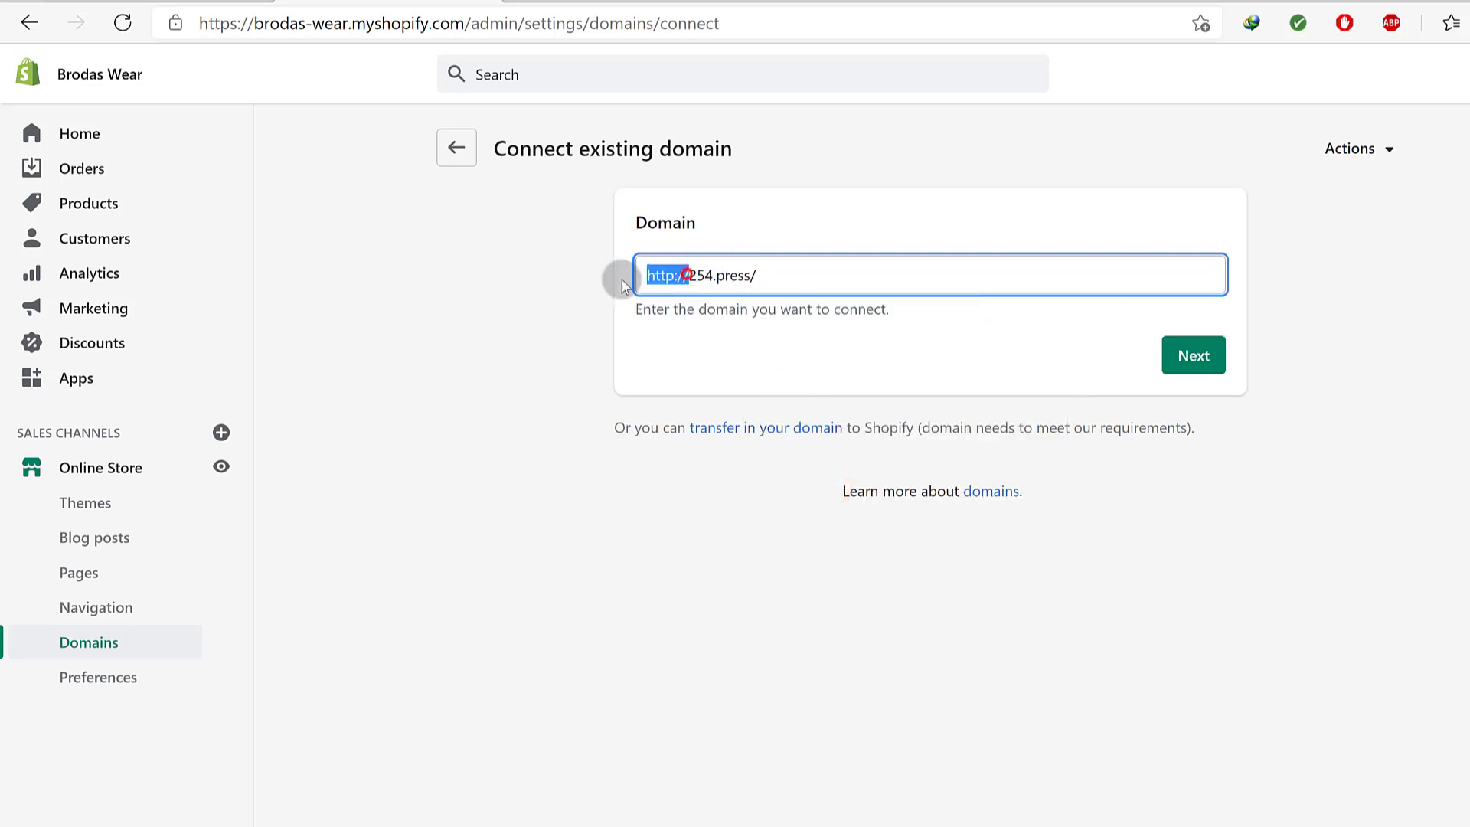
pyautogui.press('BackSpace')
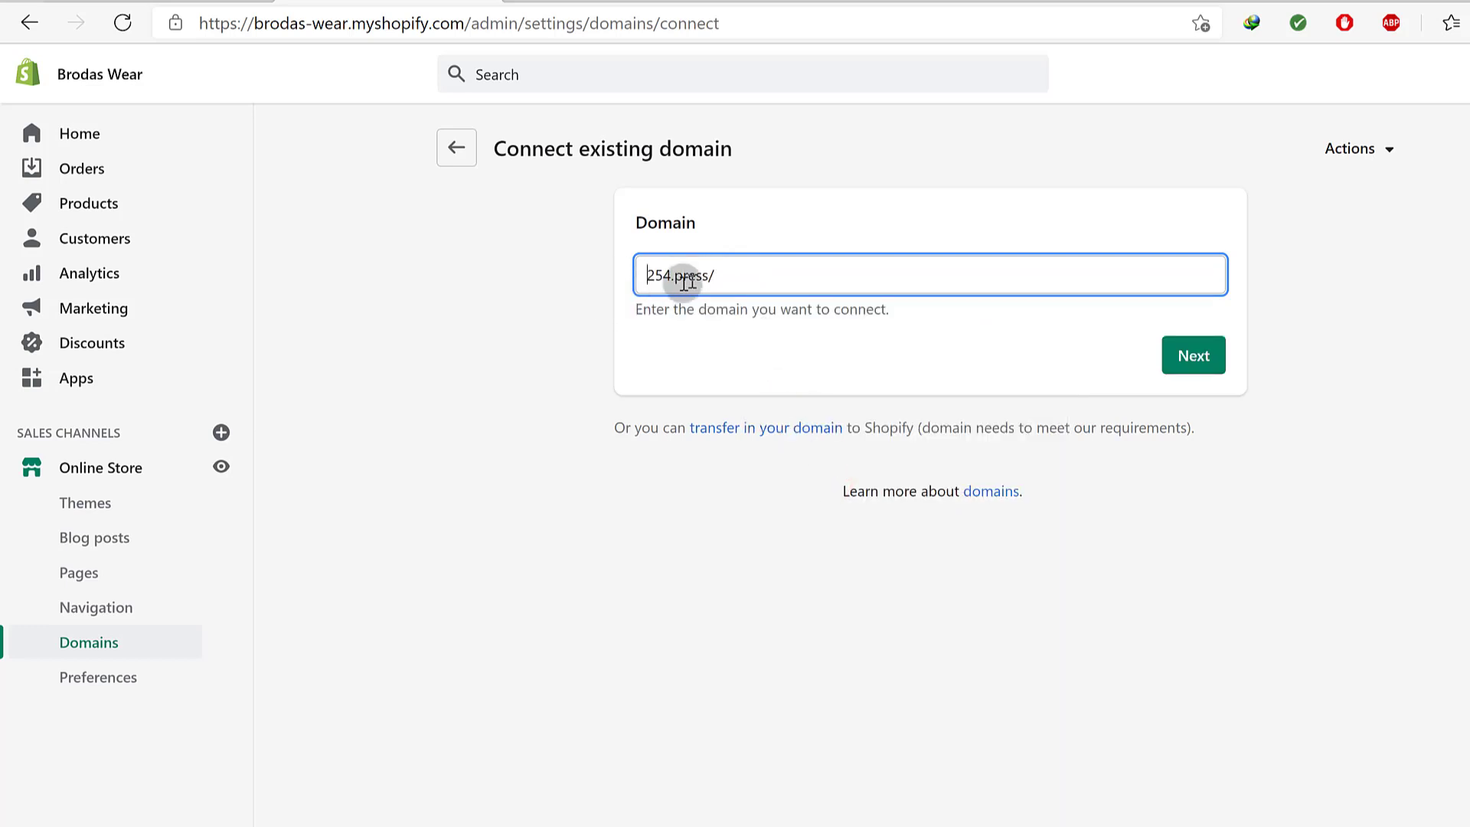
pyautogui.click(733, 270)
pyautogui.press('BackSpace')
pyautogui.click(1204, 355)
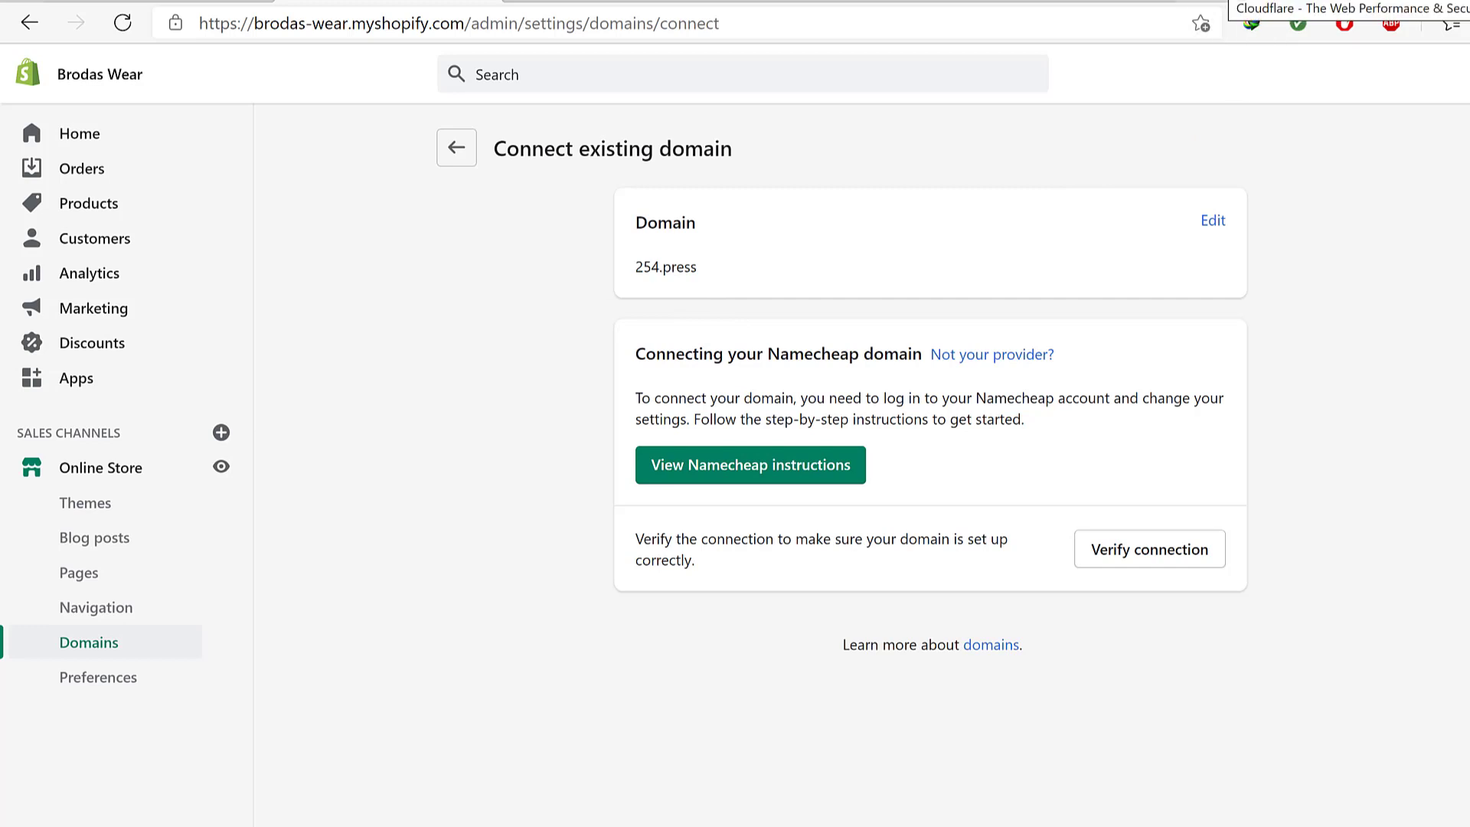
# - Switch to the Cloudflare website and open the account sign-up page
pyautogui.click(1224, 2)
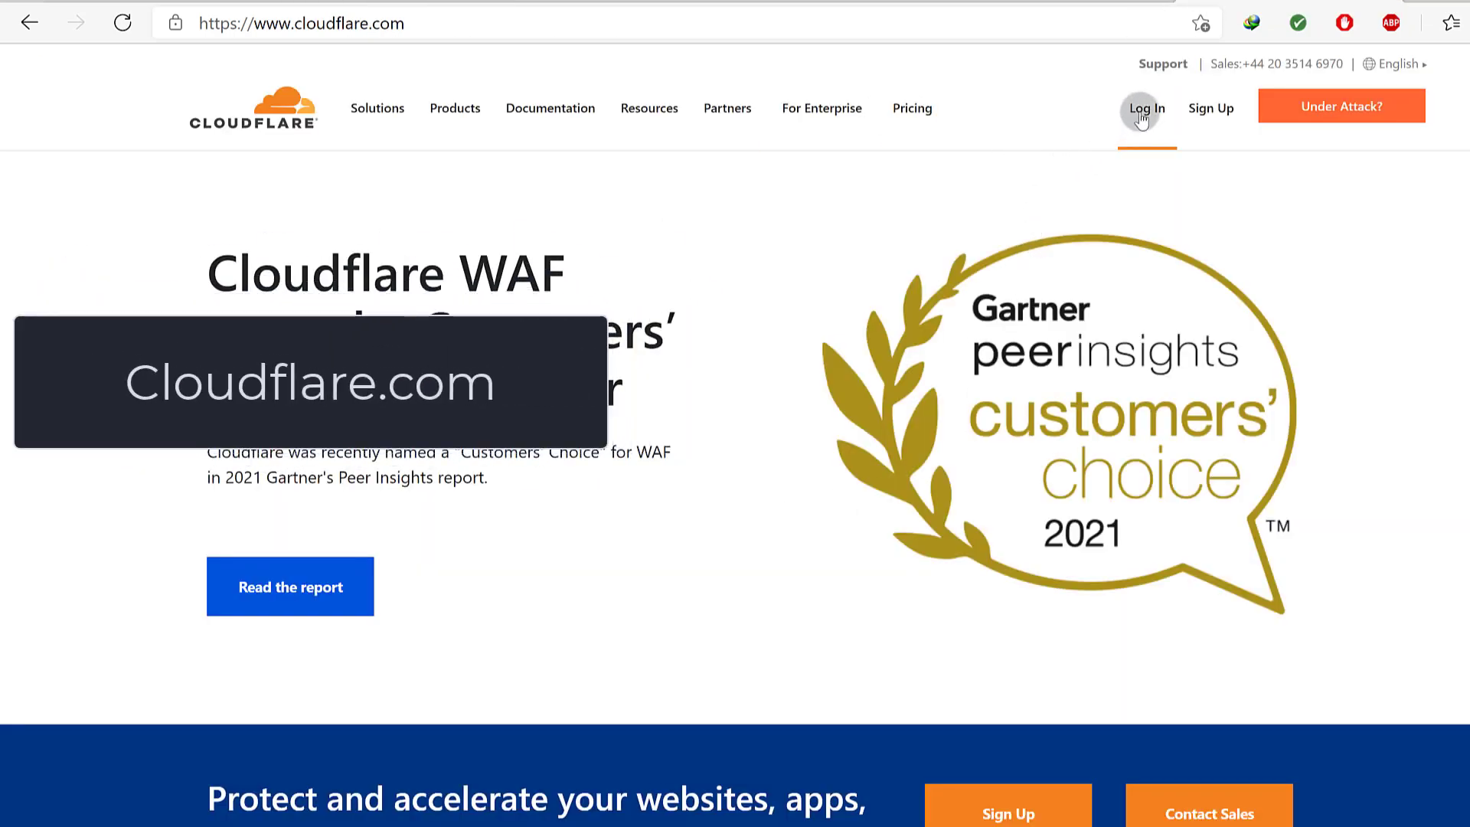
pyautogui.click(1216, 112)
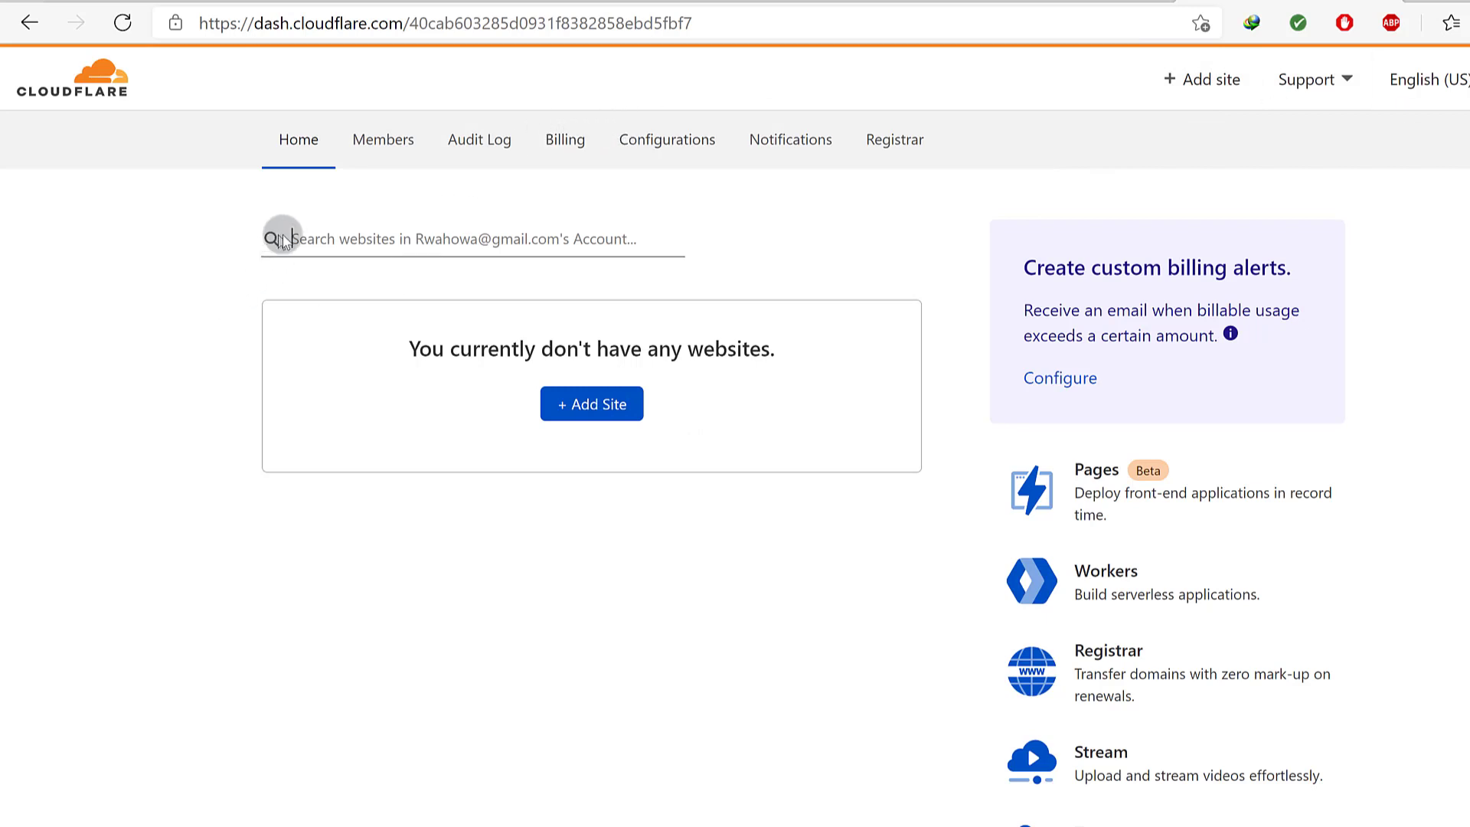
pyautogui.click(597, 406)
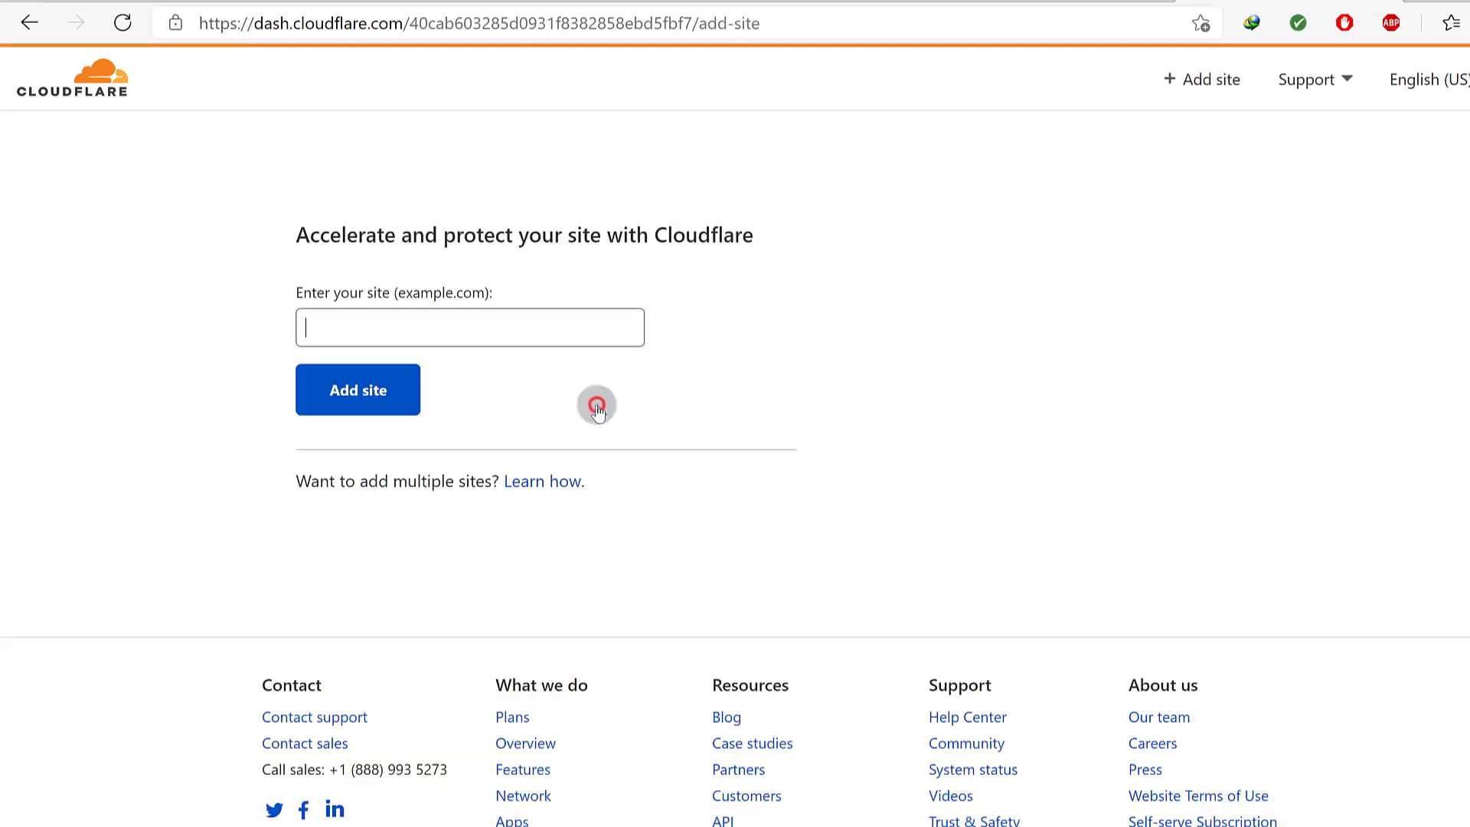
pyautogui.rightClick(522, 329)
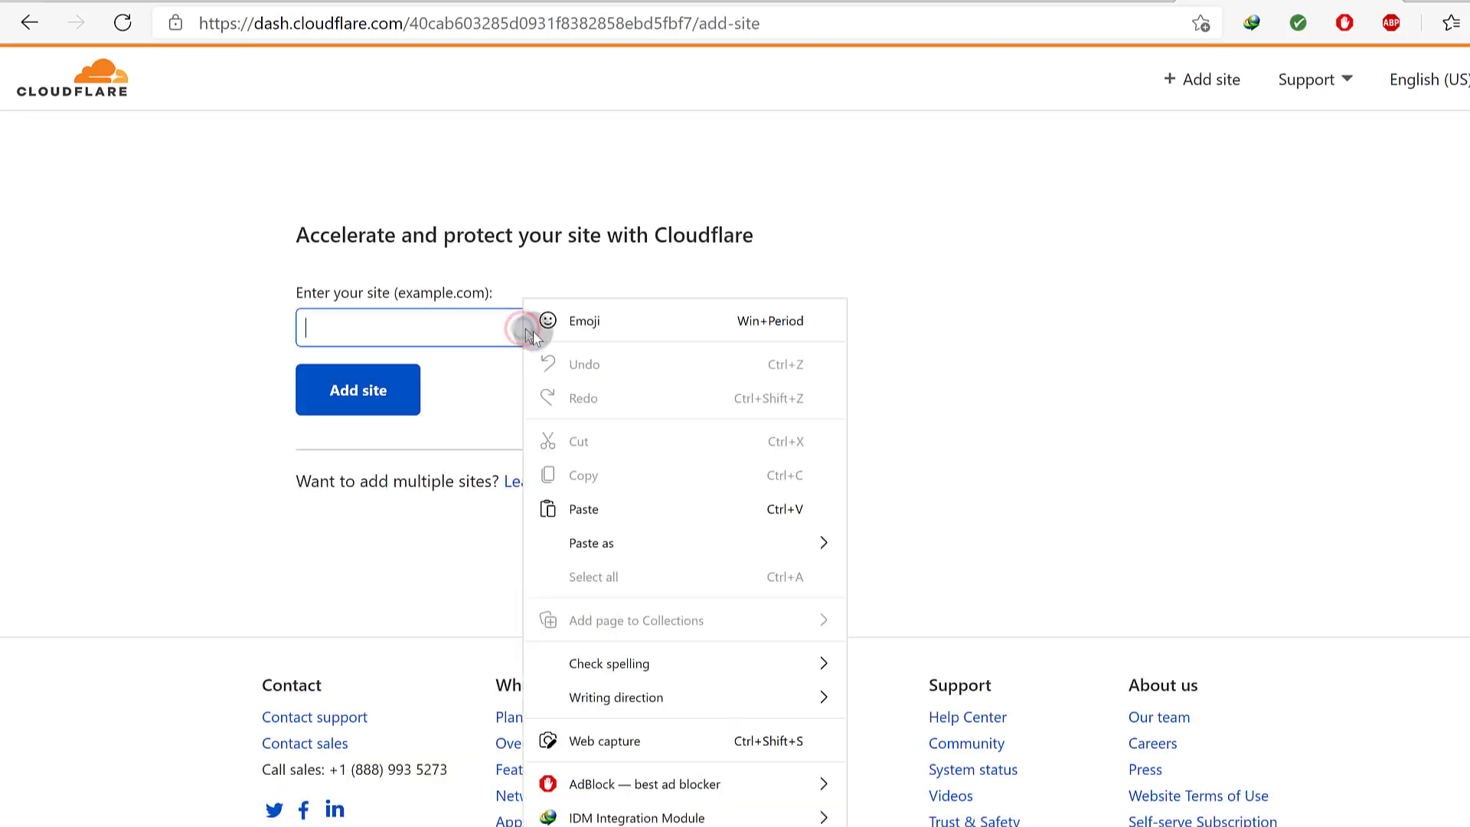
pyautogui.click(614, 503)
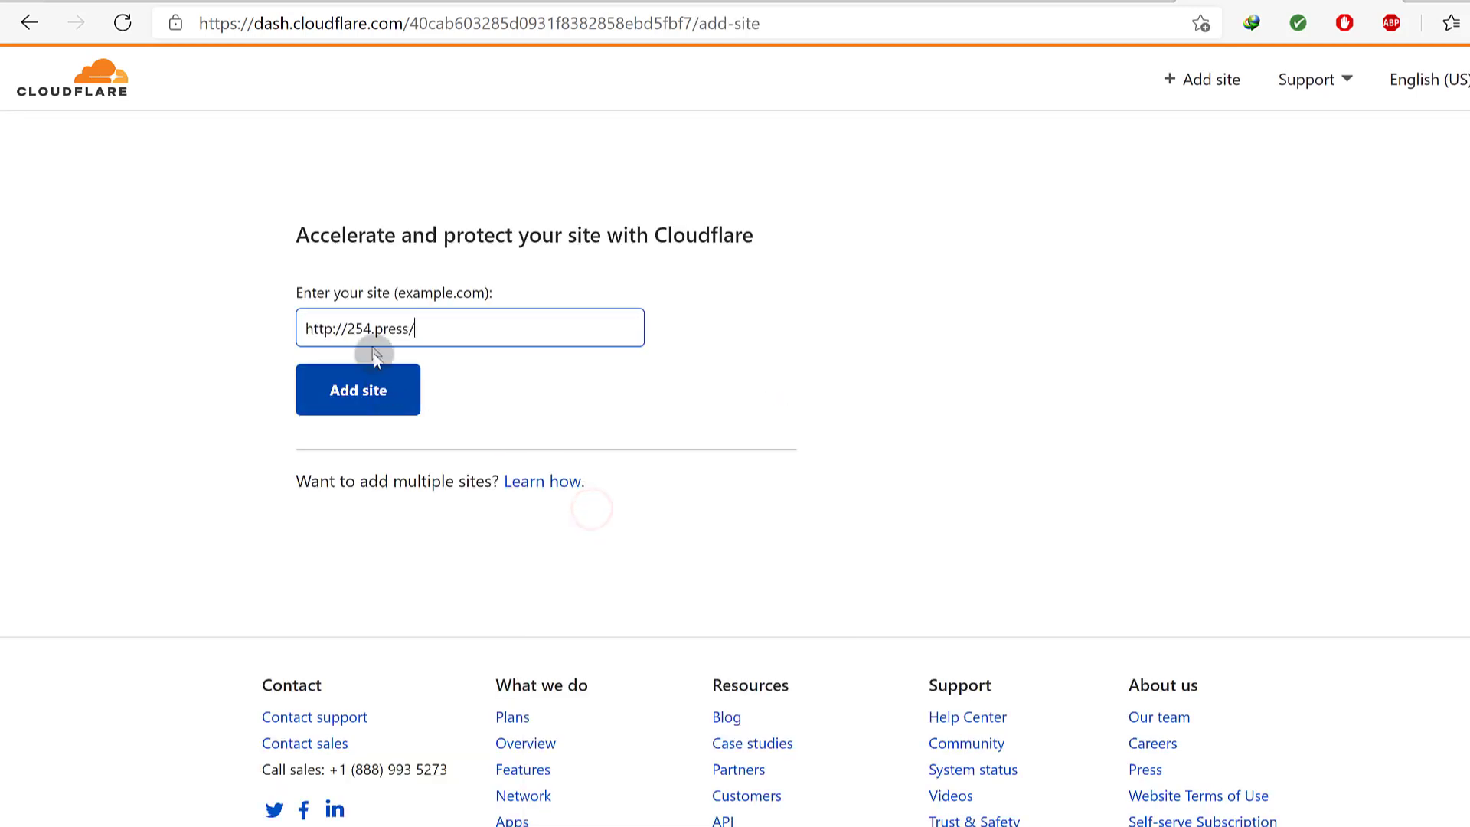
pyautogui.moveTo(347, 327); pyautogui.dragTo(296, 331)
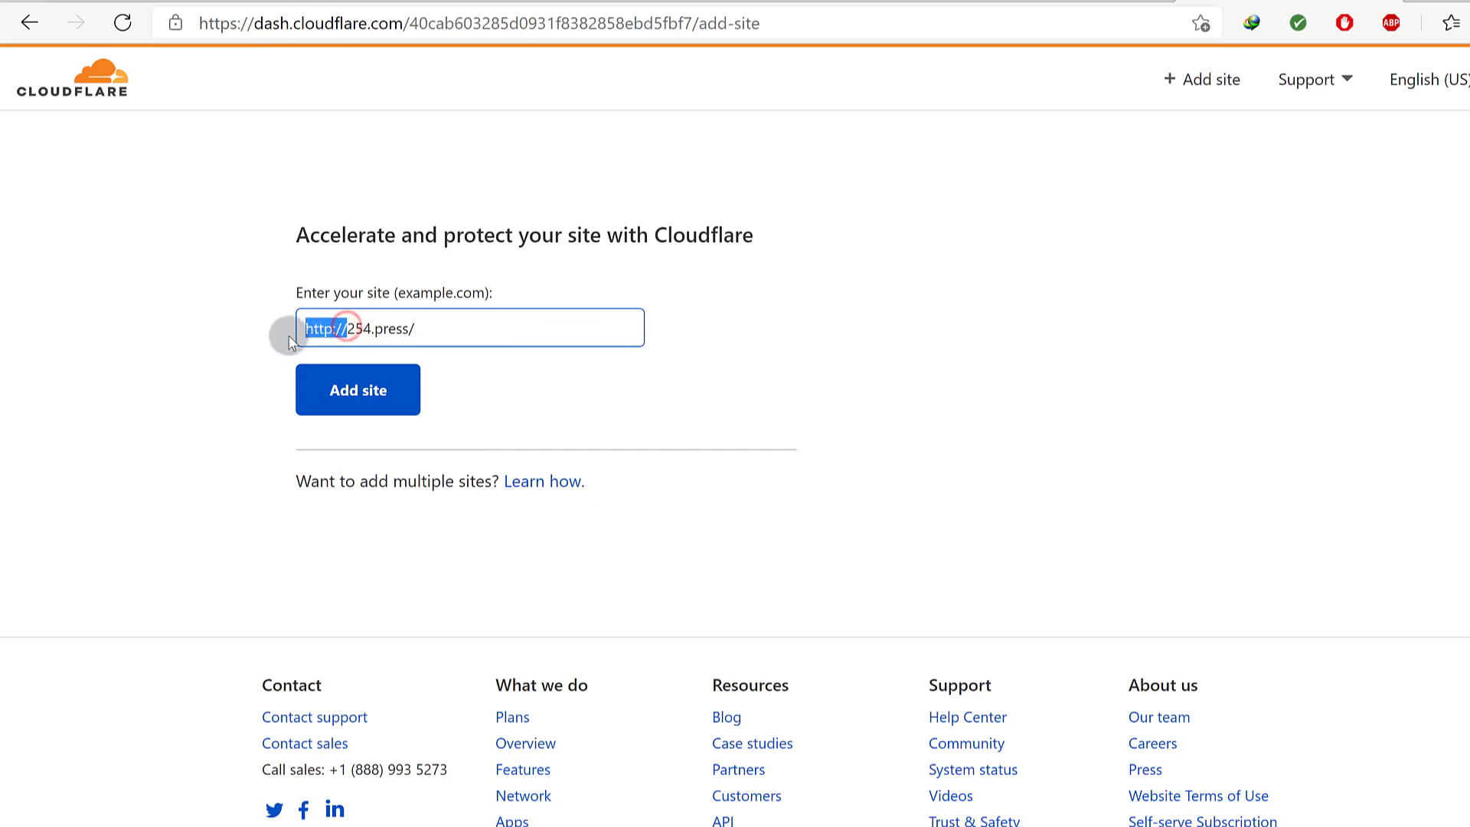
pyautogui.press('BackSpace')
pyautogui.click(388, 326)
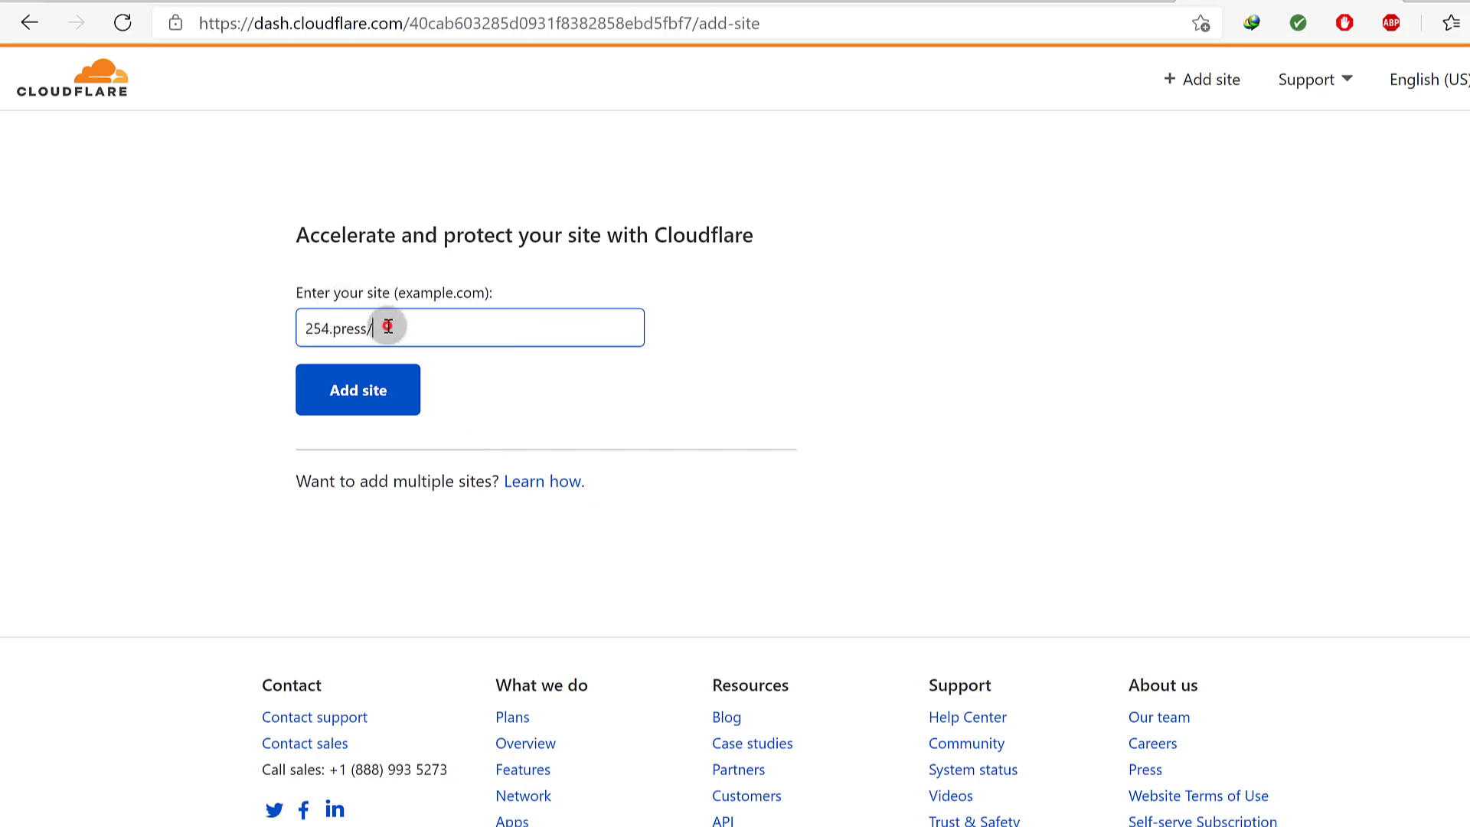
pyautogui.press('BackSpace')
pyautogui.click(368, 387)
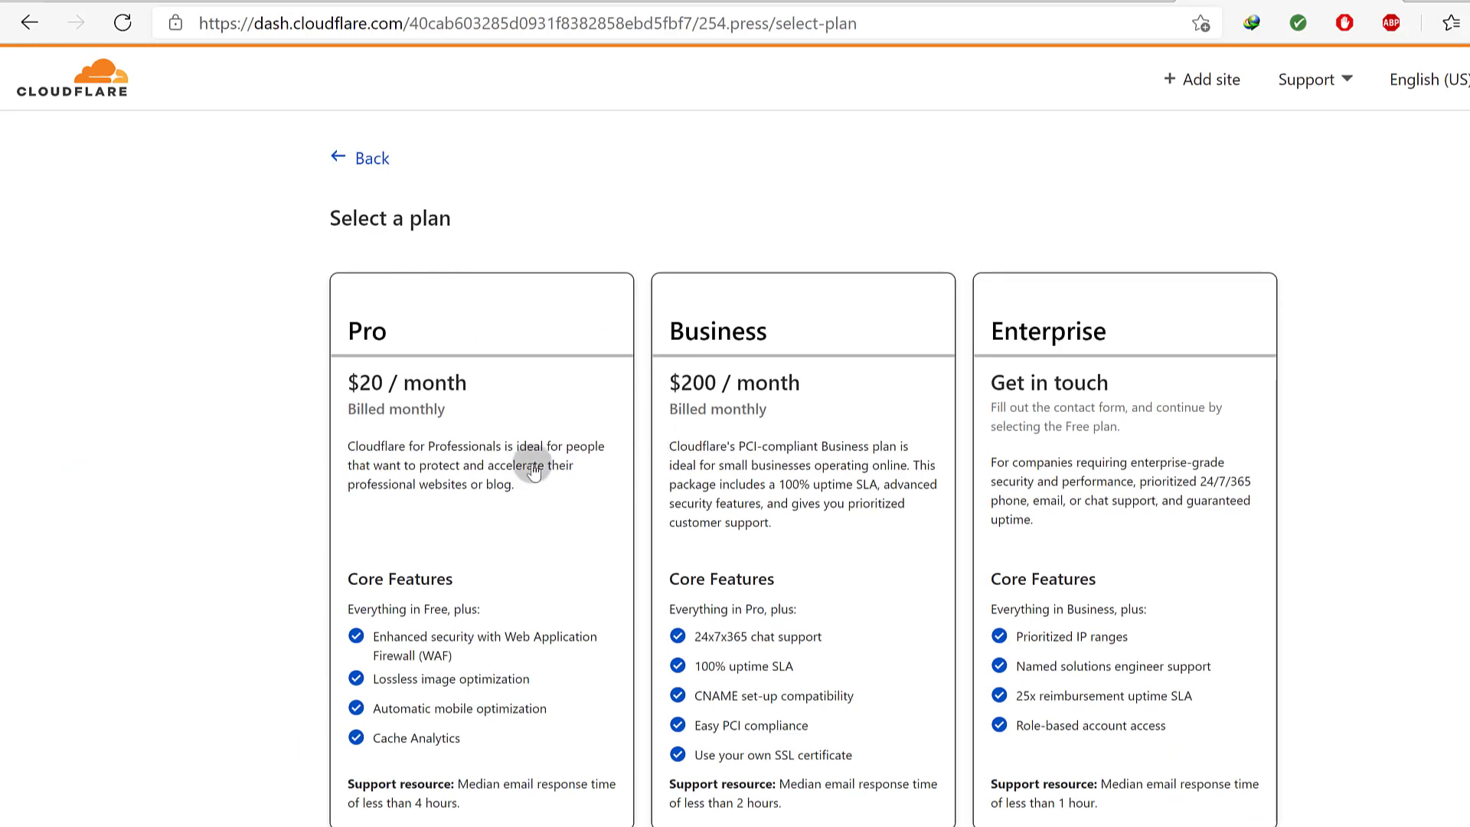
# - Review the available plans, select the Free $0 plan for 254.press and continue
pyautogui.scroll(-5, 1082, 426)
pyautogui.scroll(2, 1115, 401)
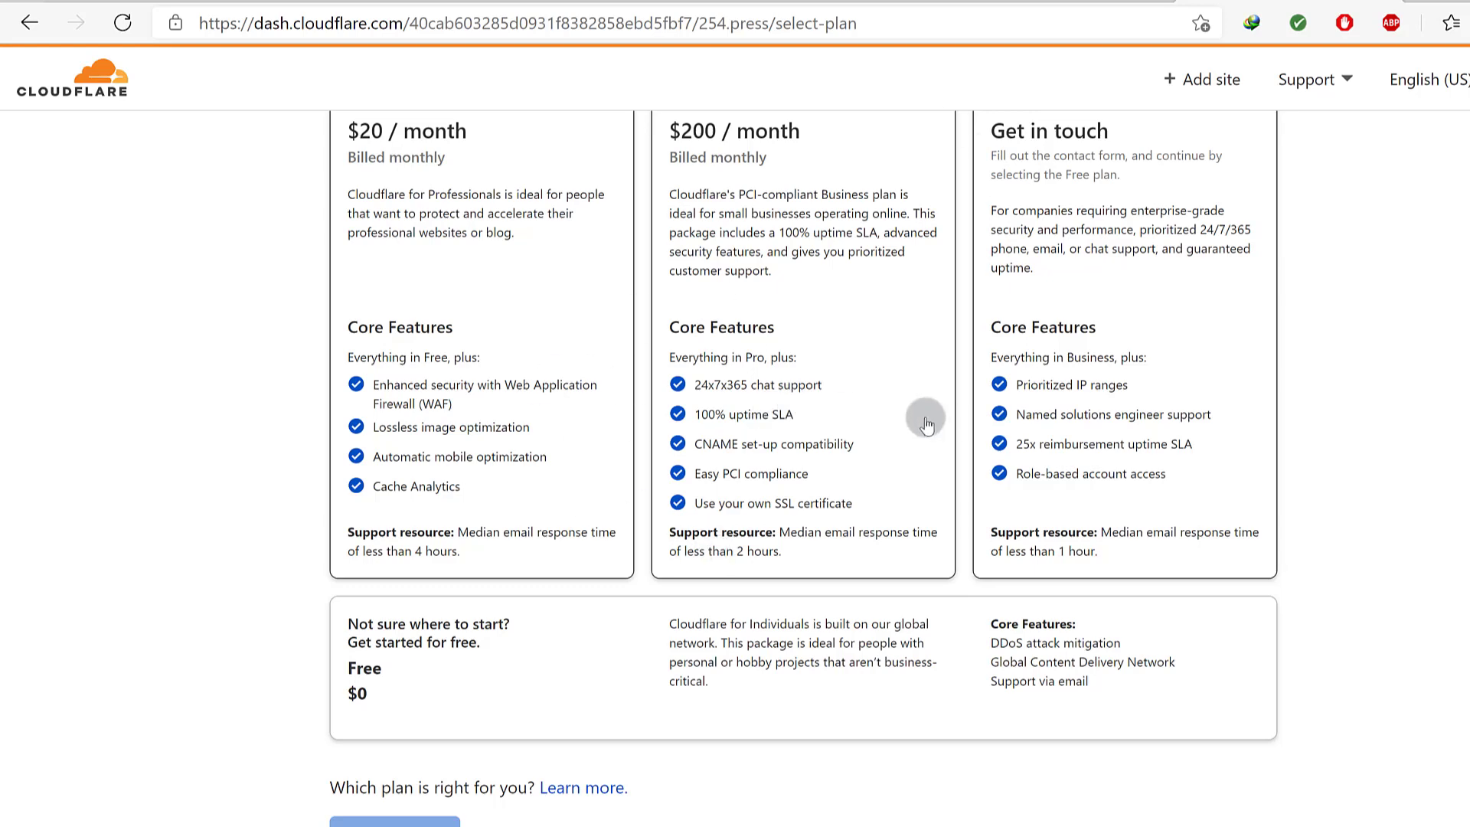
pyautogui.scroll(3, 1049, 328)
pyautogui.scroll(-5, 485, 436)
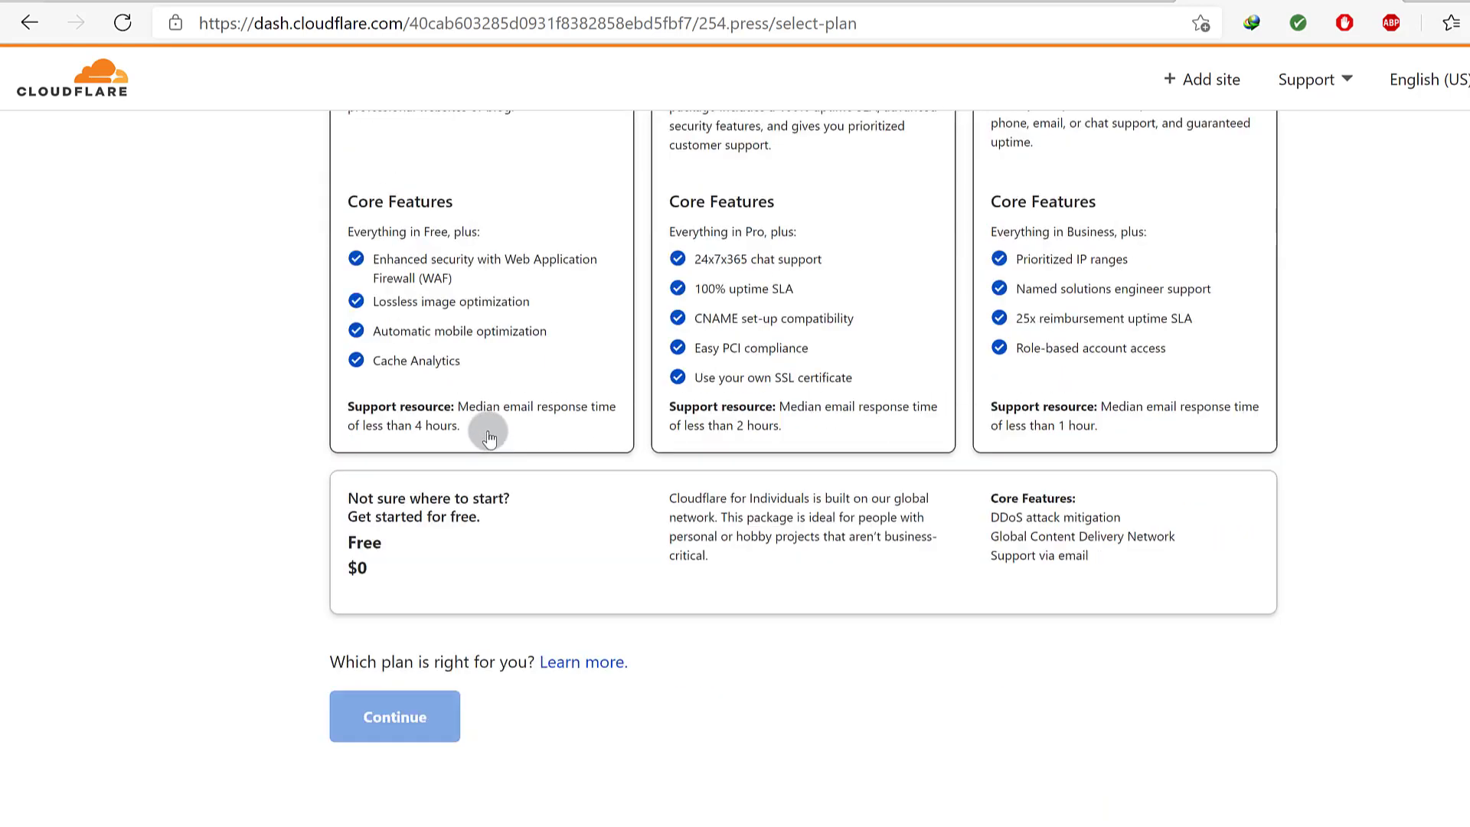
pyautogui.click(389, 545)
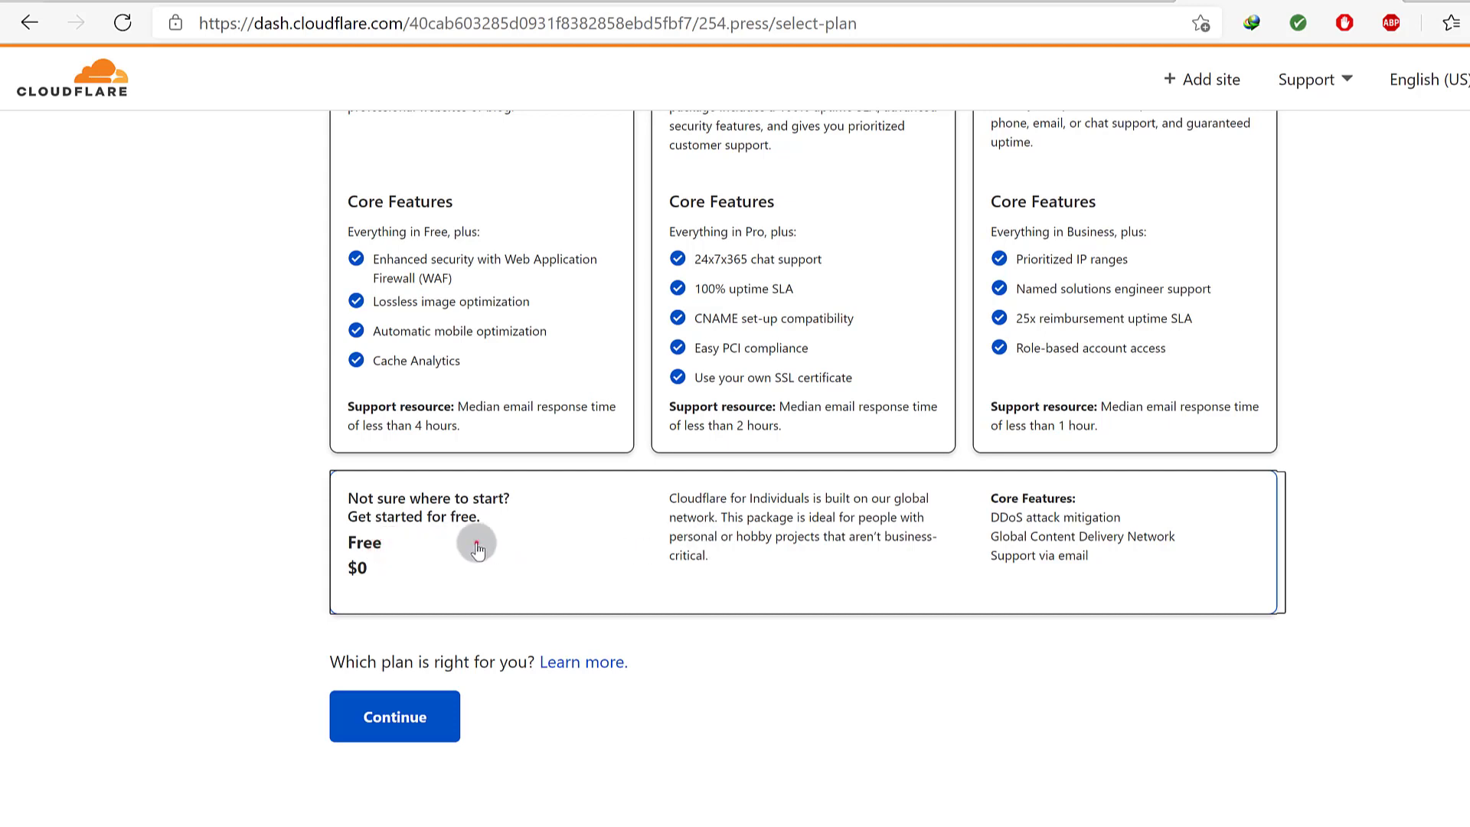
pyautogui.click(395, 716)
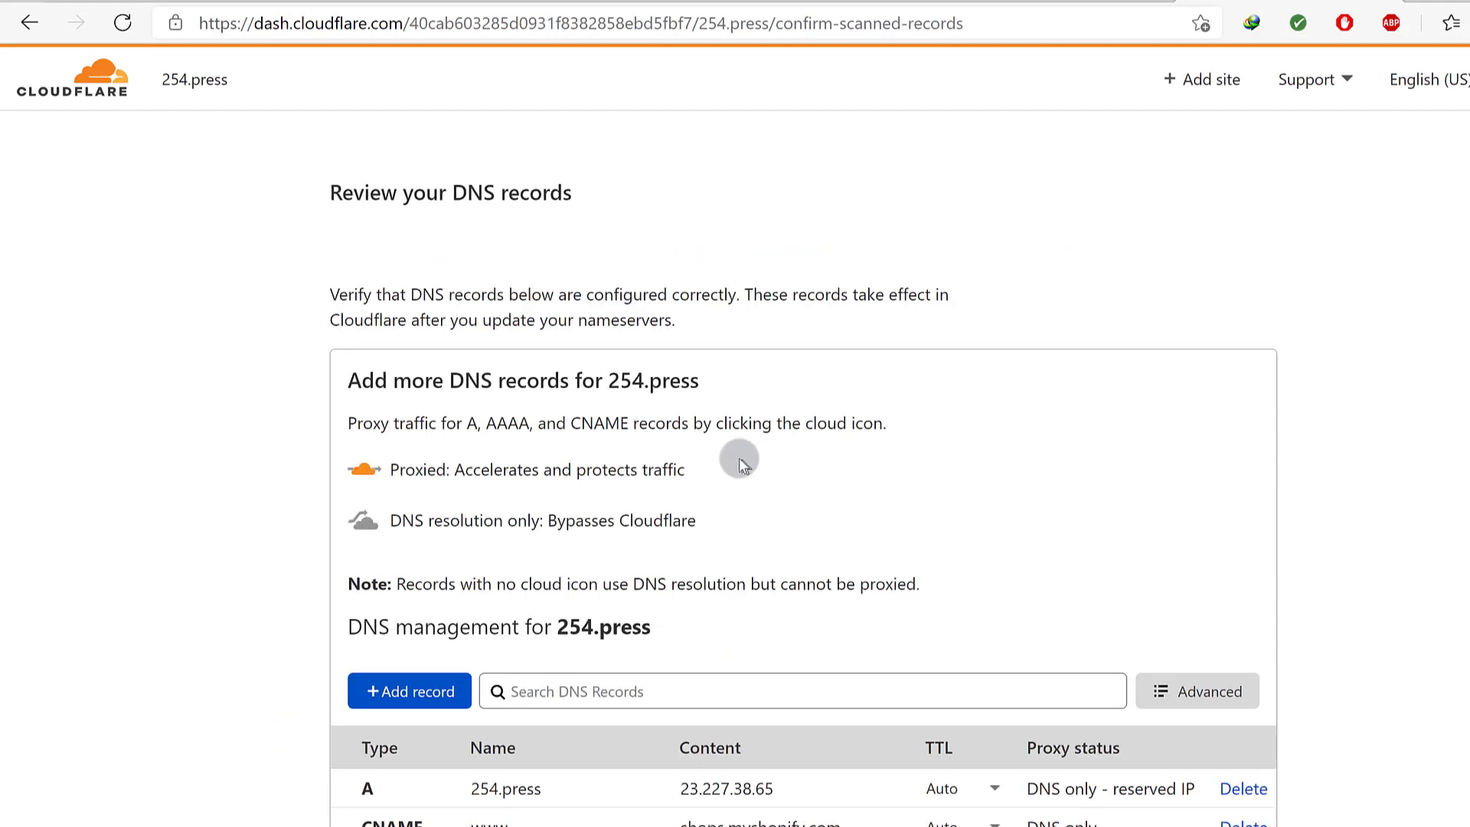
# - Examine the scanned DNS records for 254.press, including the types, names and contents of the A, CNAME, MX and TXT entries
pyautogui.scroll(-6, 682, 499)
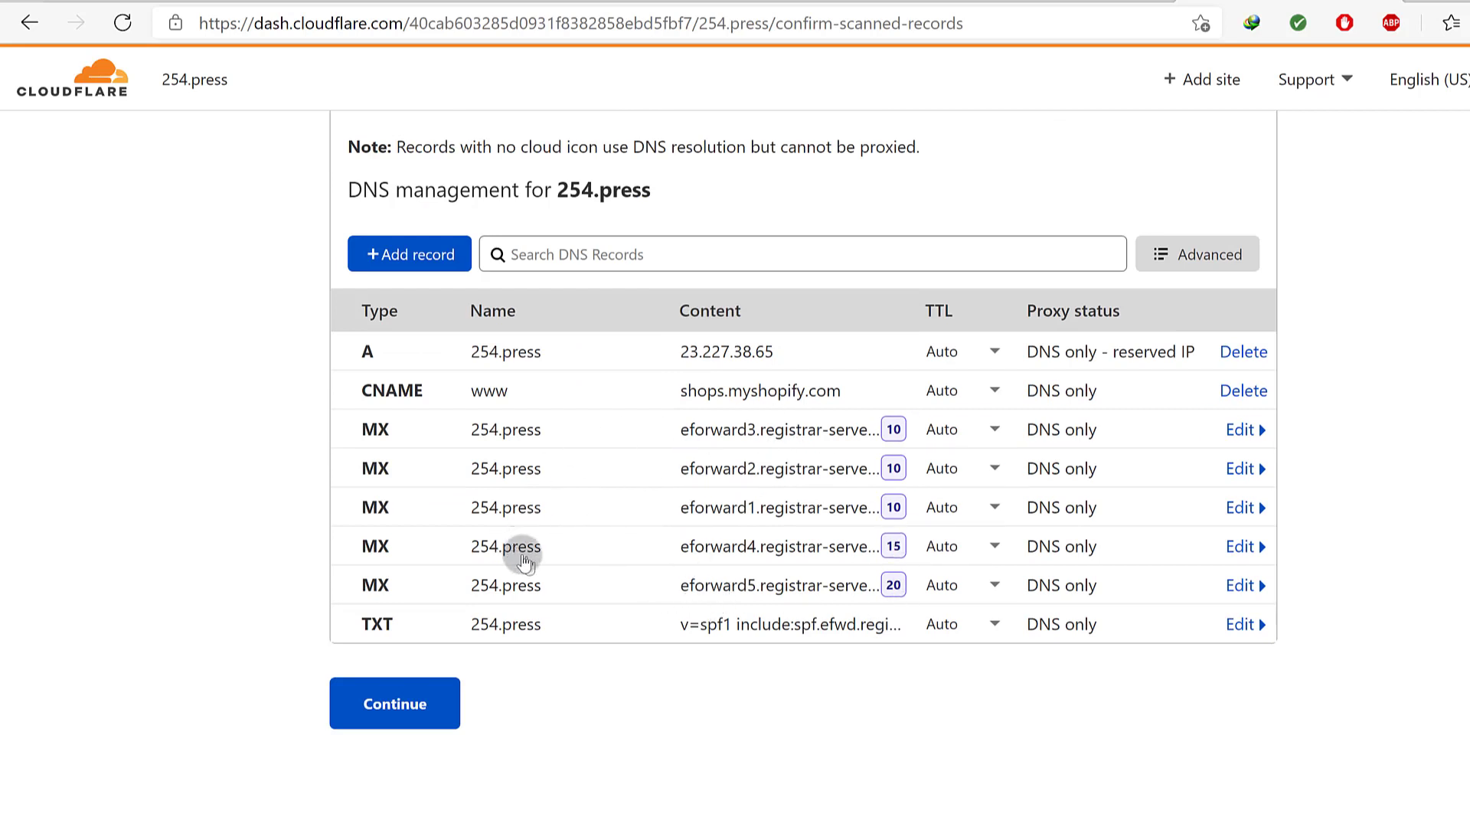
pyautogui.scroll(2, 643, 229)
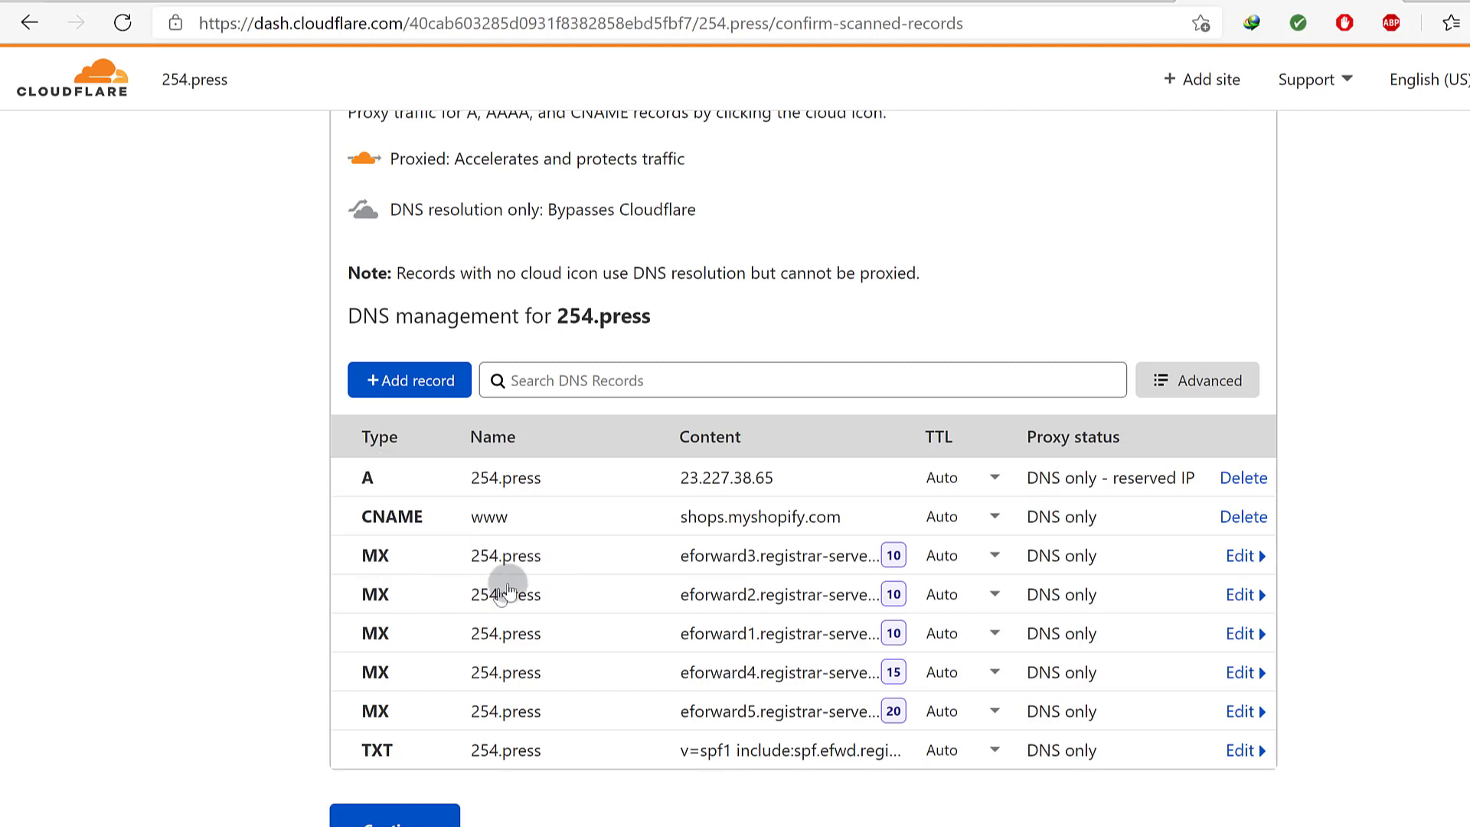
pyautogui.scroll(2, 689, 613)
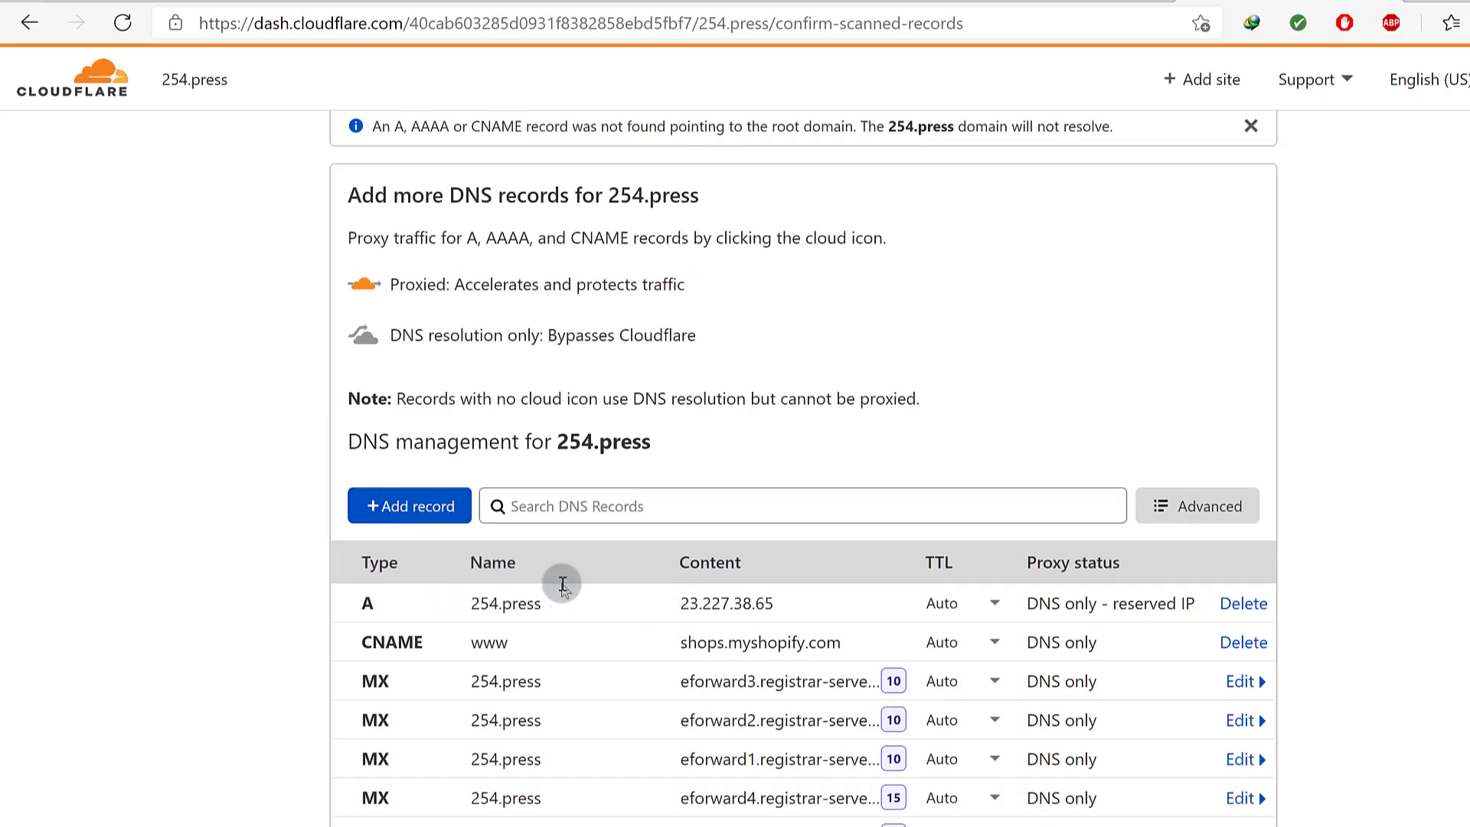
pyautogui.scroll(4, 564, 582)
pyautogui.scroll(-10, 564, 586)
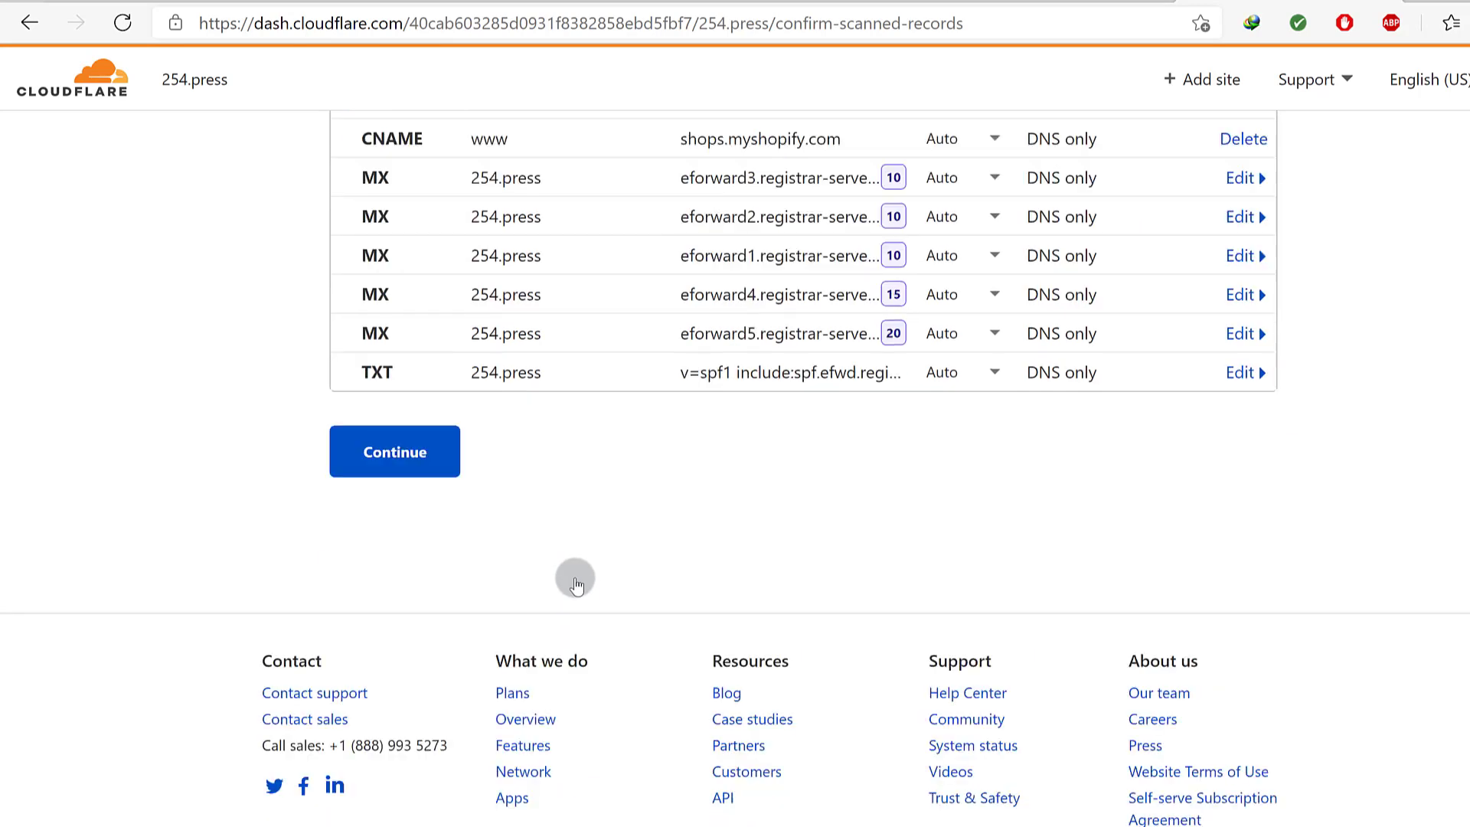
pyautogui.scroll(6, 575, 582)
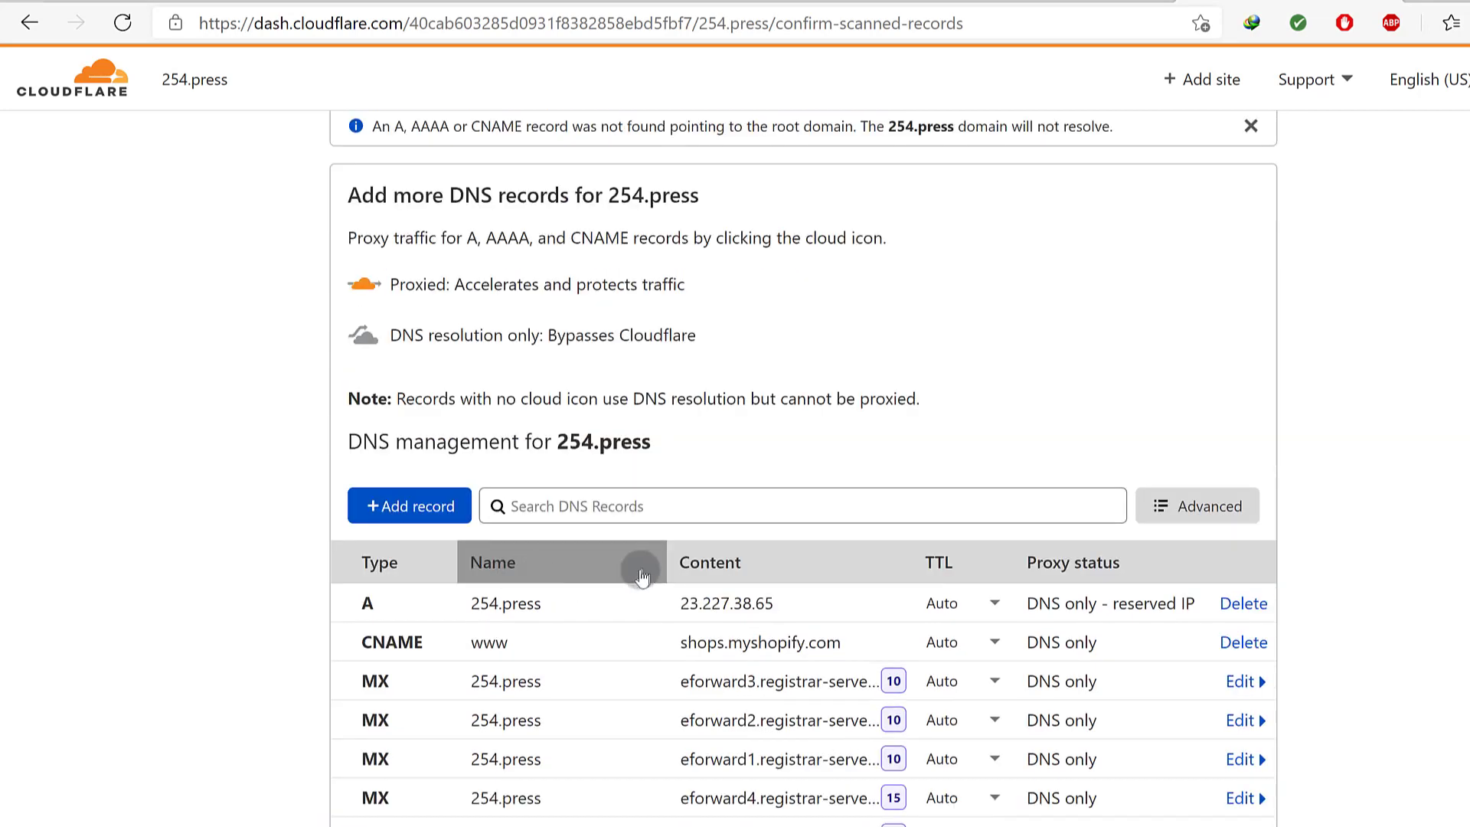
pyautogui.scroll(-2, 643, 565)
pyautogui.click(659, 507)
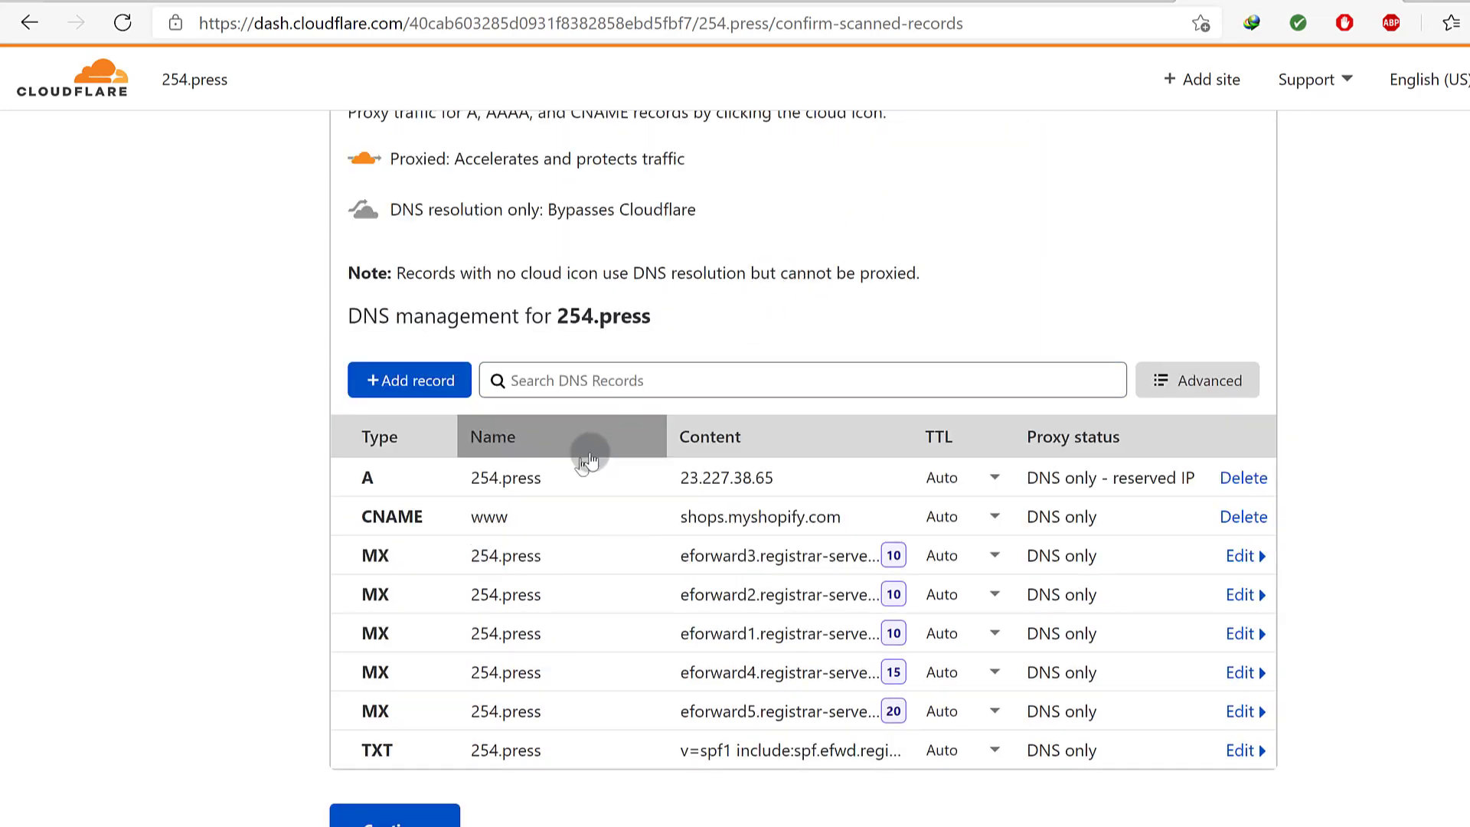
pyautogui.click(744, 514)
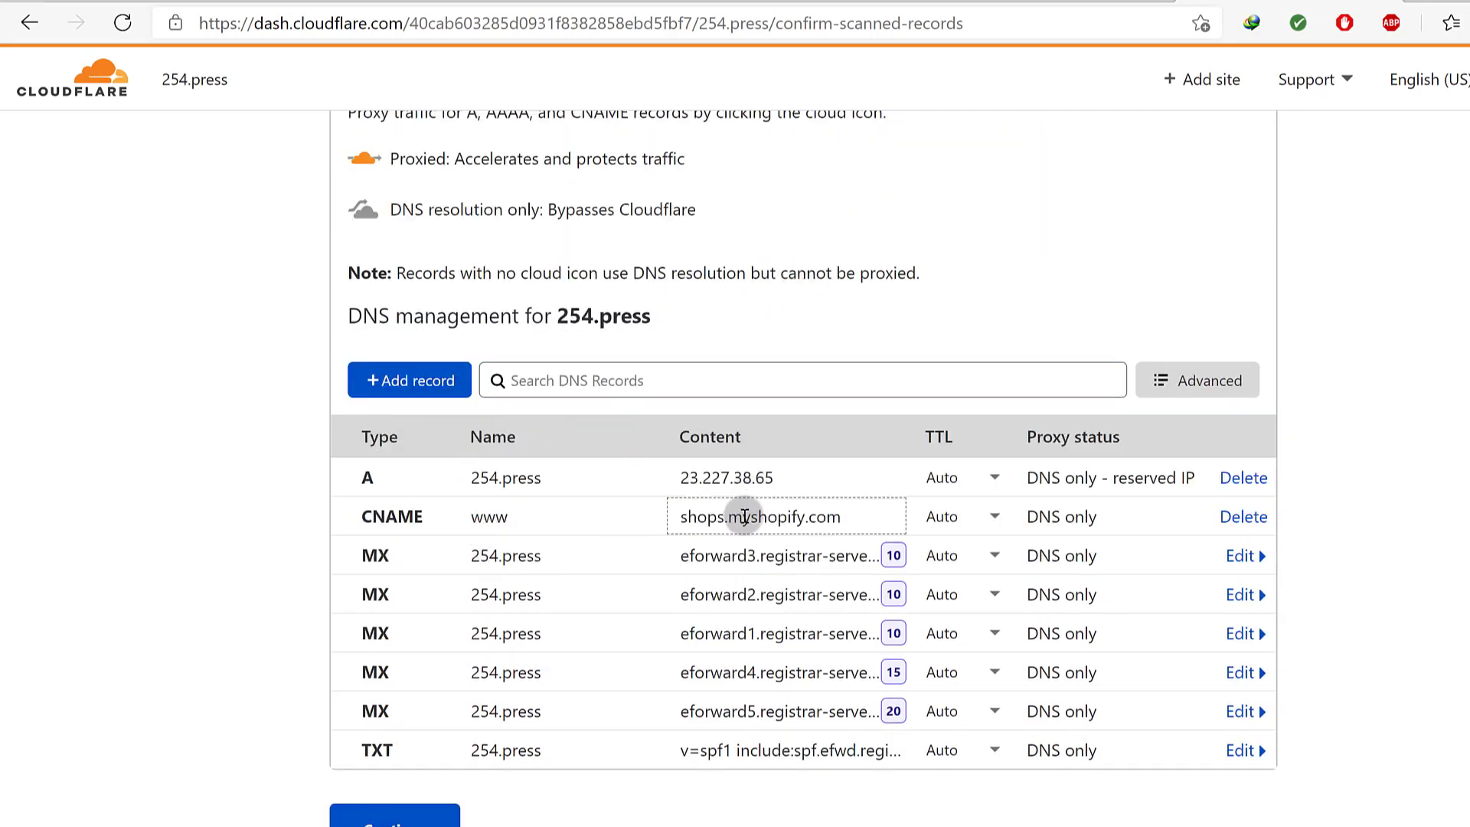
pyautogui.scroll(-2, 744, 515)
pyautogui.scroll(1, 741, 505)
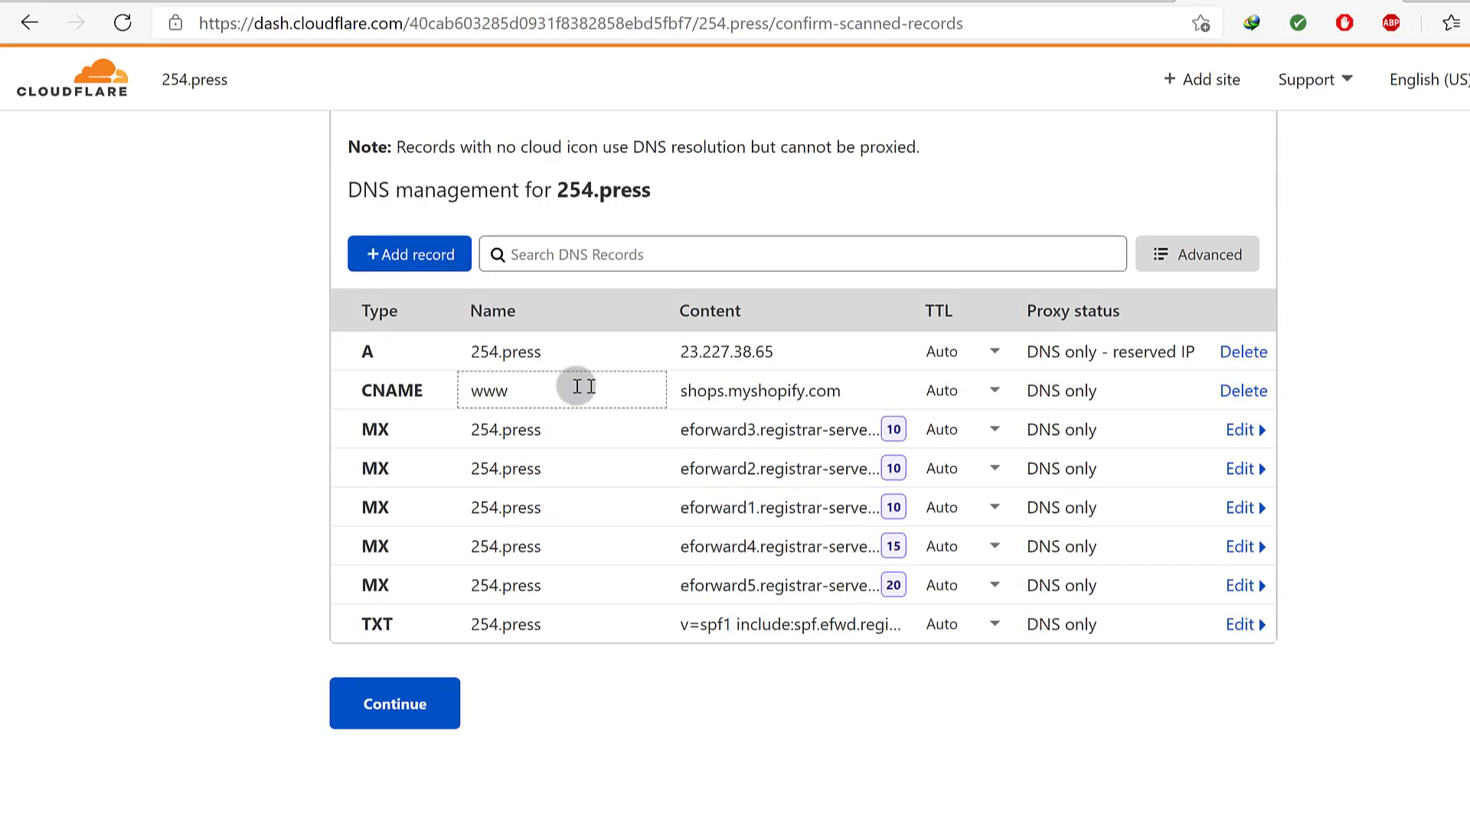
# - Delete the A record for 254.press and the www CNAME record pointing to shops.myshopify.com, confirming both deletions
pyautogui.click(1241, 353)
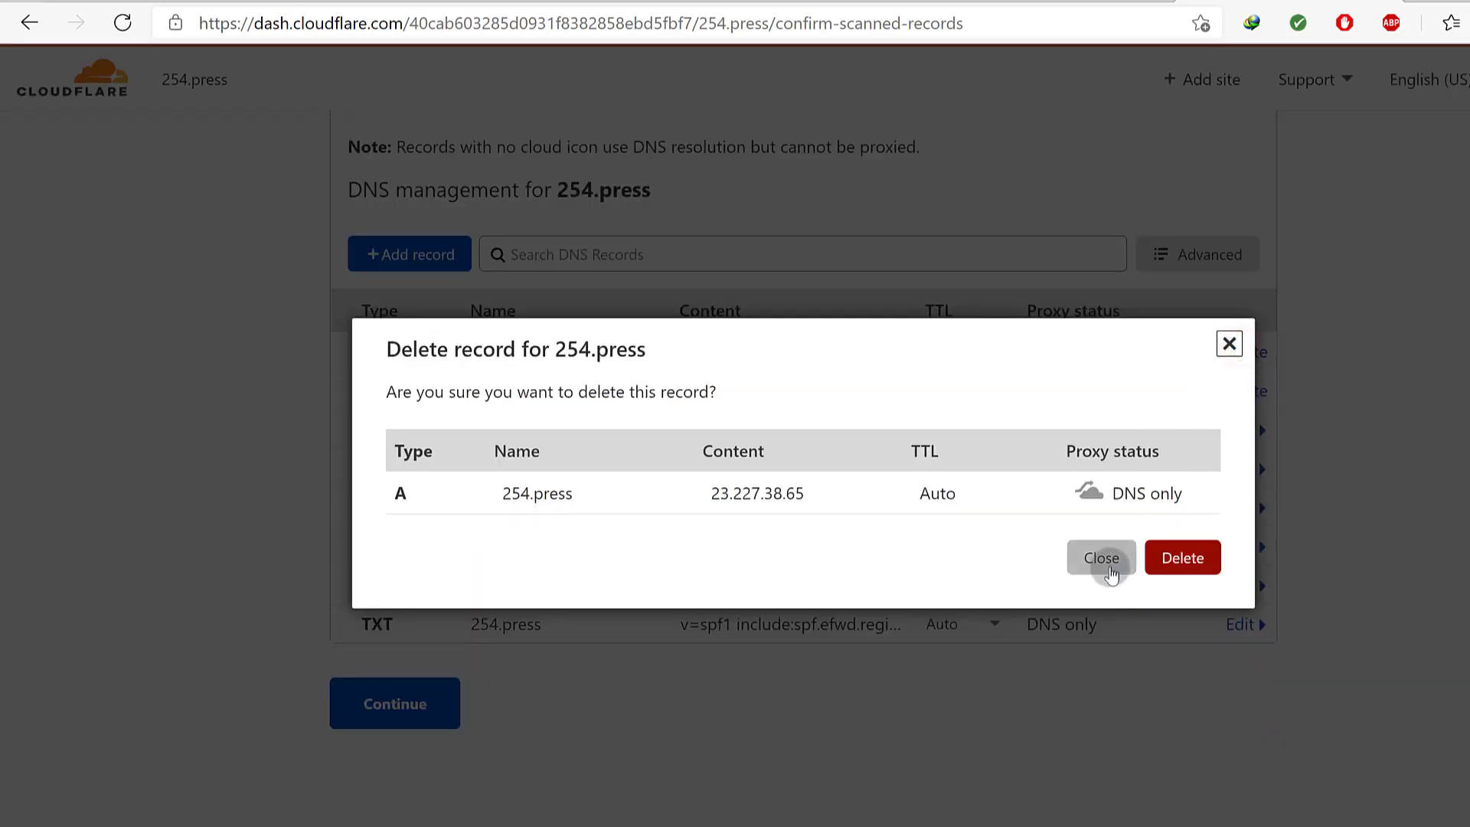
pyautogui.click(1167, 562)
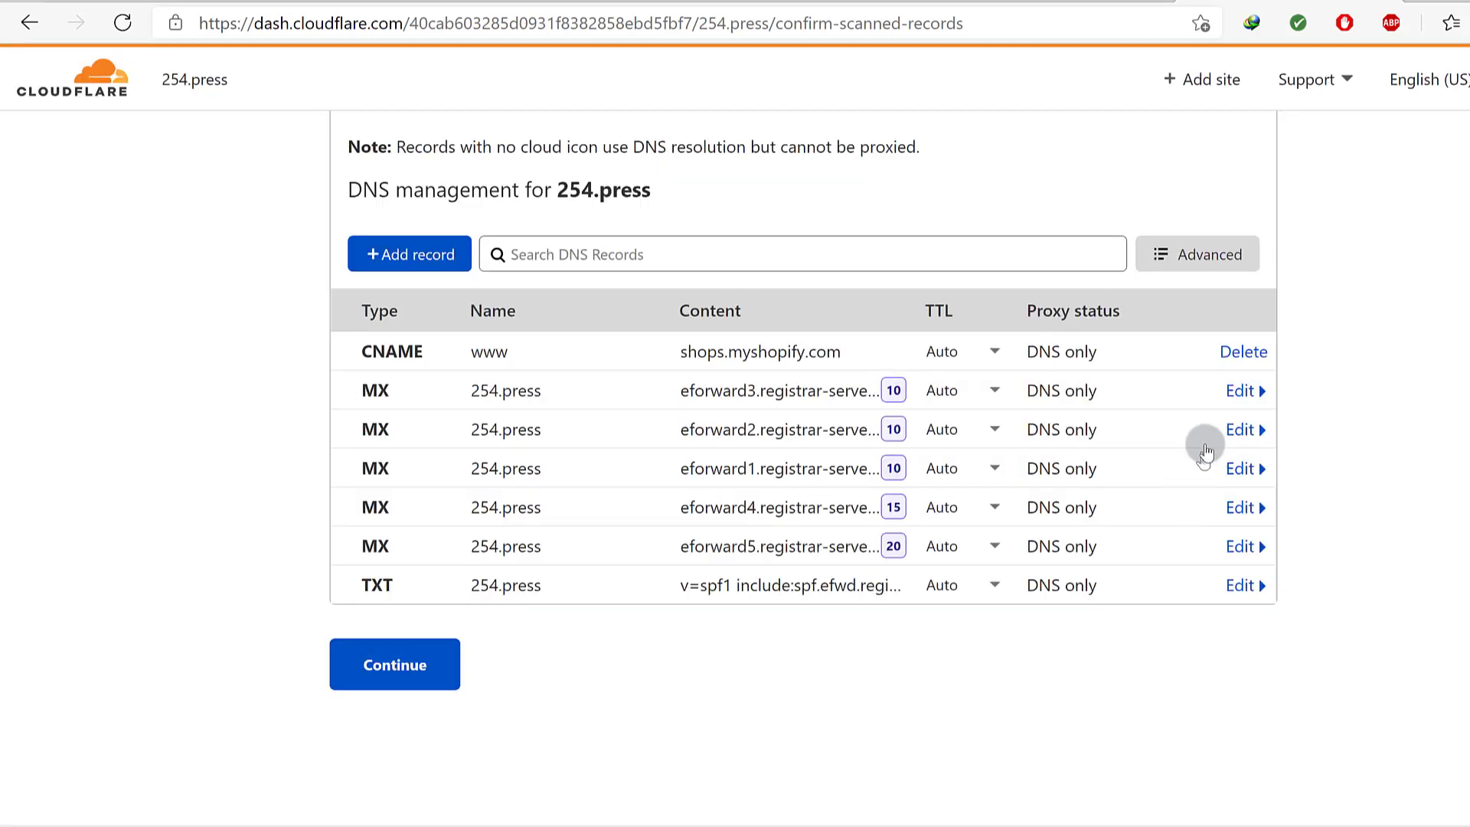
pyautogui.click(1240, 353)
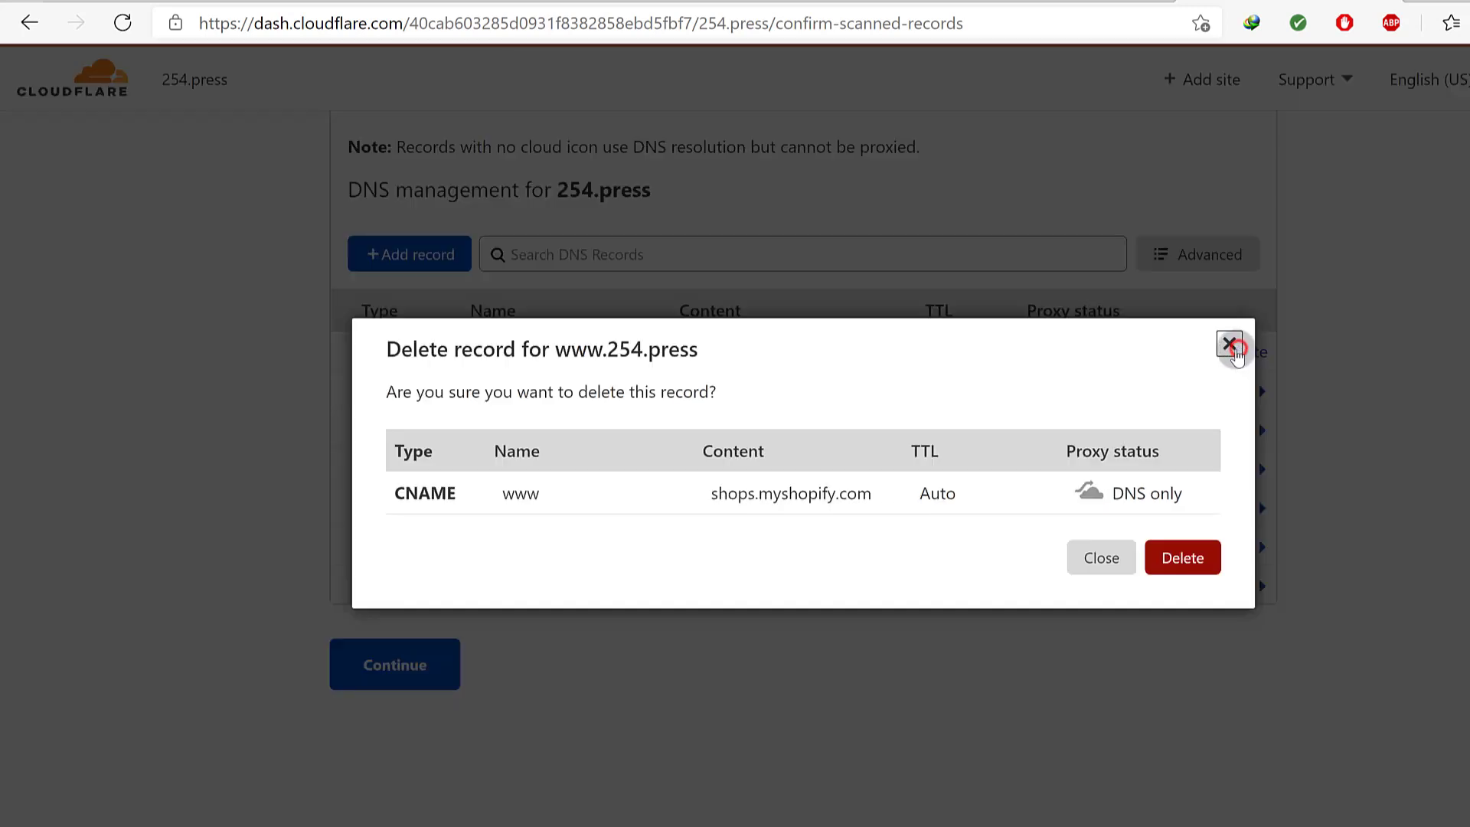
pyautogui.click(1181, 561)
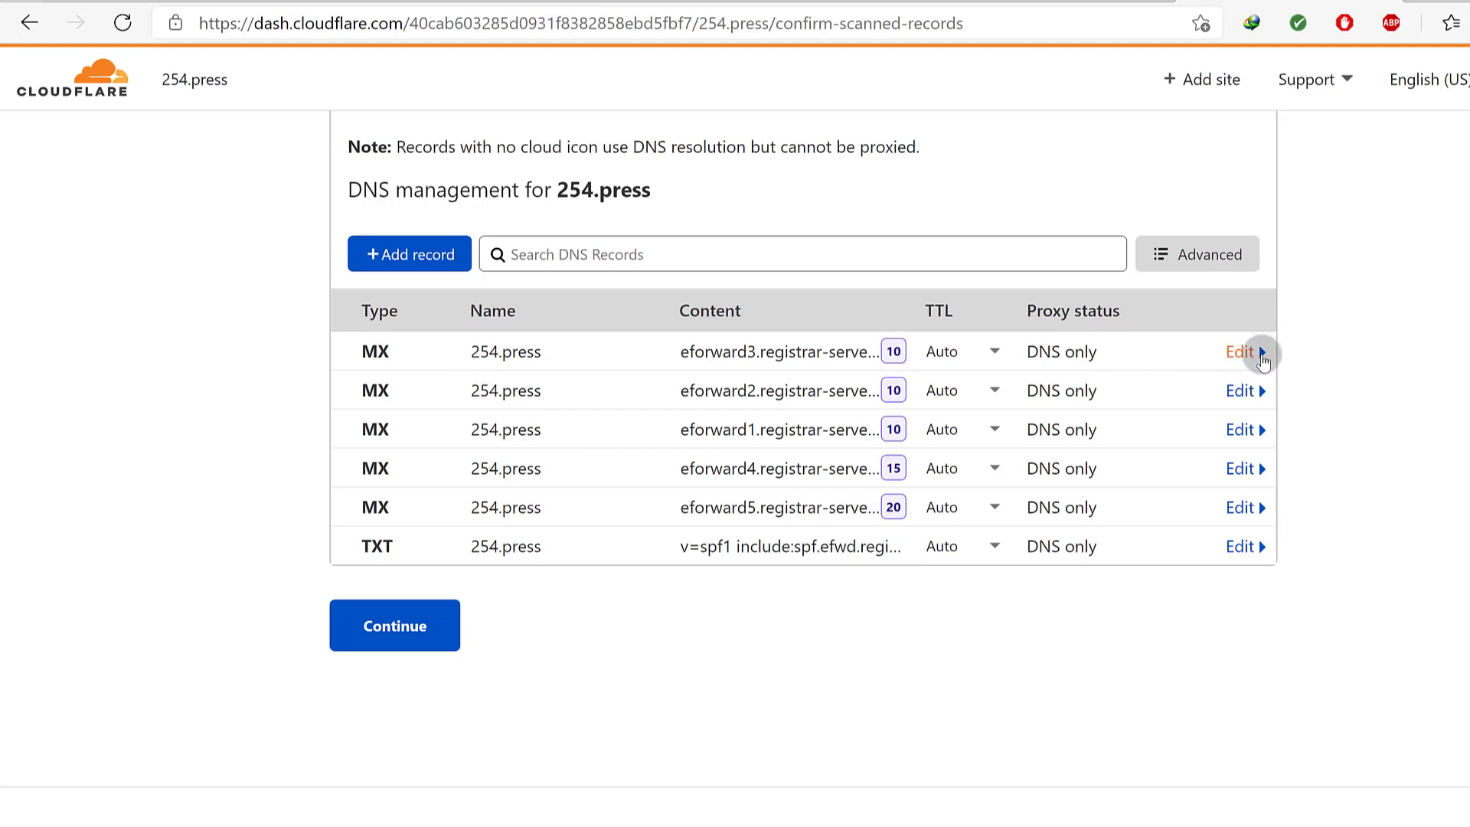
# - Delete the MX record pointing to eforward3.registrar-servers.com, confirm the deletion and continue past the DNS records review
pyautogui.click(1241, 352)
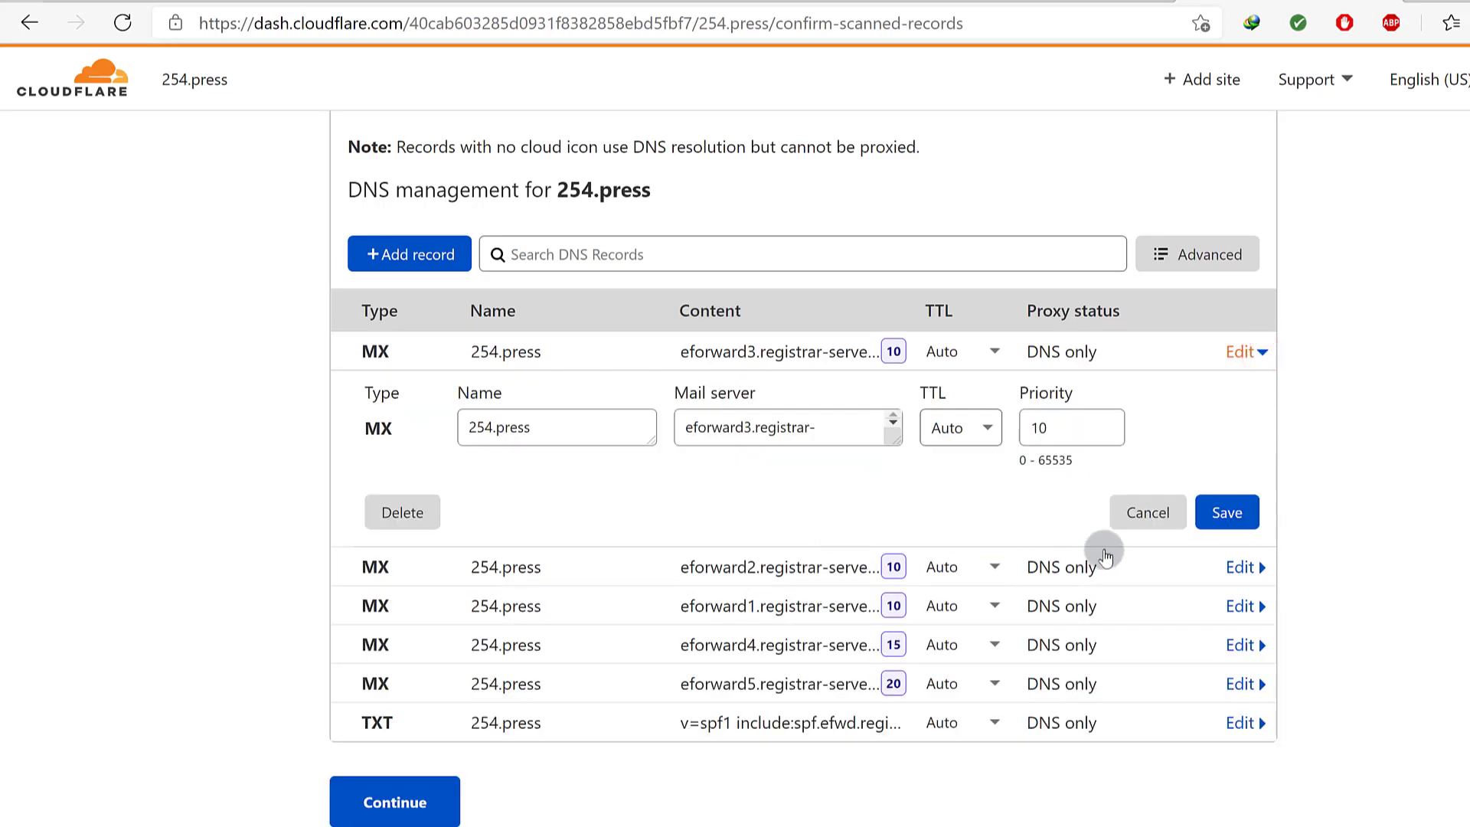
pyautogui.click(392, 518)
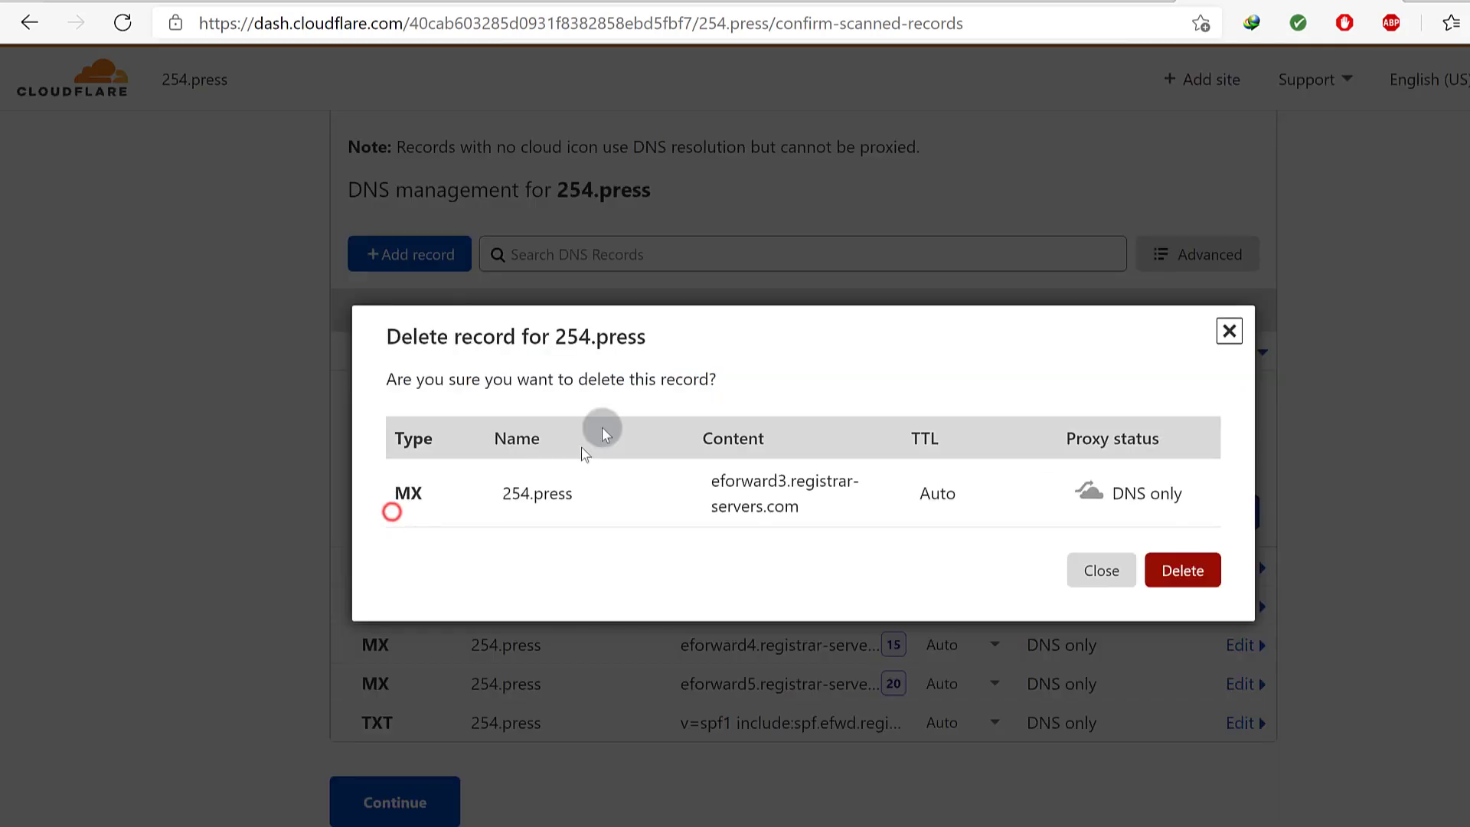
pyautogui.click(1182, 572)
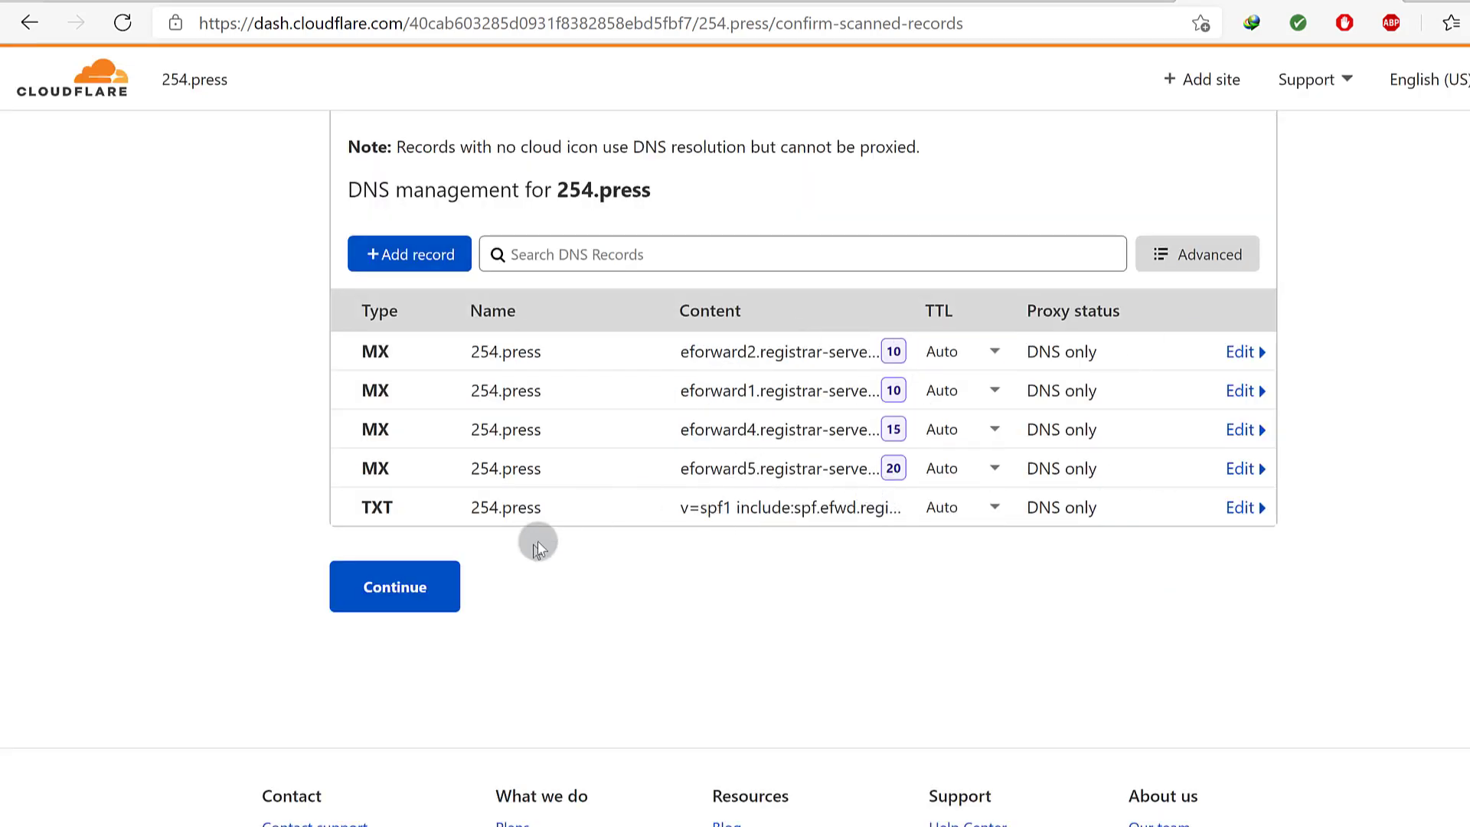
pyautogui.click(344, 601)
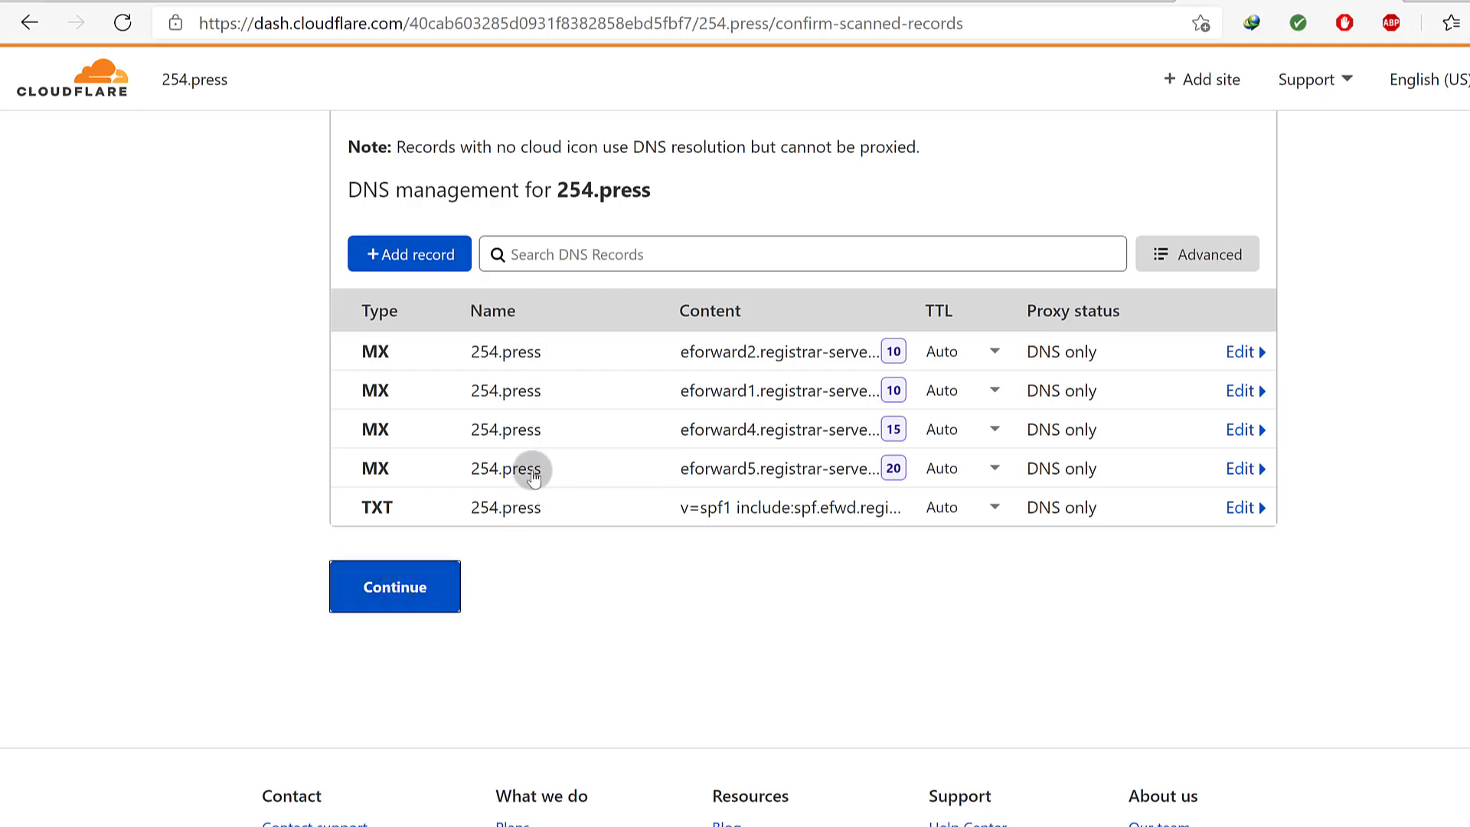
# - Review the nameserver change instructions and copy Cloudflare's first nameserver, guss.ns.cloudflare.com
pyautogui.scroll(-2, 718, 455)
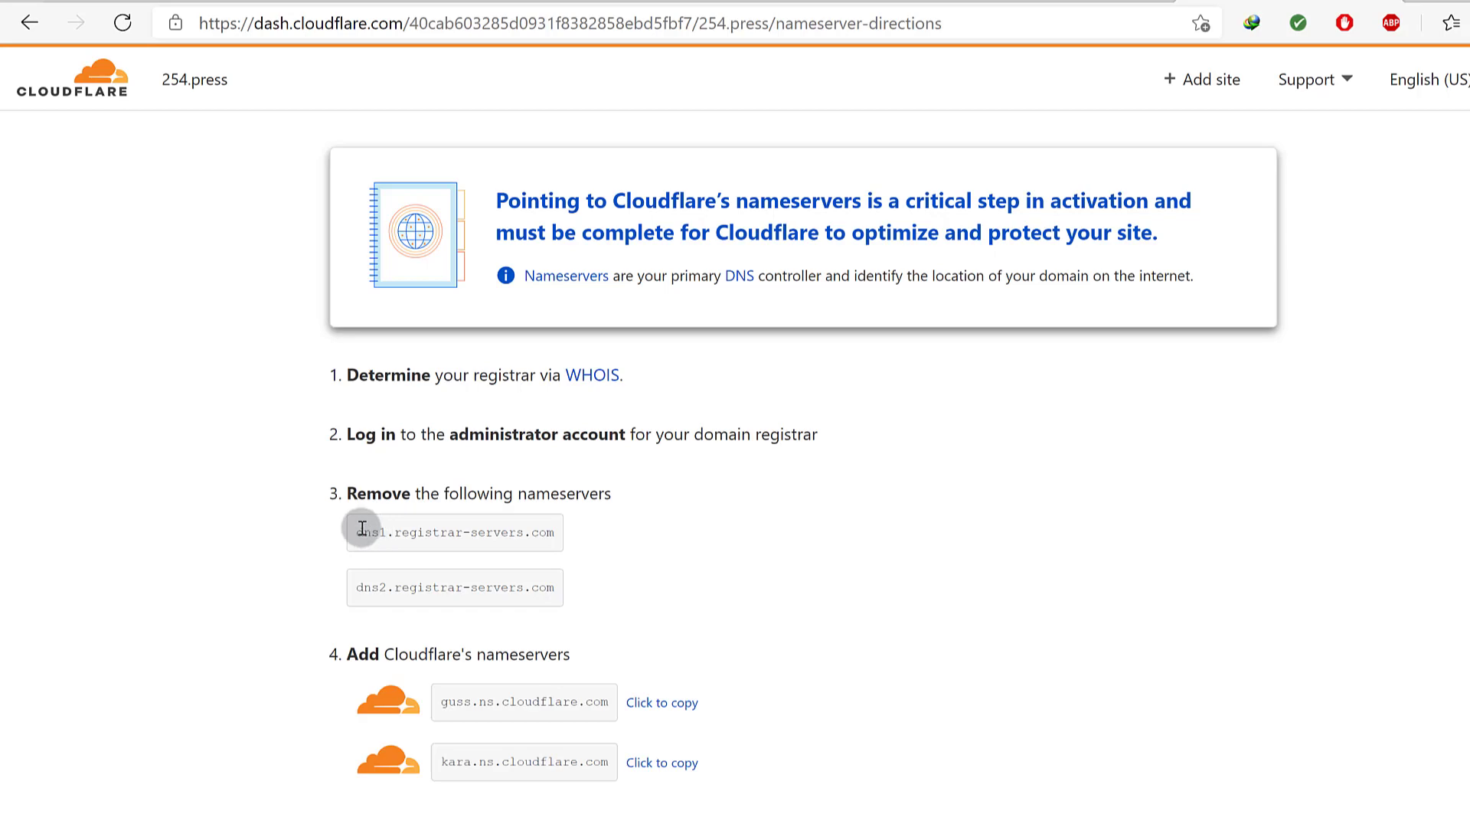
pyautogui.scroll(2, 187, 346)
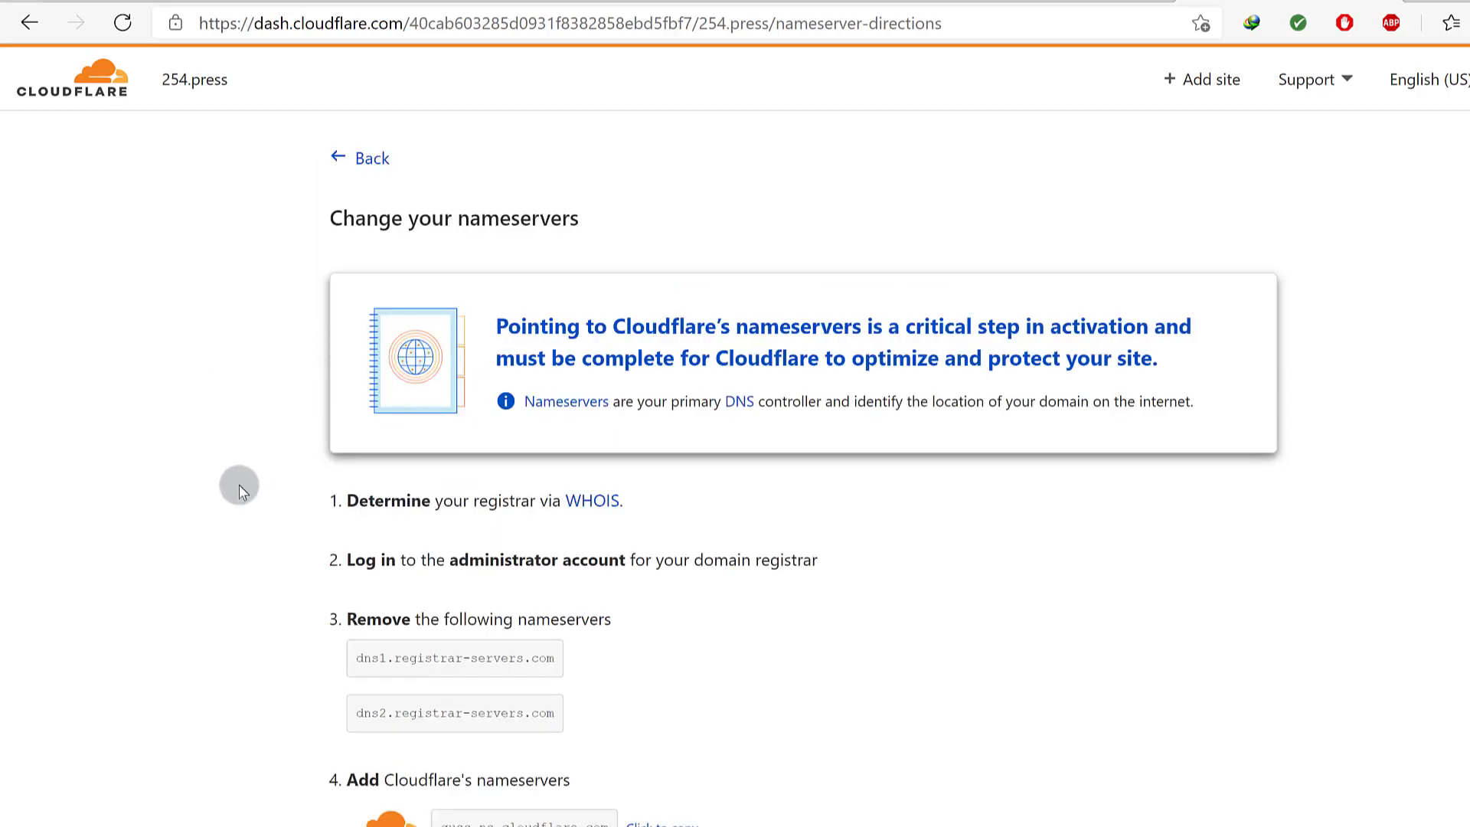
pyautogui.scroll(-5, 314, 478)
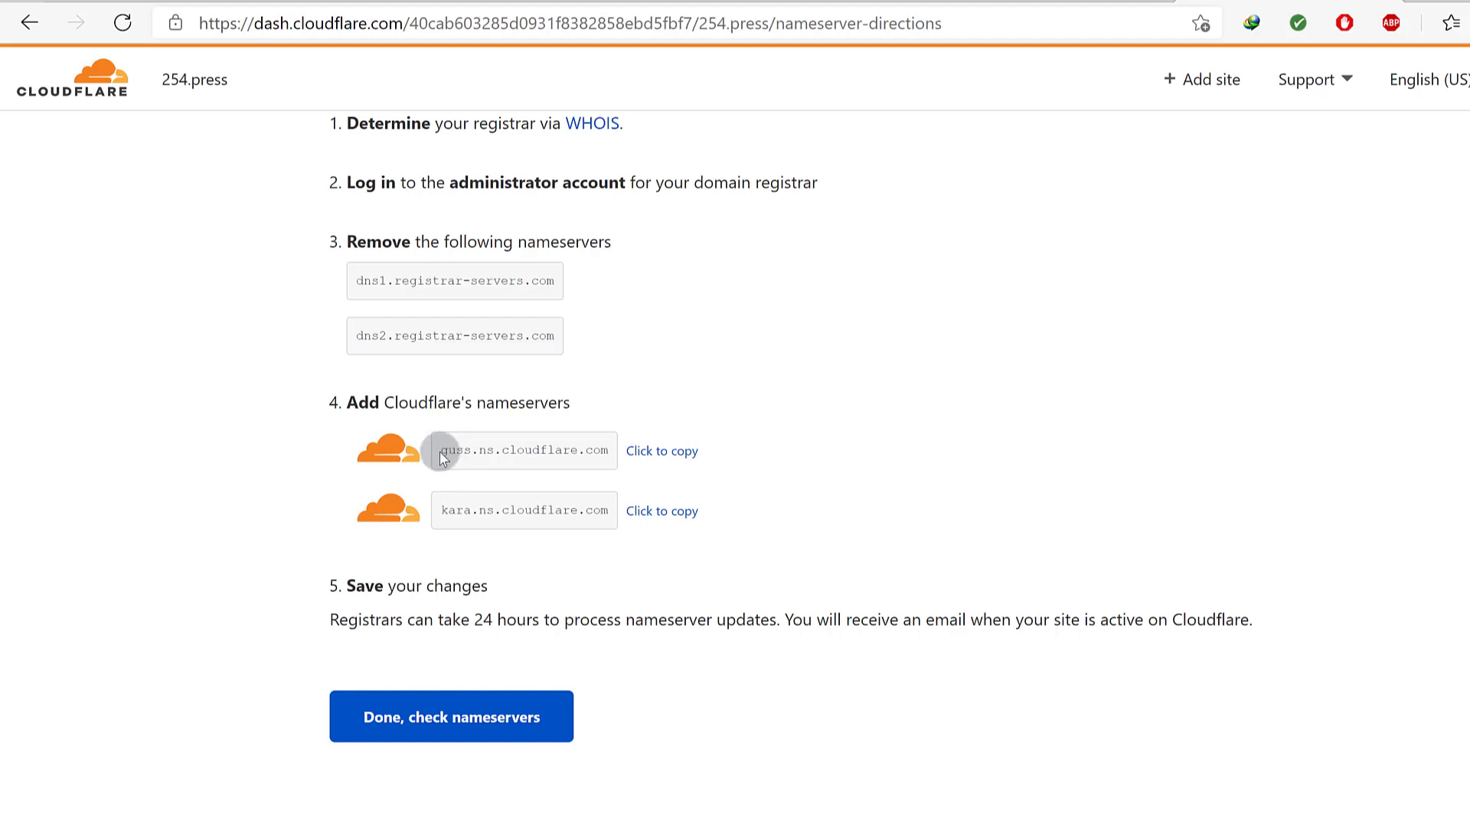
pyautogui.moveTo(442, 452); pyautogui.dragTo(610, 454)
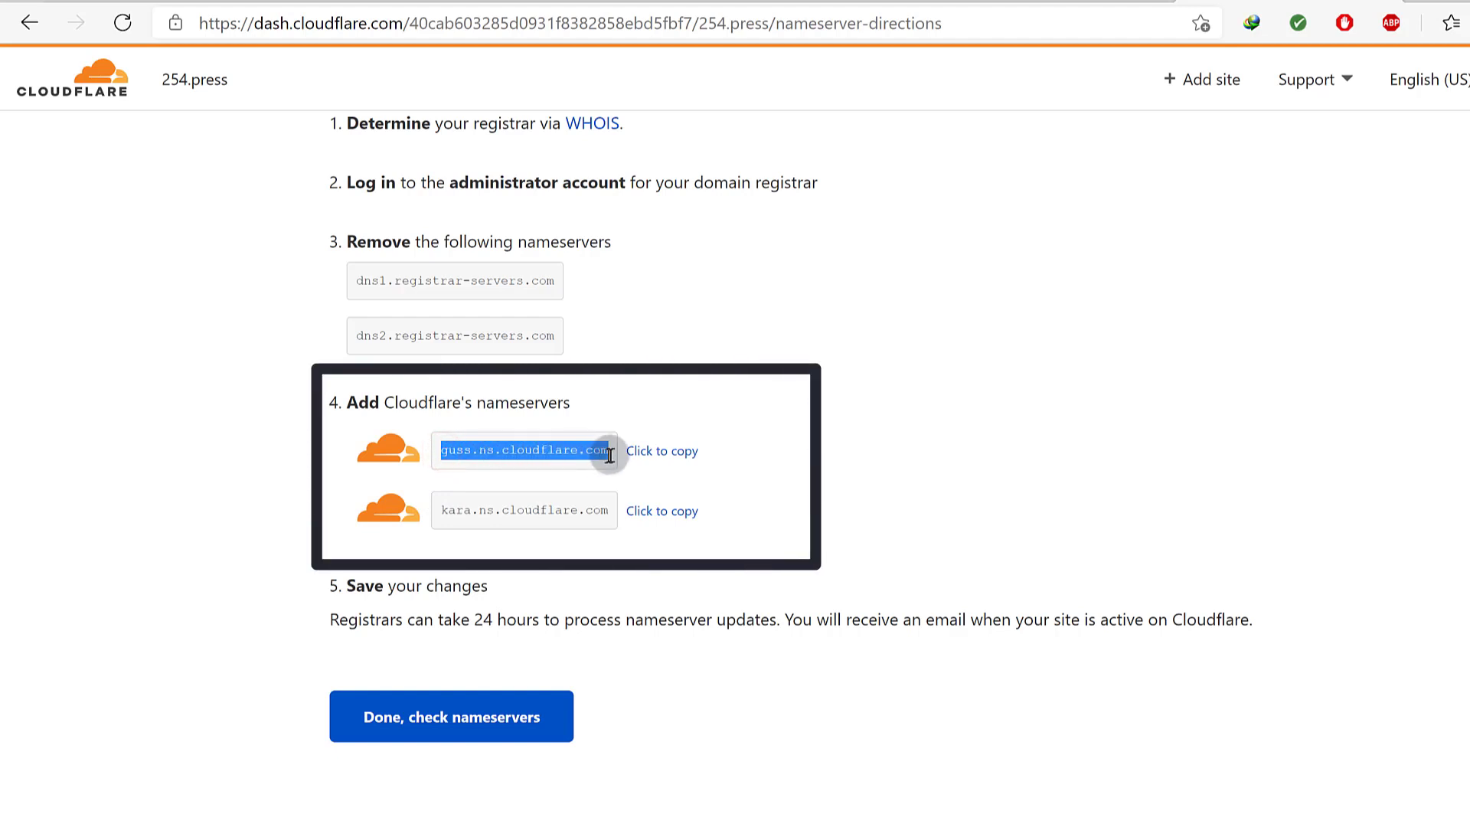
pyautogui.rightClick(595, 451)
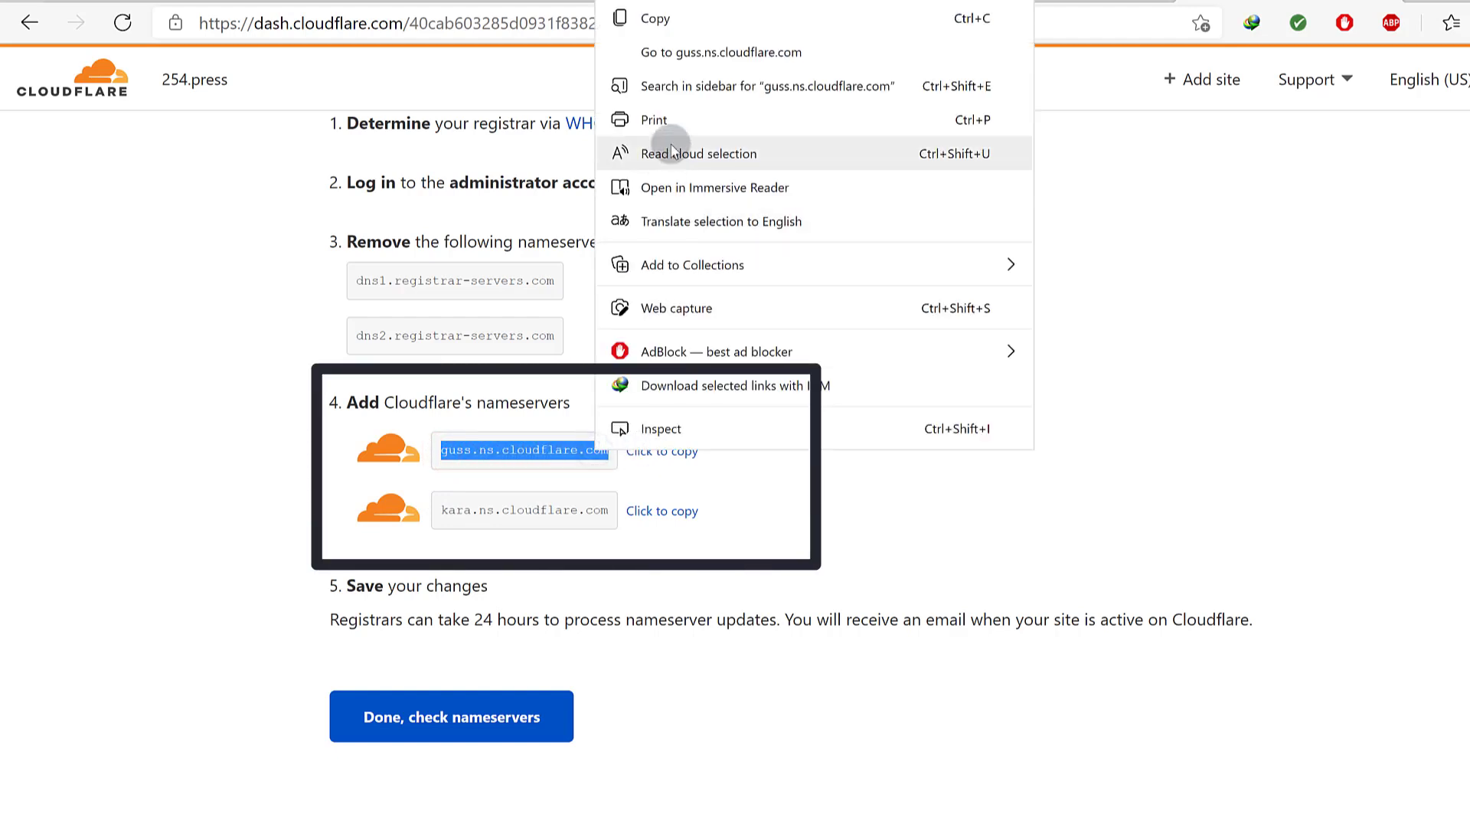
pyautogui.click(684, 29)
pyautogui.click(662, 451)
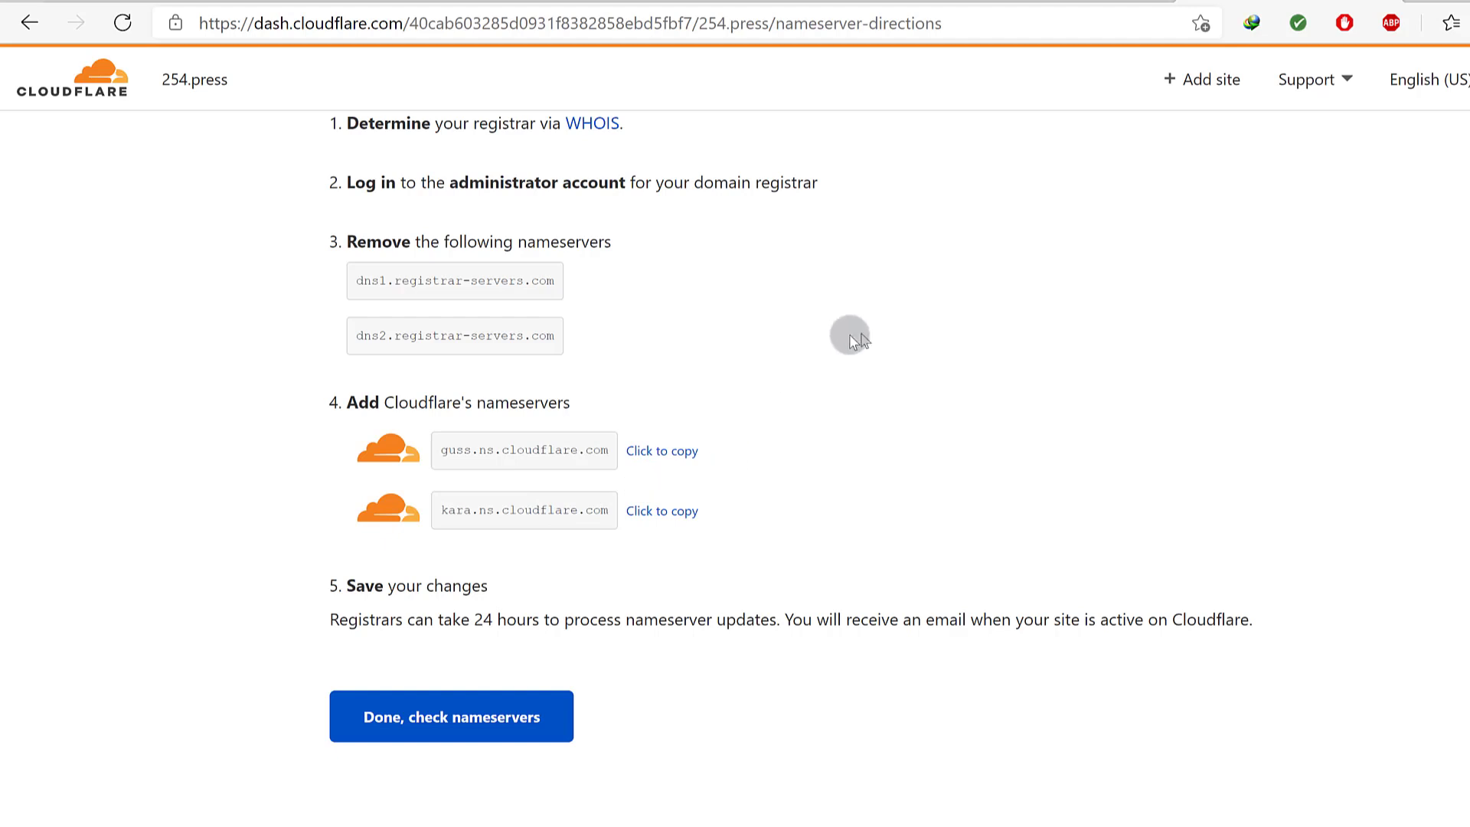
# - Switch to the Namecheap page for 254.press, set its nameservers to Custom DNS and paste guss.ns.cloudflare.com as Nameserver 1
pyautogui.click(1035, 1)
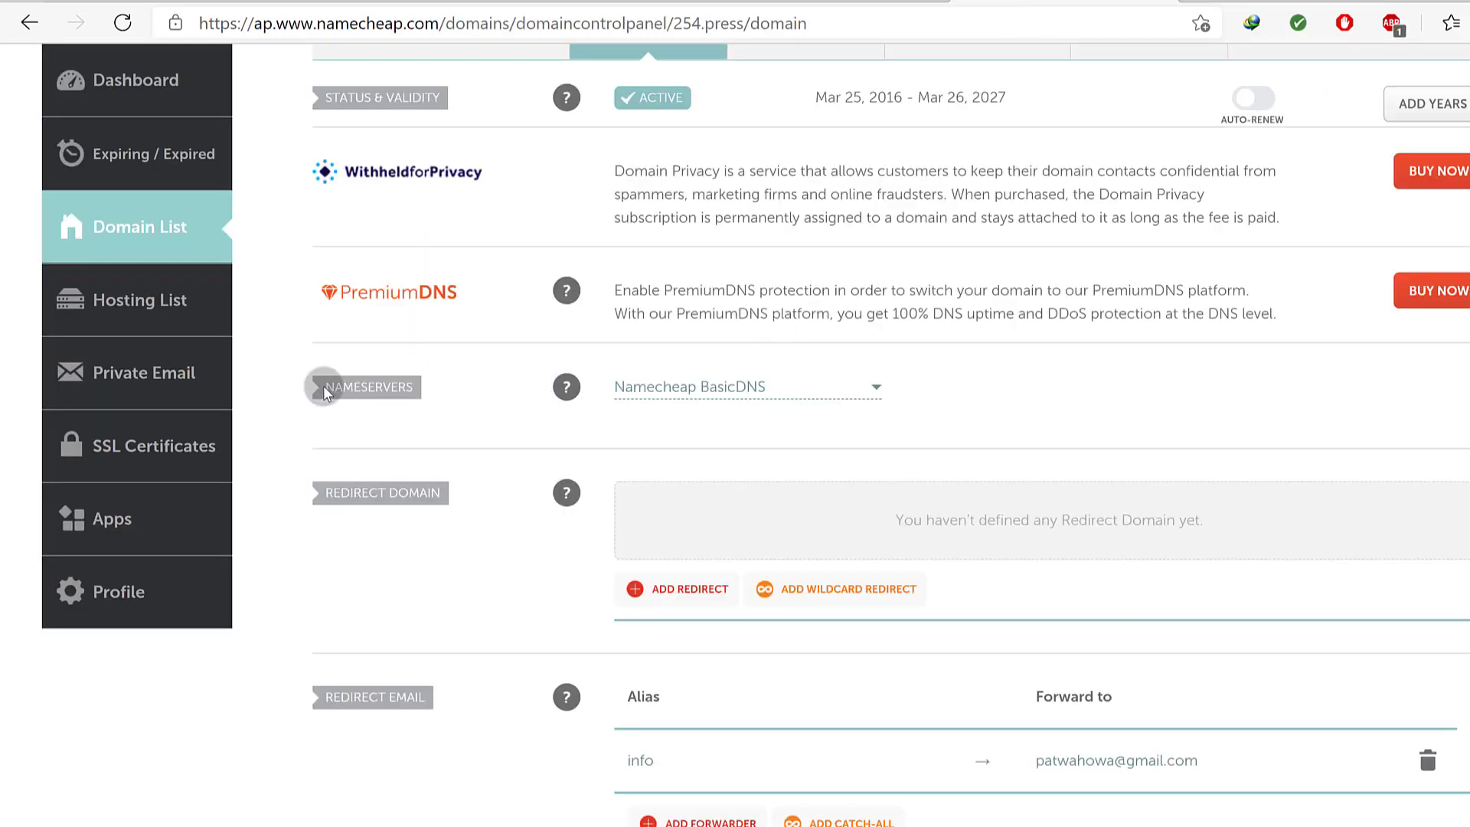
pyautogui.moveTo(326, 384); pyautogui.dragTo(440, 403)
pyautogui.click(453, 387)
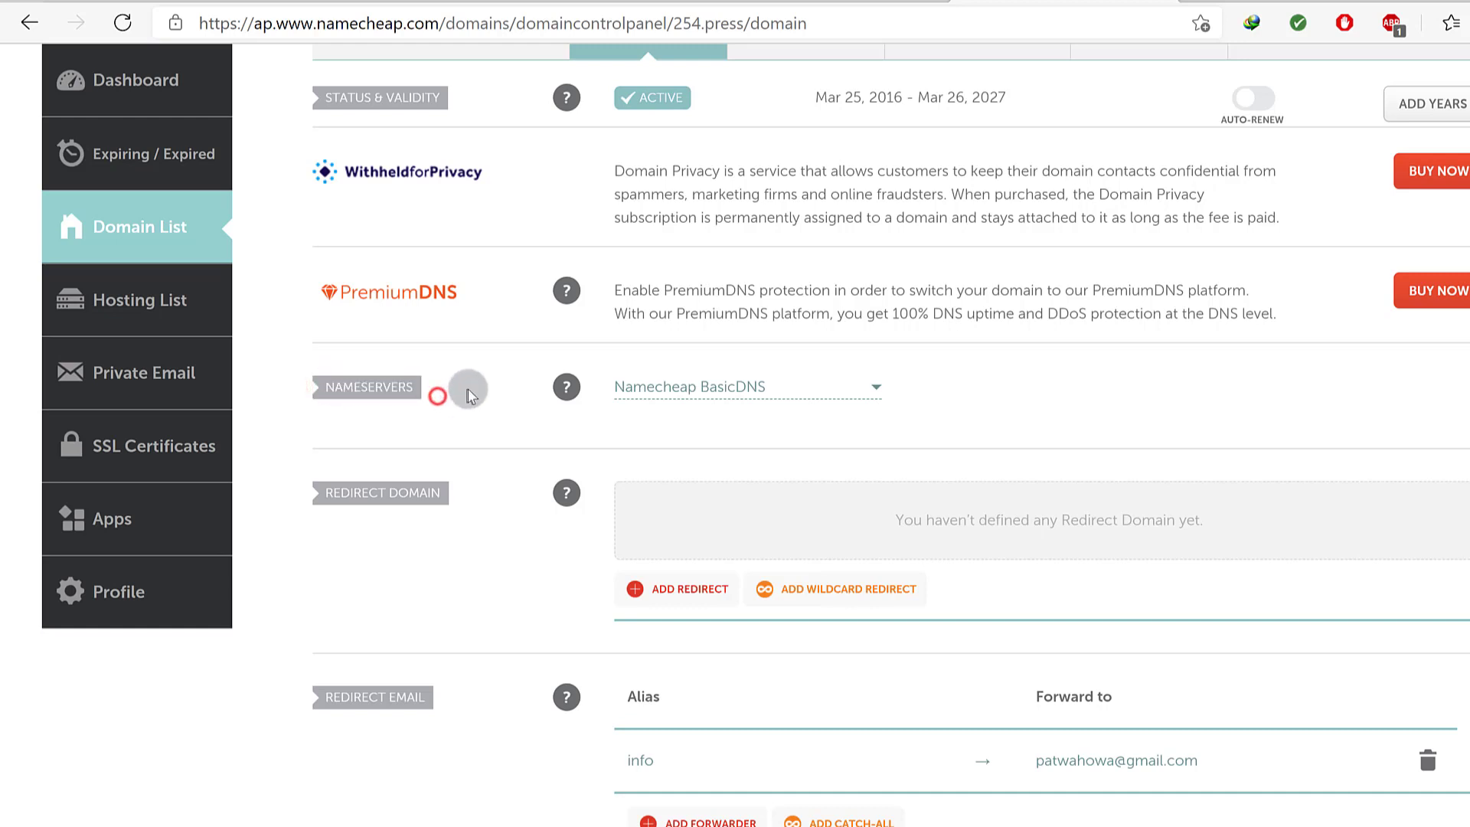
pyautogui.click(787, 386)
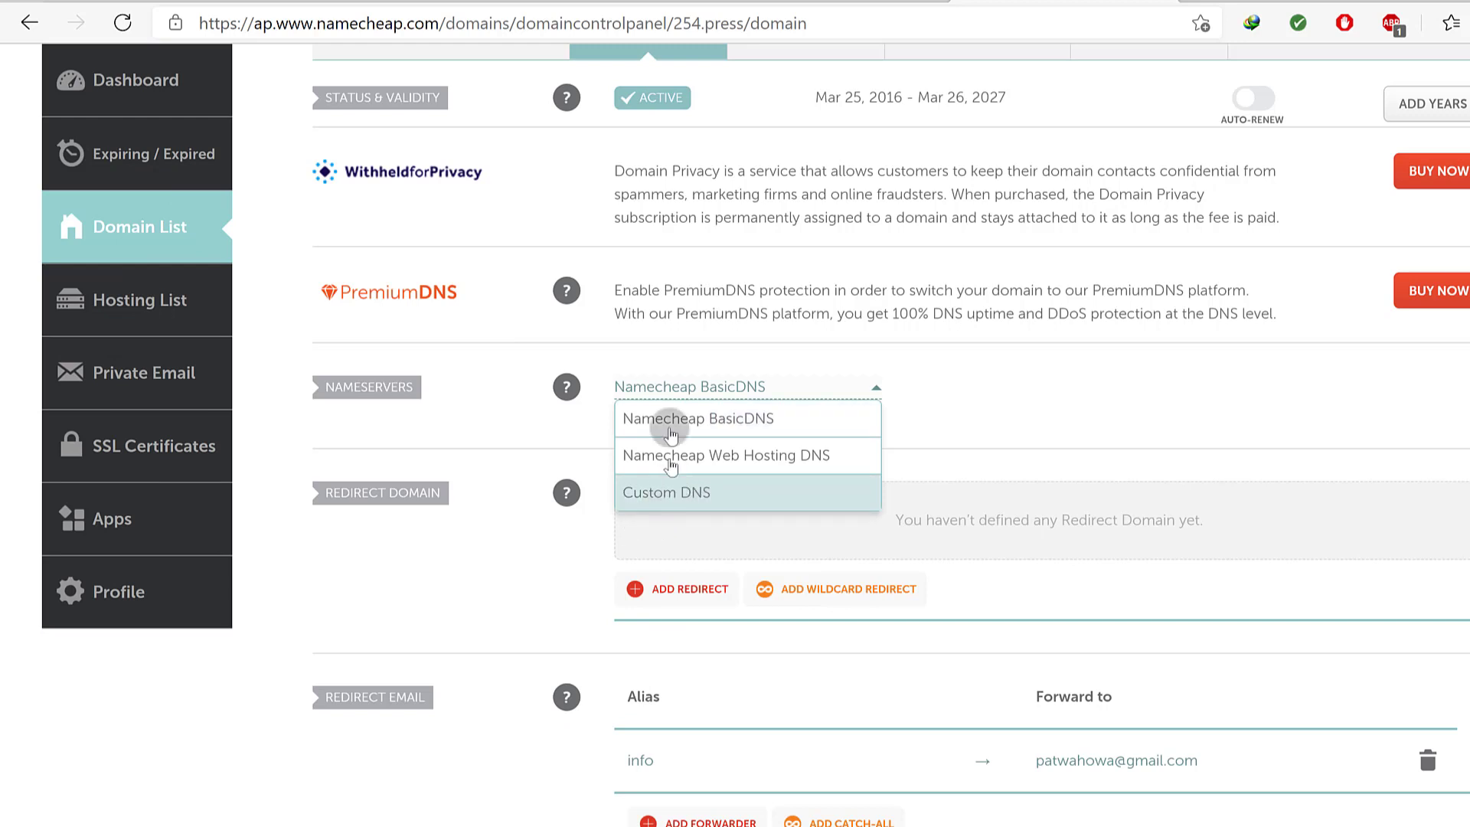
pyautogui.click(685, 493)
pyautogui.click(674, 441)
pyautogui.rightClick(678, 443)
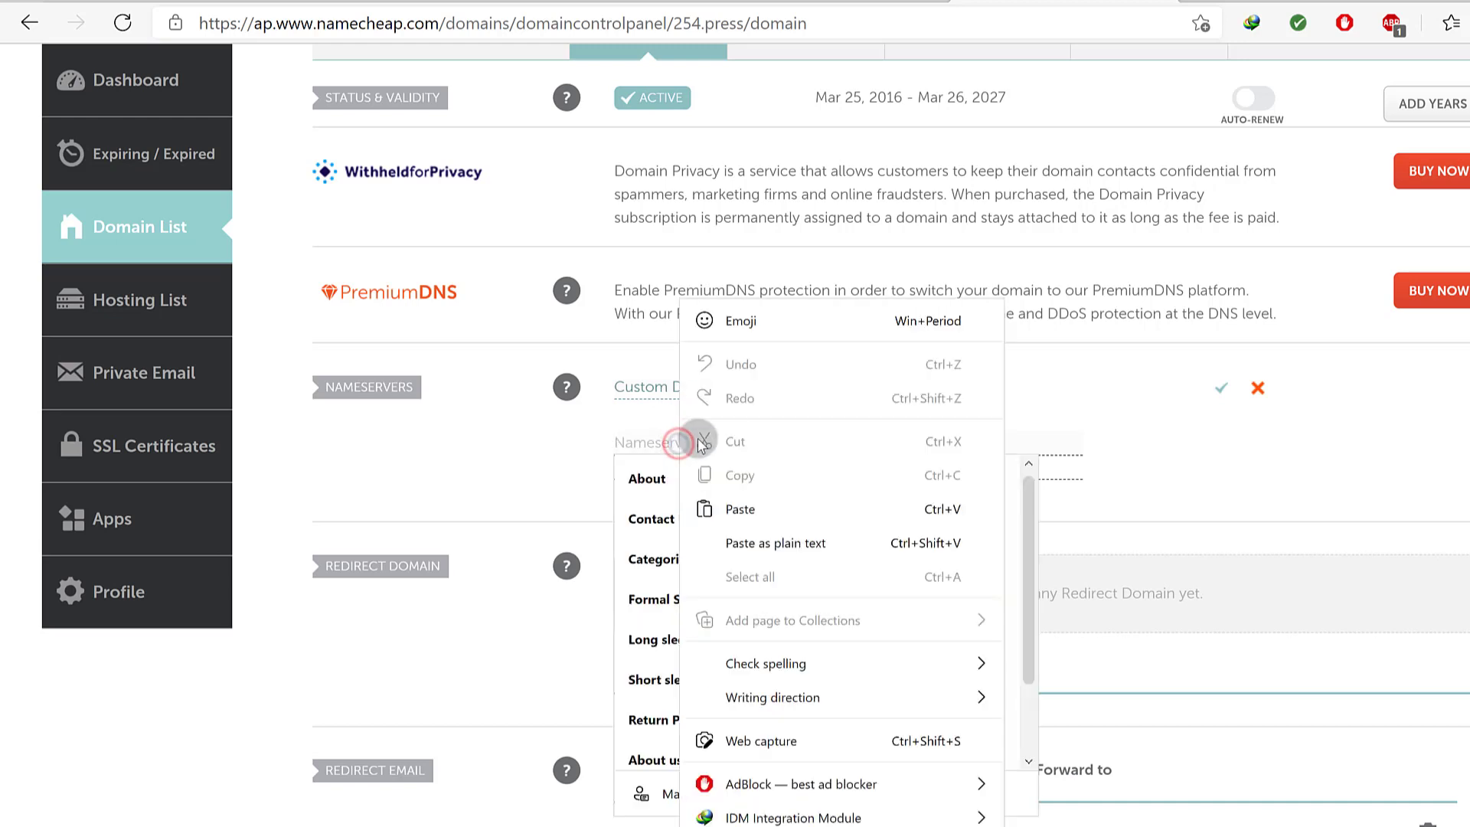
pyautogui.click(739, 509)
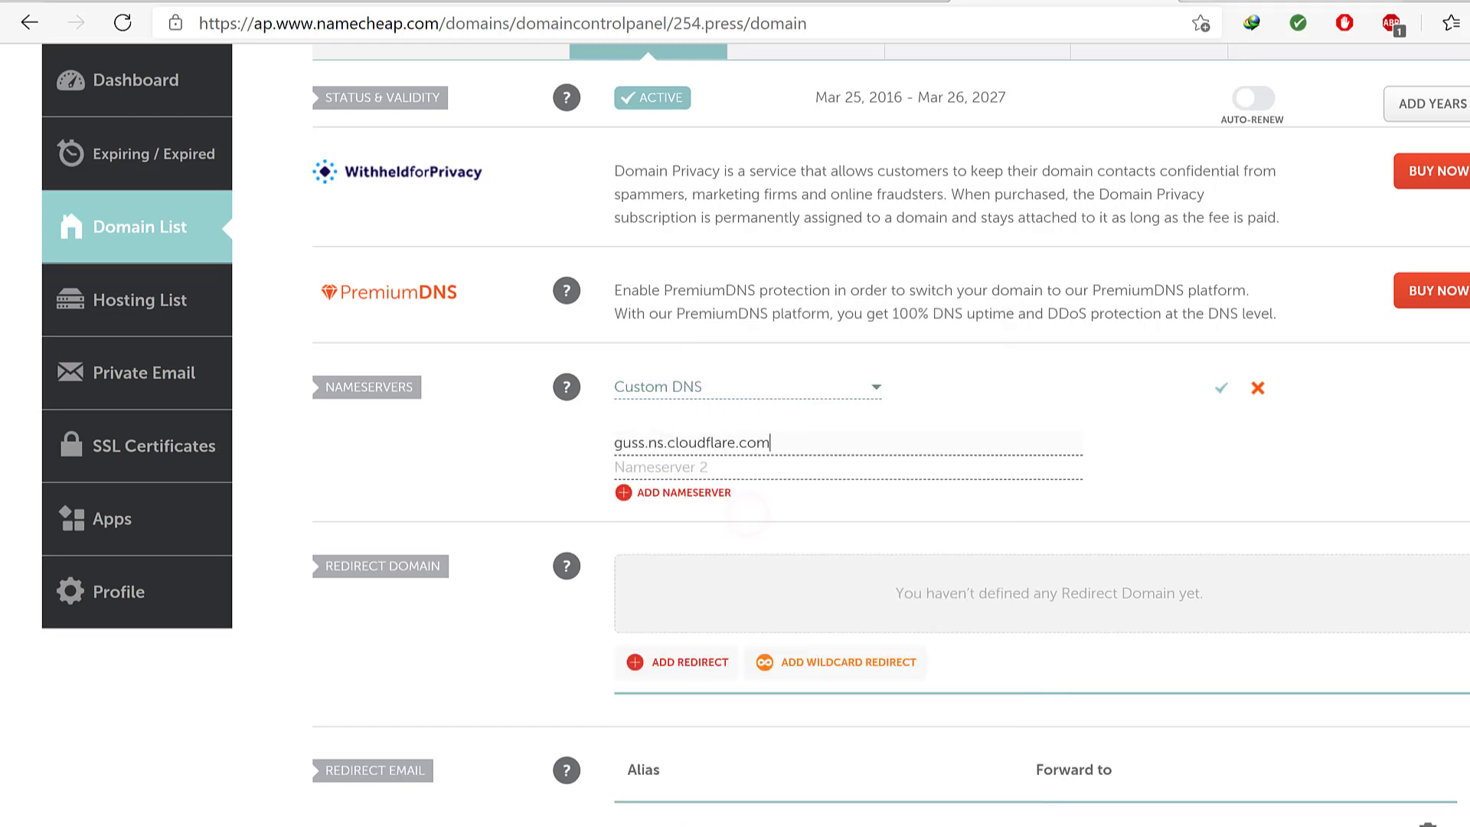
# - Copy kara.ns.cloudflare.com from Cloudflare, paste it as Nameserver 2 in Namecheap and save the custom nameservers
pyautogui.click(1257, 1)
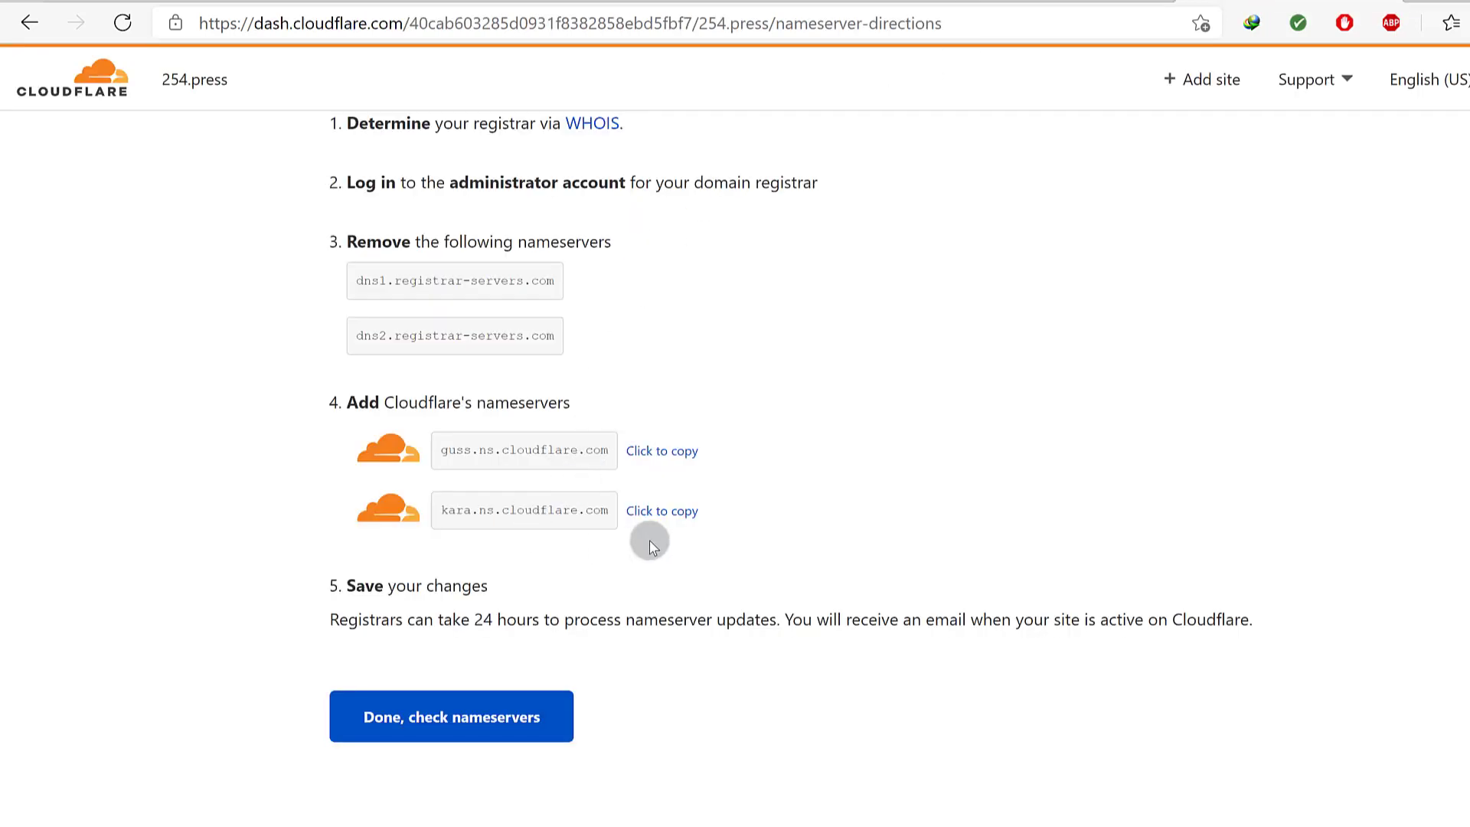
pyautogui.click(640, 510)
pyautogui.click(1029, 1)
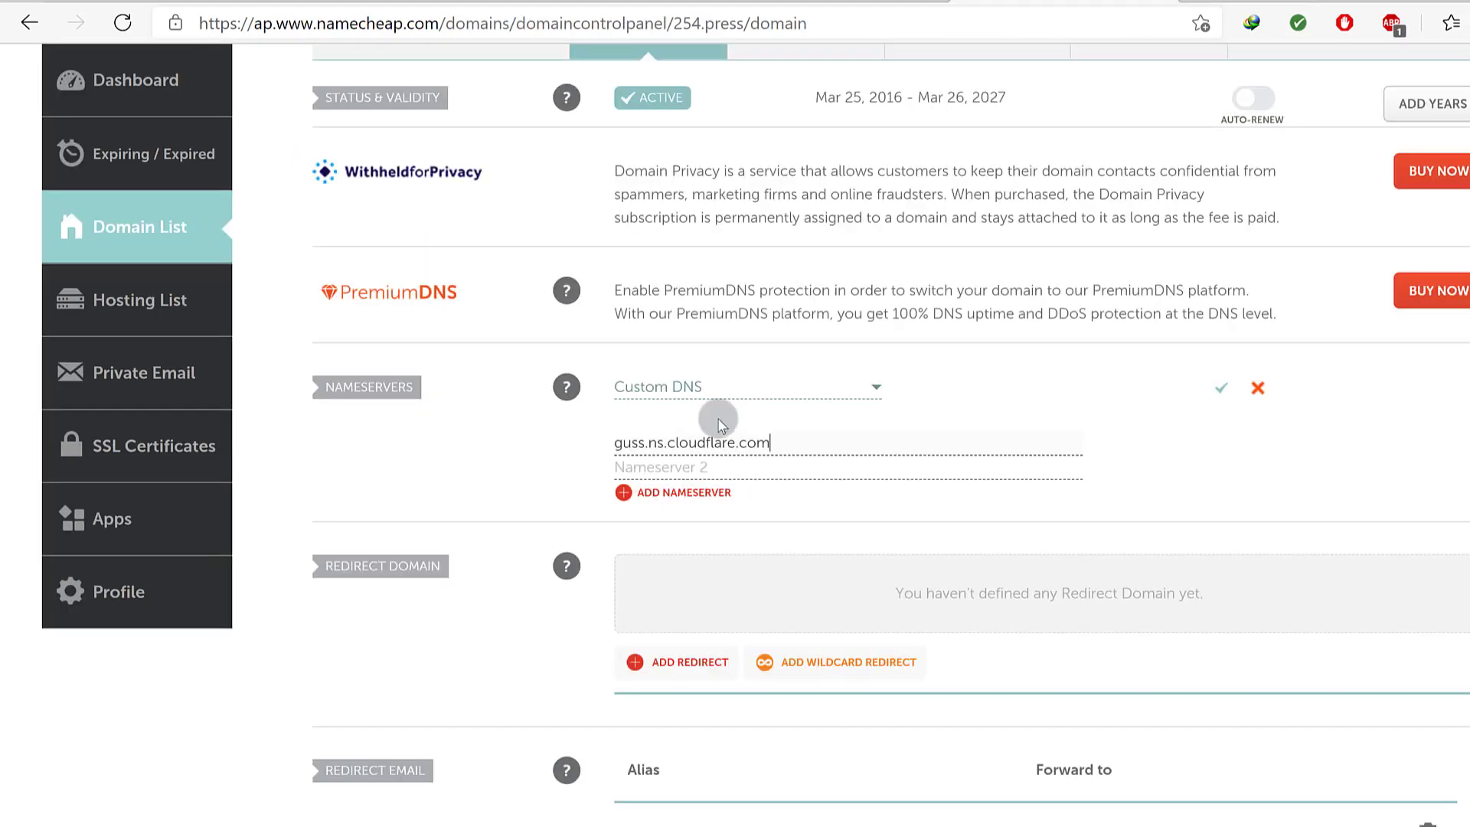
pyautogui.rightClick(691, 468)
pyautogui.click(758, 510)
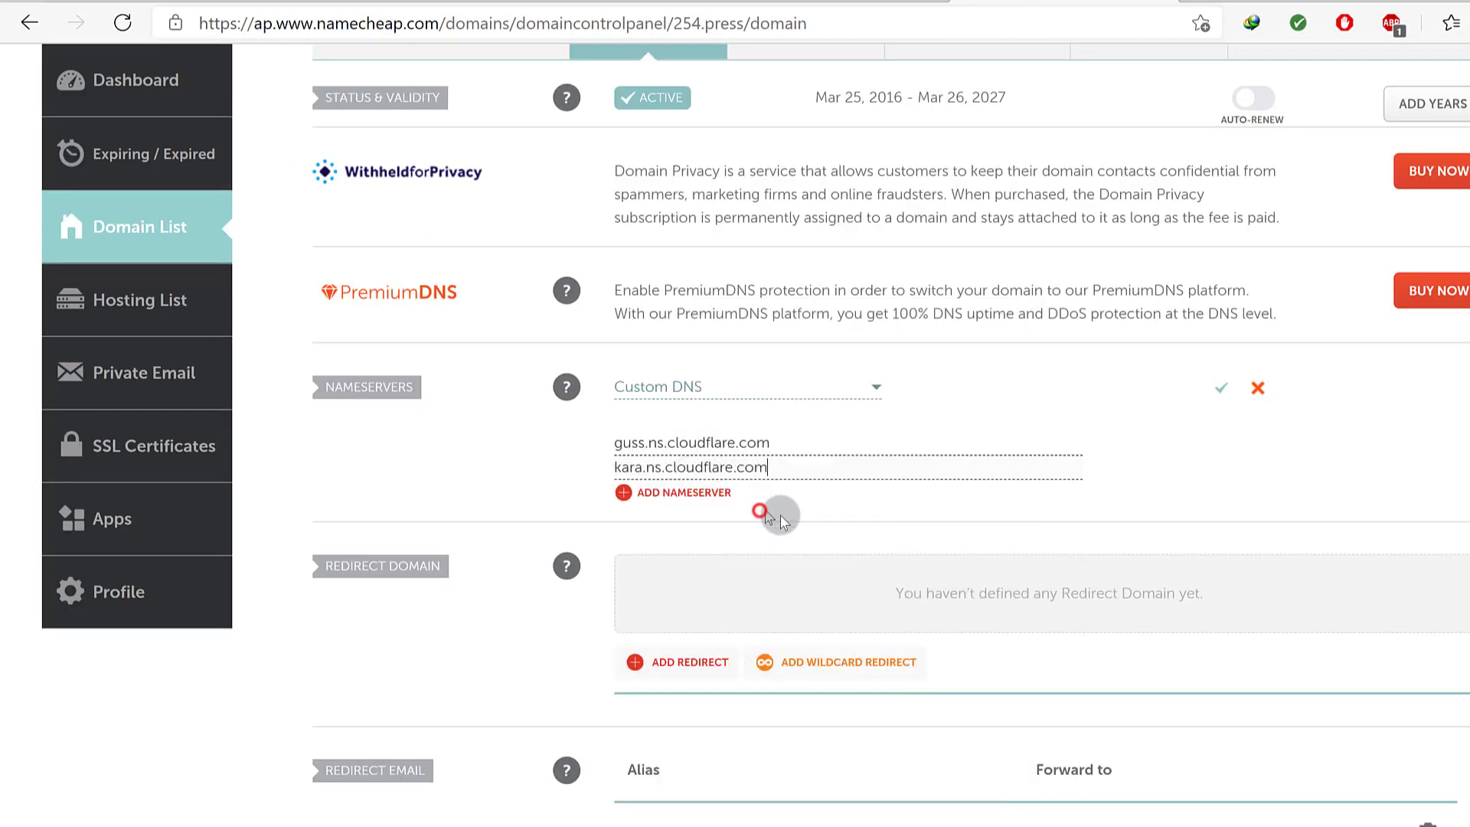
pyautogui.click(1221, 392)
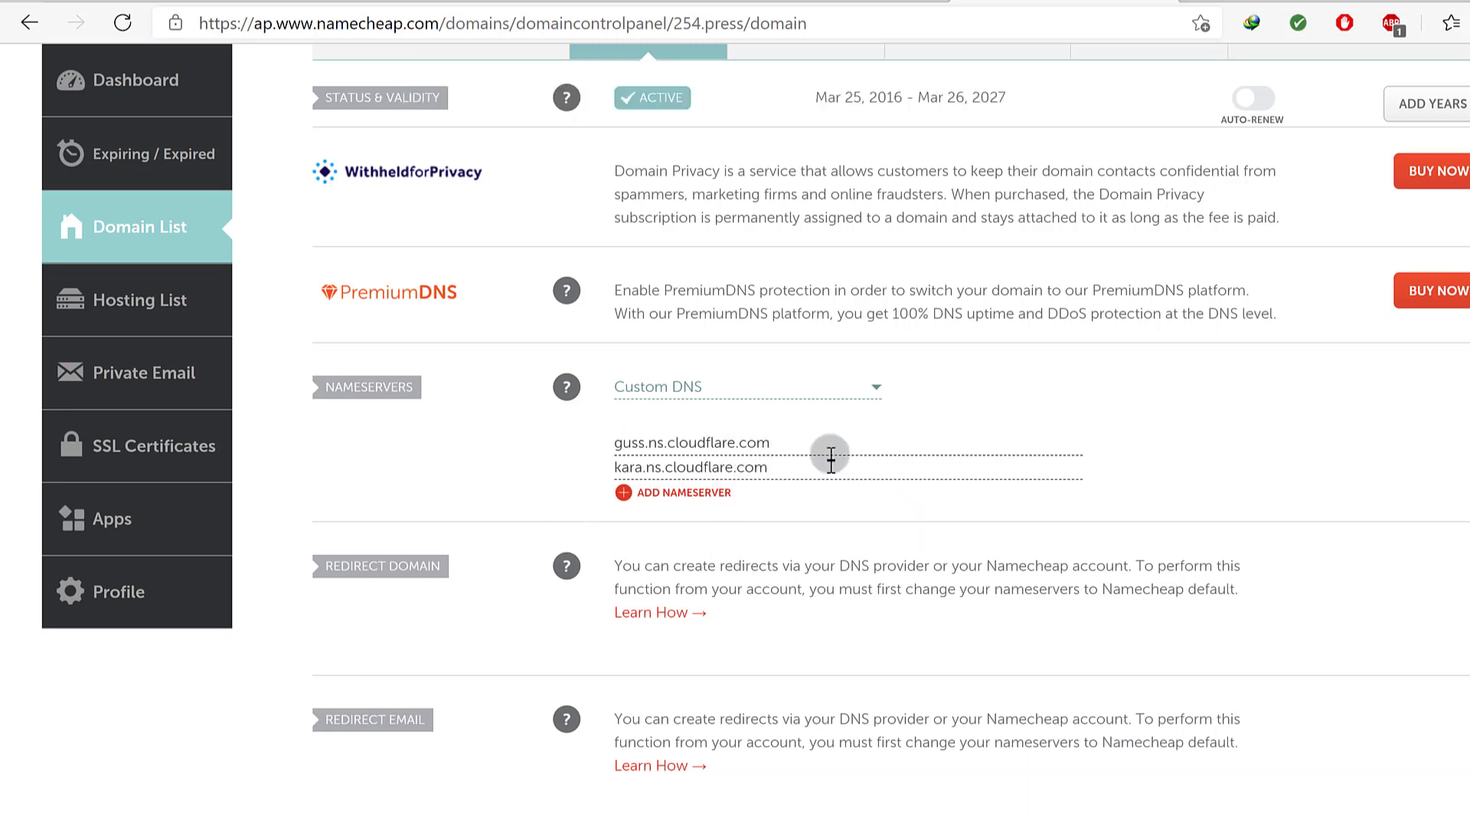
# - Return to Cloudflare, confirm that the nameserver change is done and postpone the Quick Start Guide
pyautogui.click(1235, 4)
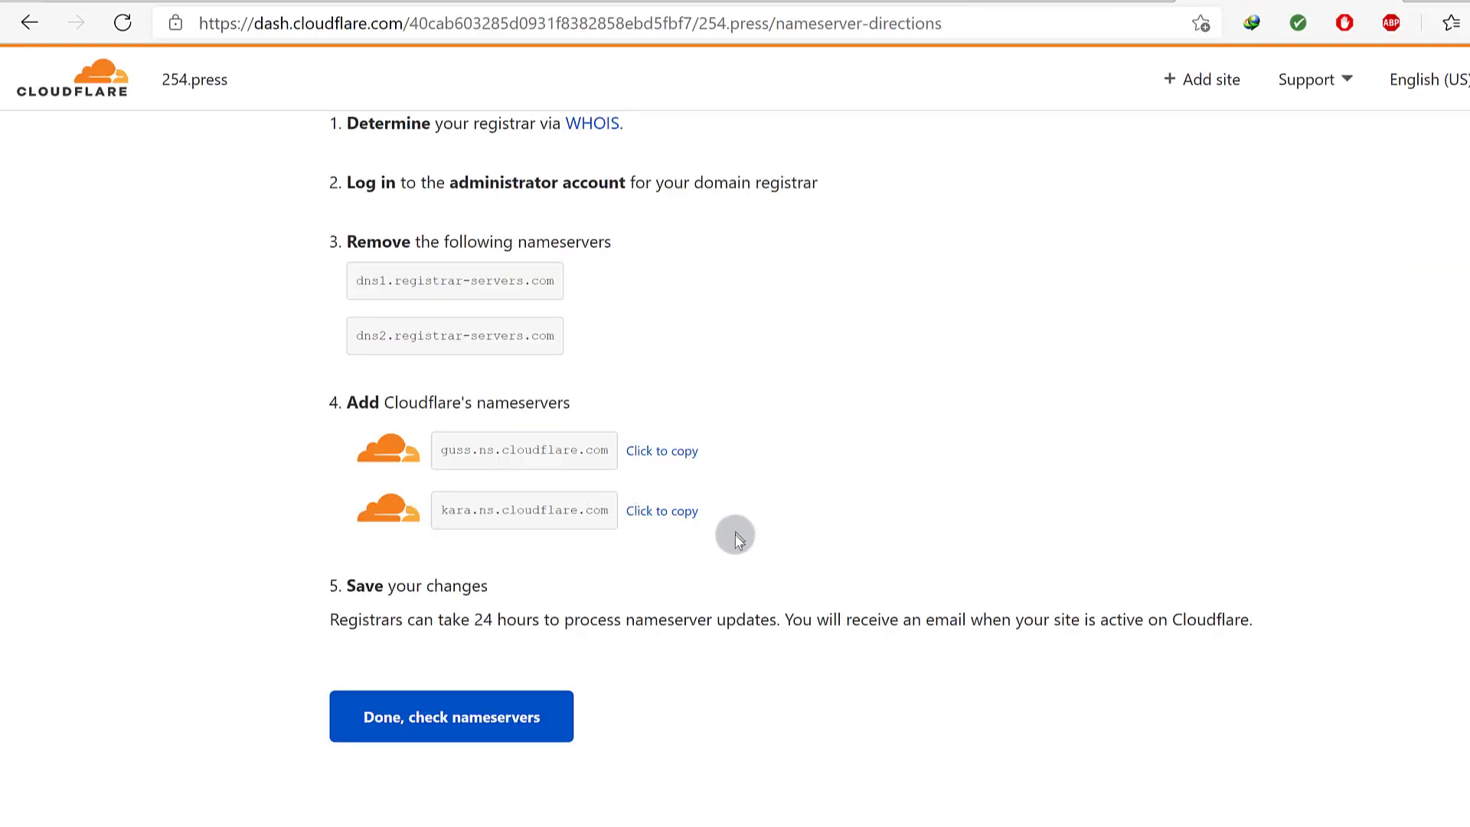
pyautogui.scroll(-2, 674, 574)
pyautogui.scroll(2, 536, 590)
pyautogui.moveTo(420, 405); pyautogui.dragTo(603, 528)
pyautogui.click(610, 561)
pyautogui.click(426, 725)
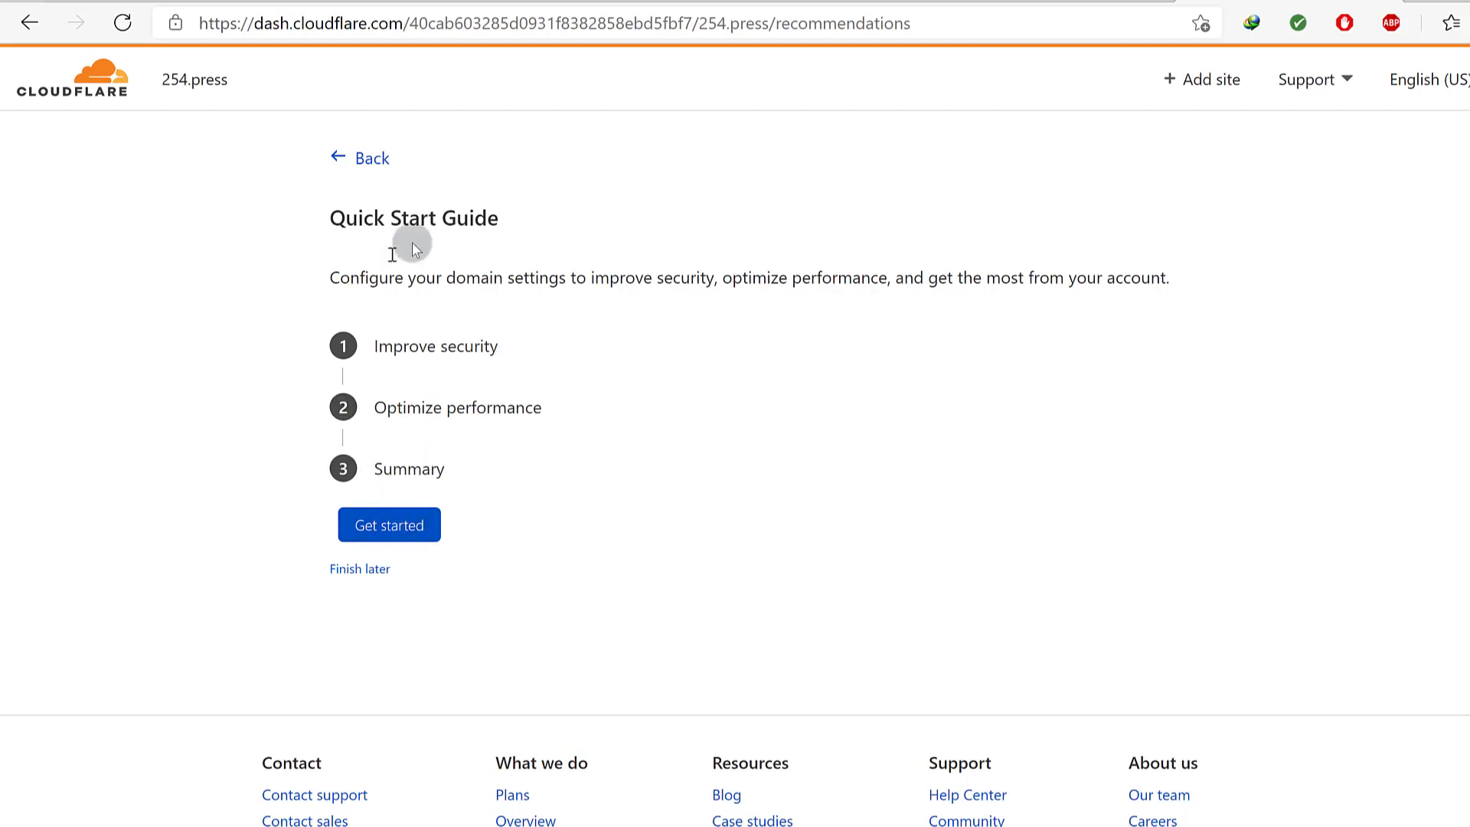
pyautogui.click(356, 571)
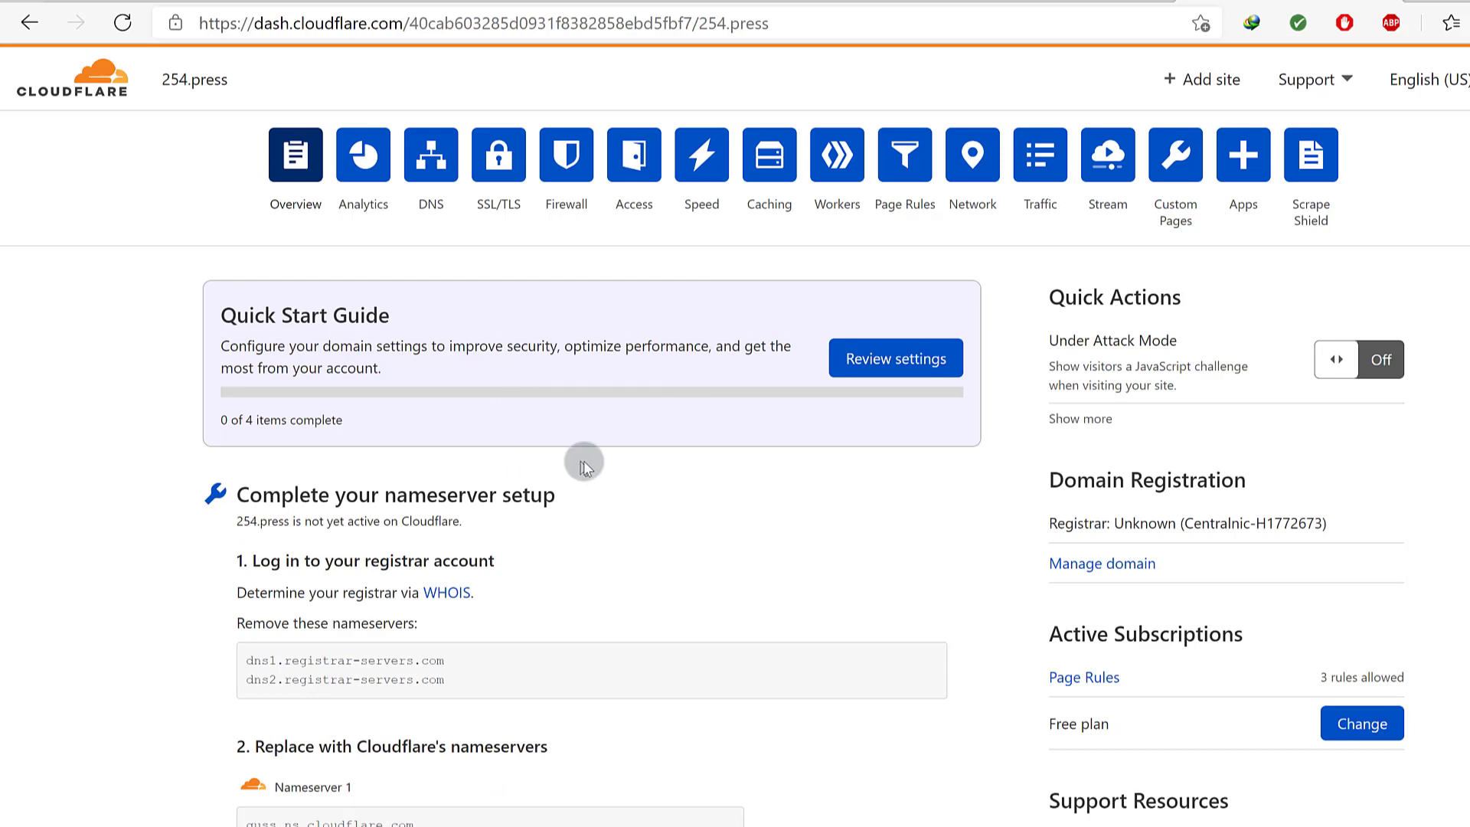
# - Start a Cloudflare nameserver check for 254.press from the site's overview
pyautogui.scroll(-8, 520, 466)
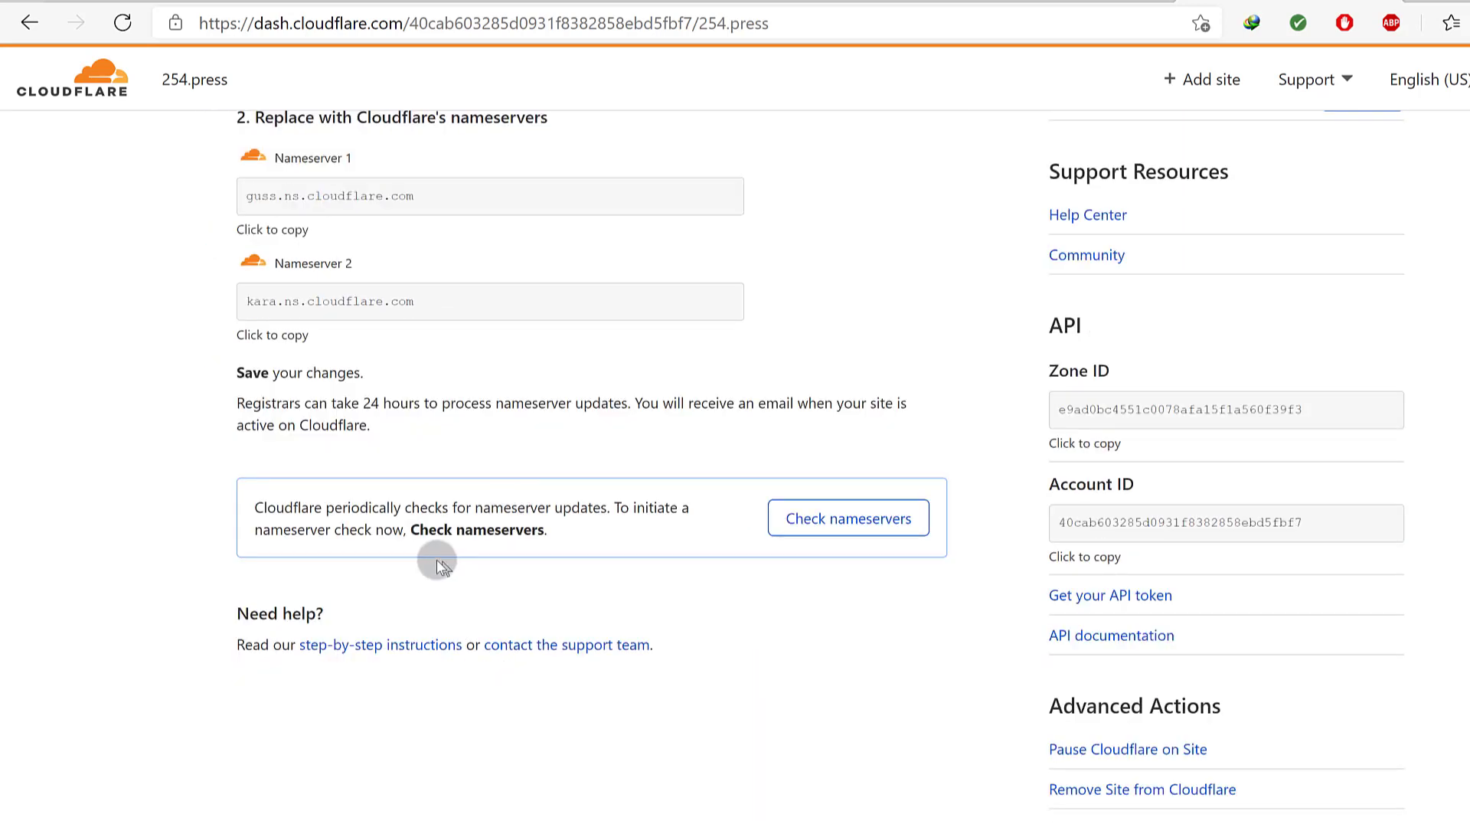
pyautogui.scroll(-2, 429, 558)
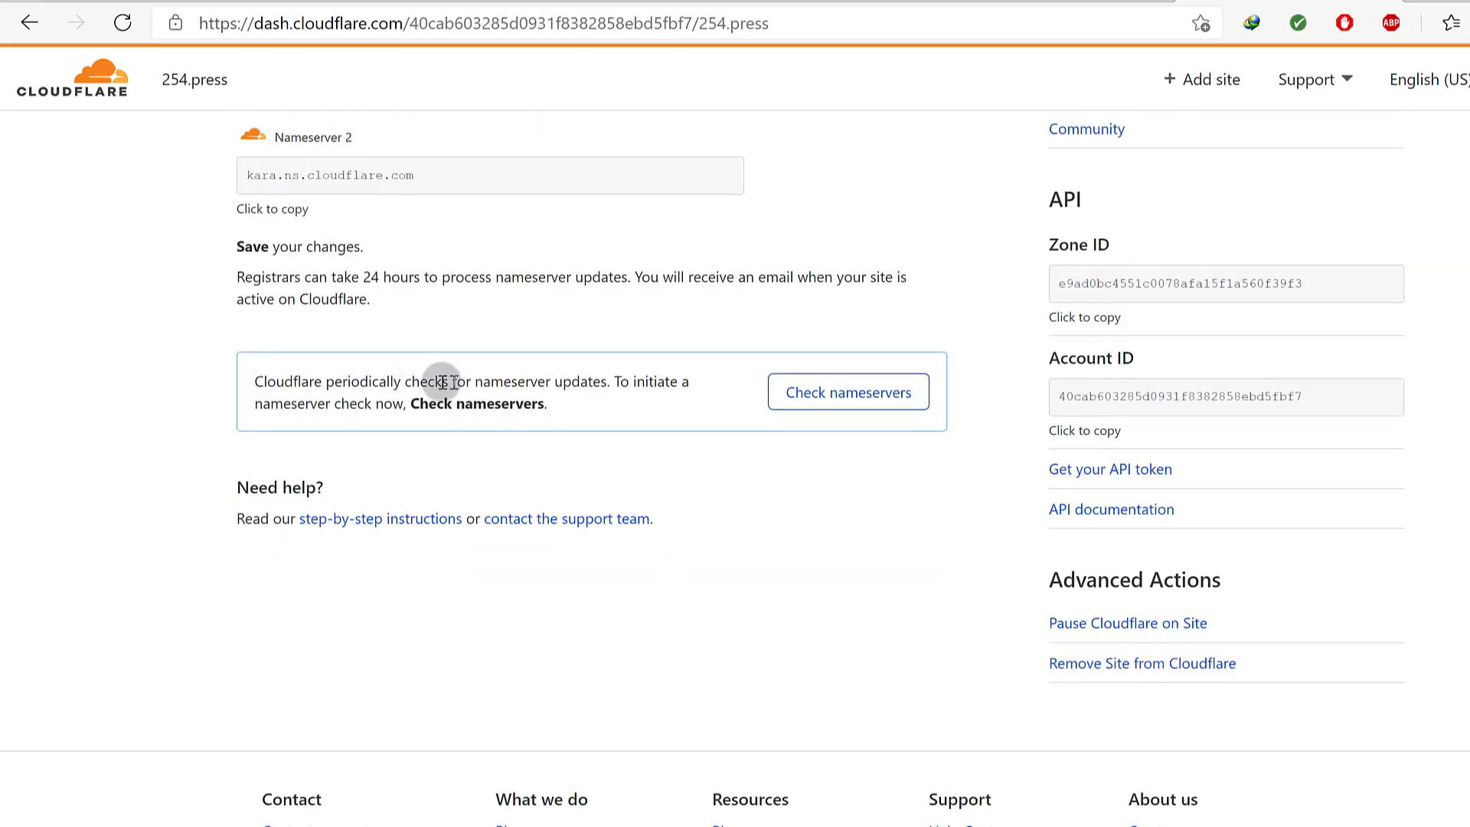
pyautogui.click(840, 405)
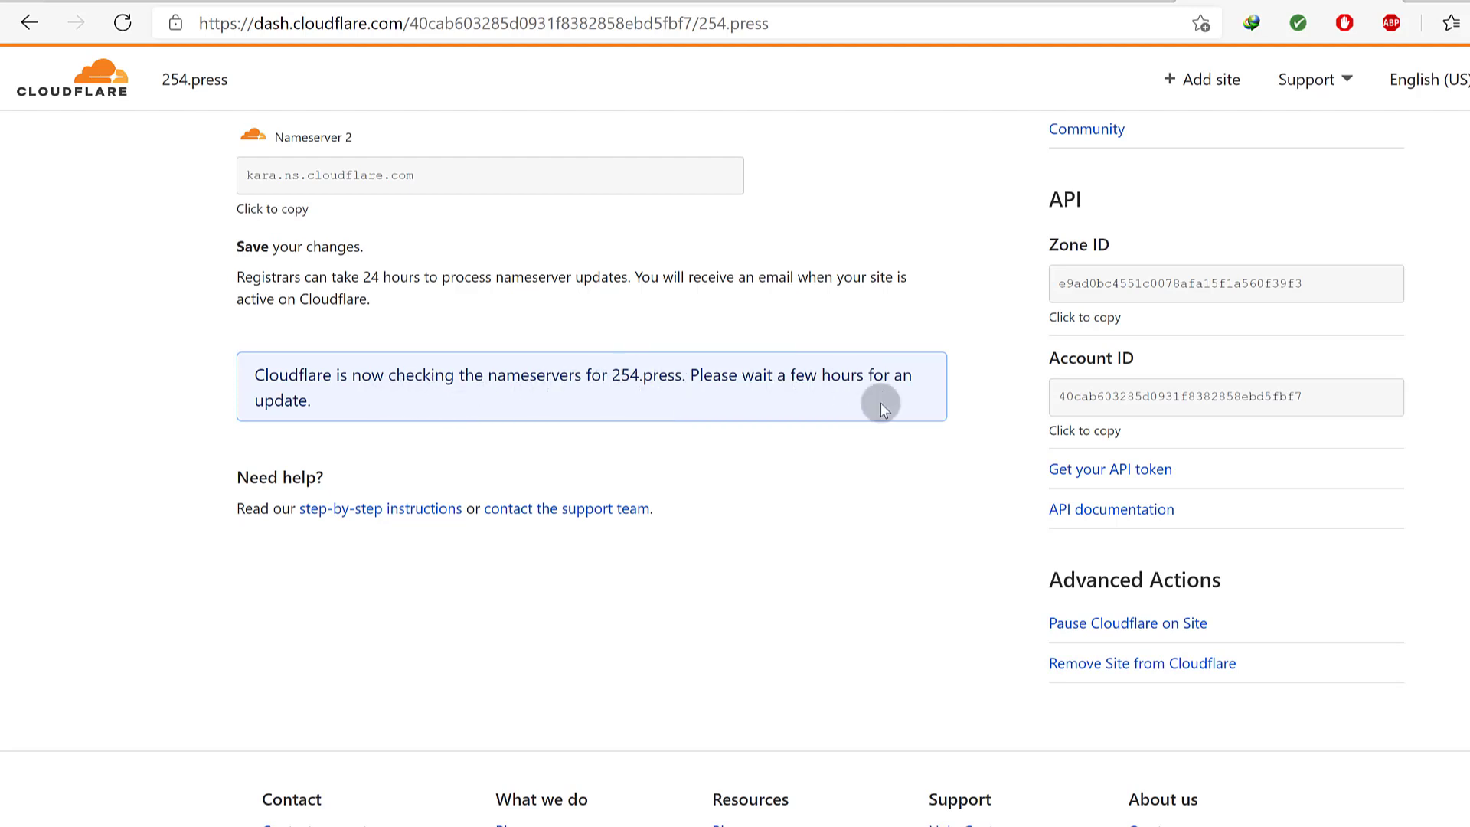
# - Review the nameserver setup section in Cloudflare and compare its assigned nameservers with the Custom DNS entries saved in Namecheap
pyautogui.scroll(10, 702, 447)
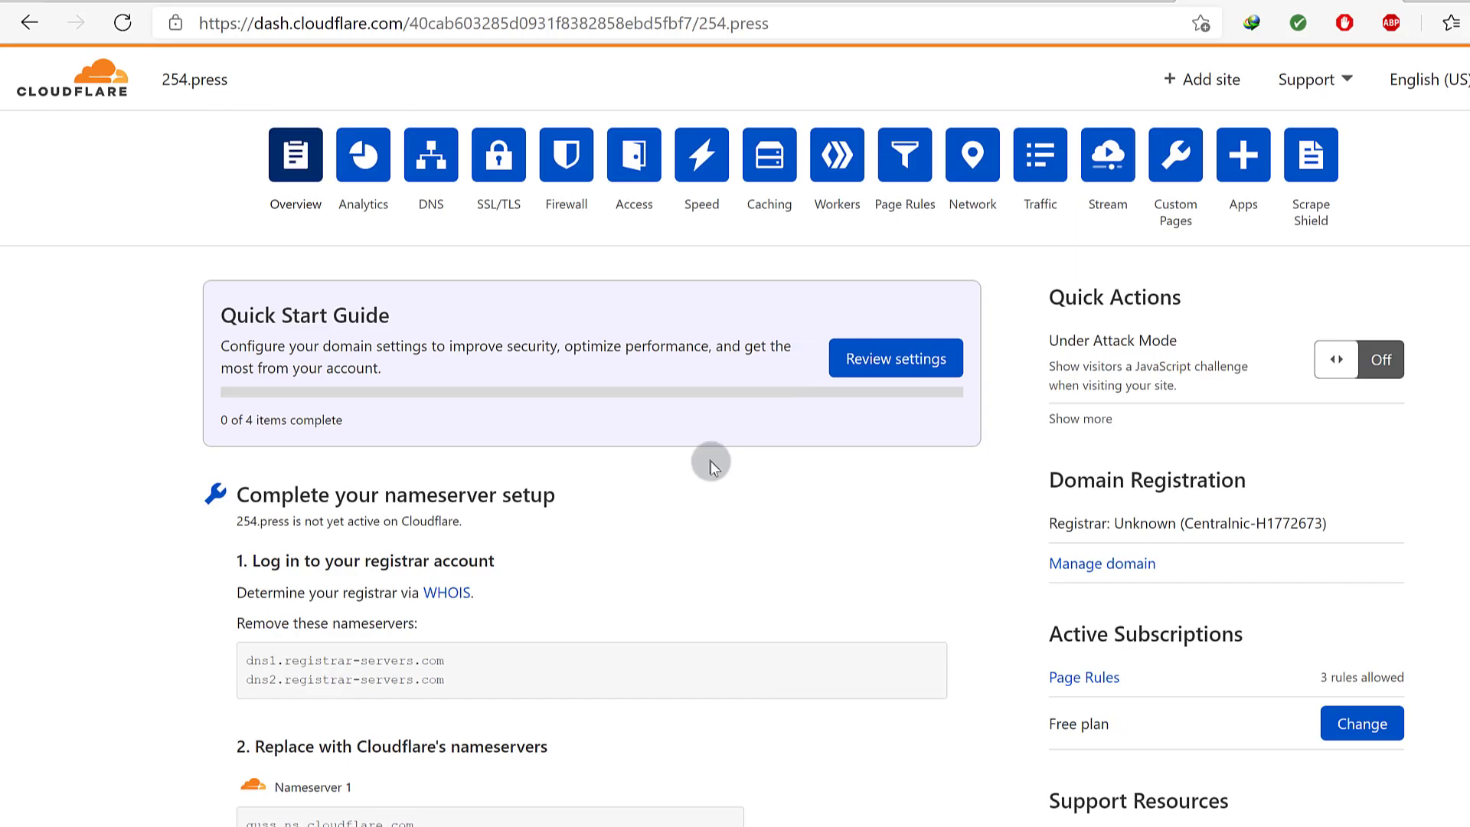
pyautogui.scroll(-10, 774, 658)
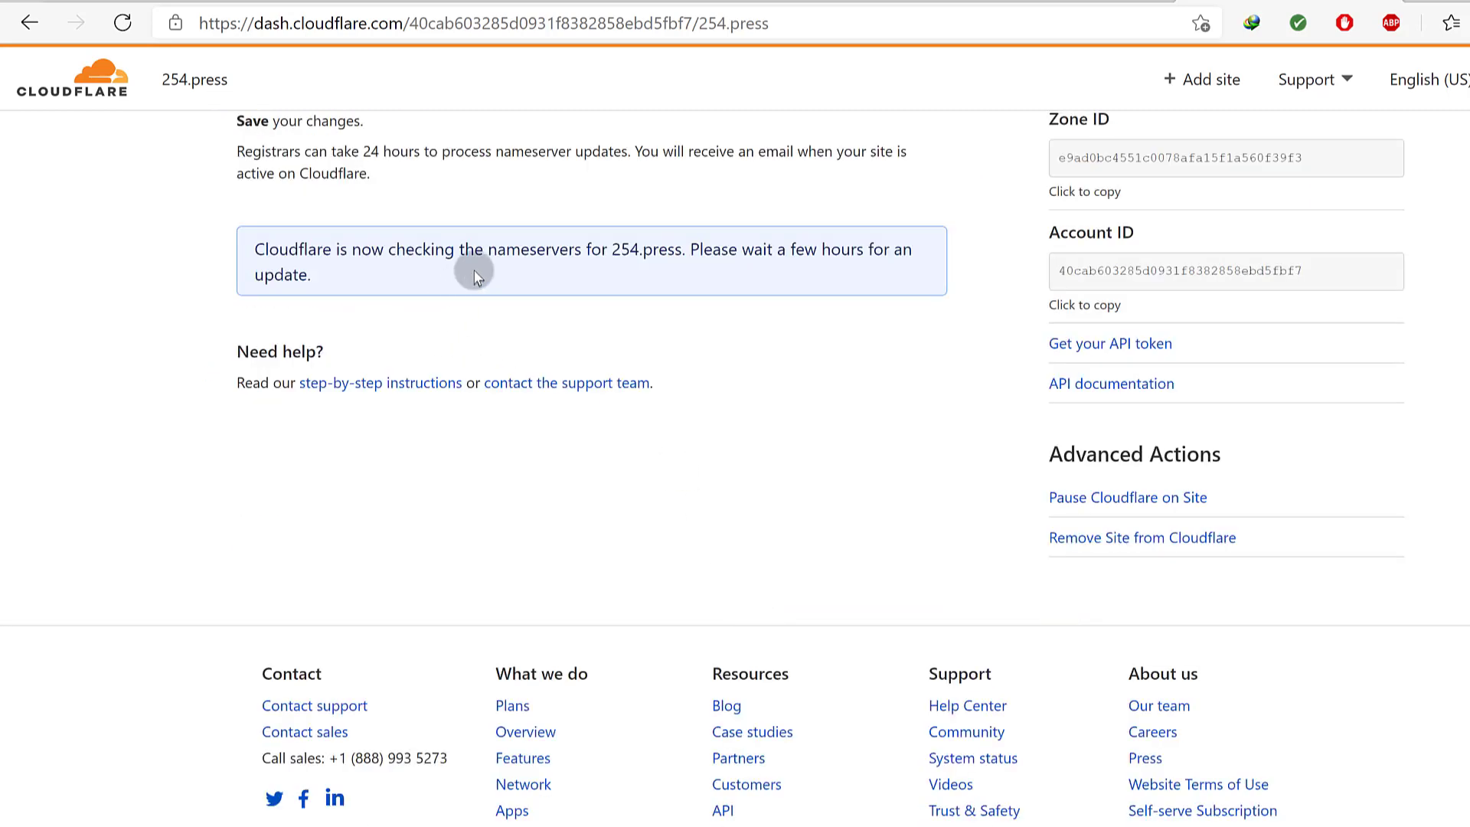
pyautogui.scroll(6, 720, 326)
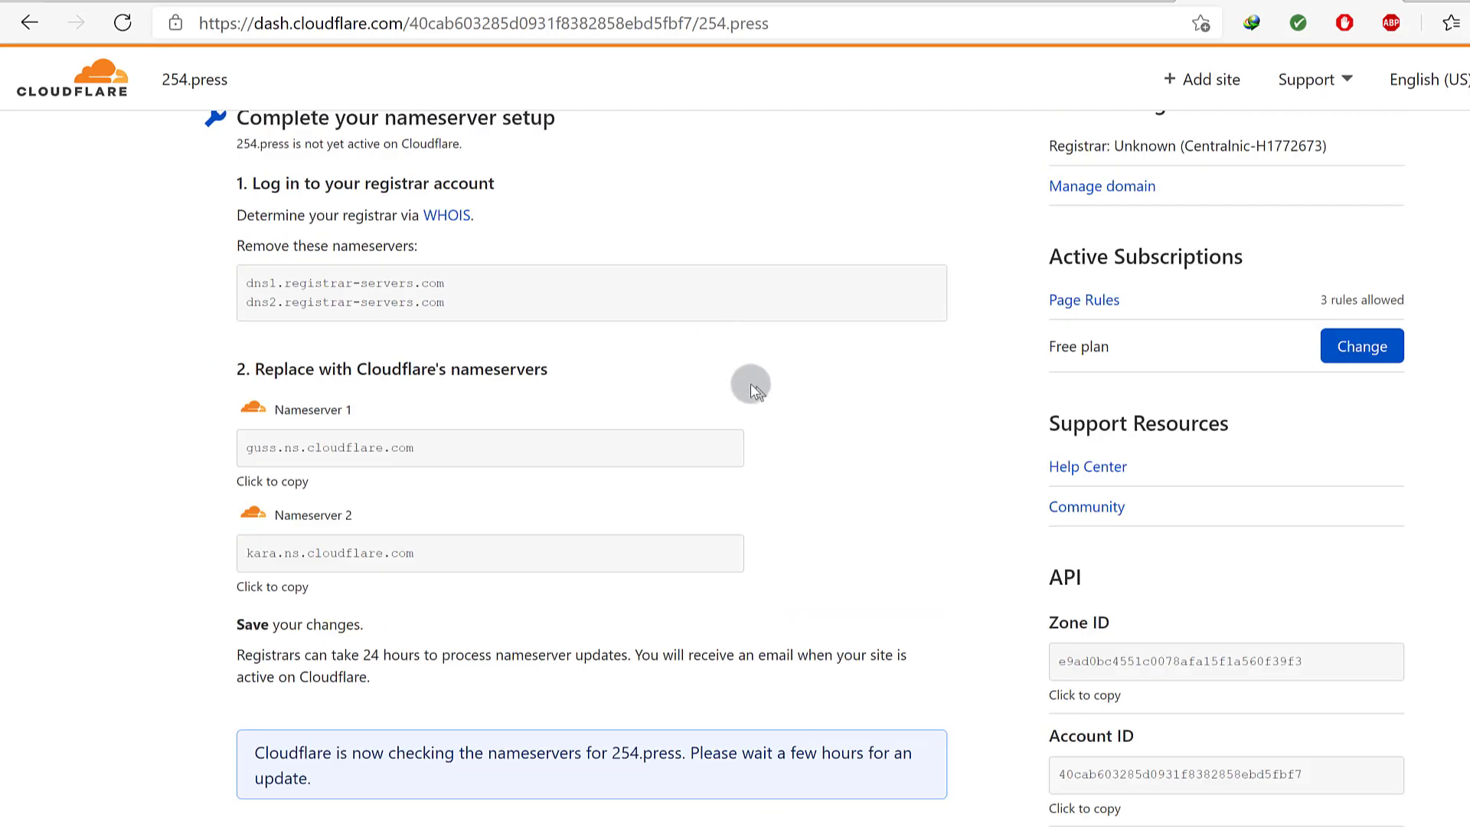
pyautogui.scroll(-6, 853, 315)
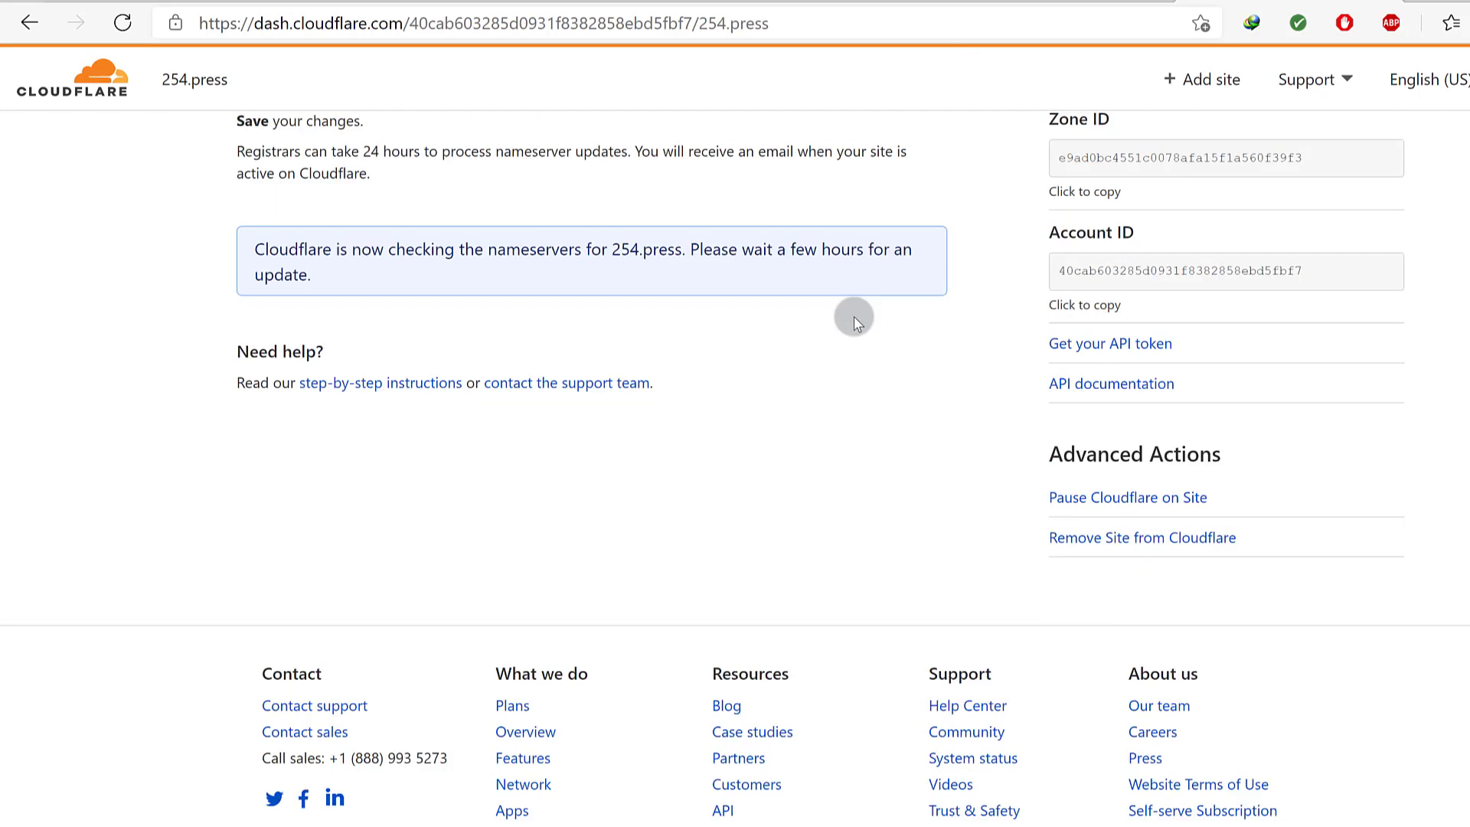
pyautogui.click(1022, 1)
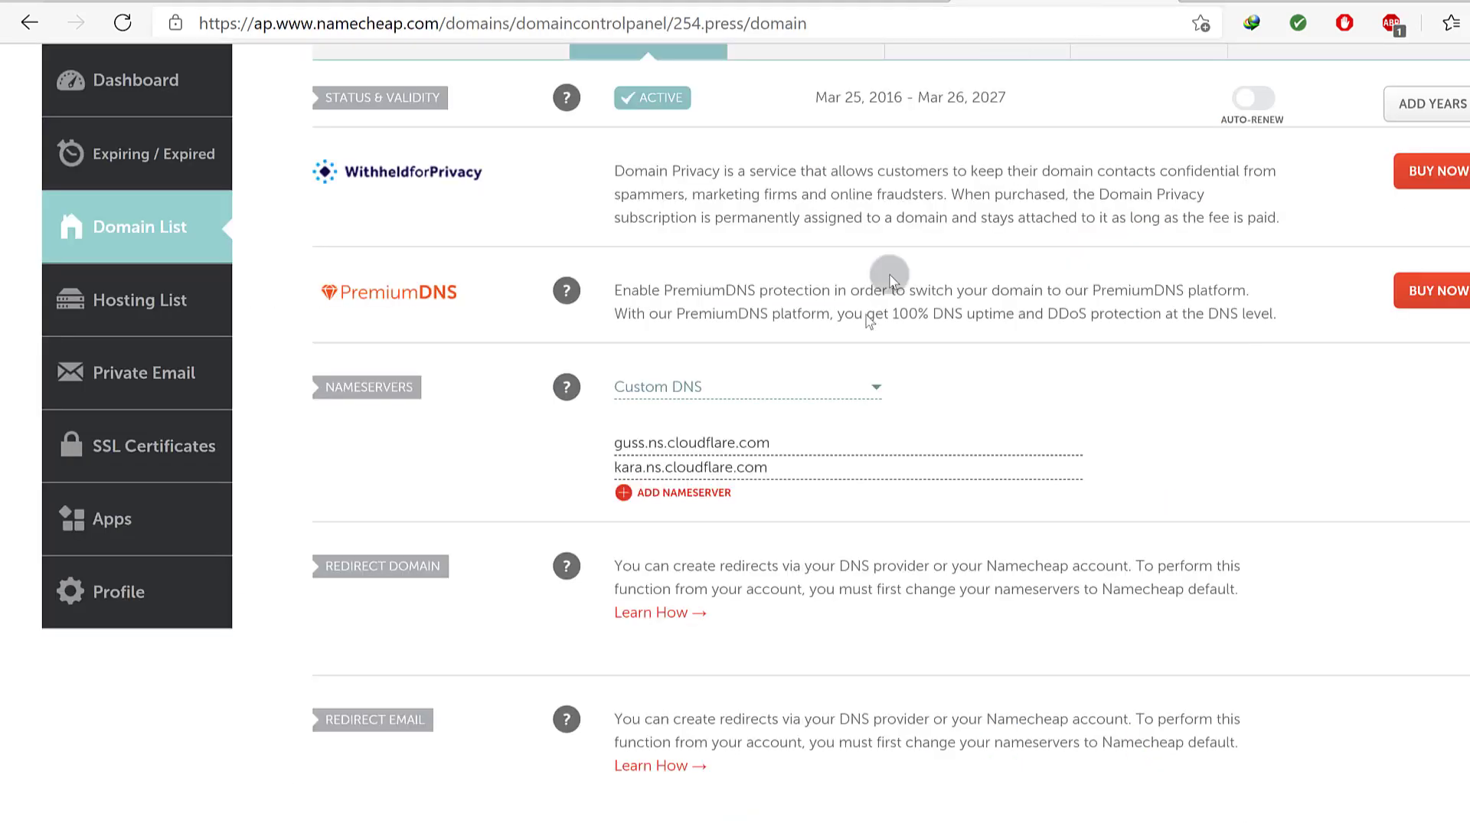
pyautogui.click(613, 441)
pyautogui.click(1225, 0)
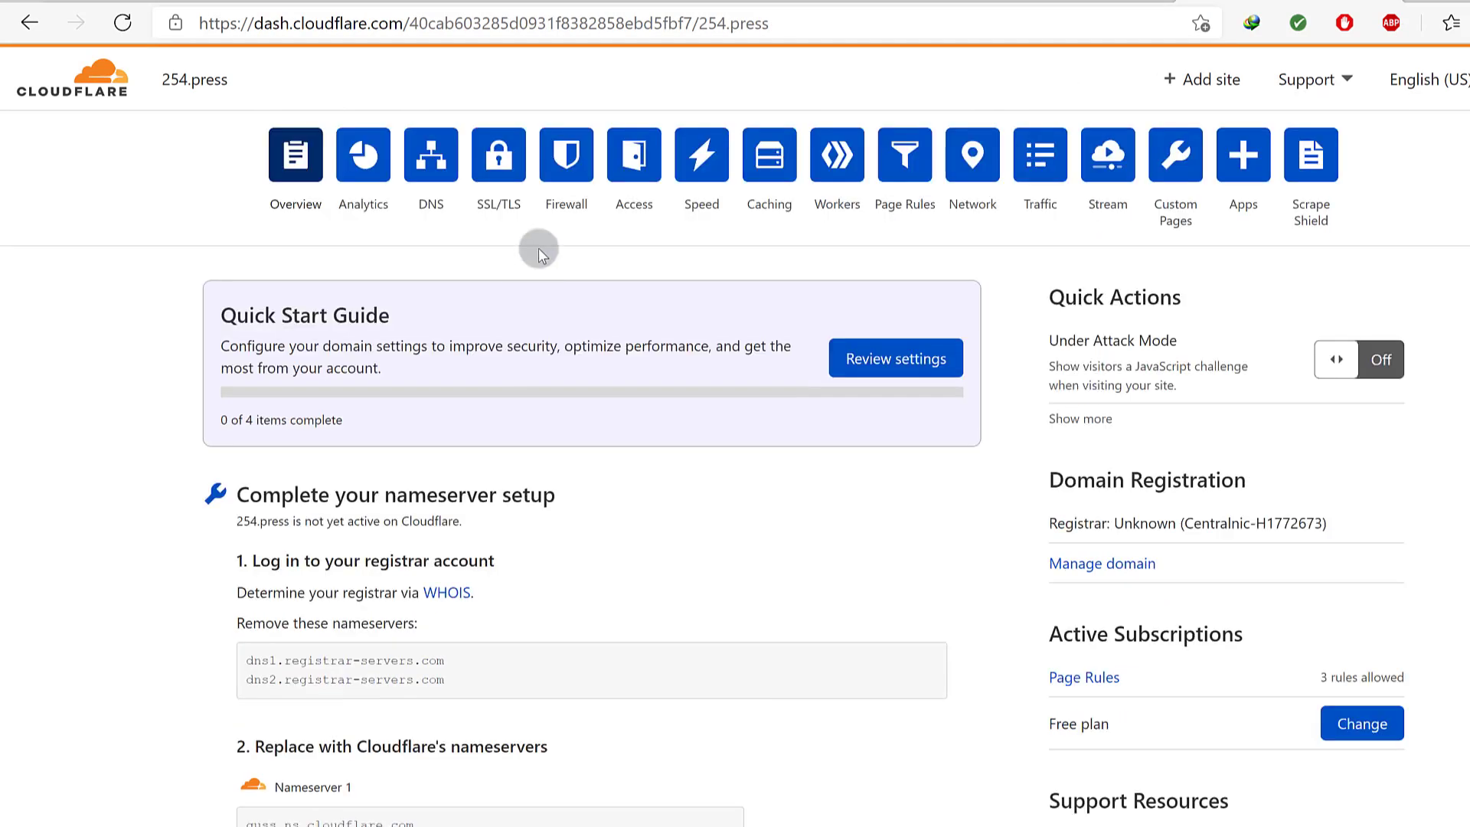
pyautogui.click(517, 405)
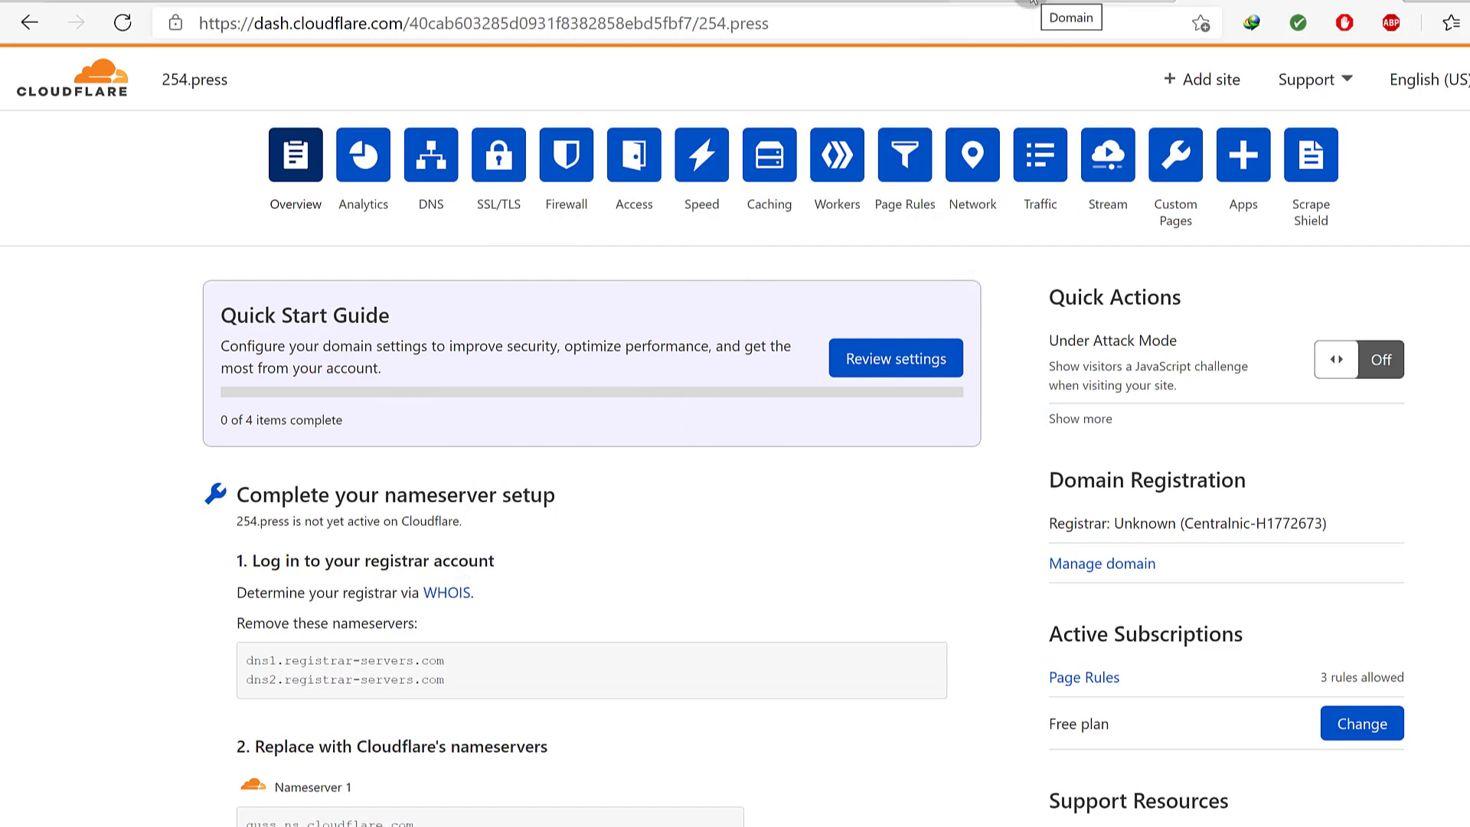
# - Look over the nameserver setup status for 254.press again and reload the Cloudflare overview page
pyautogui.scroll(-10, 429, 335)
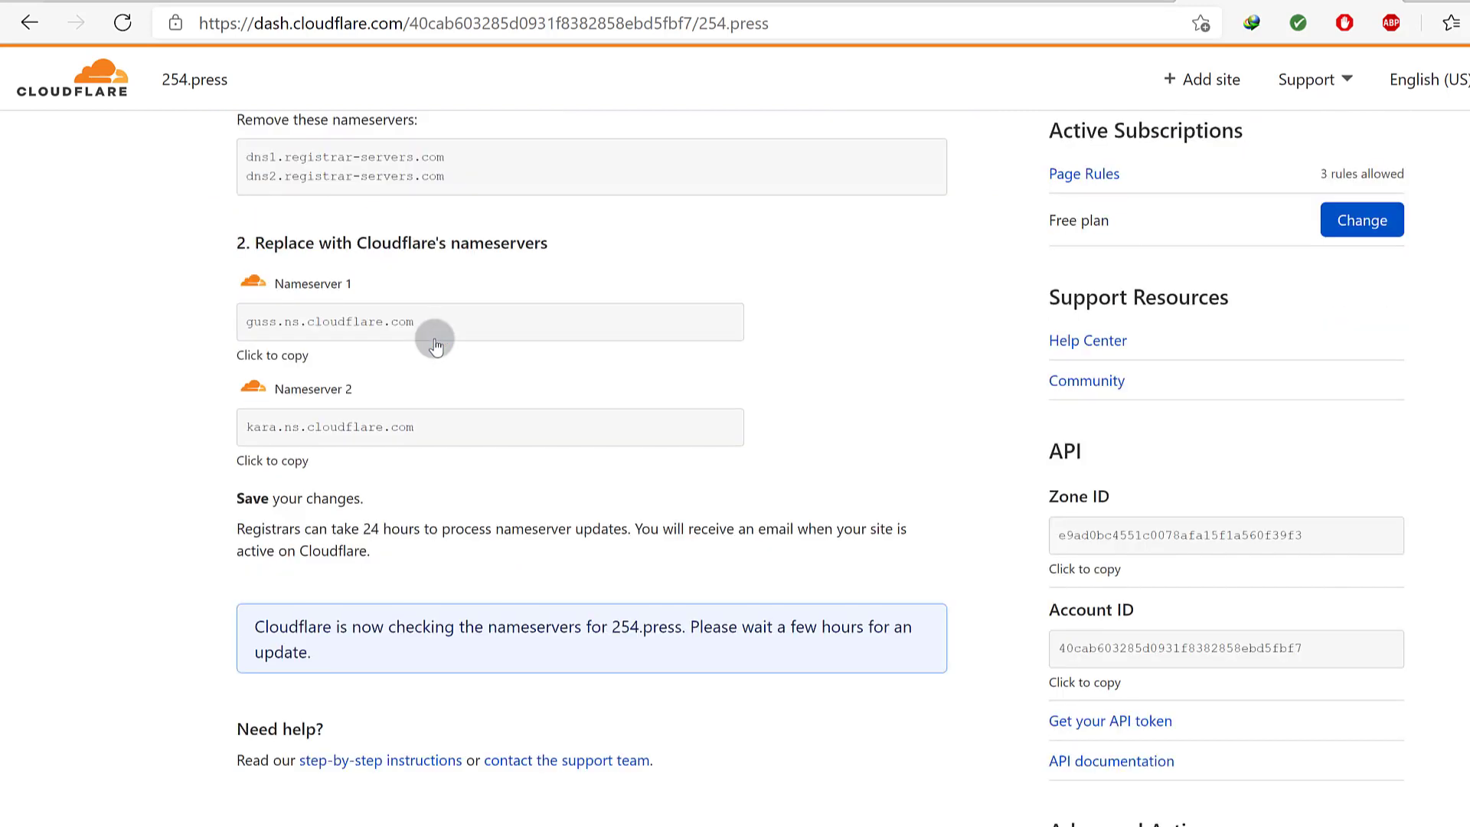
pyautogui.scroll(-2, 436, 333)
pyautogui.scroll(15, 442, 322)
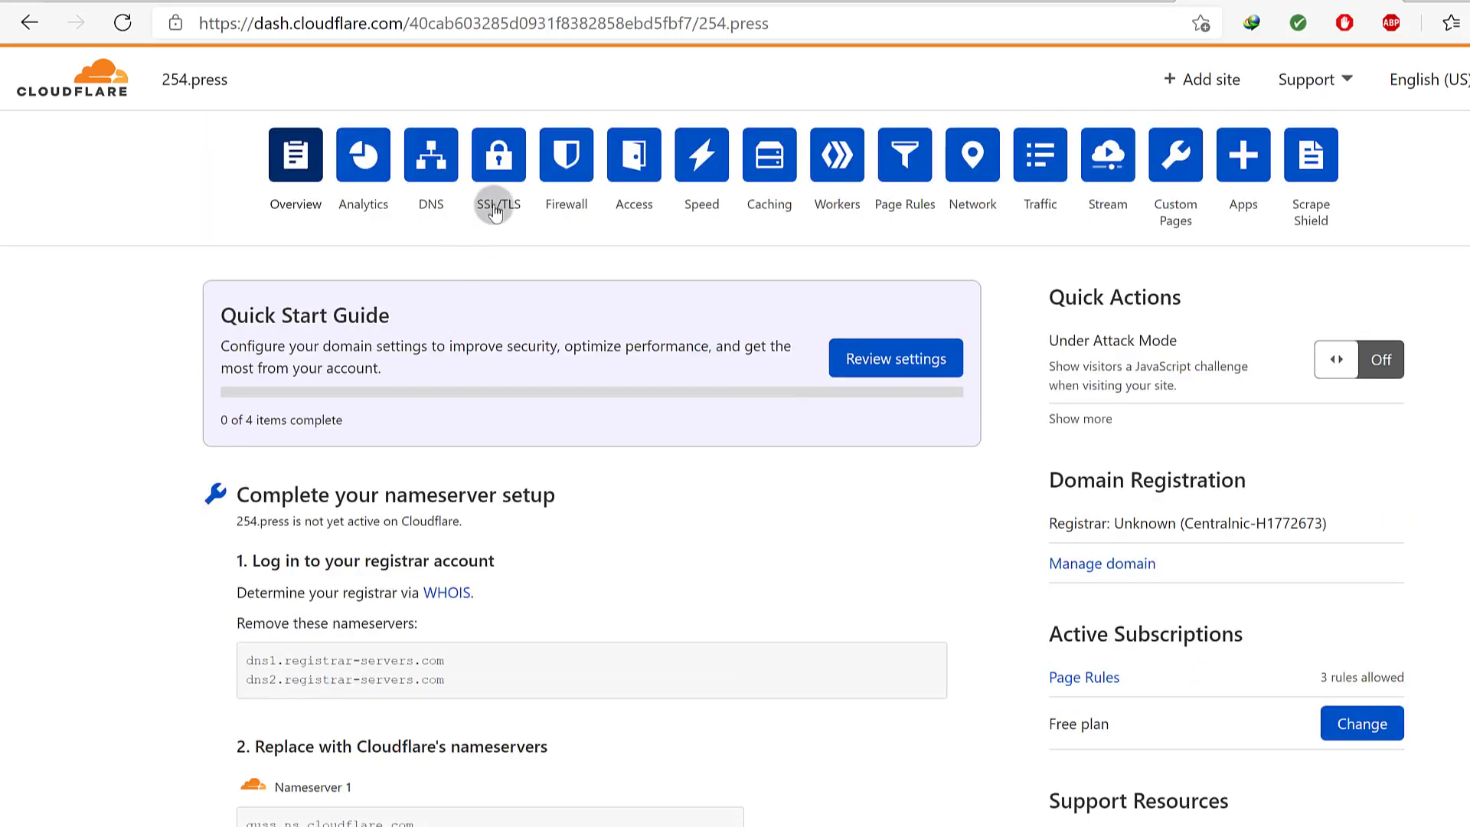
pyautogui.click(123, 23)
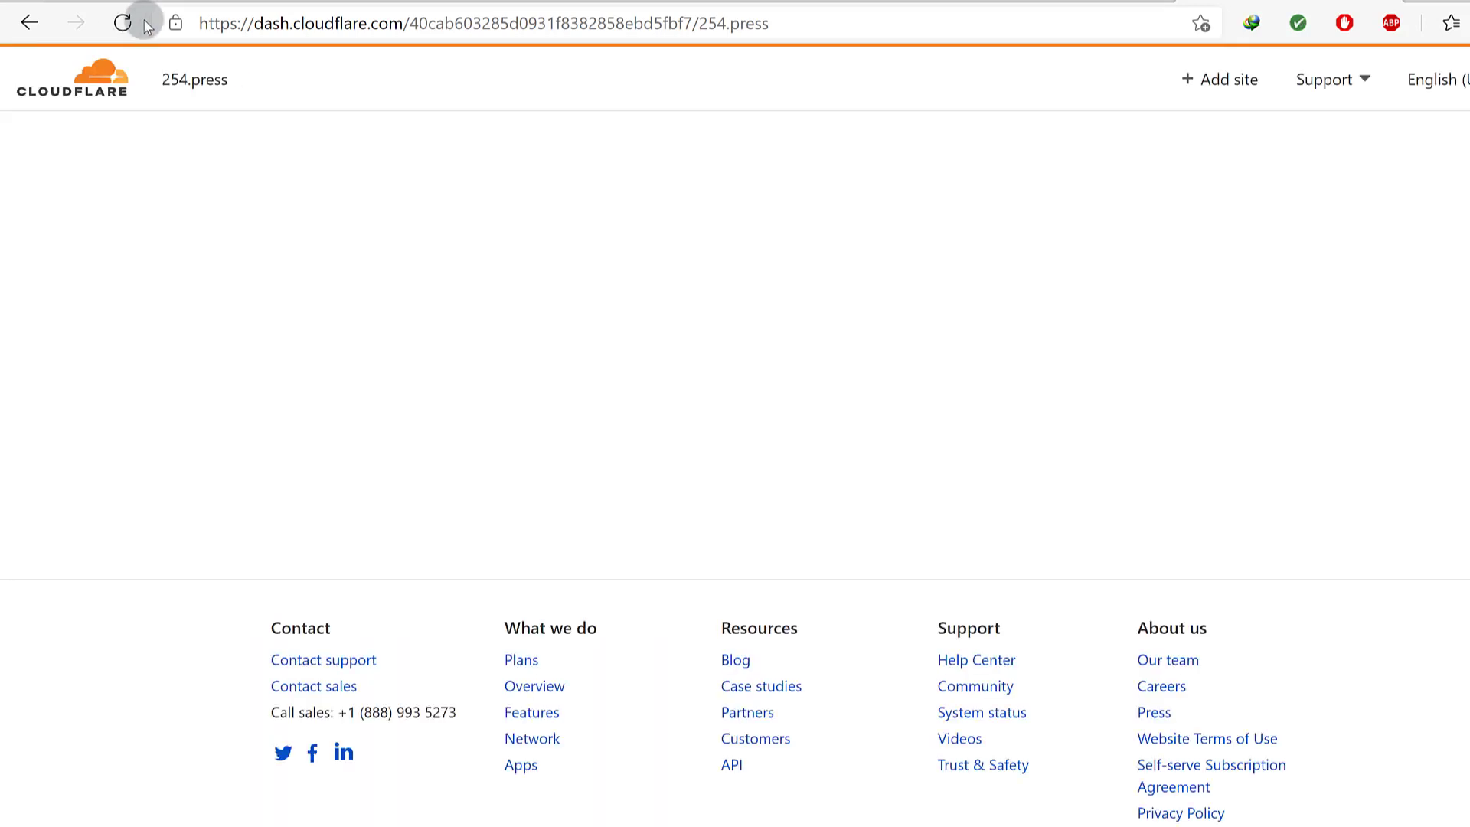
# - Open DNS management for 254.press in Cloudflare and delete the MX record pointing to eforward2.registrar-servers.com
pyautogui.scroll(-5, 496, 264)
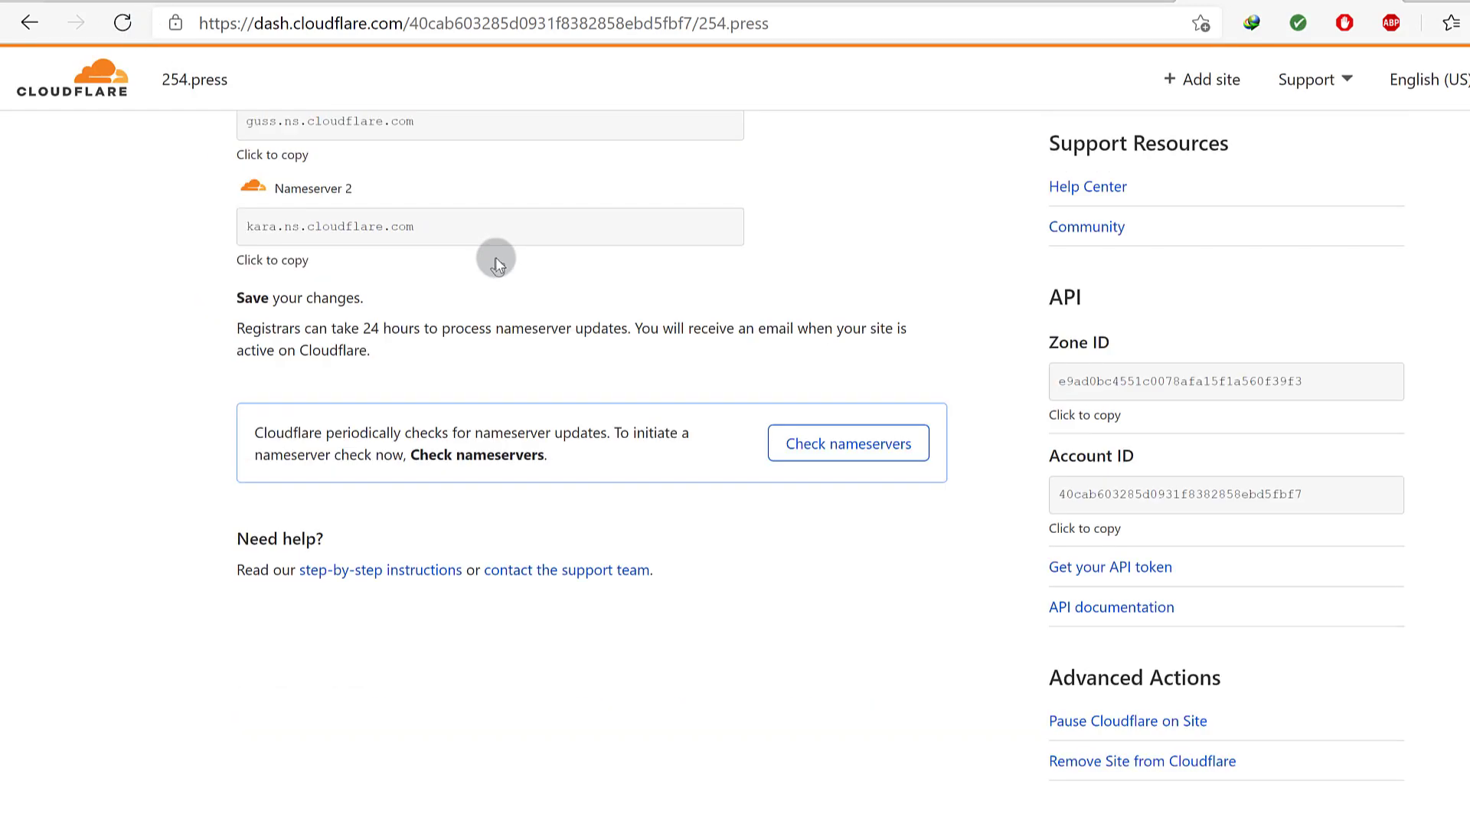
pyautogui.scroll(8, 488, 360)
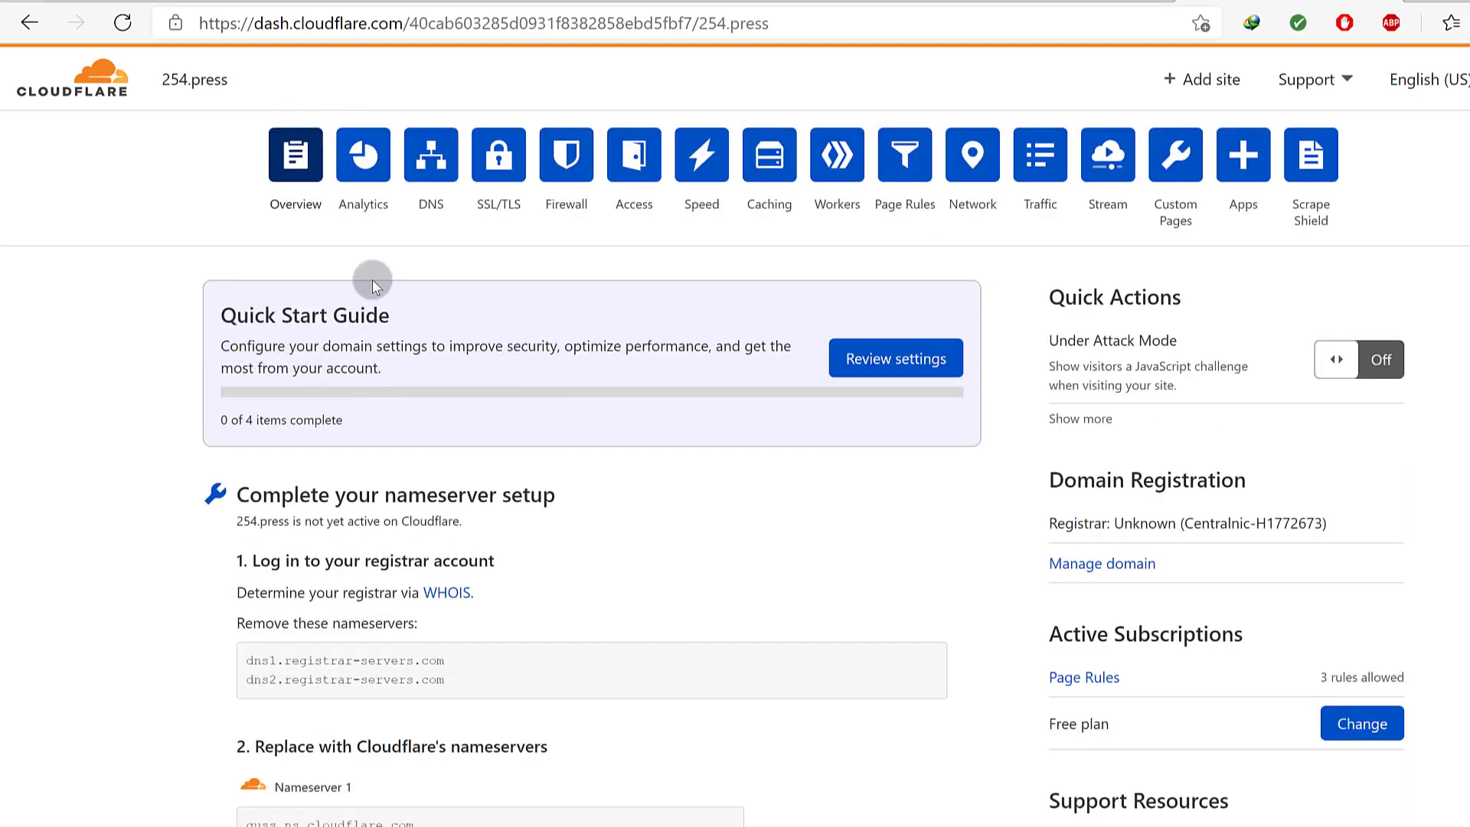
pyautogui.click(428, 171)
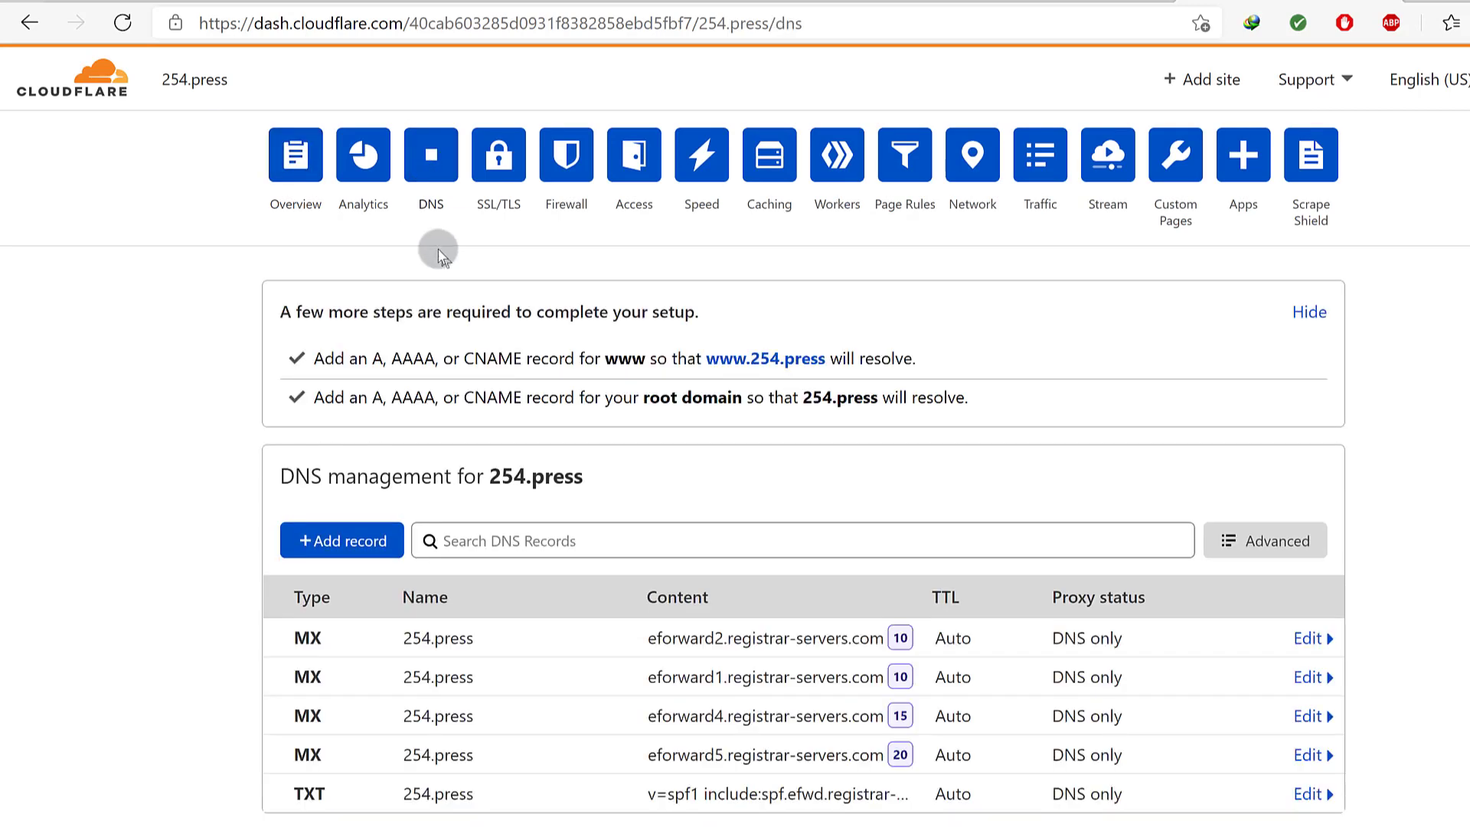
pyautogui.scroll(-4, 597, 428)
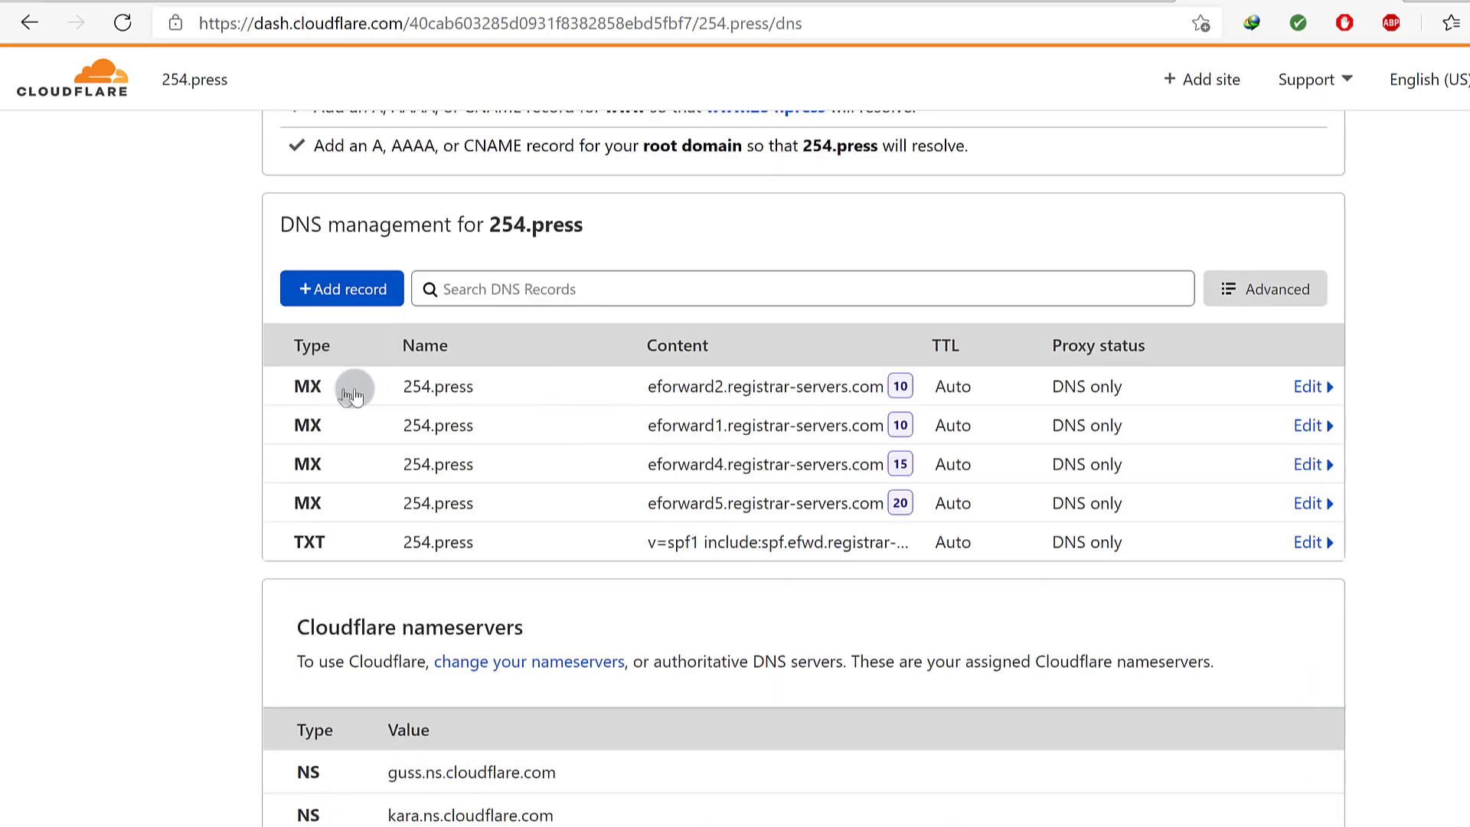
pyautogui.click(1310, 387)
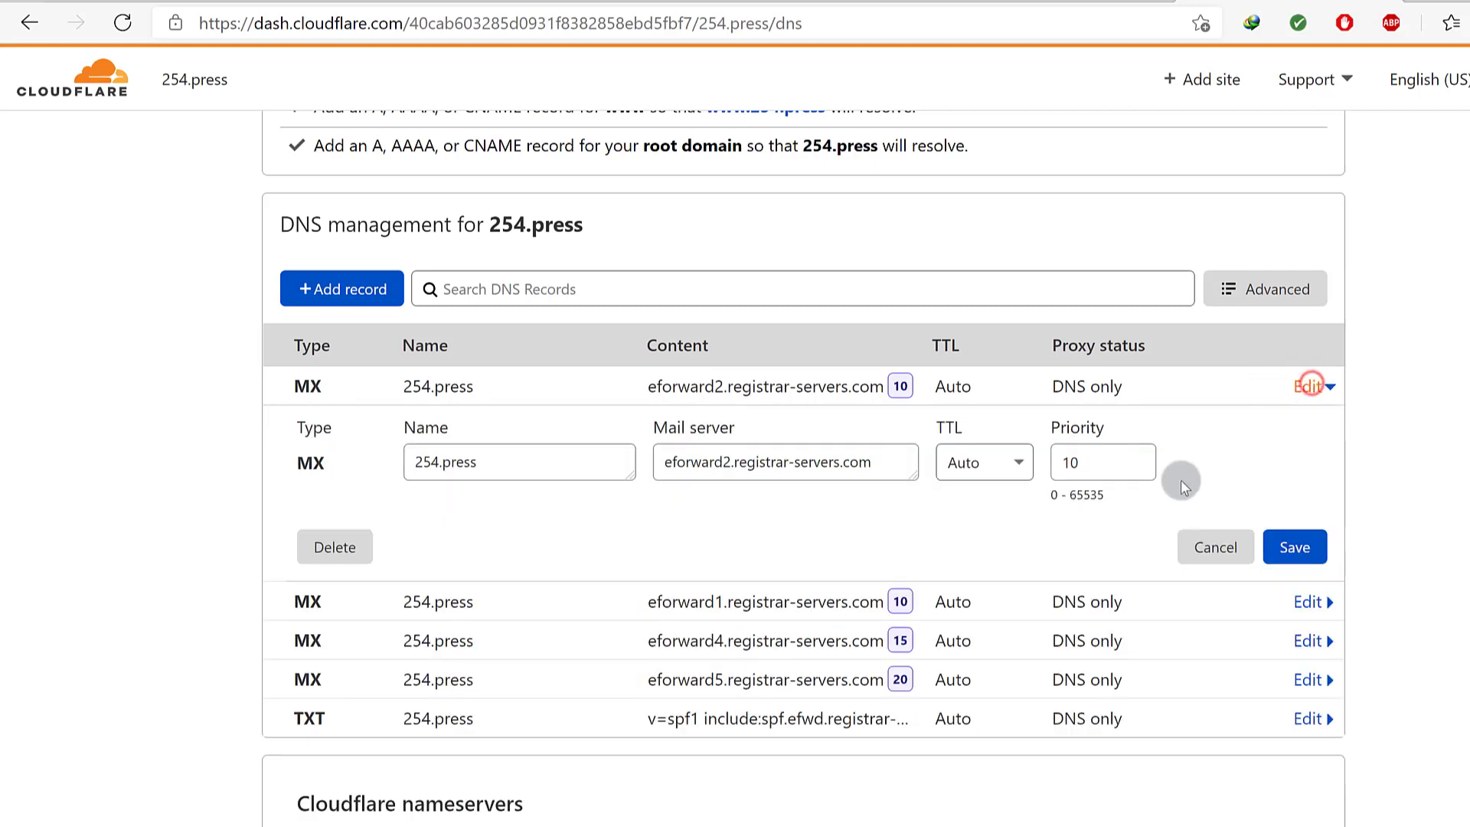
pyautogui.click(330, 548)
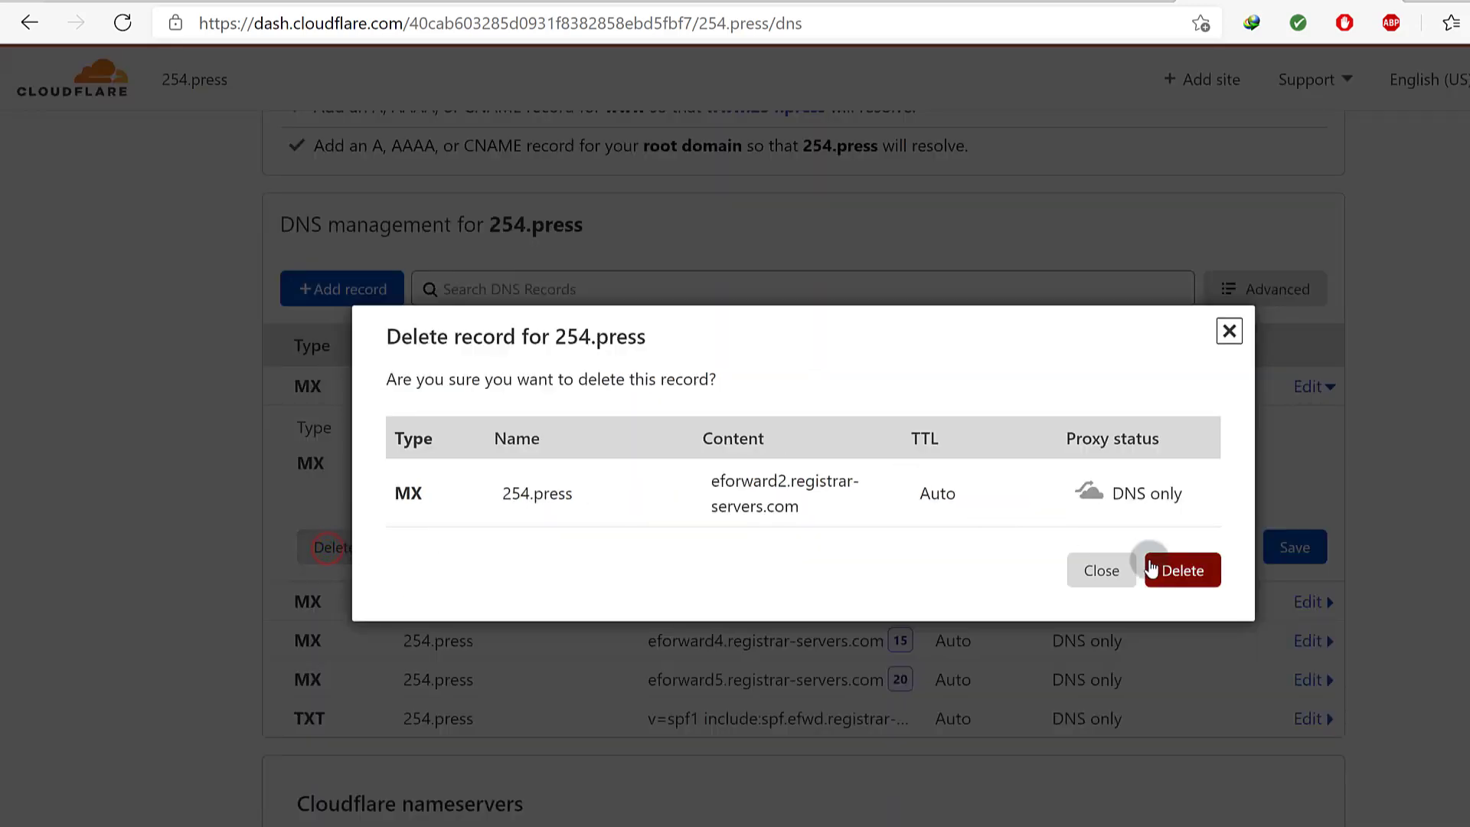
pyautogui.click(1175, 573)
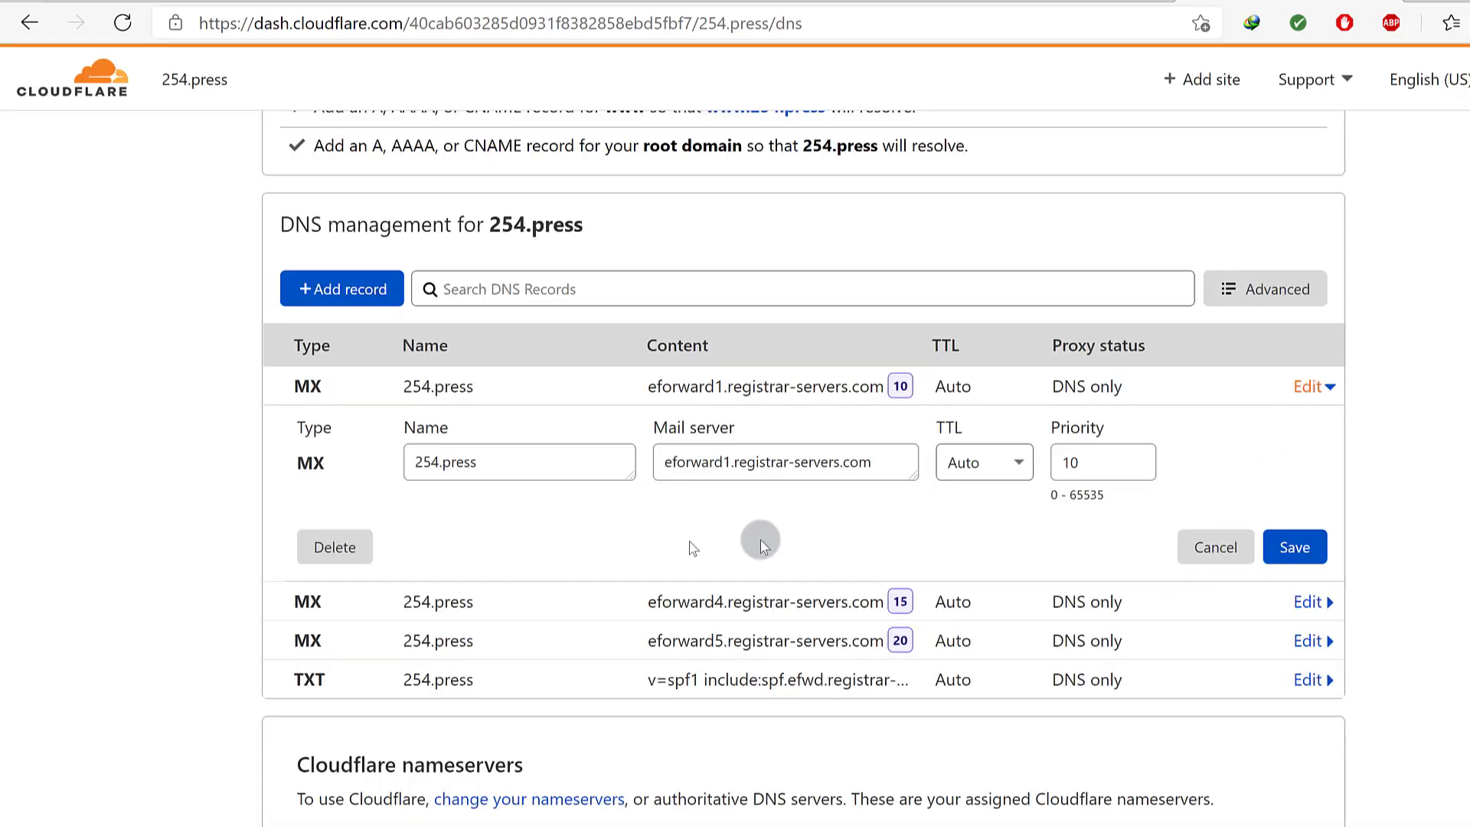
# - Delete the remaining DNS records of 254.press: the eforward1, eforward4 and eforward5 MX records and the TXT record
pyautogui.click(324, 546)
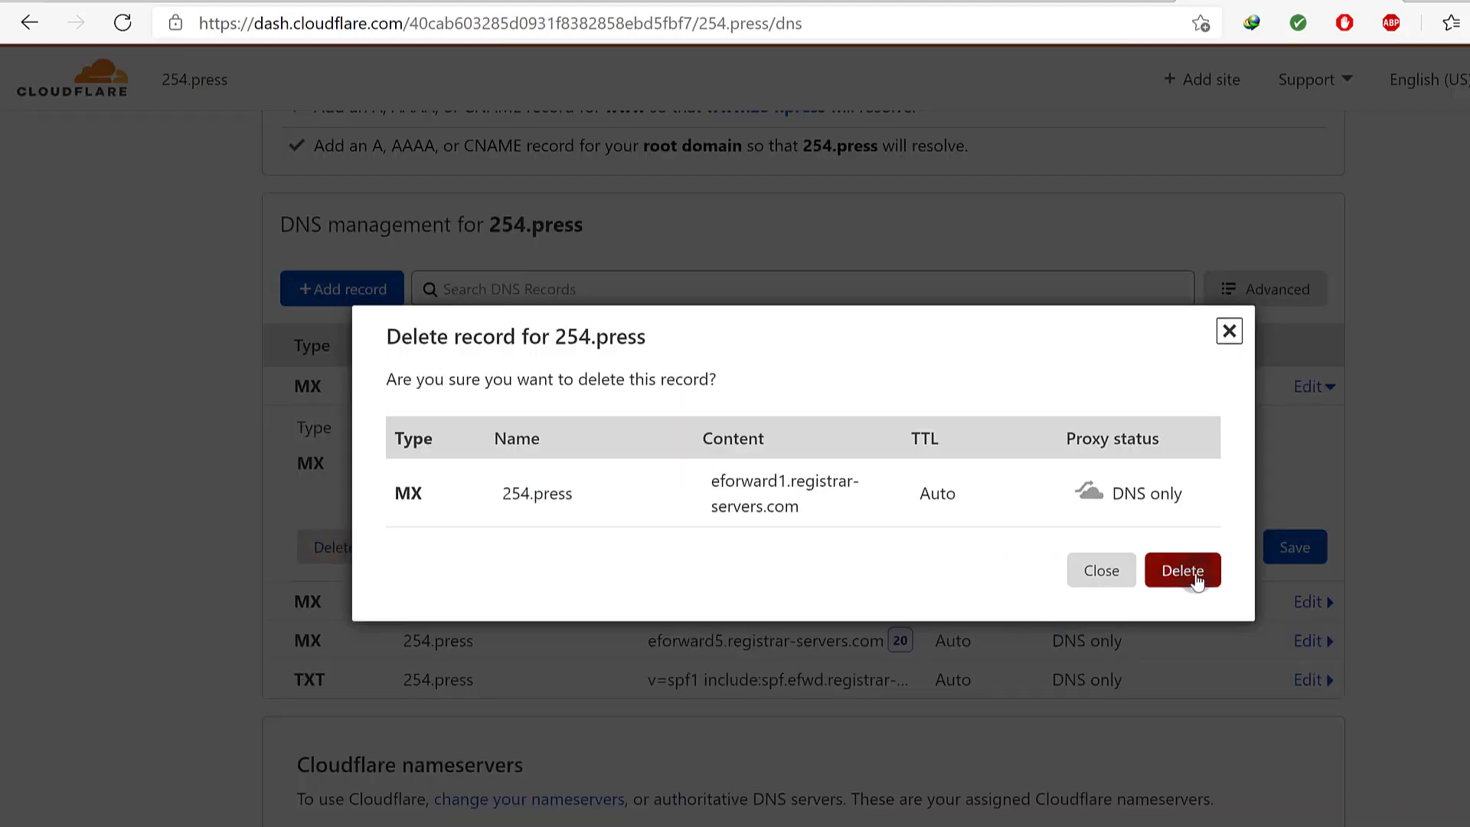
pyautogui.click(1173, 568)
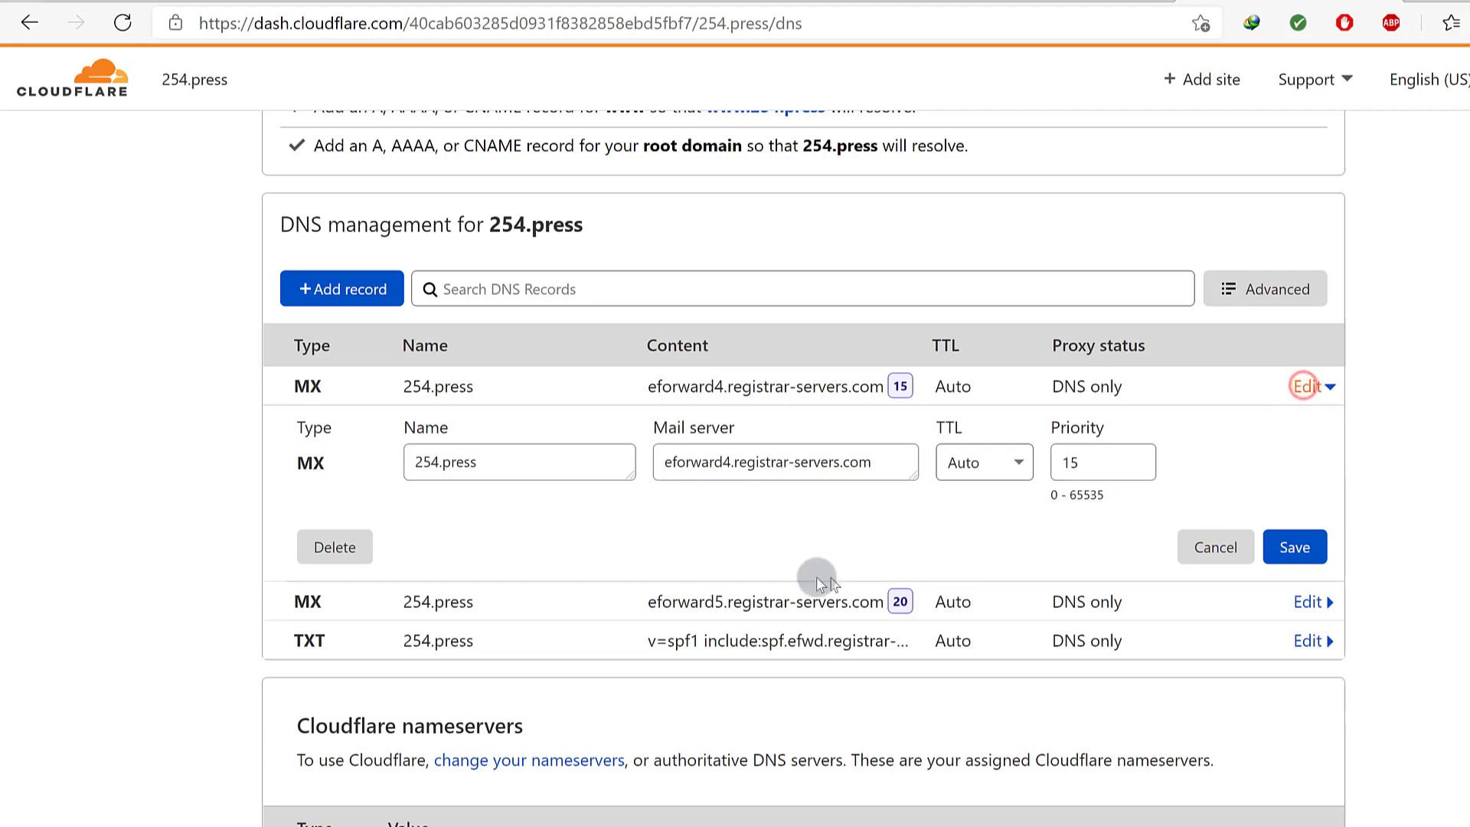
pyautogui.click(344, 545)
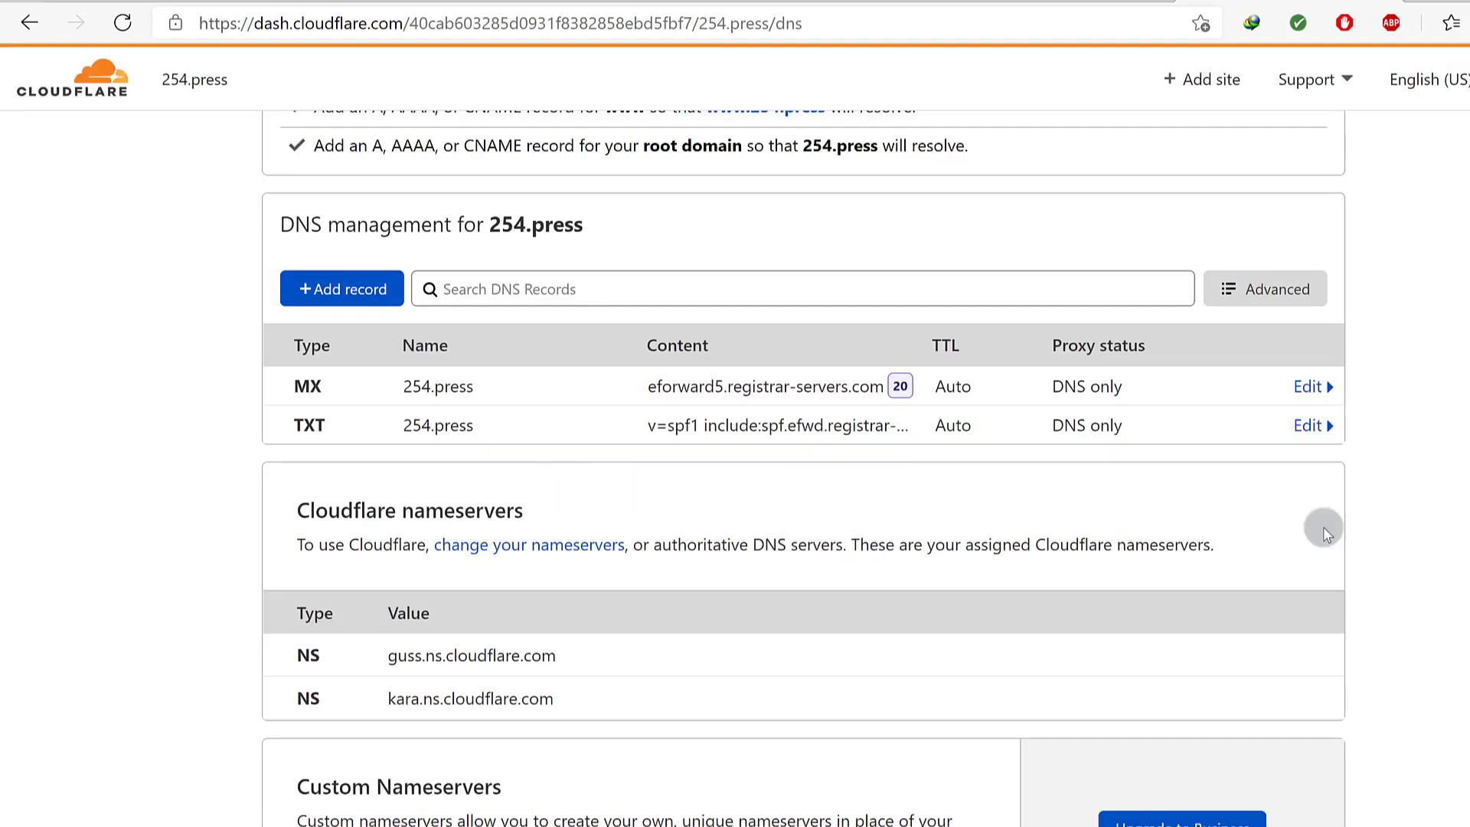
pyautogui.click(1310, 386)
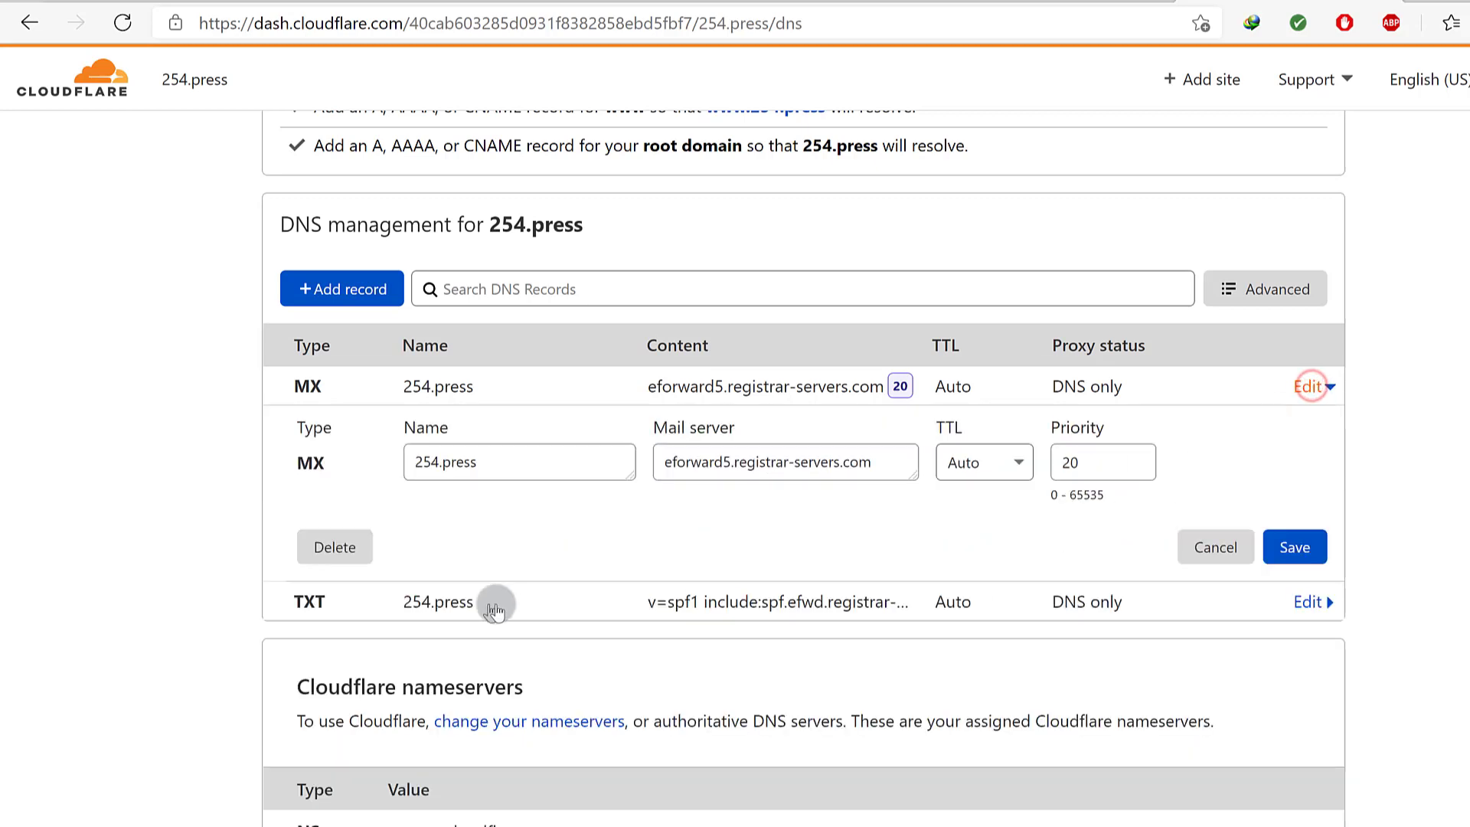
pyautogui.click(329, 545)
pyautogui.click(1183, 570)
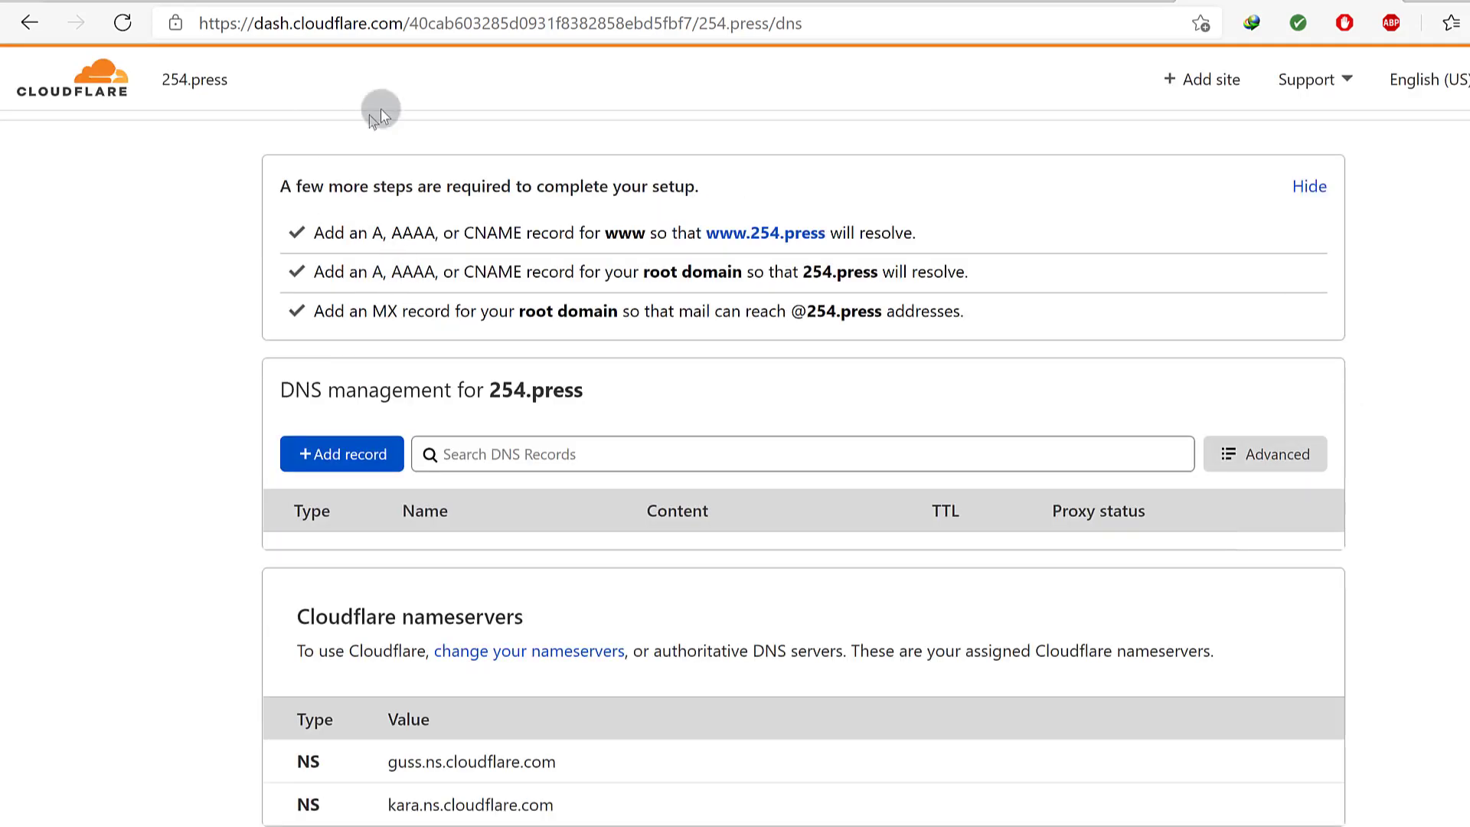
pyautogui.scroll(-2, 415, 517)
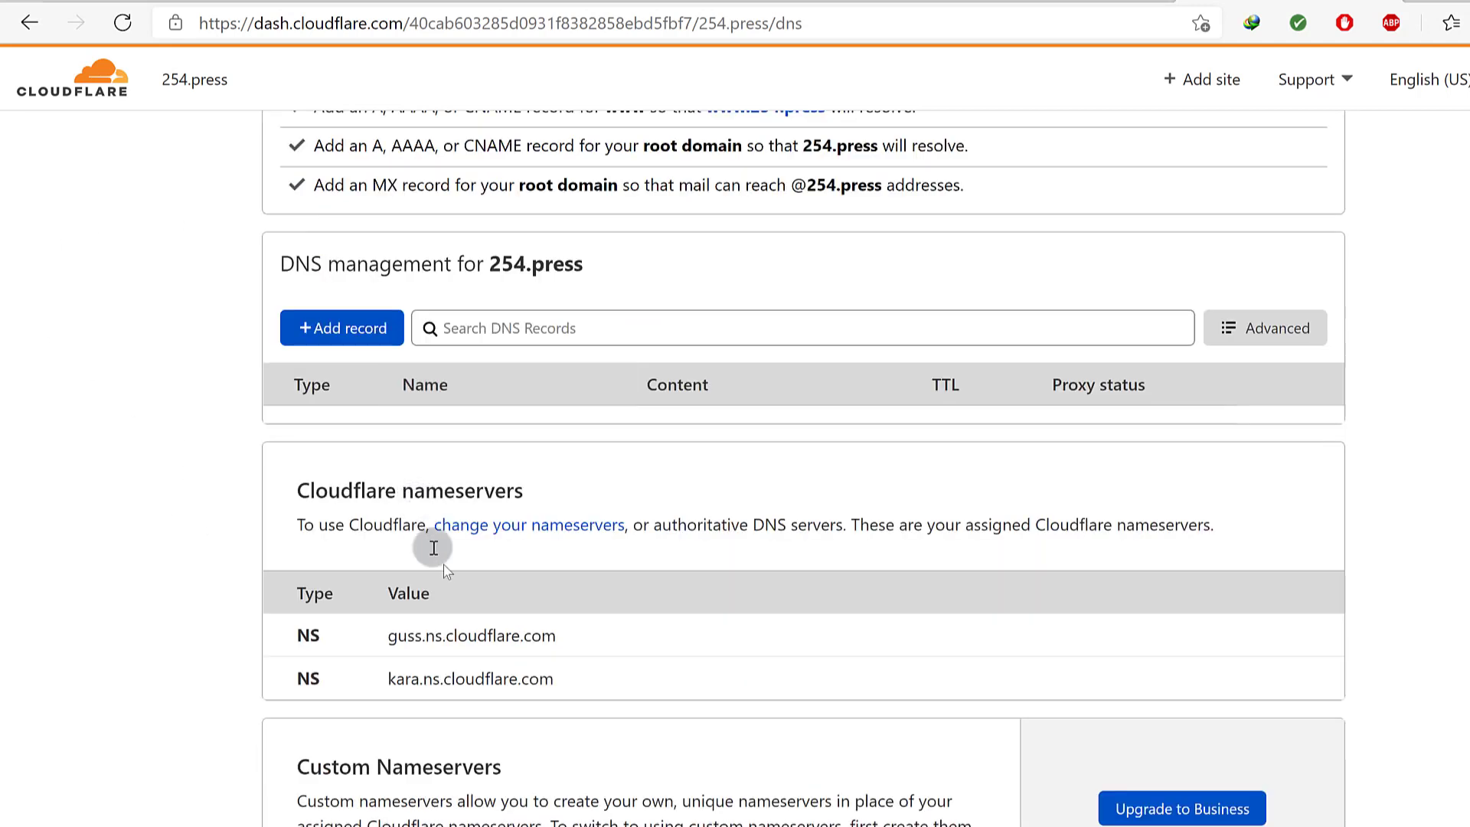
pyautogui.moveTo(404, 643); pyautogui.dragTo(581, 643)
pyautogui.click(591, 643)
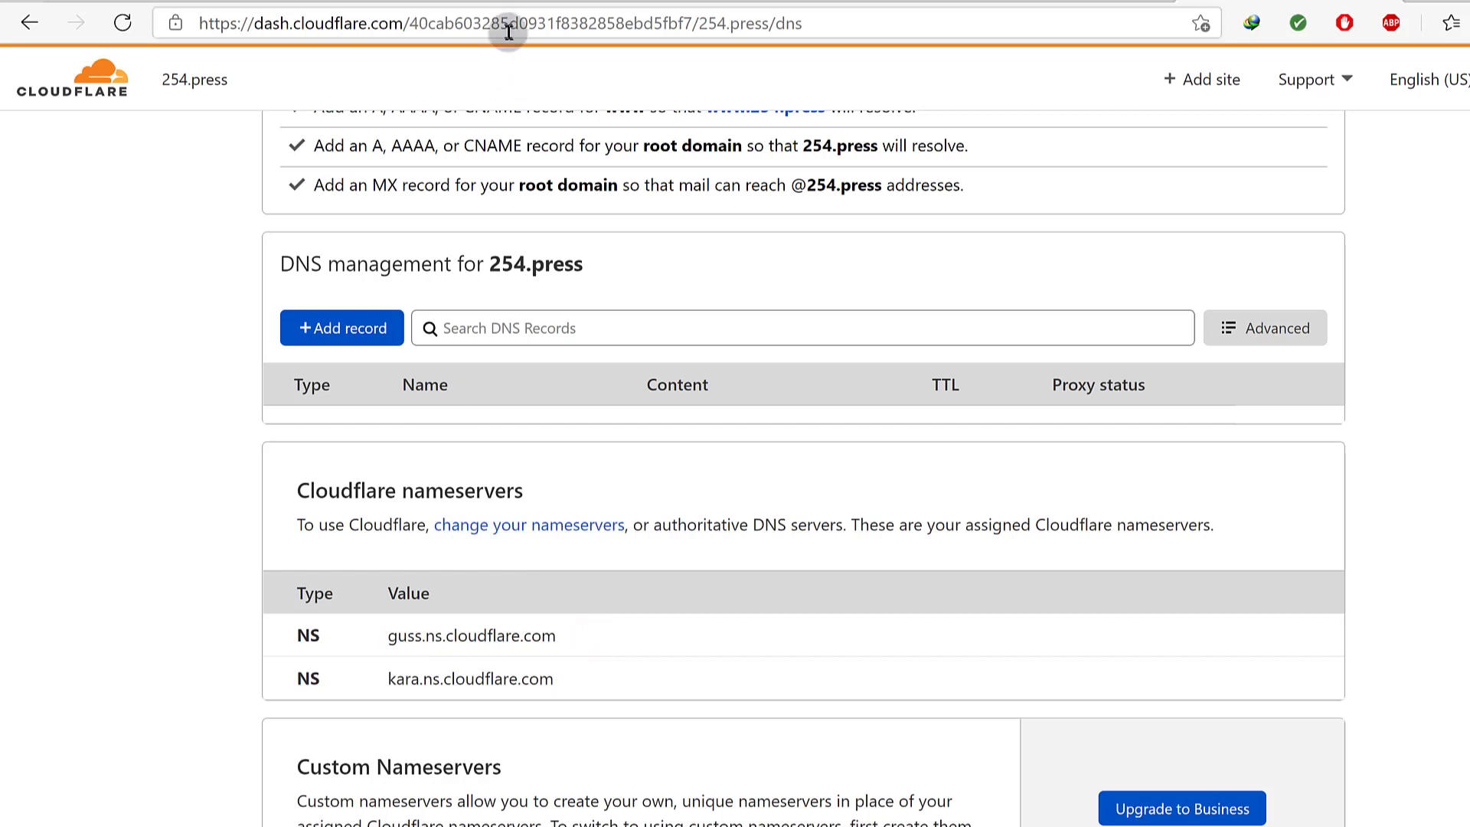
# - Switch to the Shopify admin, resubmit 254.press as the existing domain and verify its connection
pyautogui.click(406, 1)
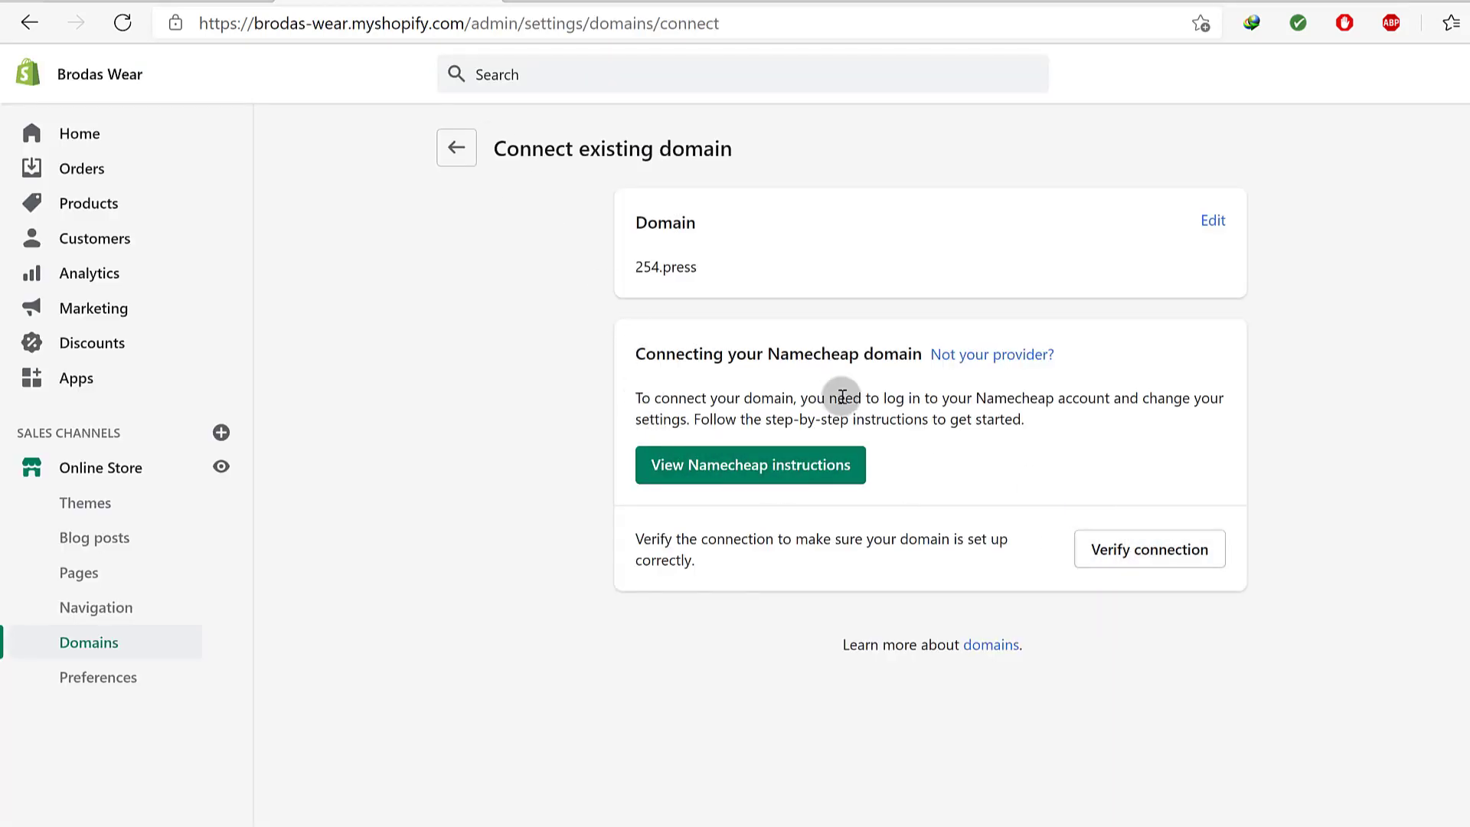
pyautogui.click(1213, 220)
pyautogui.click(691, 277)
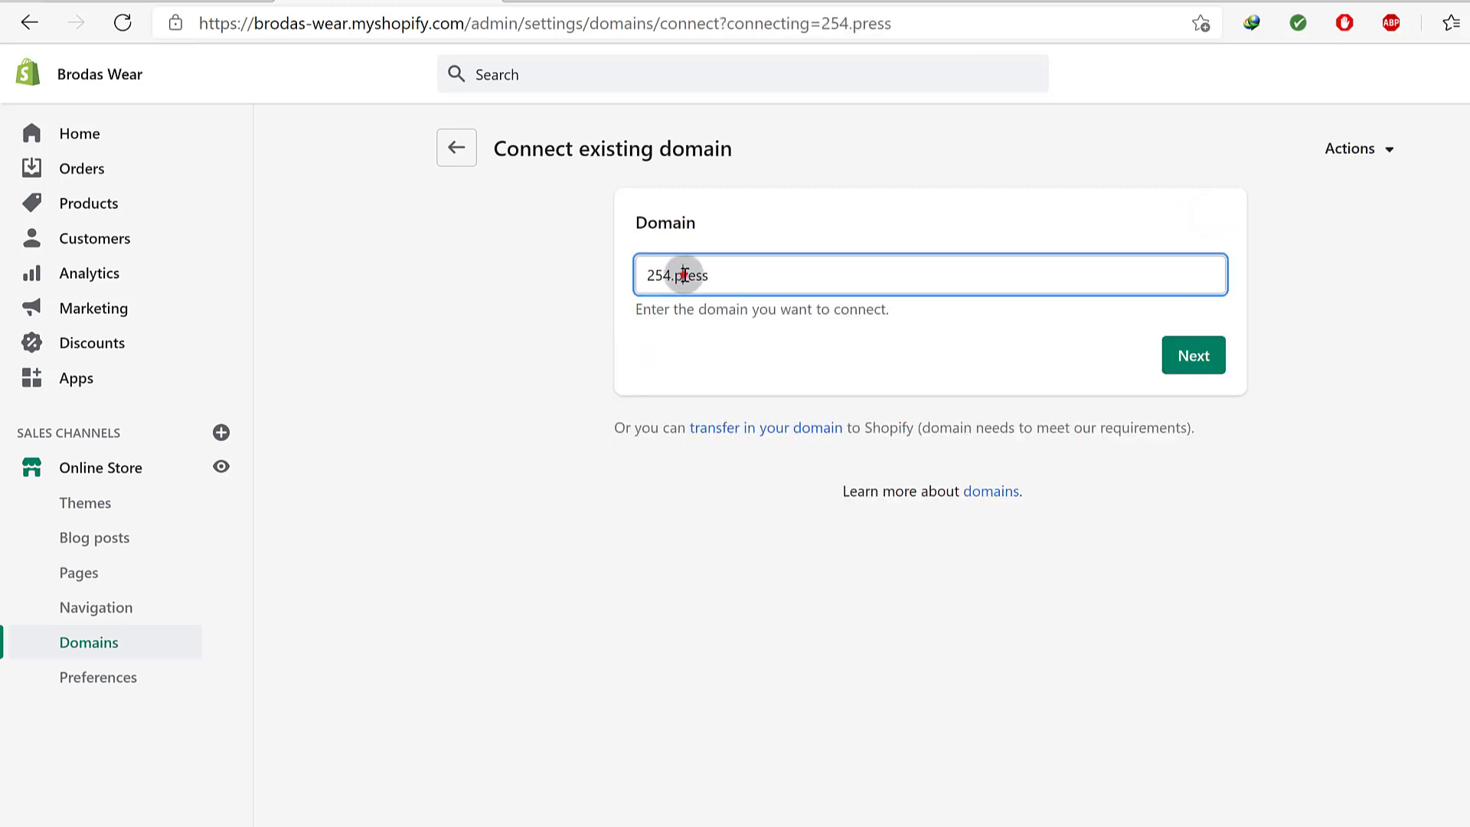
pyautogui.click(1191, 355)
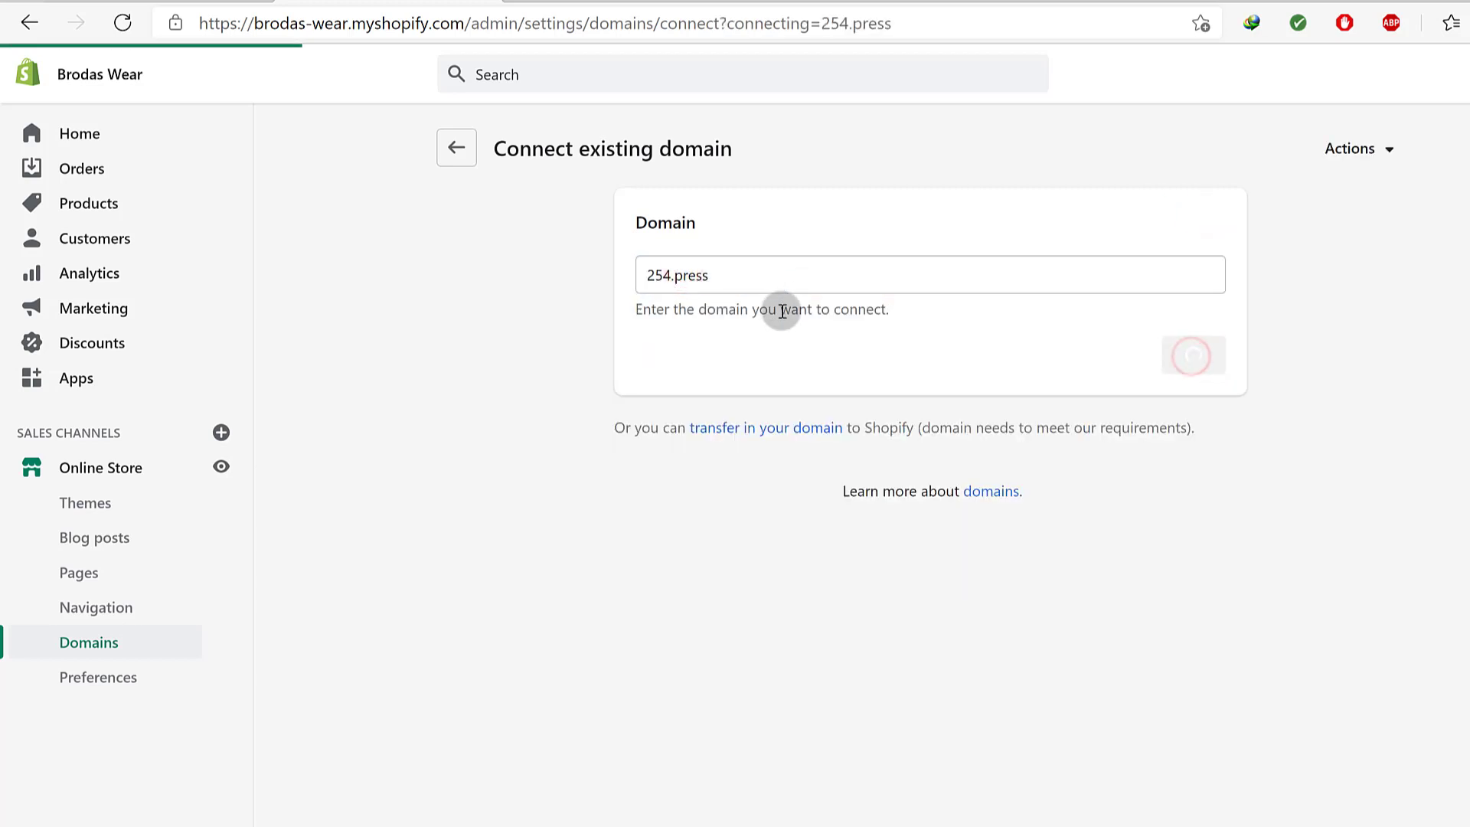
pyautogui.click(1145, 564)
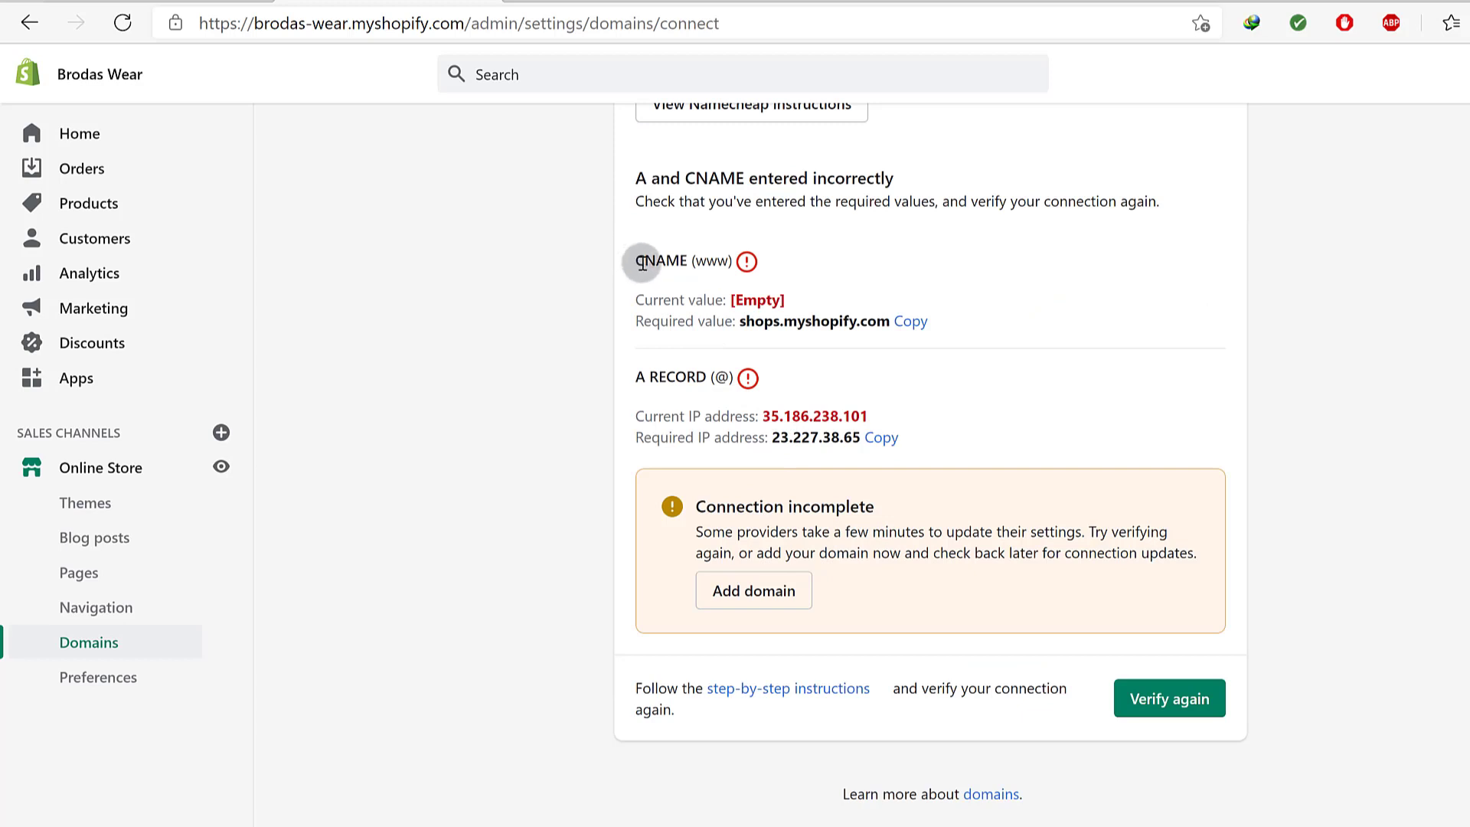
# - Review the CNAME and A record requirements in Shopify and copy the required IP address 23.227.38.65
pyautogui.moveTo(644, 260); pyautogui.dragTo(666, 260)
pyautogui.moveTo(663, 375); pyautogui.dragTo(837, 384)
pyautogui.click(947, 380)
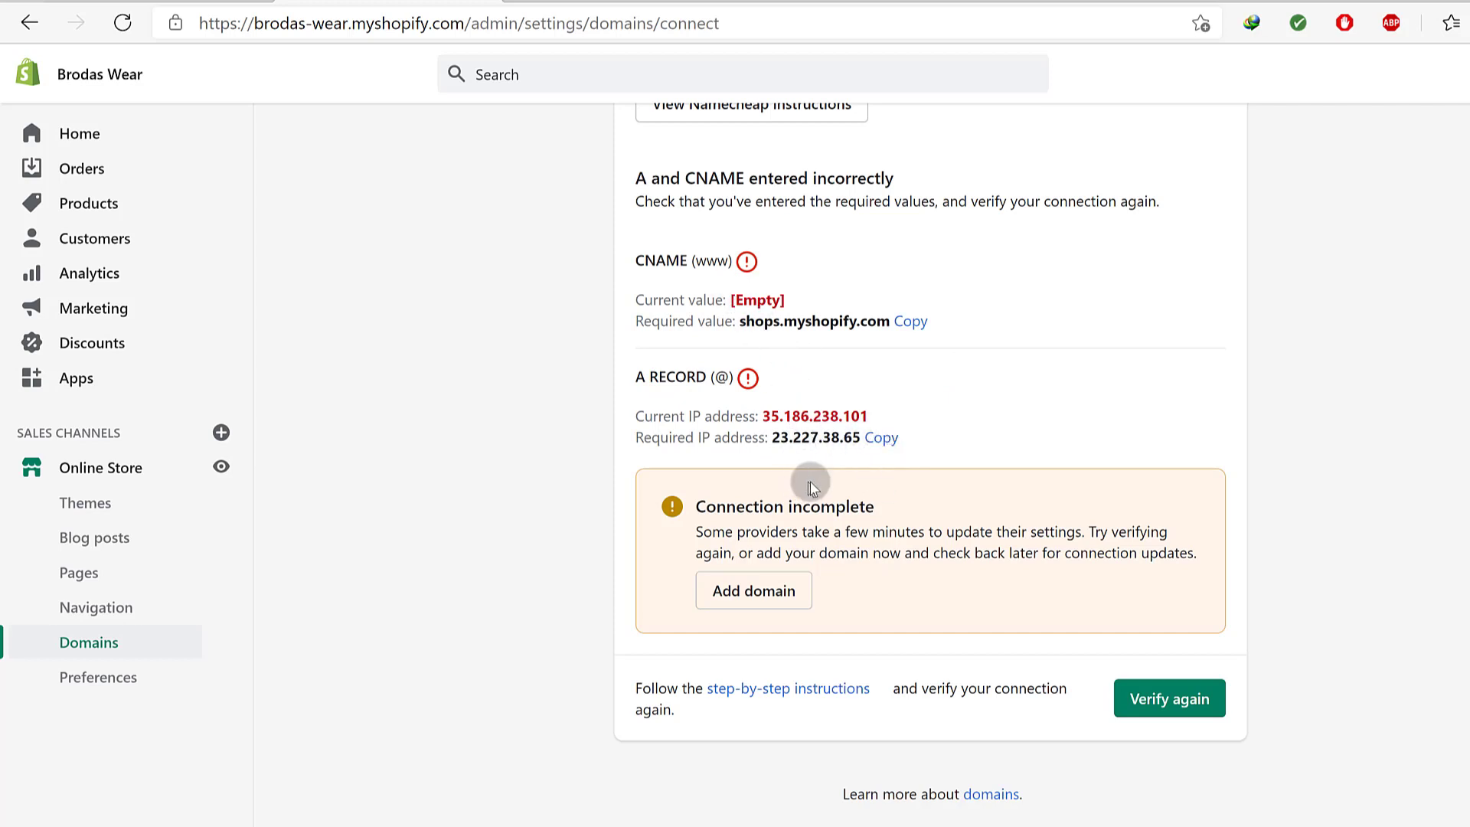
pyautogui.click(880, 440)
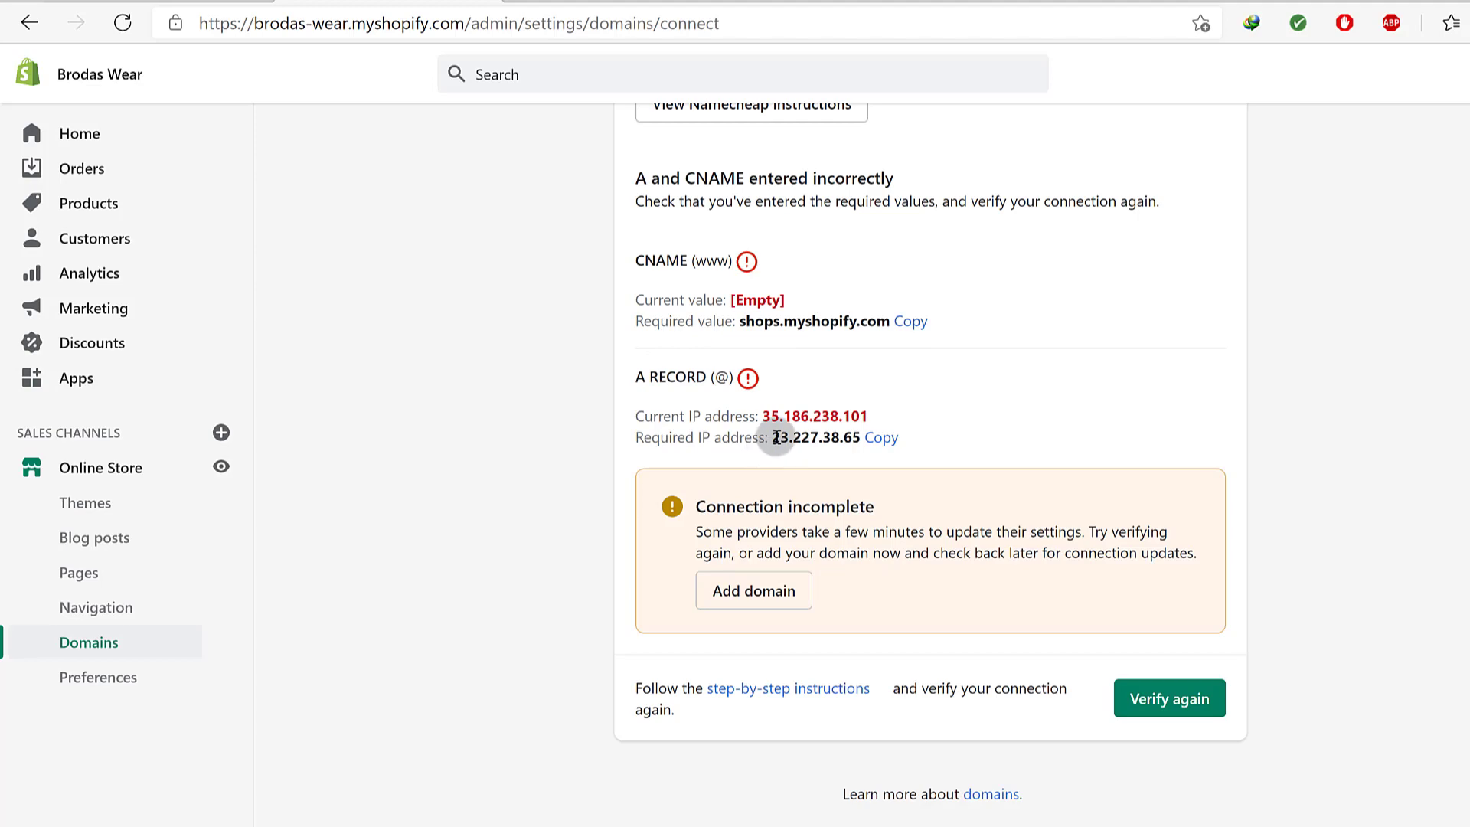
pyautogui.moveTo(775, 437); pyautogui.dragTo(859, 437)
pyautogui.hotkey('ctrl', 'c')
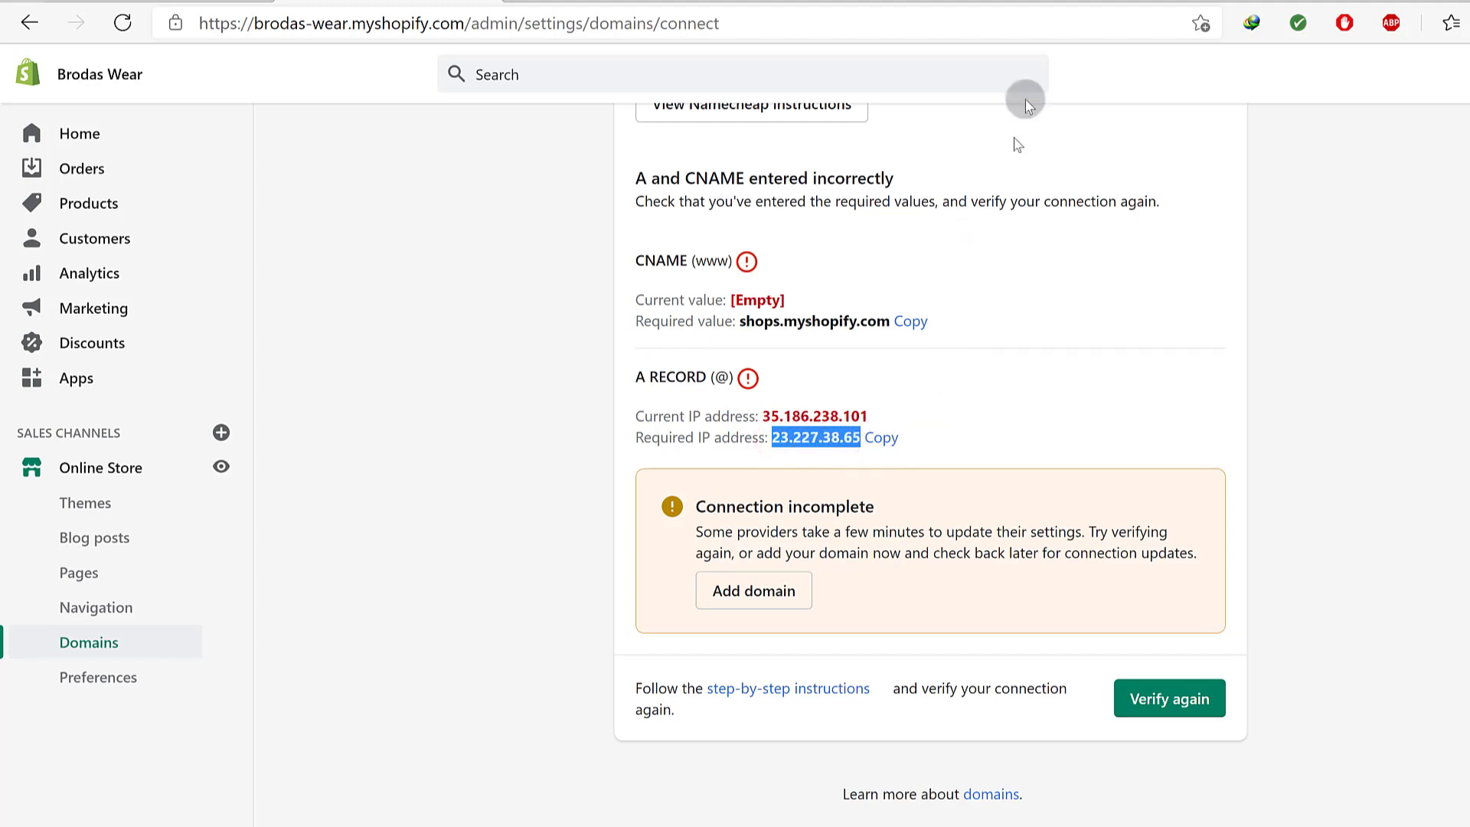
# - Return to Cloudflare and try to add a proxied A record named @ with IPv4 address 23.227.38.65 for 254.press
pyautogui.click(1255, 1)
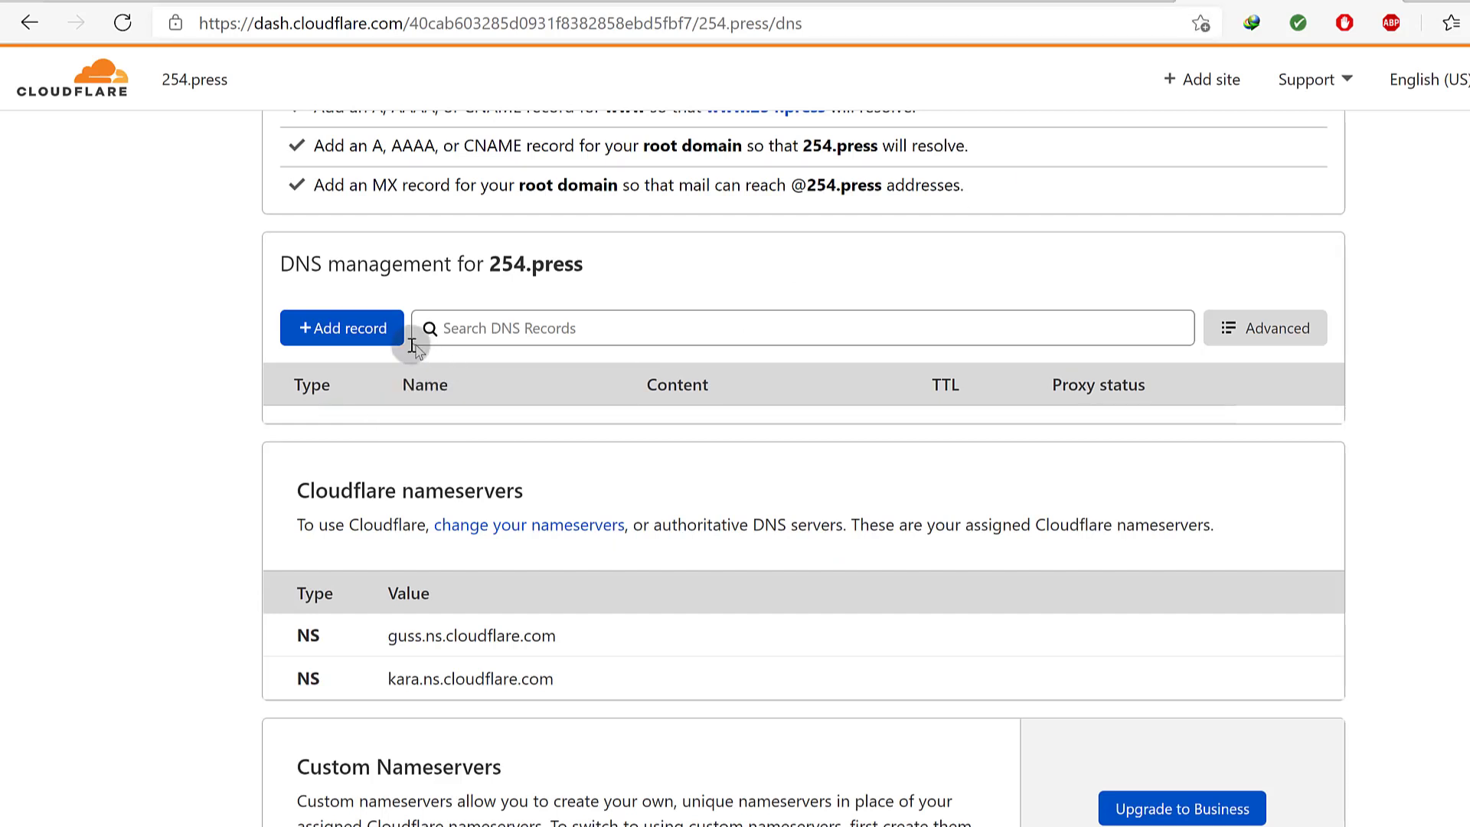
pyautogui.click(361, 327)
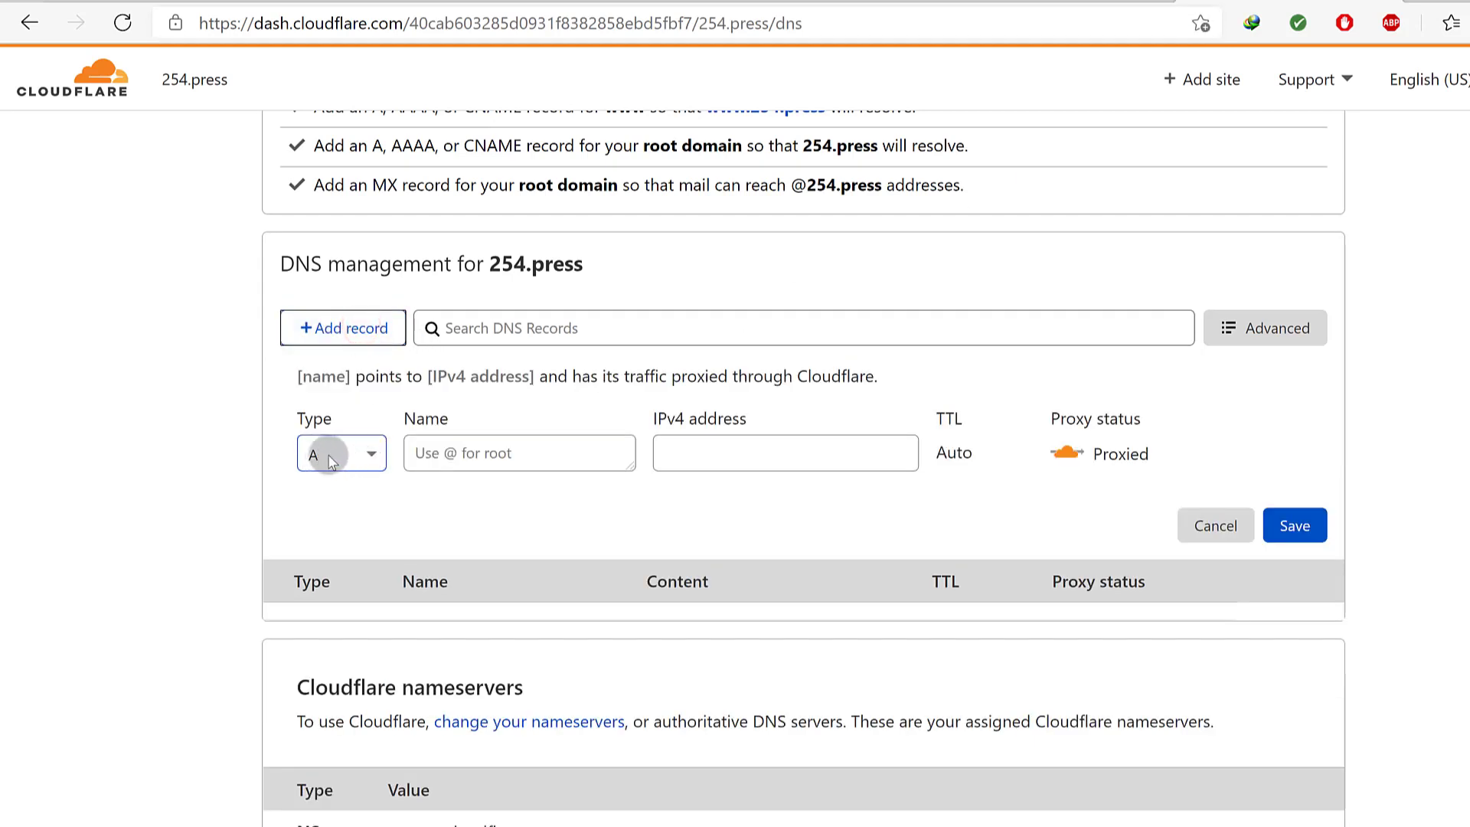
pyautogui.click(483, 449)
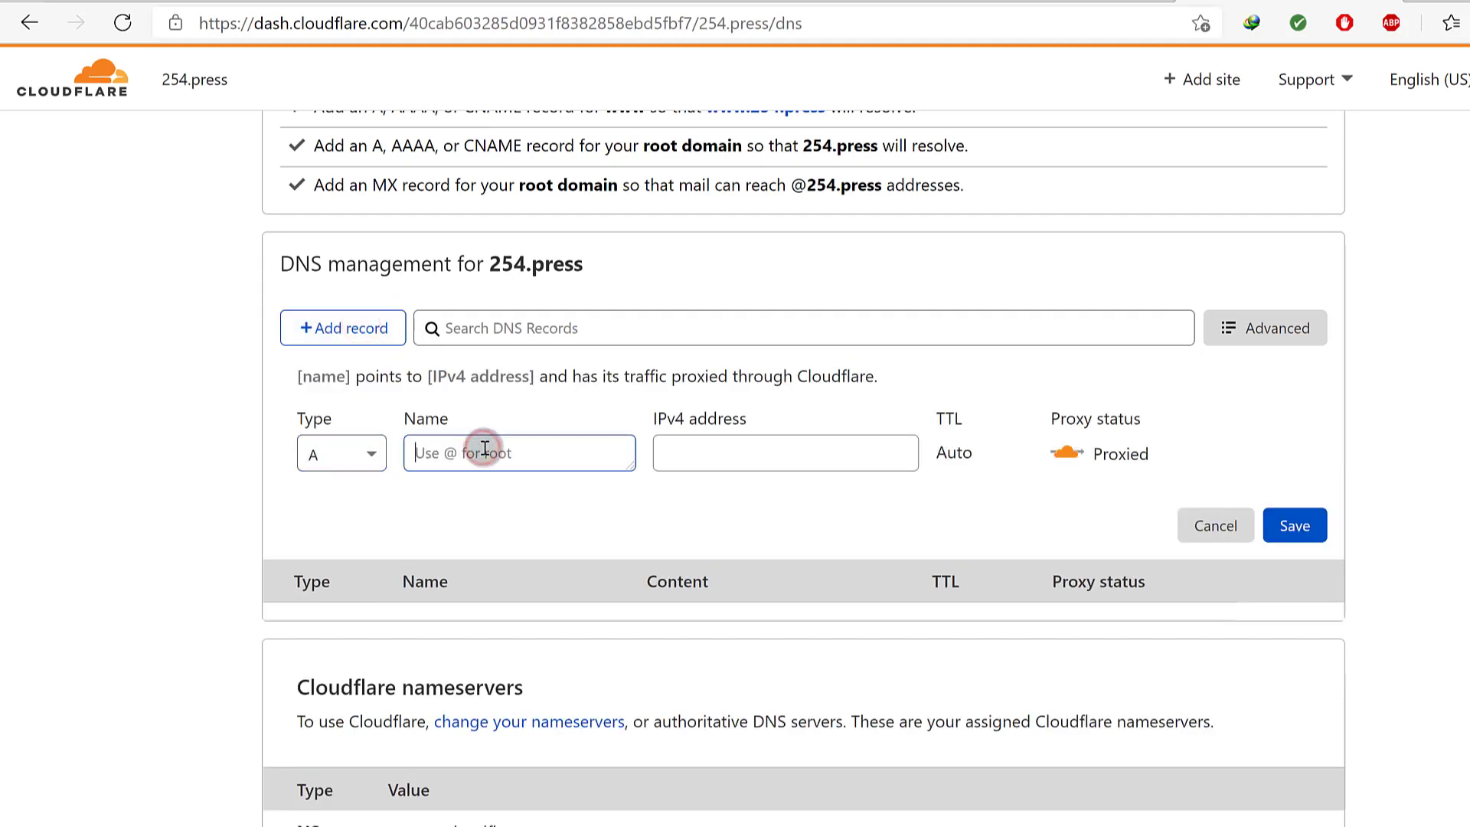
pyautogui.write('@')
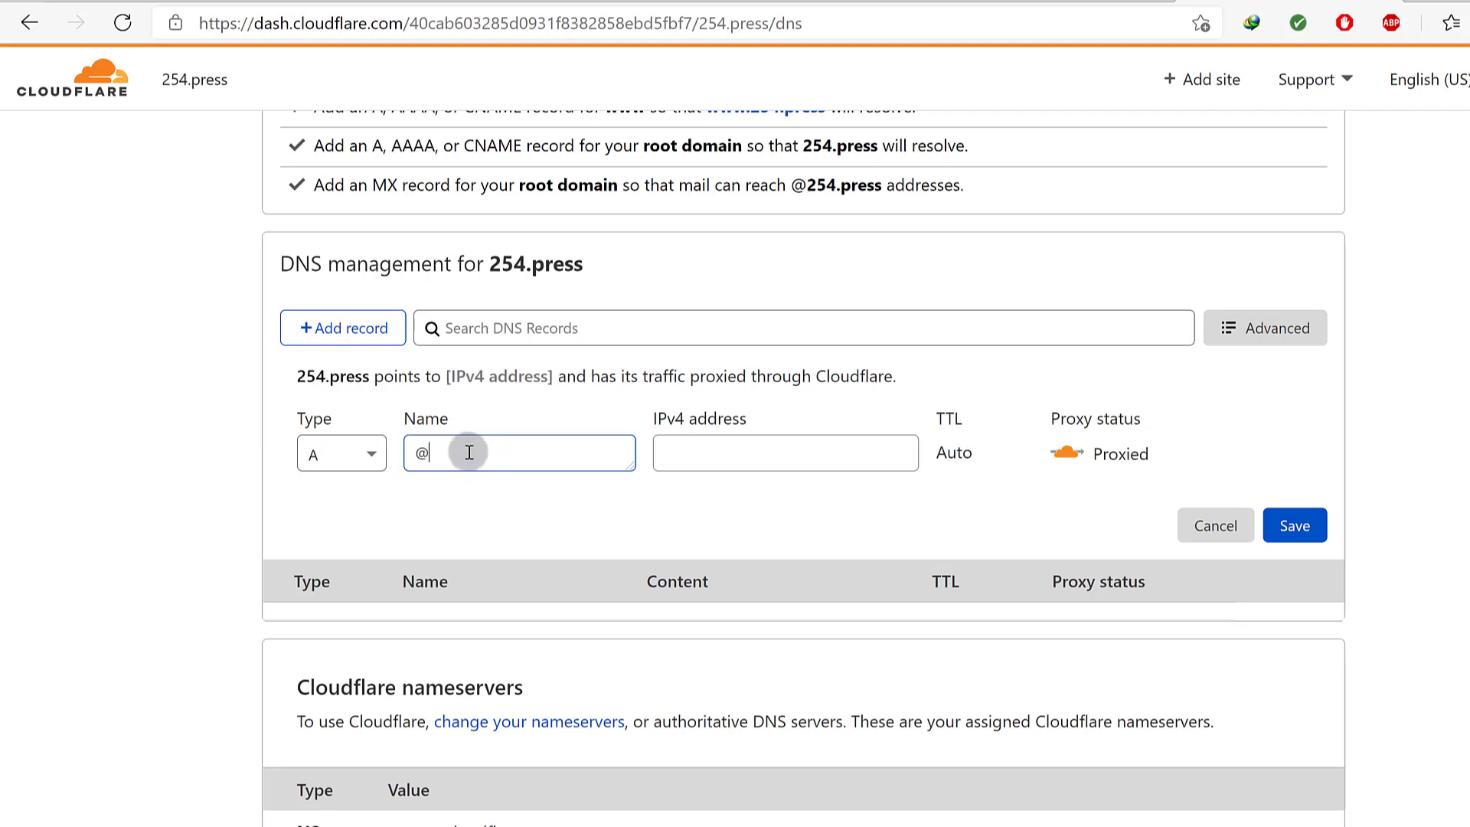
pyautogui.click(458, 452)
pyautogui.moveTo(487, 258); pyautogui.dragTo(587, 261)
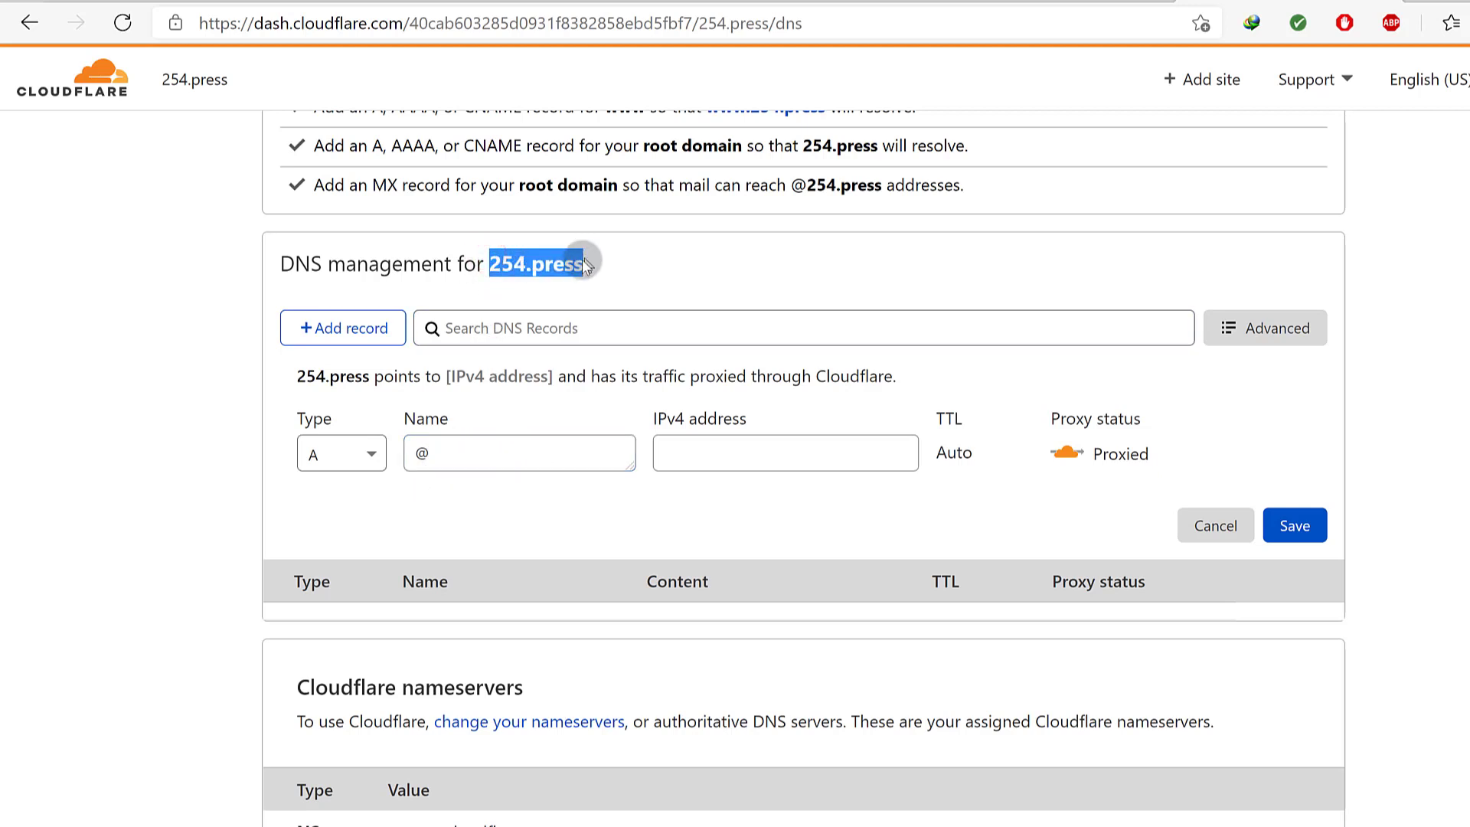
pyautogui.doubleClick(423, 453)
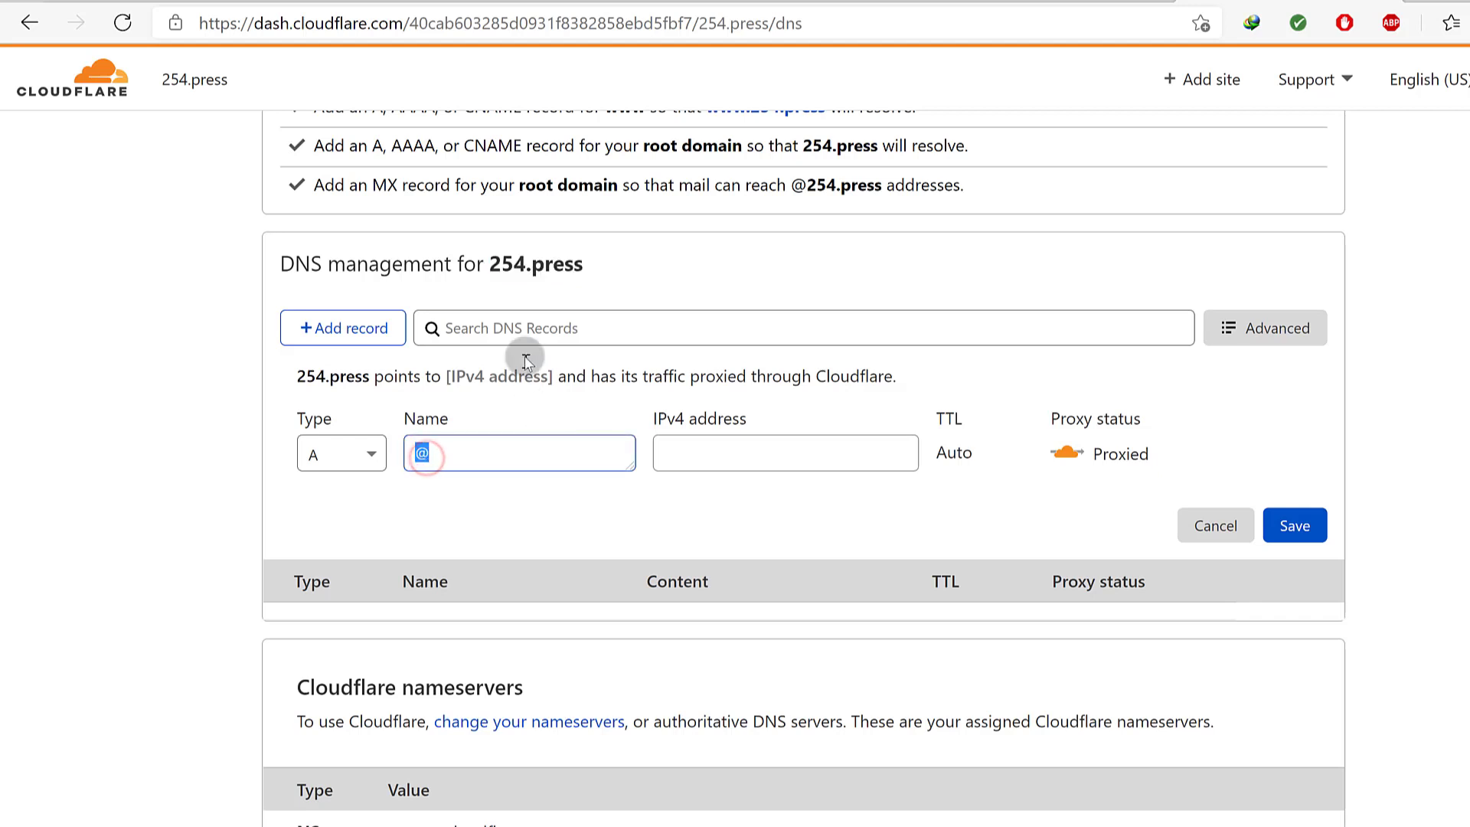
pyautogui.moveTo(490, 263); pyautogui.dragTo(552, 263)
pyautogui.click(672, 451)
pyautogui.rightClick(672, 453)
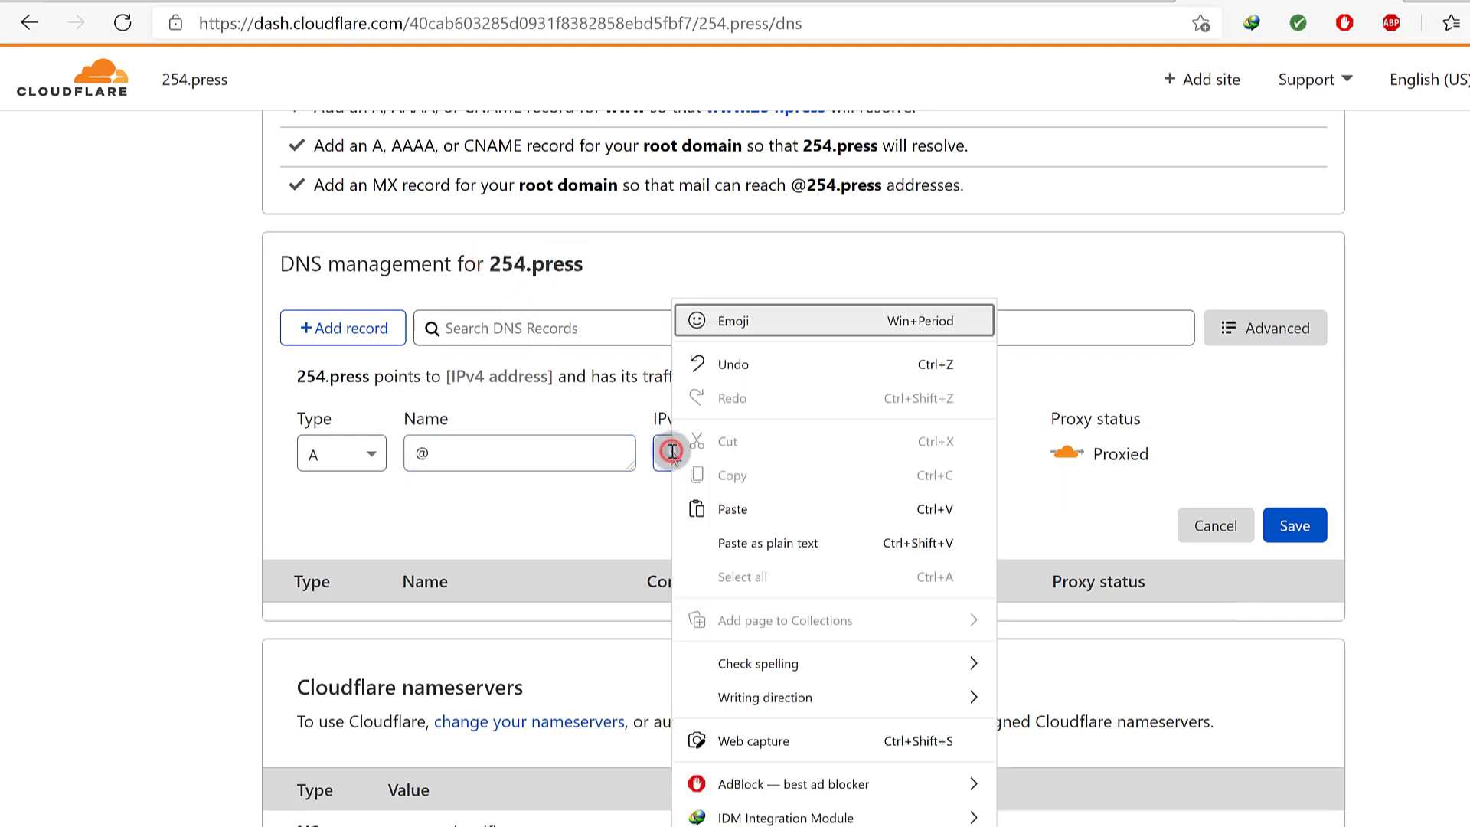
pyautogui.click(758, 510)
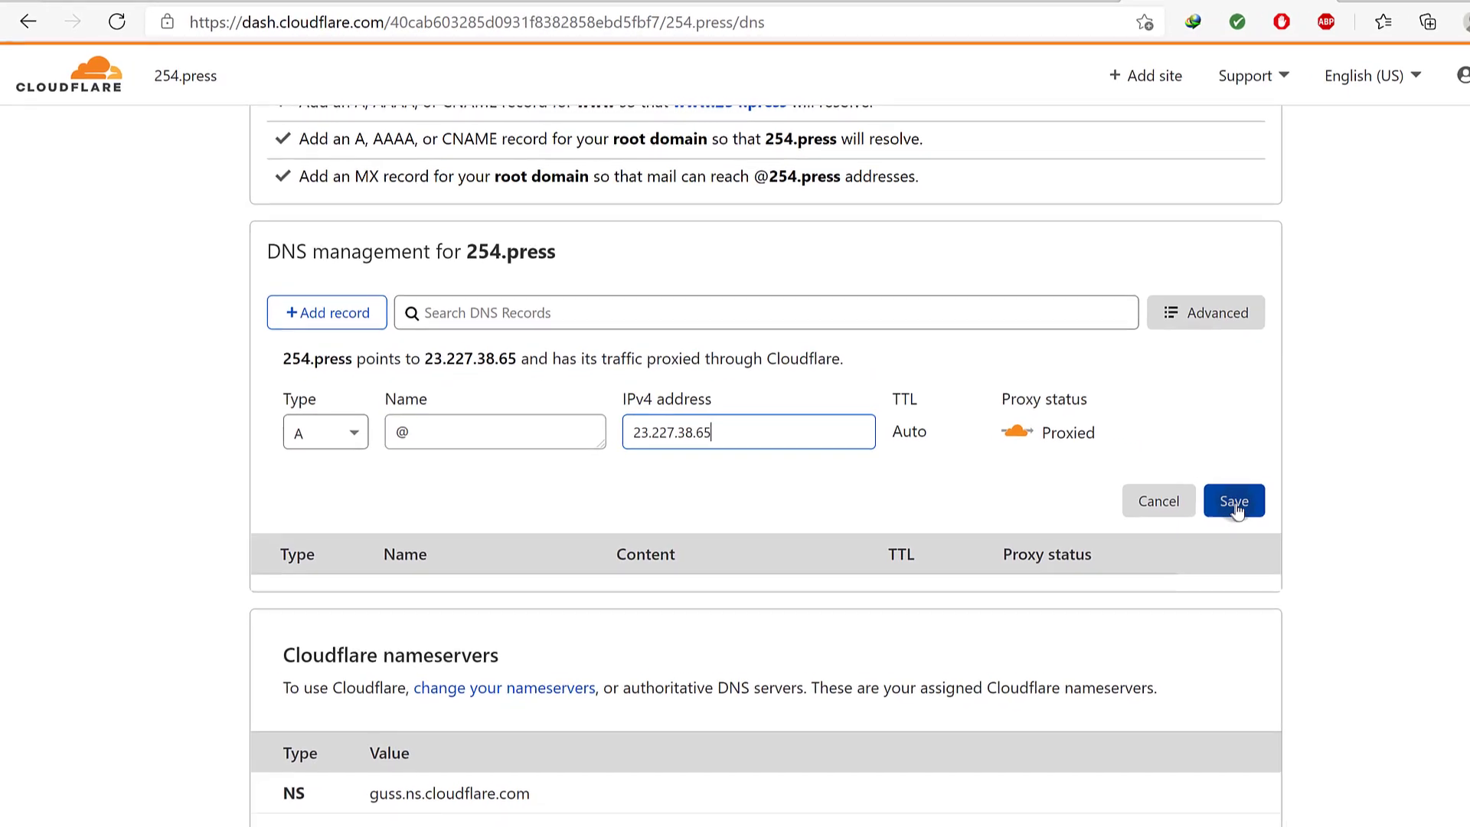
pyautogui.click(1236, 509)
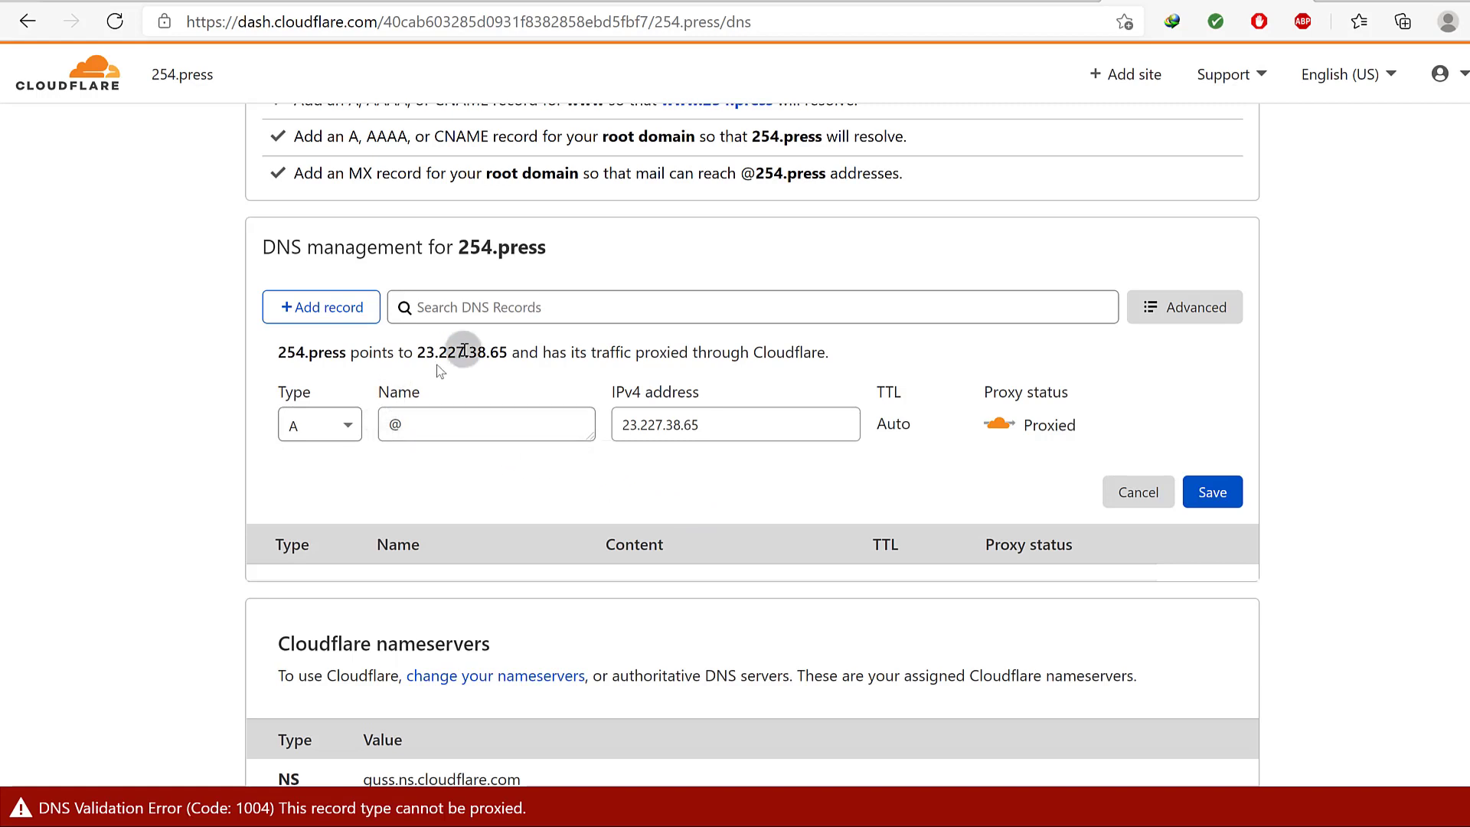
# - Open the 254.press overview in a separate tab, reload the DNS management page and check its record list and nameservers
pyautogui.scroll(3, 490, 352)
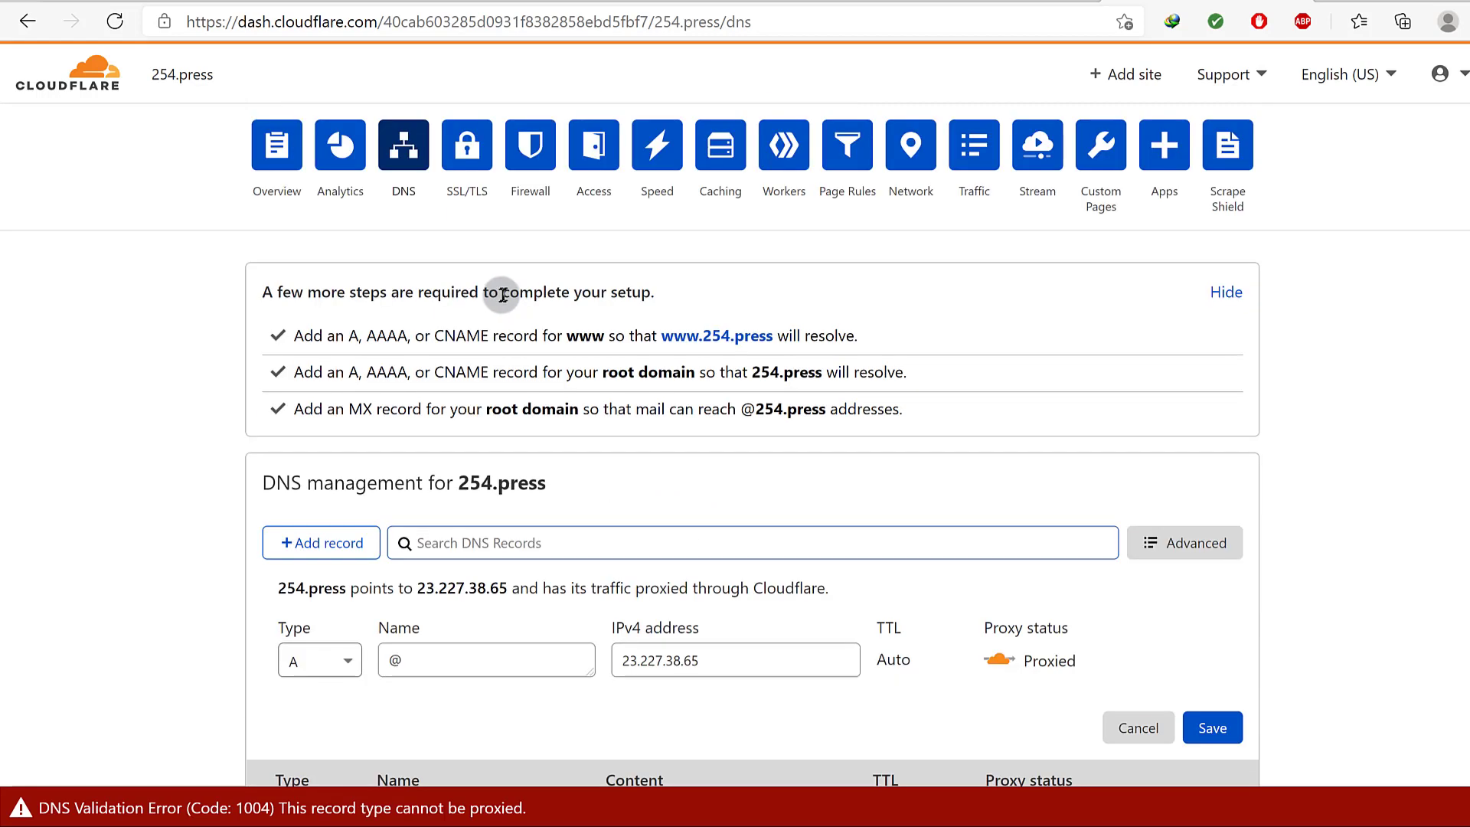
pyautogui.rightClick(283, 153)
pyautogui.click(359, 171)
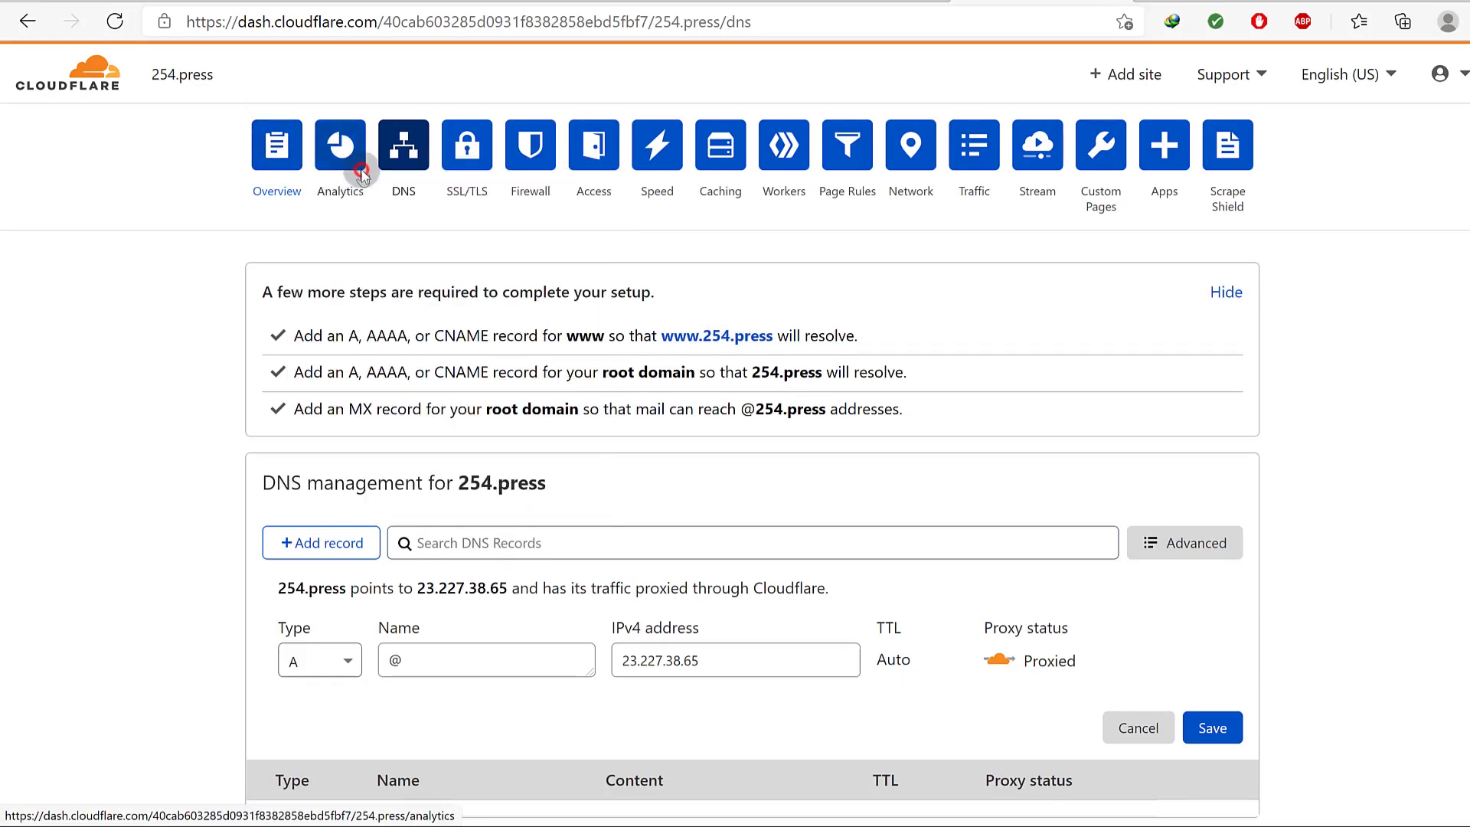
pyautogui.click(1209, 0)
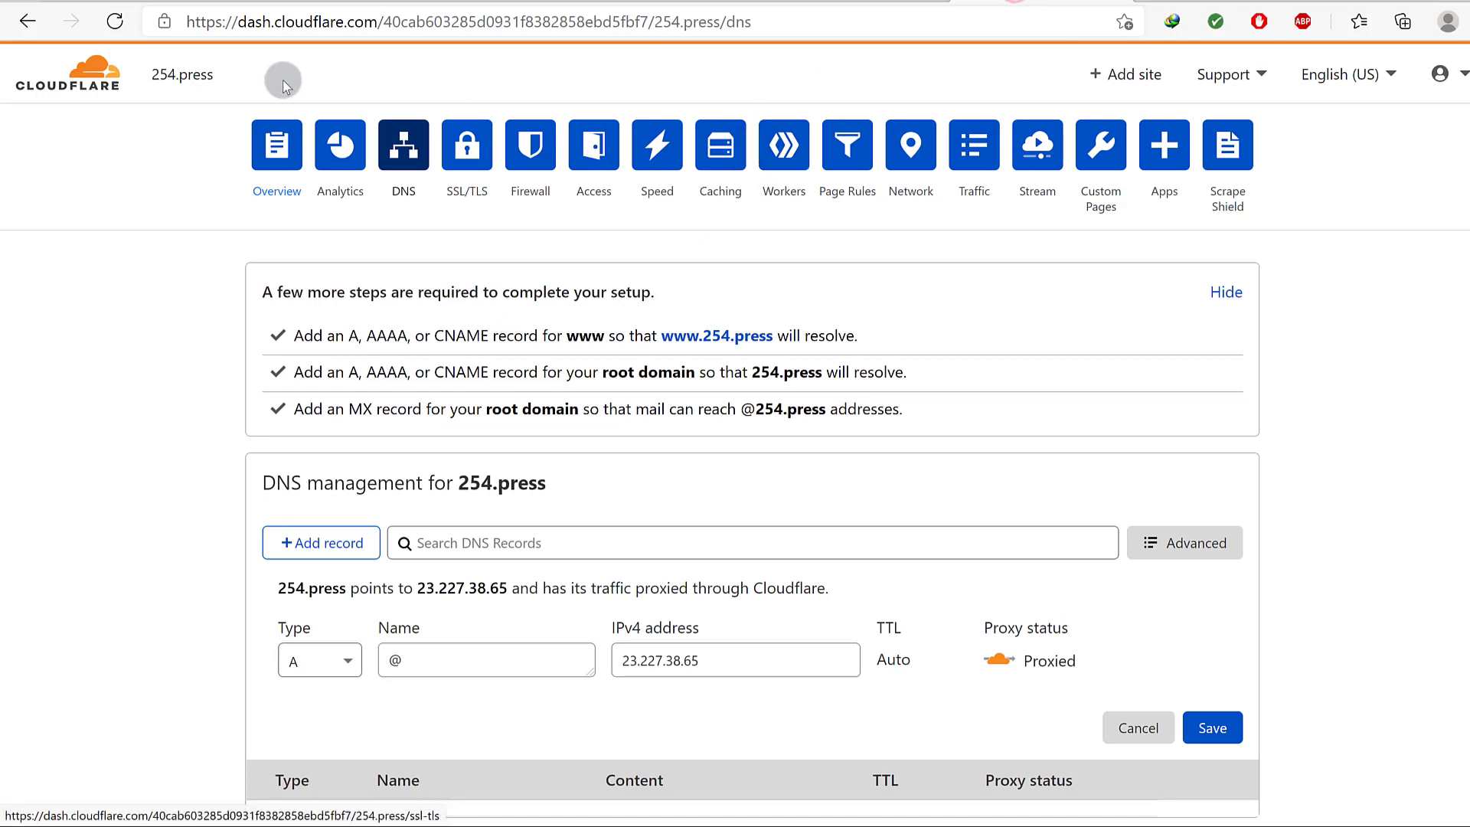
pyautogui.click(116, 21)
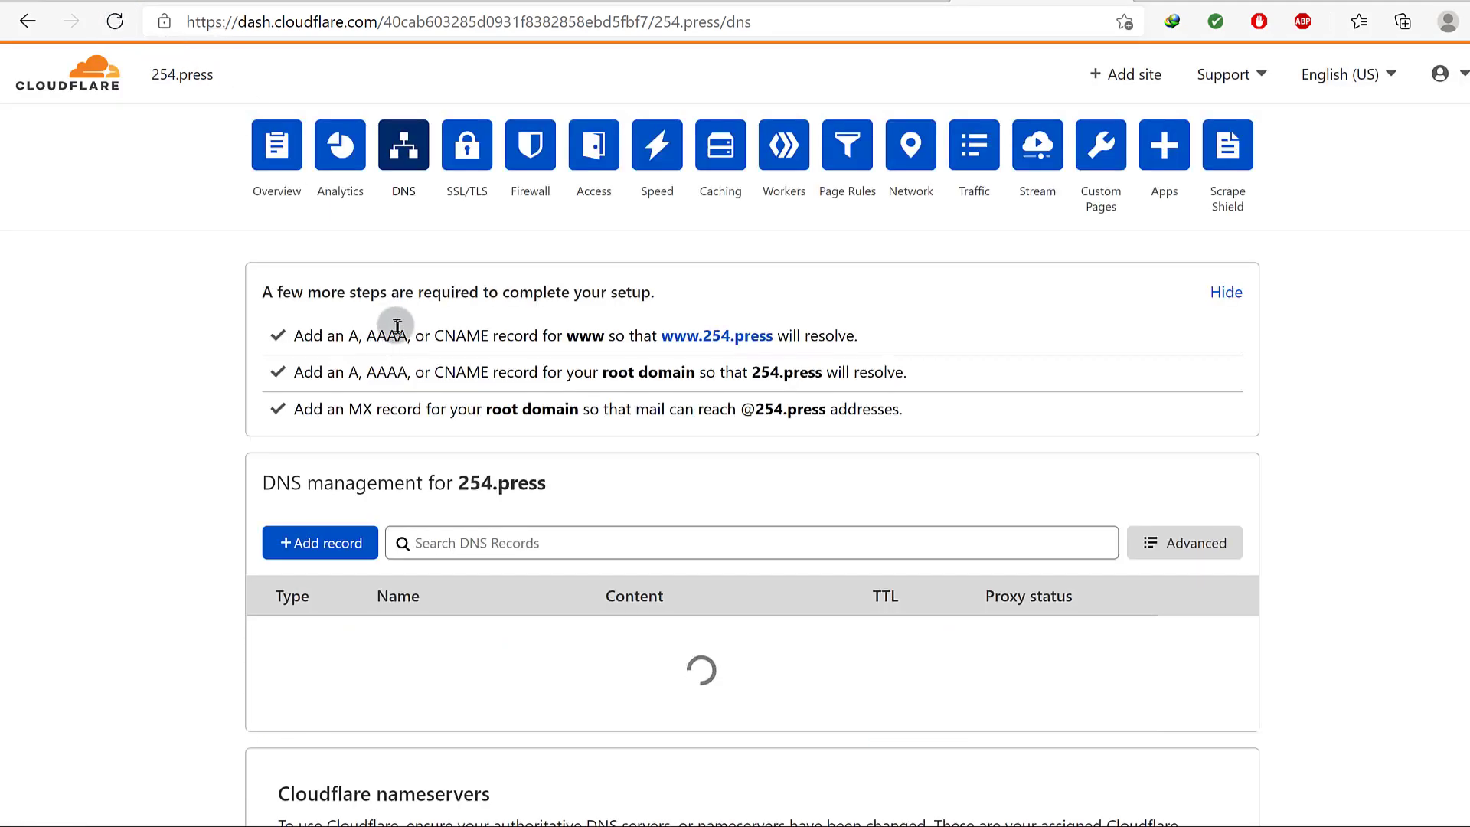
pyautogui.scroll(-3, 421, 436)
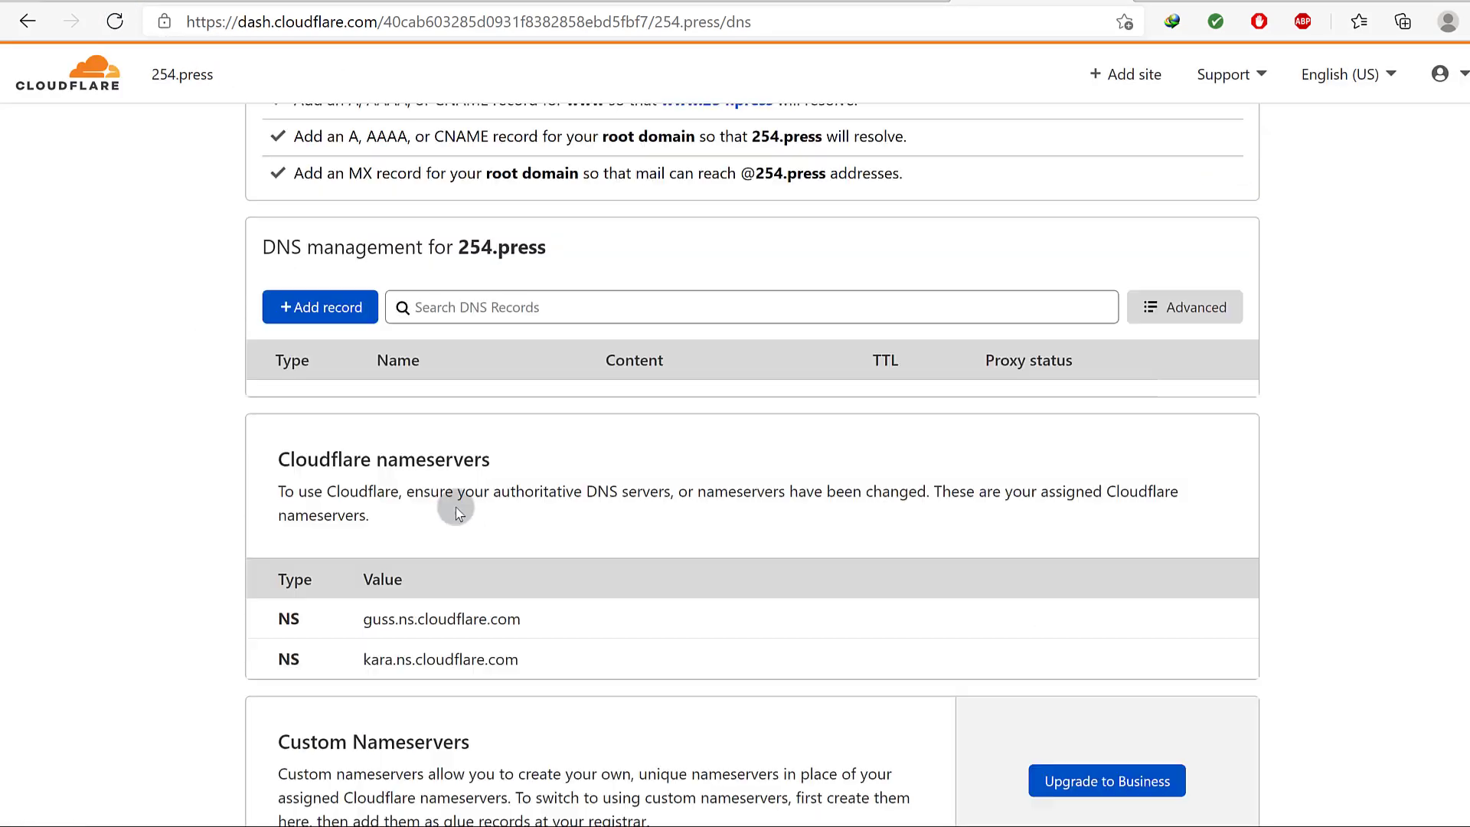
# - Add an A record named @ for 254.press with IPv4 address 23.227.38.65 and Cloudflare proxying turned off
pyautogui.click(327, 309)
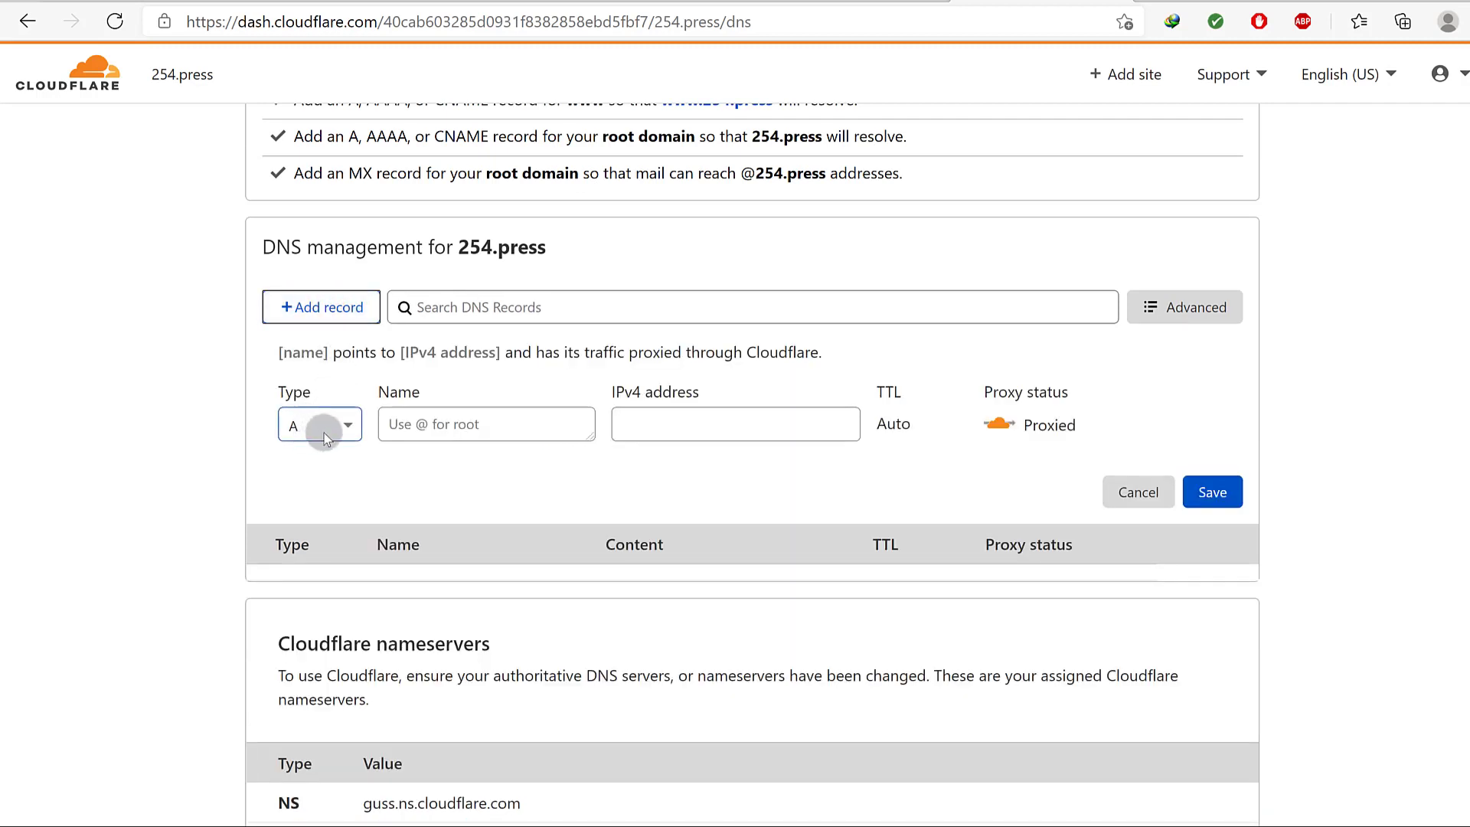
pyautogui.click(419, 426)
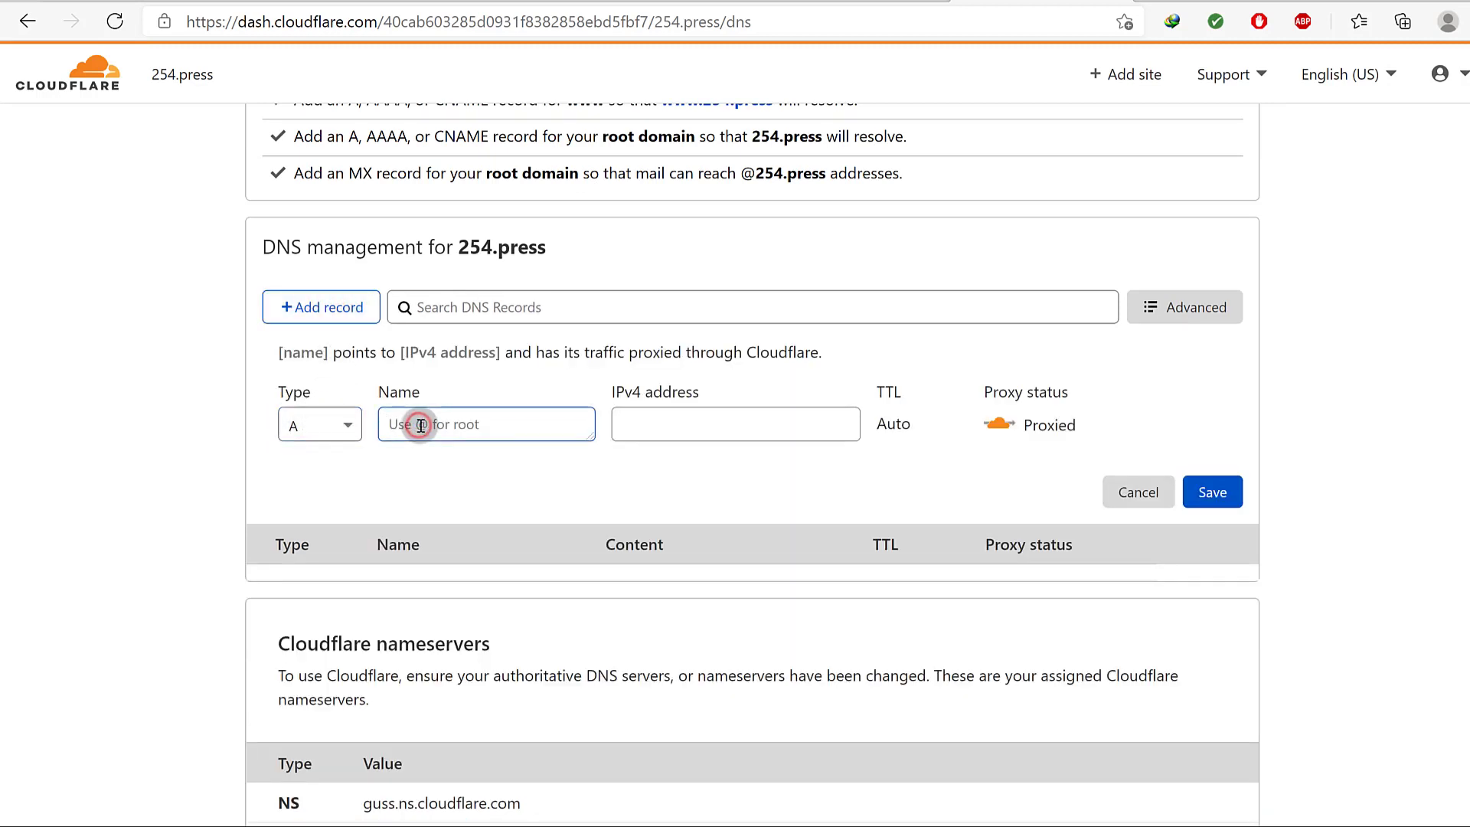
pyautogui.write('@')
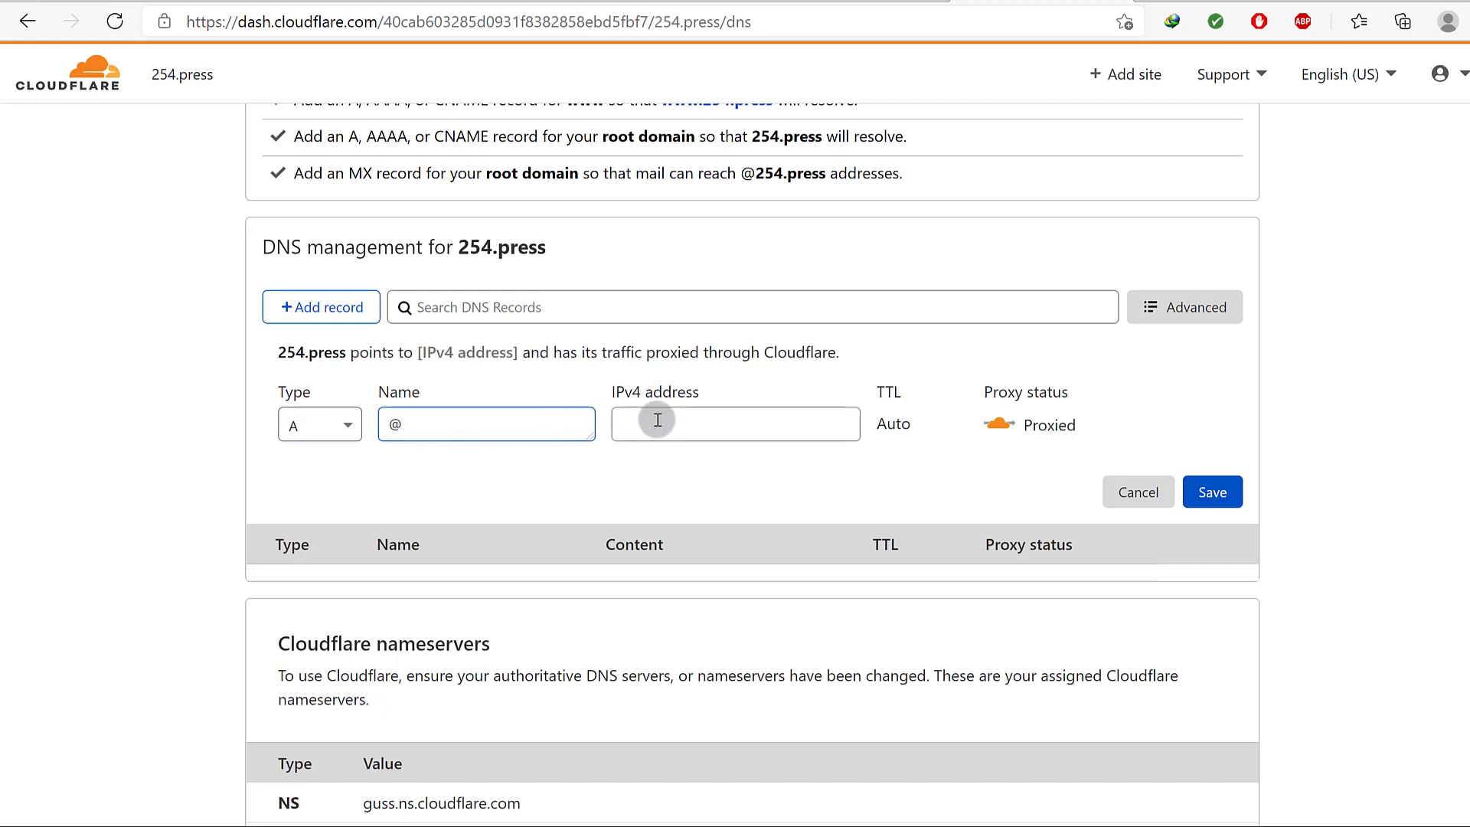
pyautogui.click(683, 418)
pyautogui.rightClick(683, 418)
pyautogui.press('Escape')
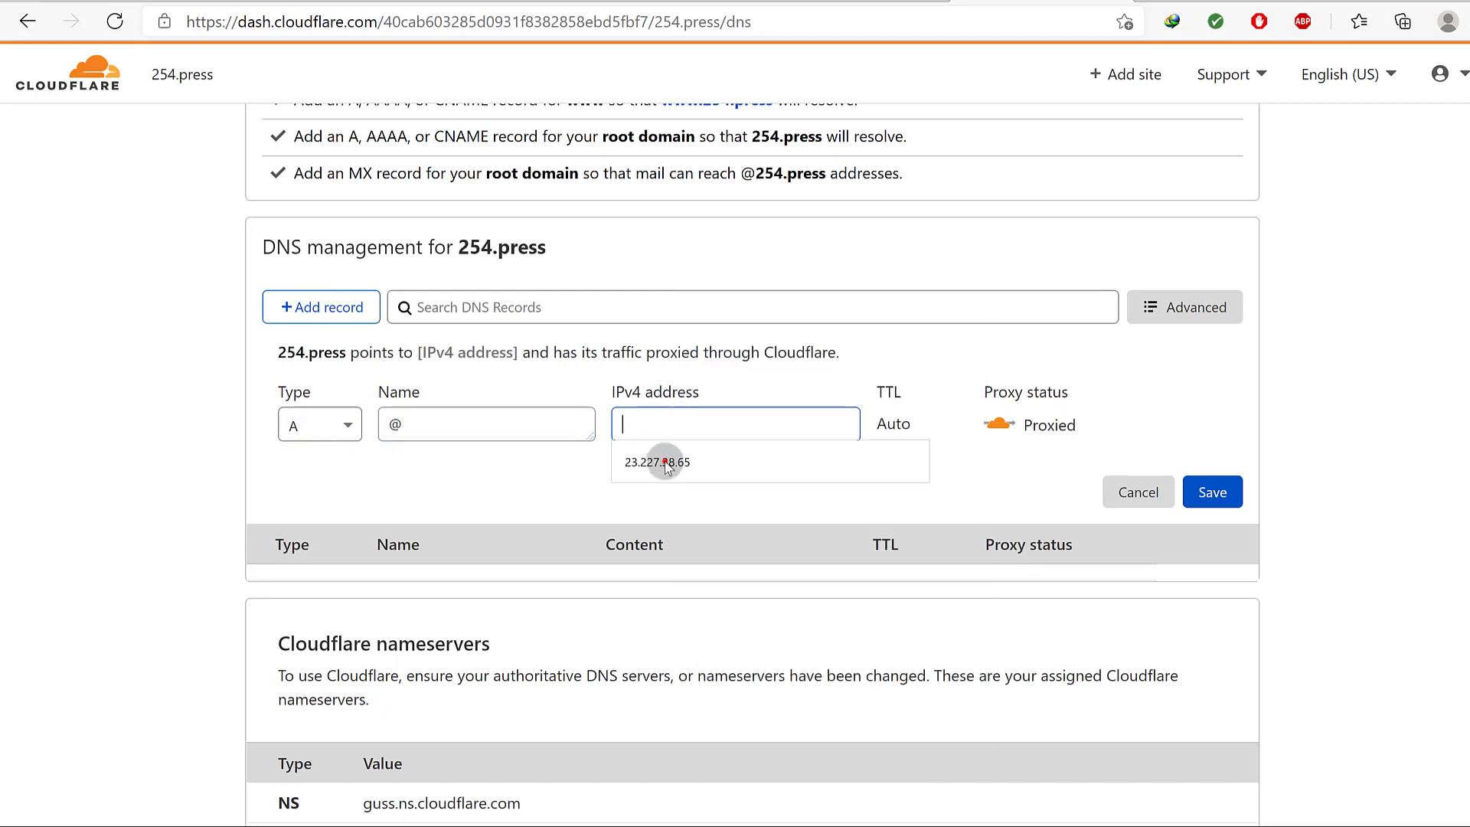
pyautogui.click(664, 461)
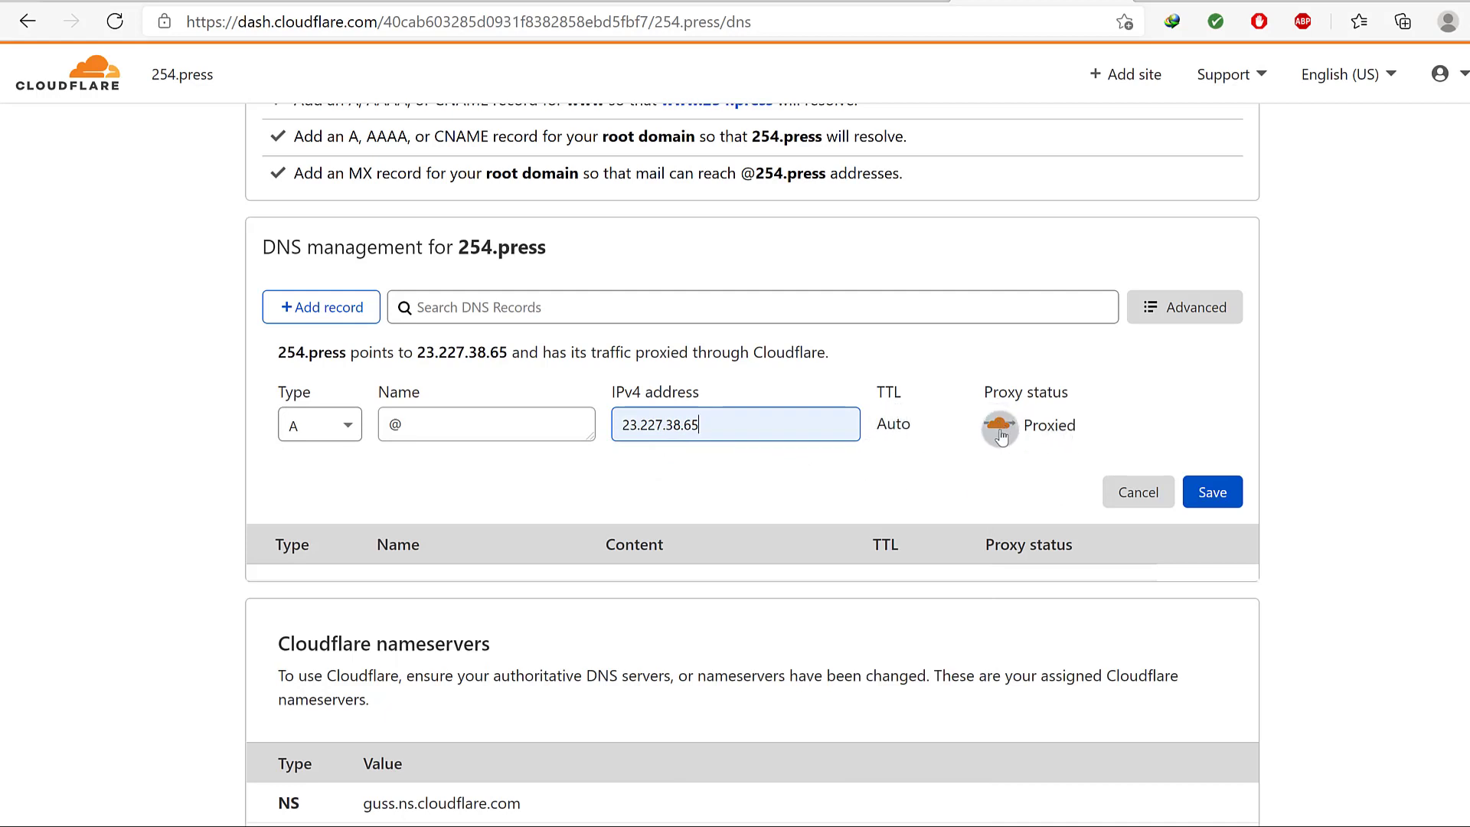
pyautogui.click(1208, 494)
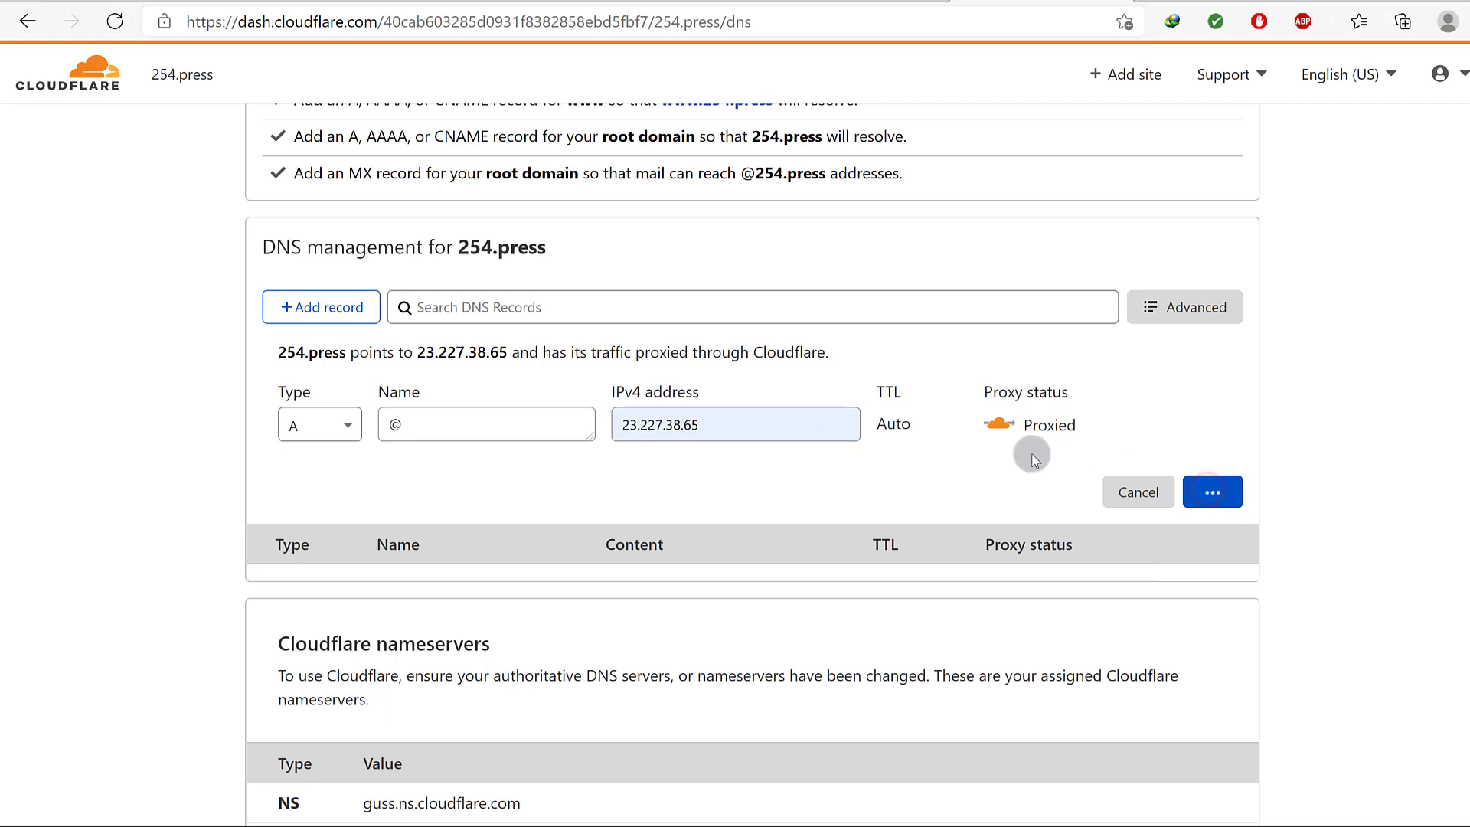
pyautogui.click(1000, 425)
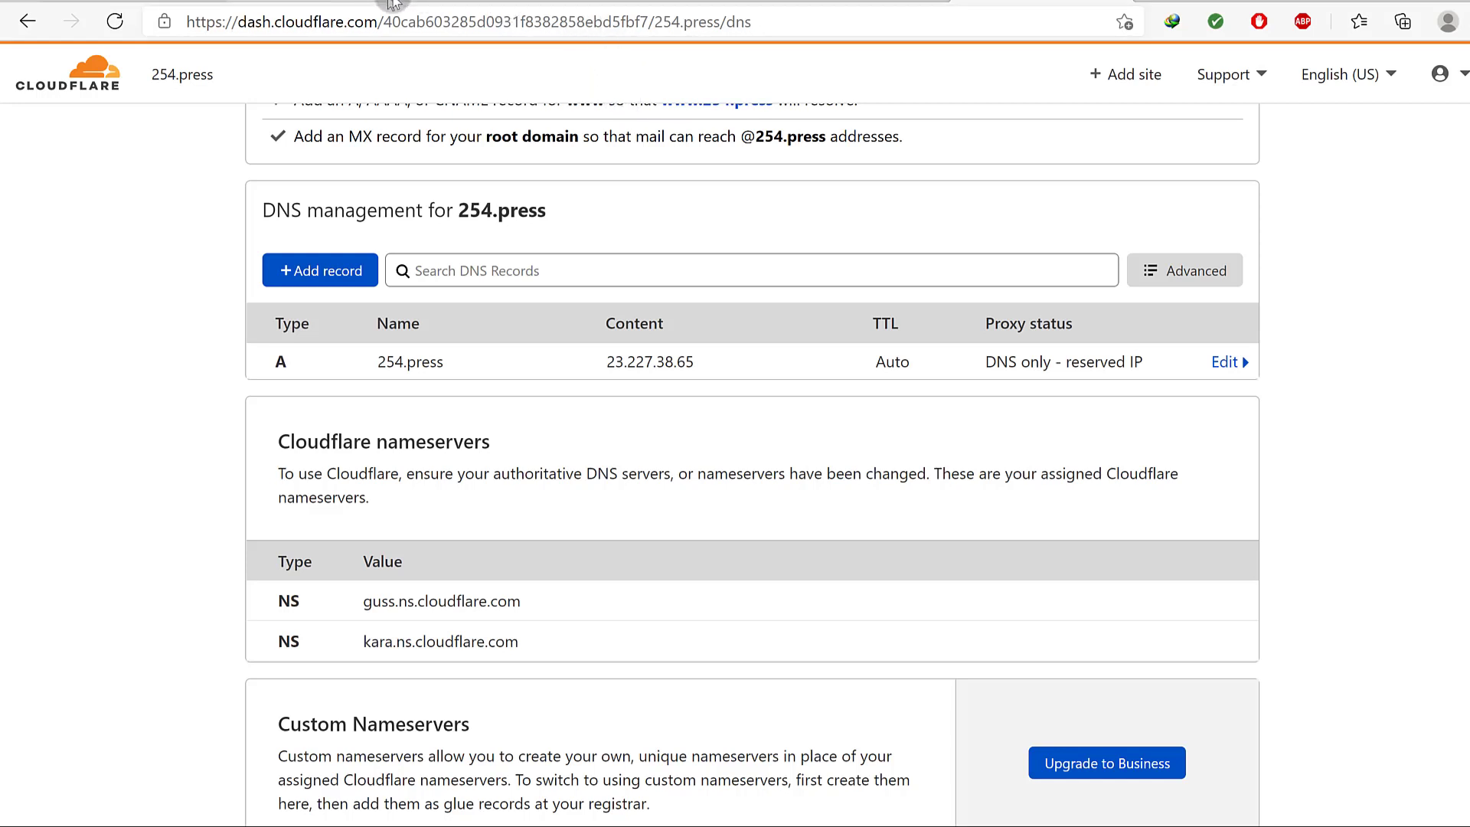
# - Switch to the Shopify admin and copy the required CNAME value shops.myshopify.com
pyautogui.click(357, 2)
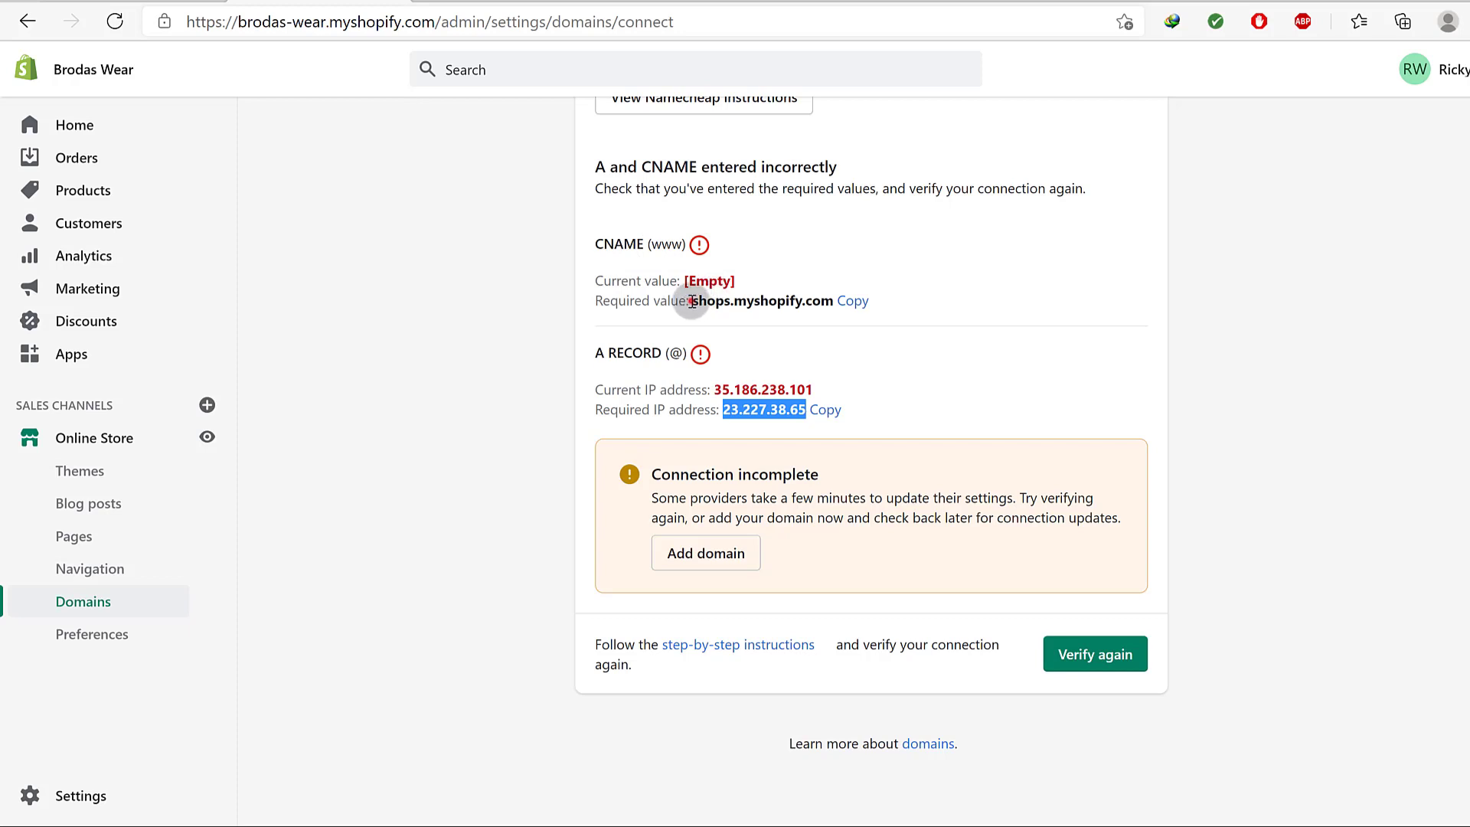
pyautogui.moveTo(691, 301); pyautogui.dragTo(848, 299)
pyautogui.click(852, 303)
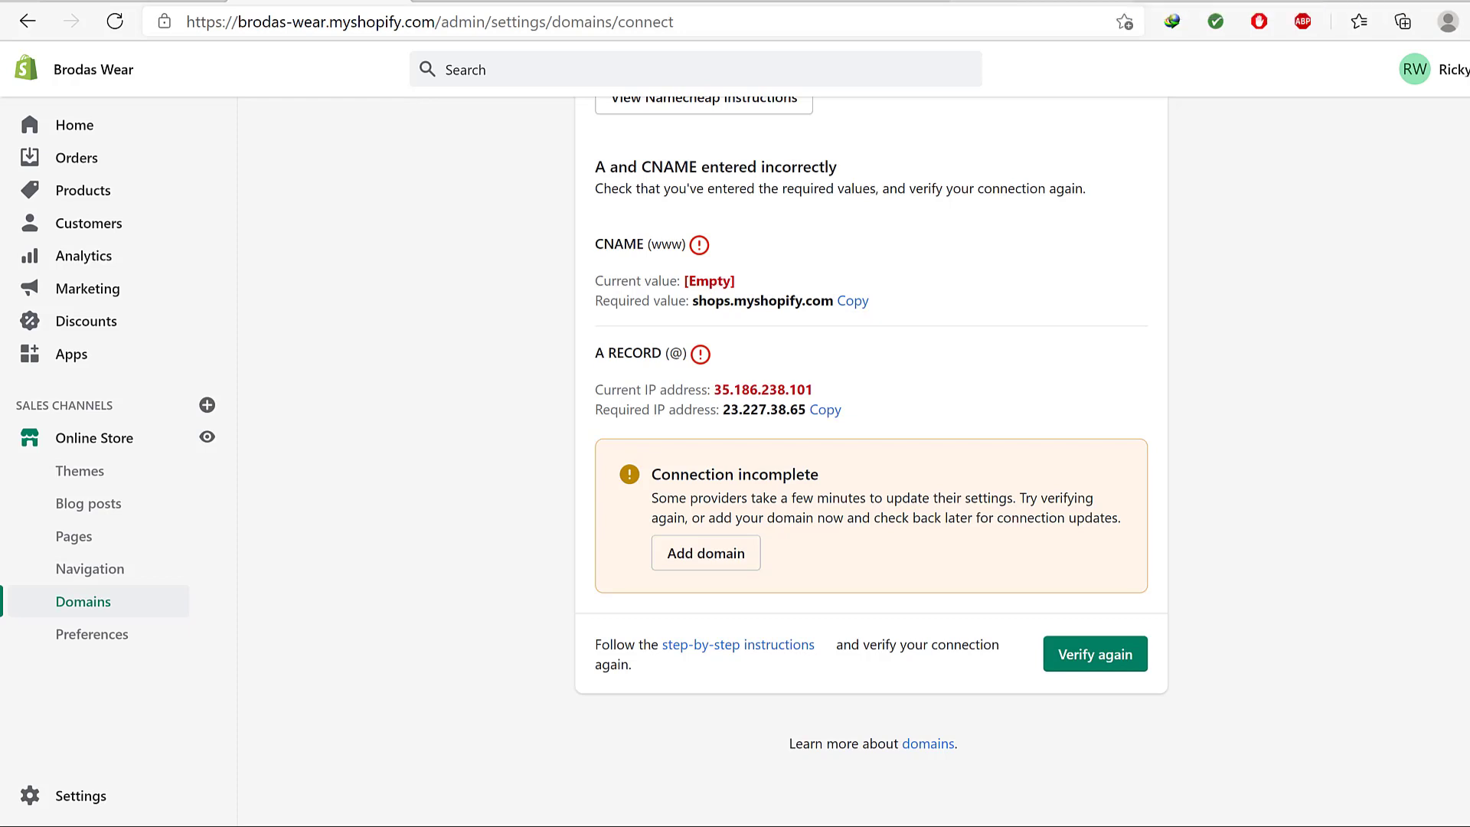
# - Return to Cloudflare and add a DNS-only CNAME record named www with target shops.myshopify.com for 254.press
pyautogui.click(1033, 0)
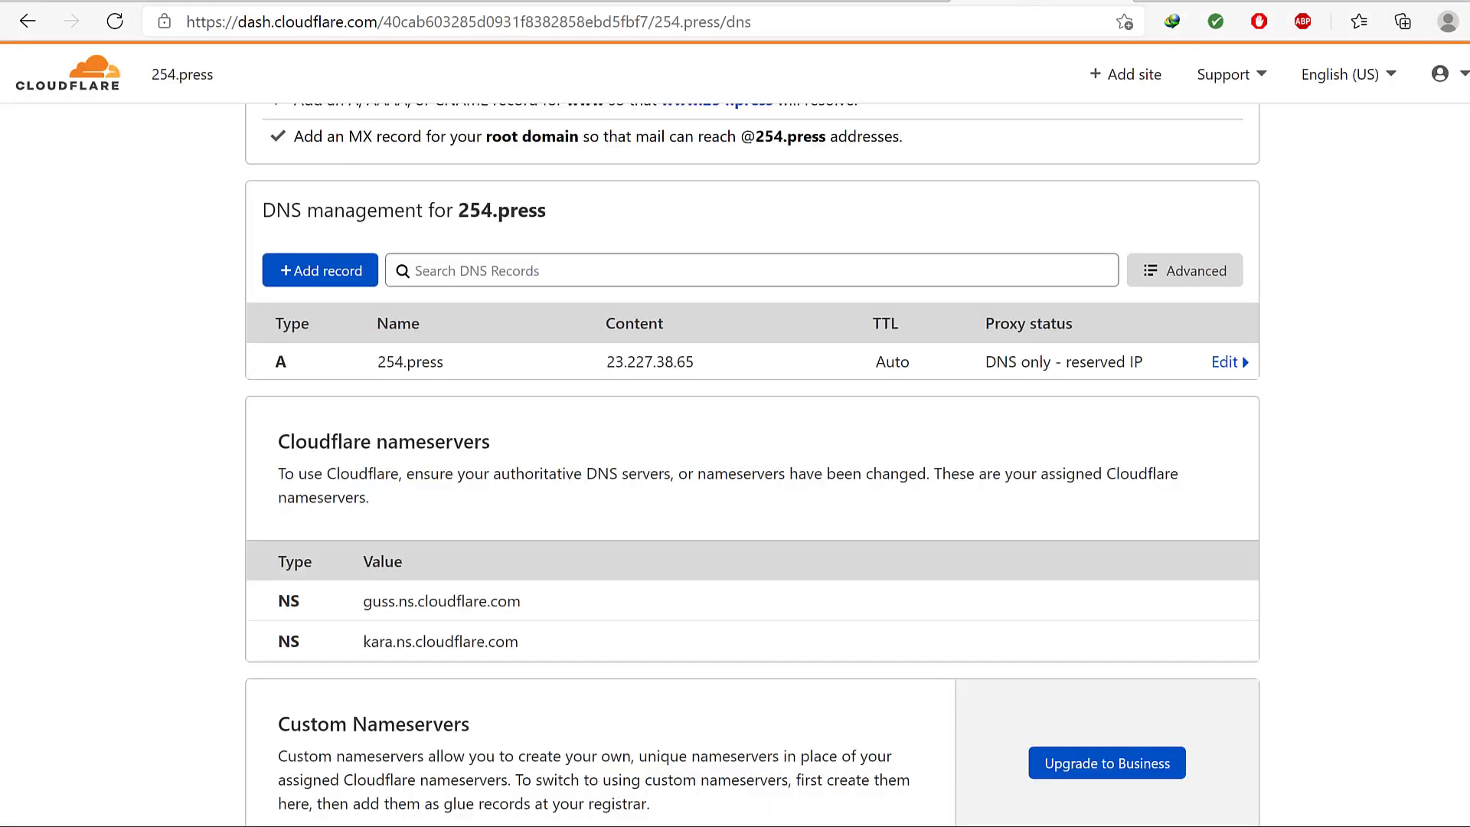
pyautogui.click(321, 267)
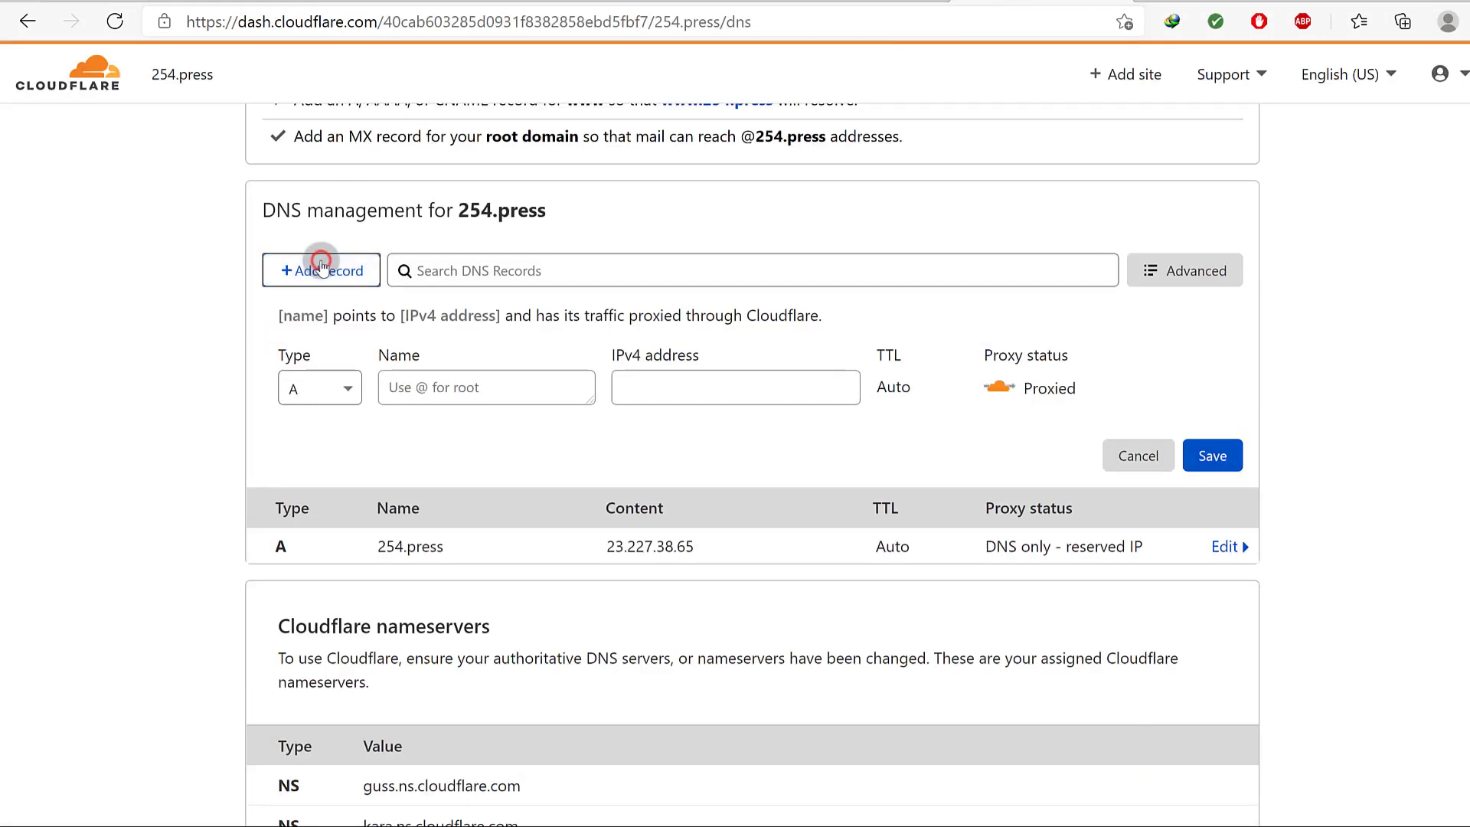
pyautogui.click(348, 388)
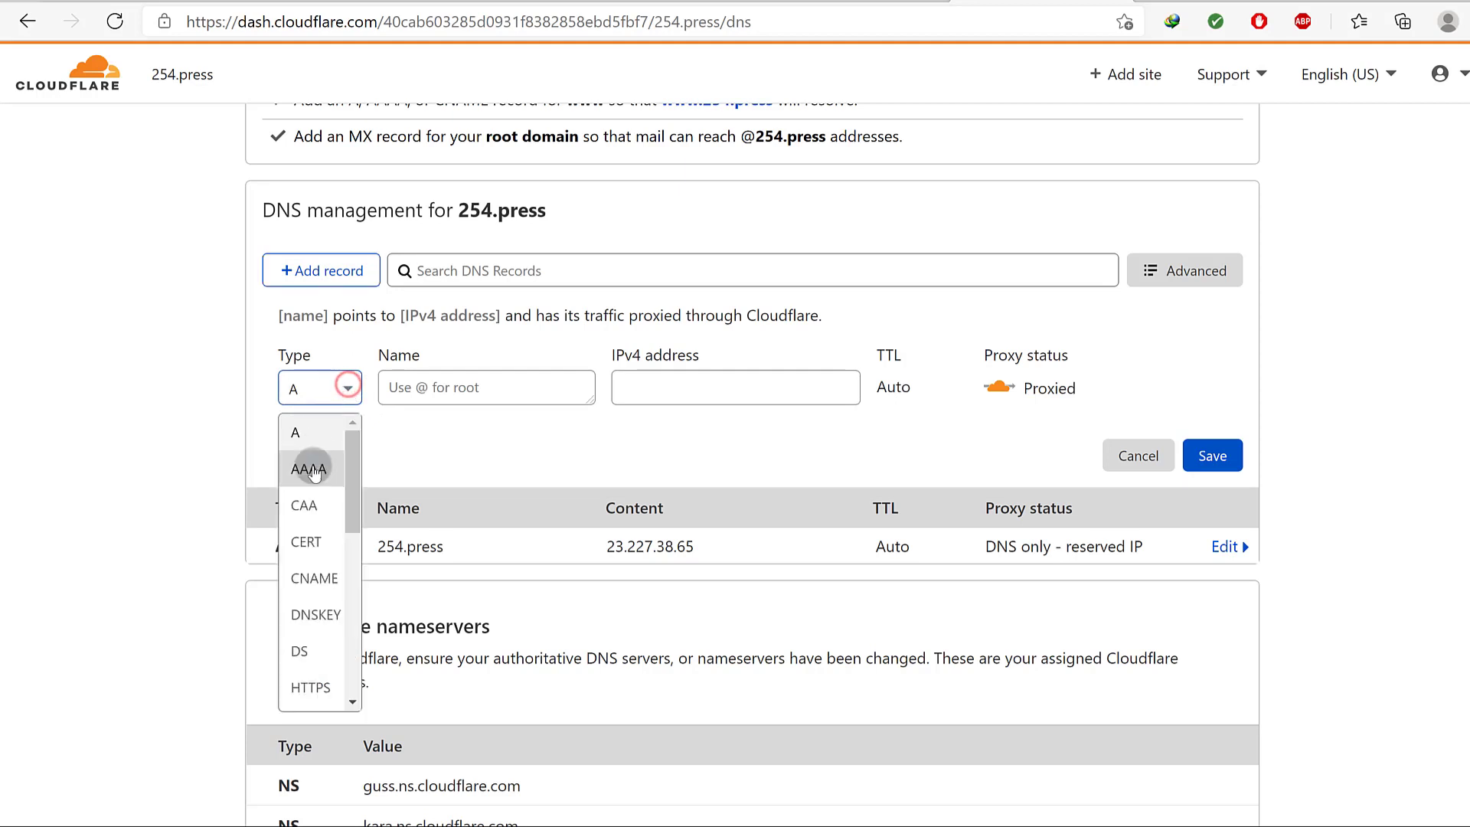
pyautogui.moveTo(356, 467)
pyautogui.mouseDown()
pyautogui.moveTo(370, 552)
pyautogui.moveTo(357, 673)
pyautogui.moveTo(358, 472)
pyautogui.mouseUp()
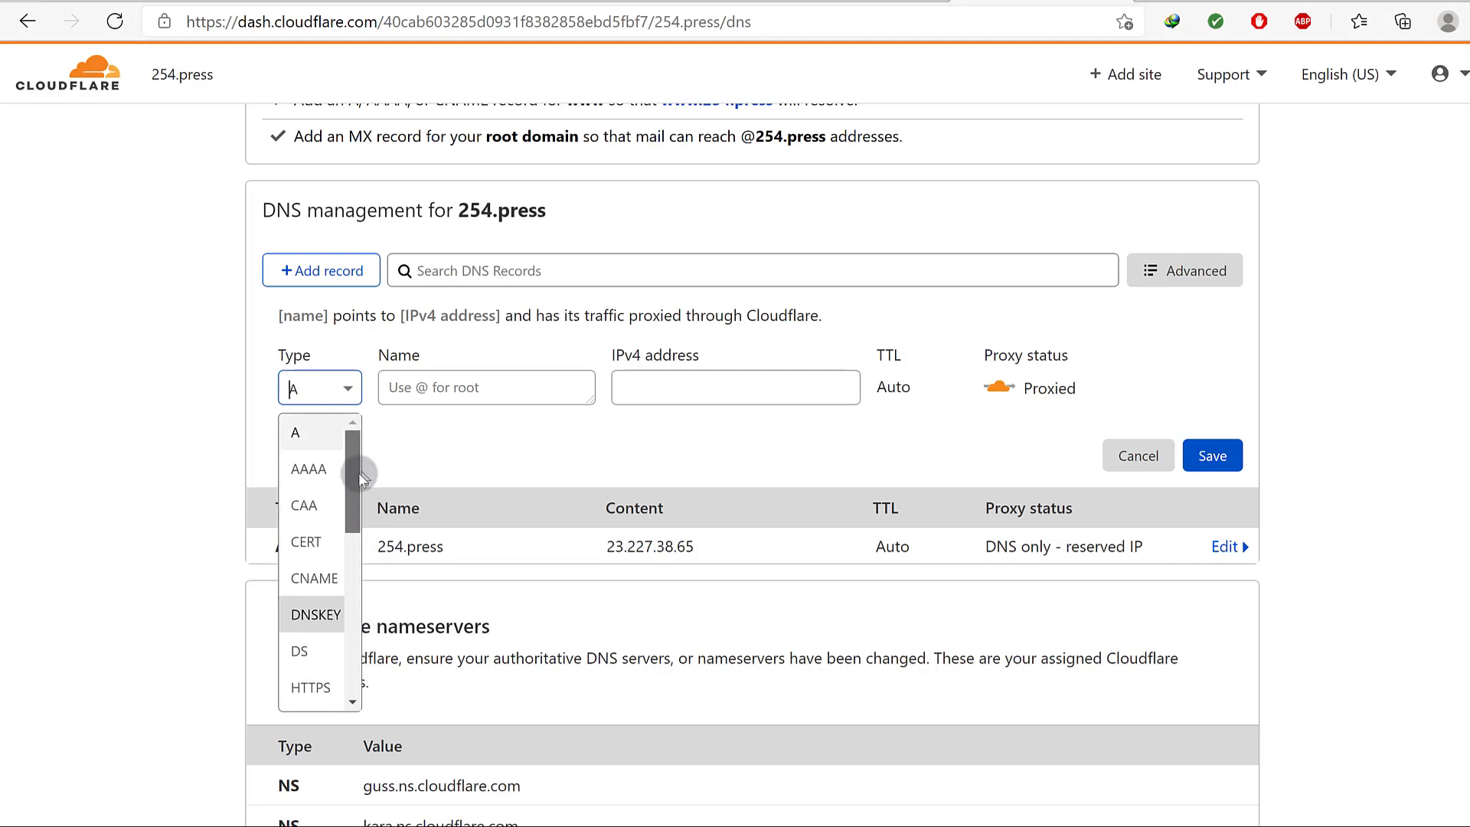
pyautogui.click(314, 577)
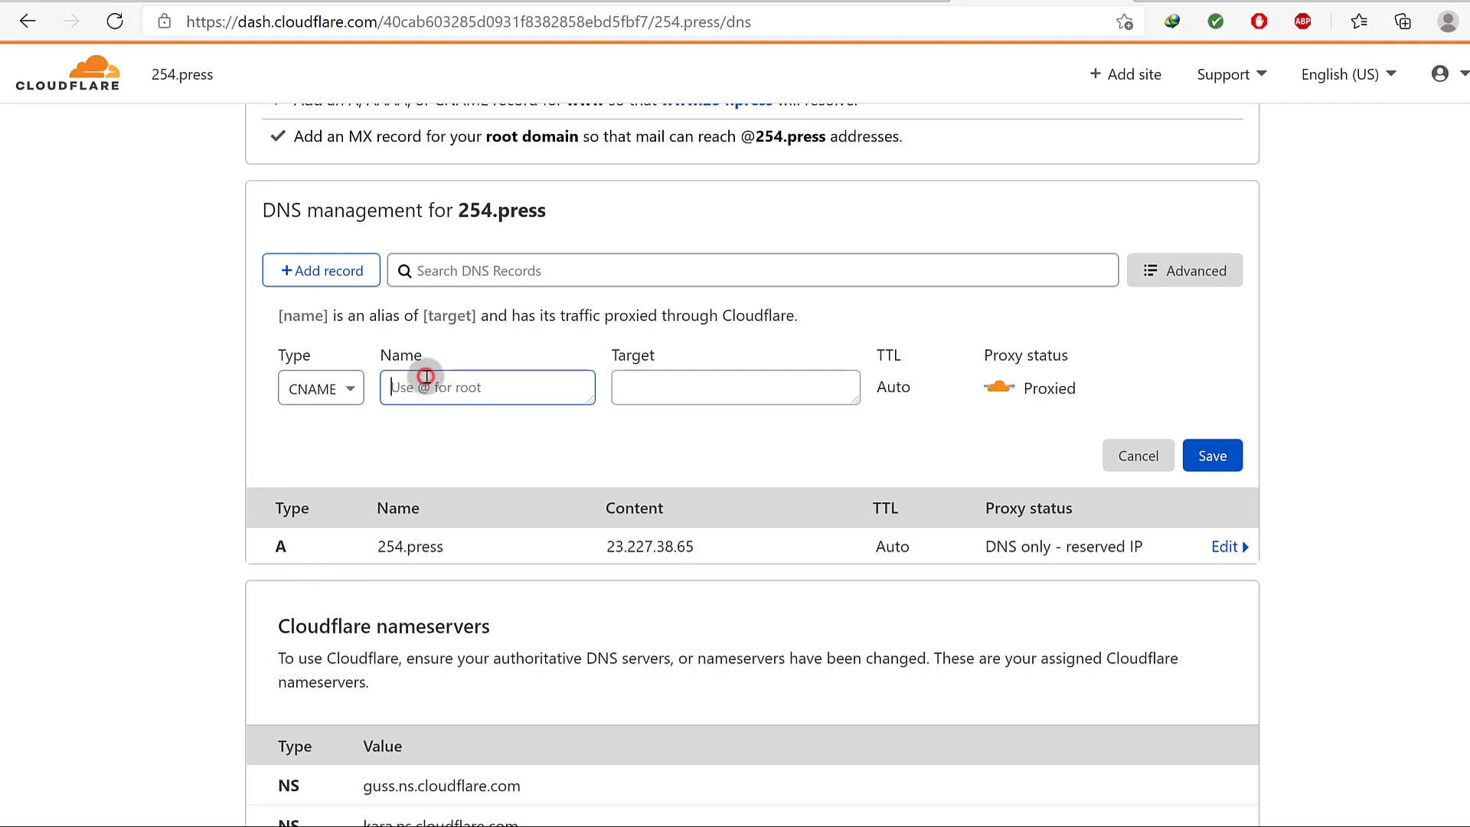
pyautogui.write('www')
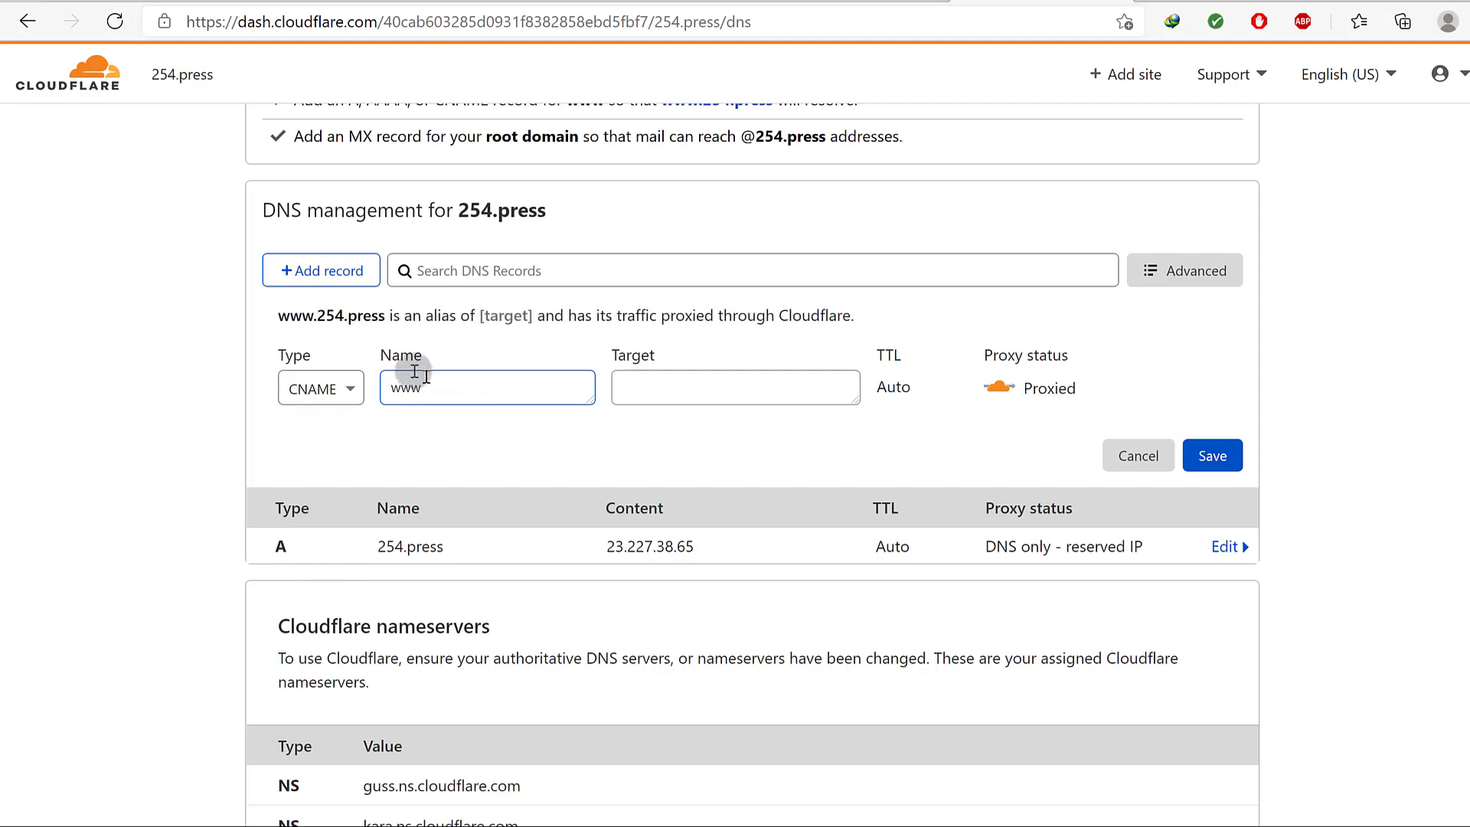
pyautogui.click(645, 389)
pyautogui.rightClick(645, 389)
pyautogui.click(673, 475)
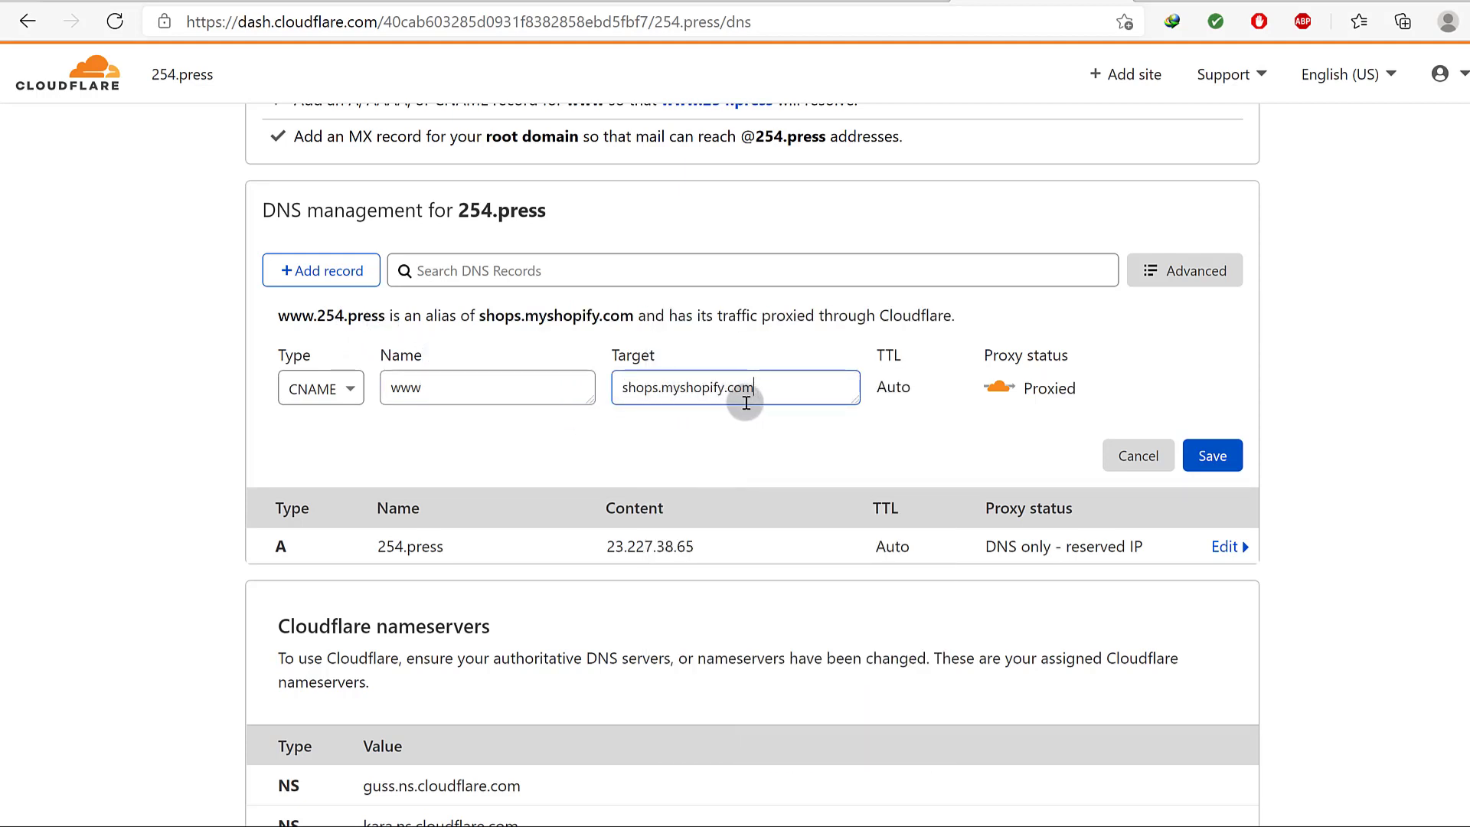
pyautogui.click(1211, 457)
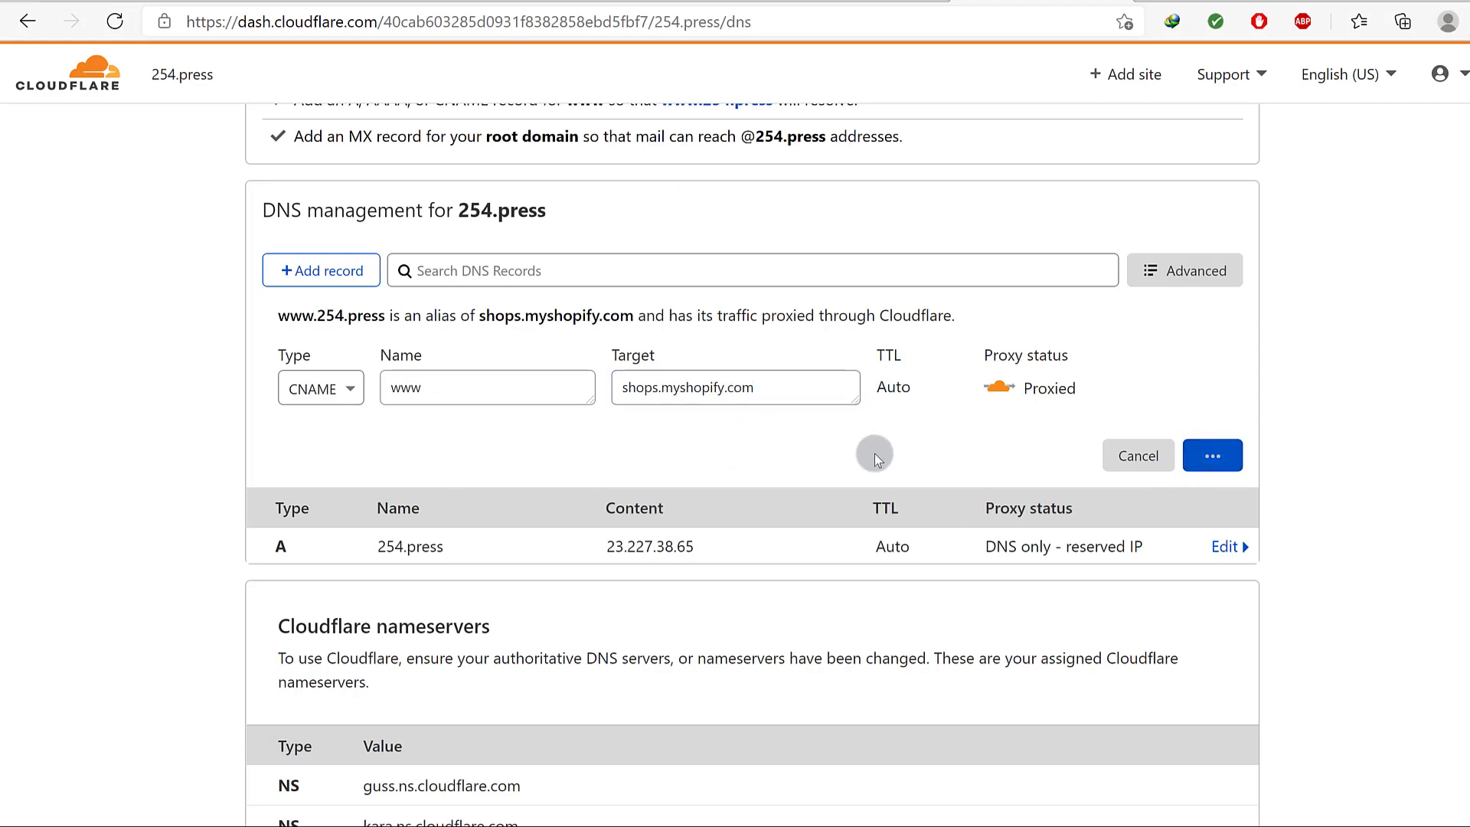
pyautogui.click(1000, 386)
pyautogui.click(1212, 455)
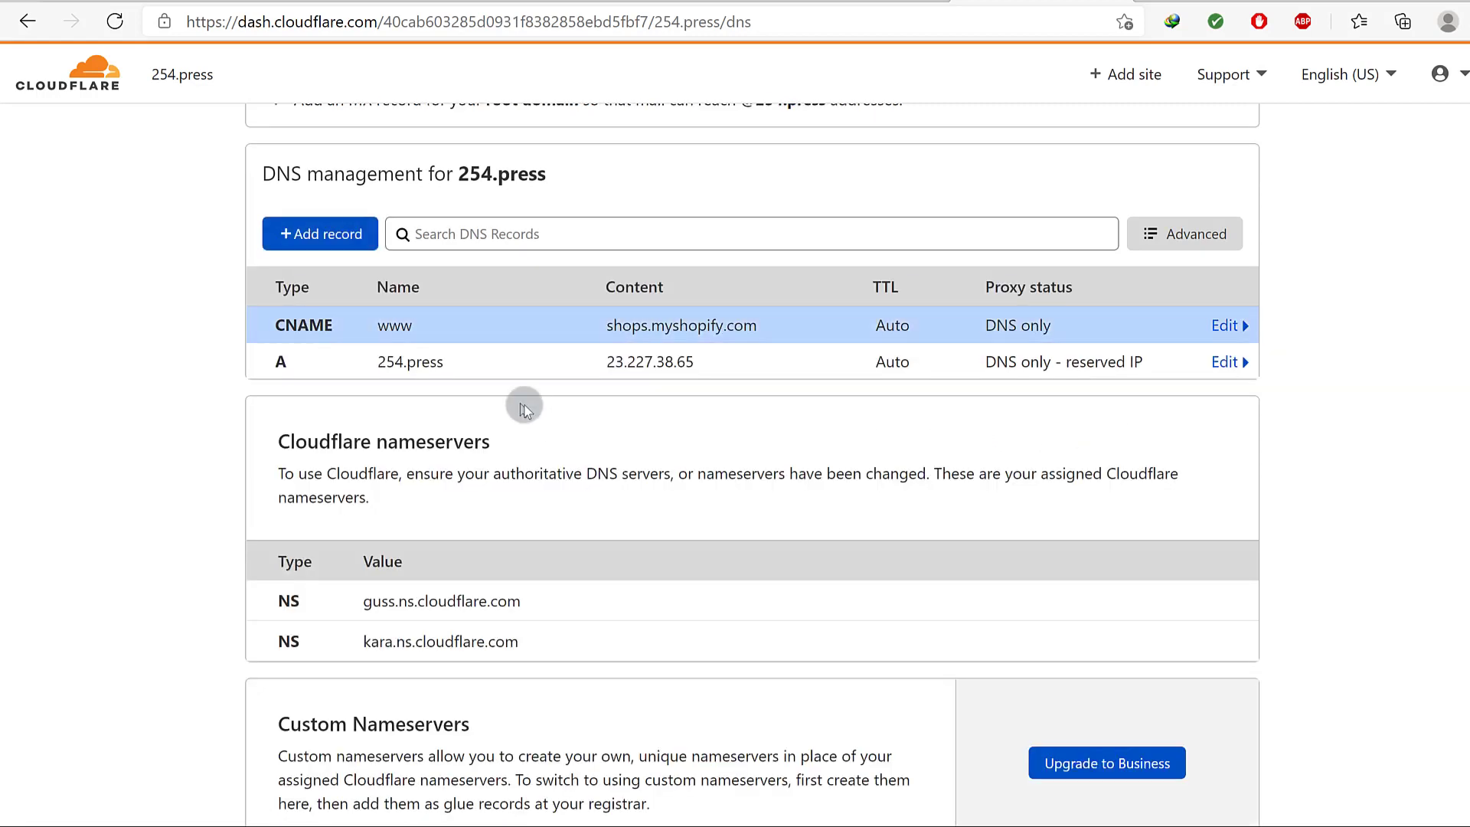
# - Visit 254.press in a new tab from the DNS management heading and copy its web address
pyautogui.moveTo(383, 366); pyautogui.dragTo(414, 363)
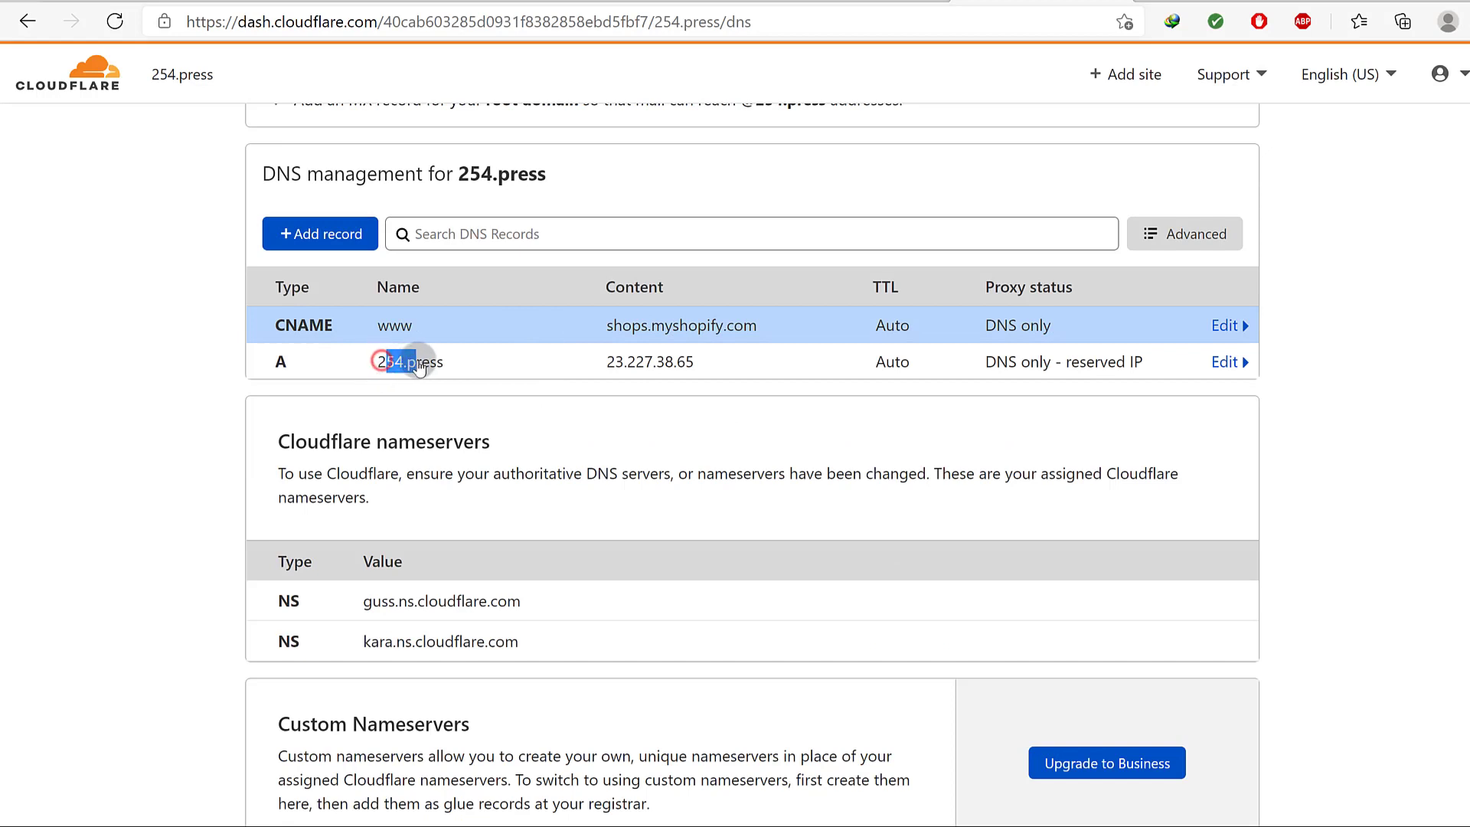
pyautogui.moveTo(457, 172); pyautogui.dragTo(551, 171)
pyautogui.rightClick(524, 177)
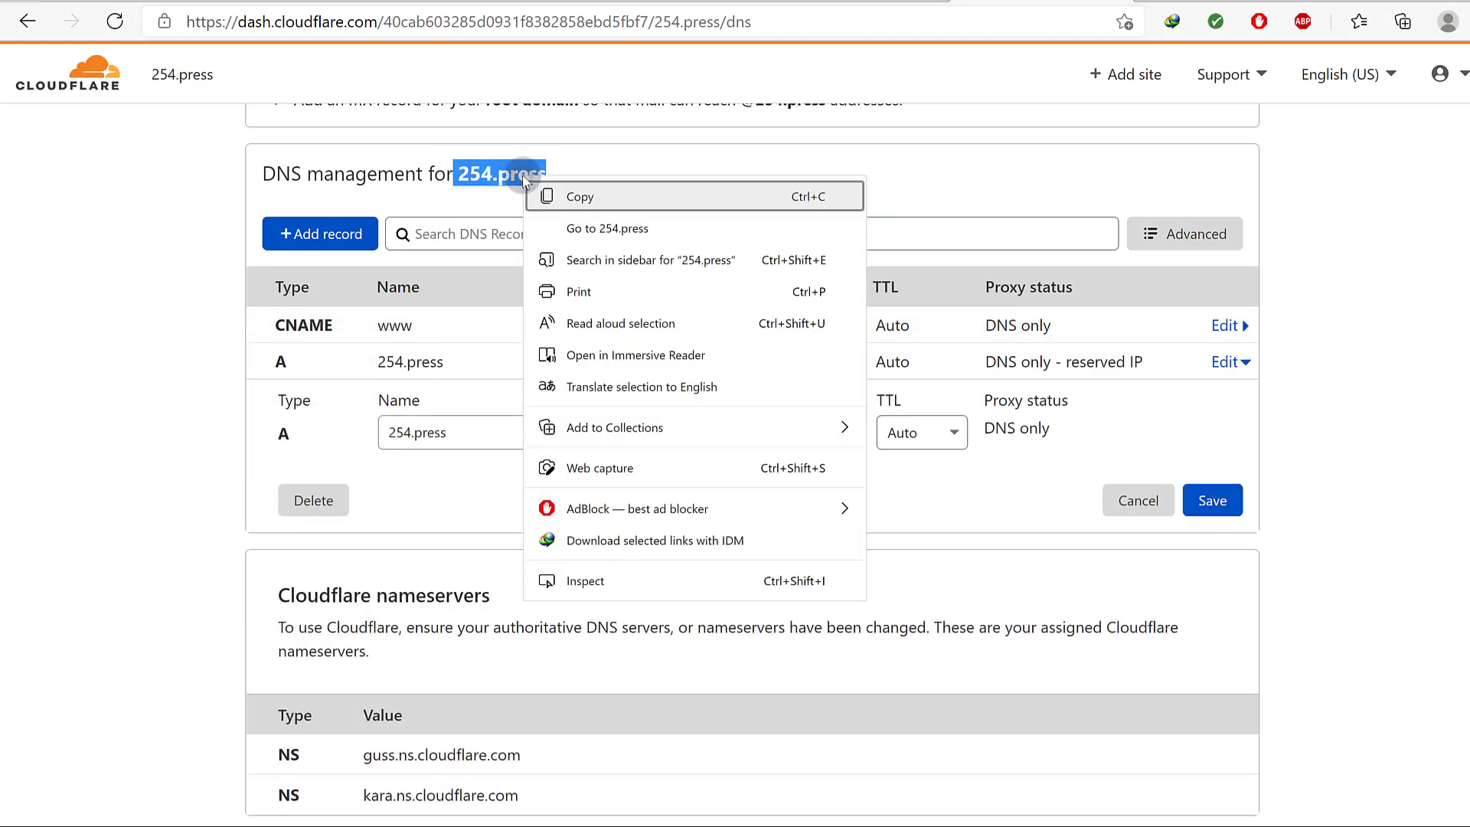
pyautogui.click(595, 223)
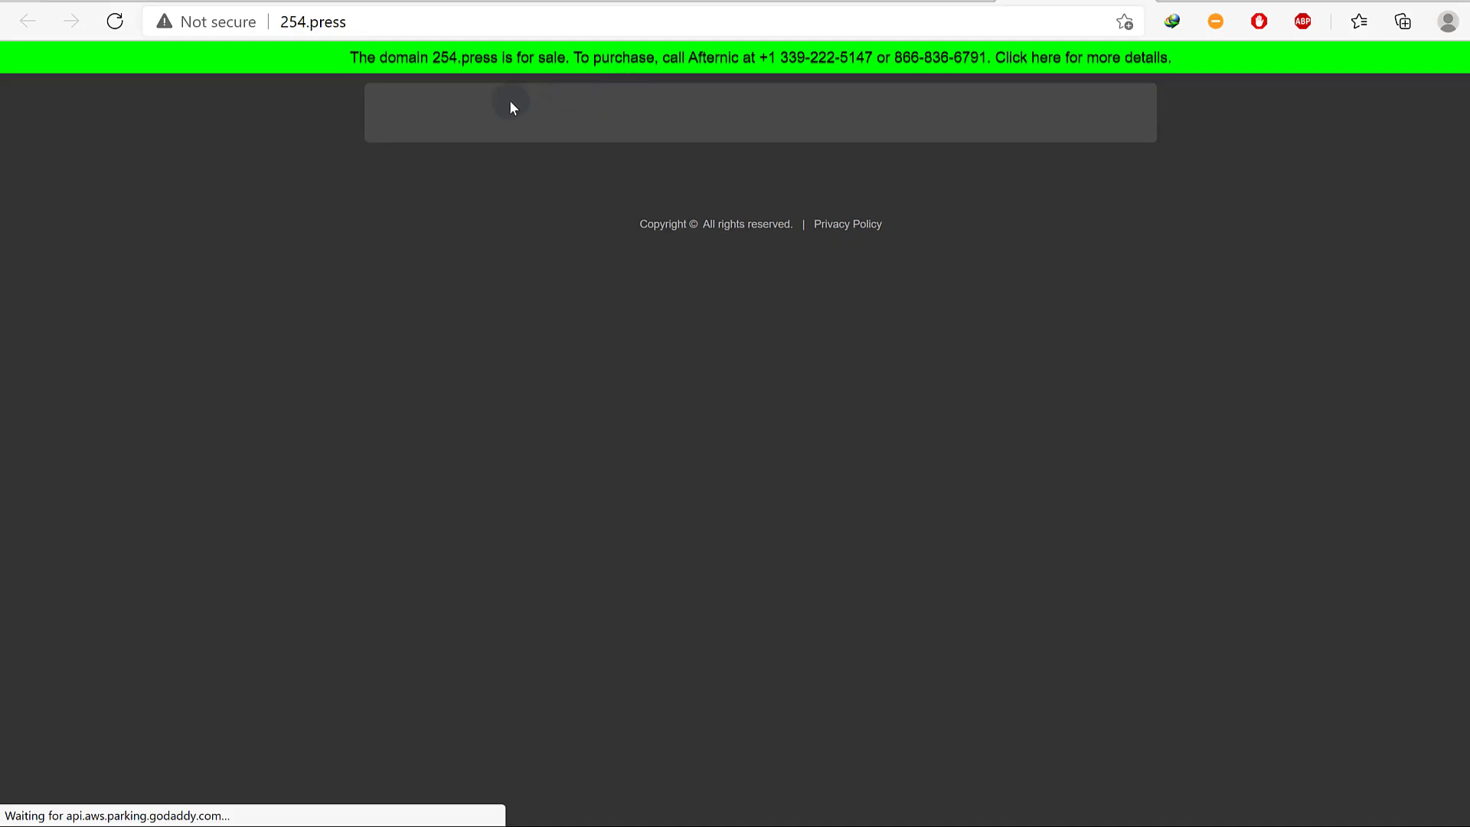
pyautogui.click(346, 22)
pyautogui.moveTo(347, 21); pyautogui.dragTo(277, 22)
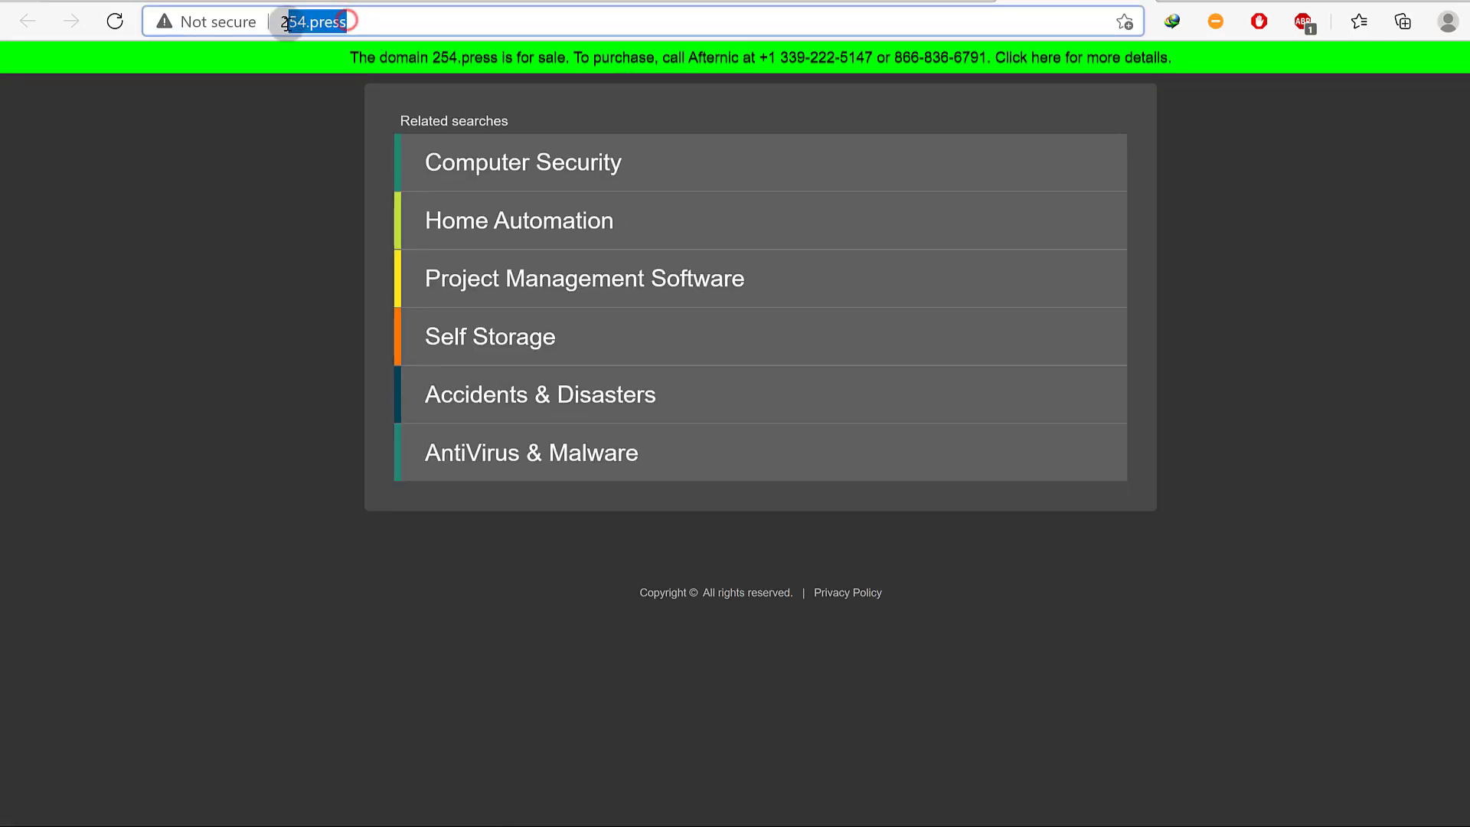
pyautogui.rightClick(297, 21)
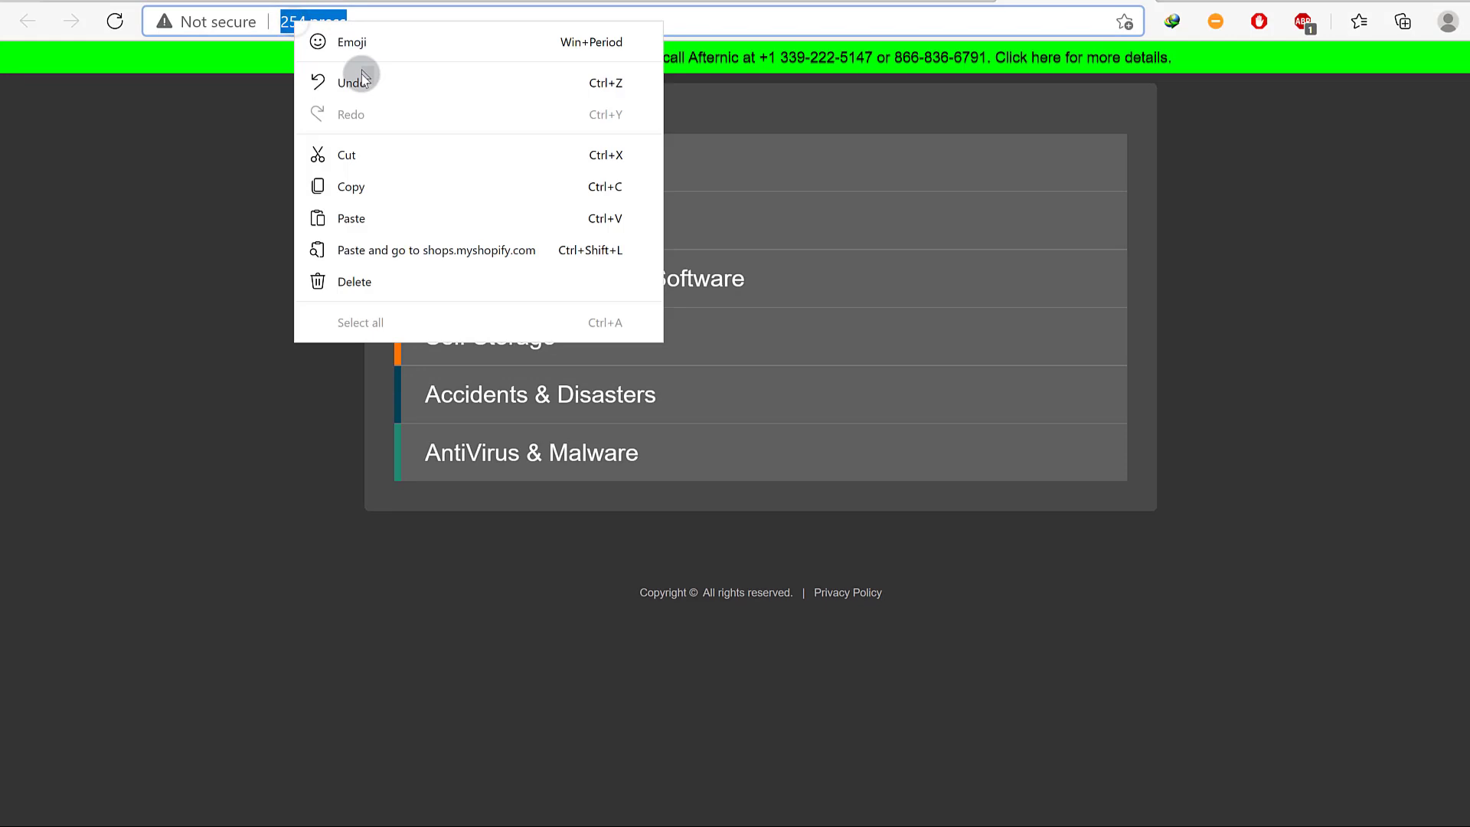
pyautogui.click(364, 186)
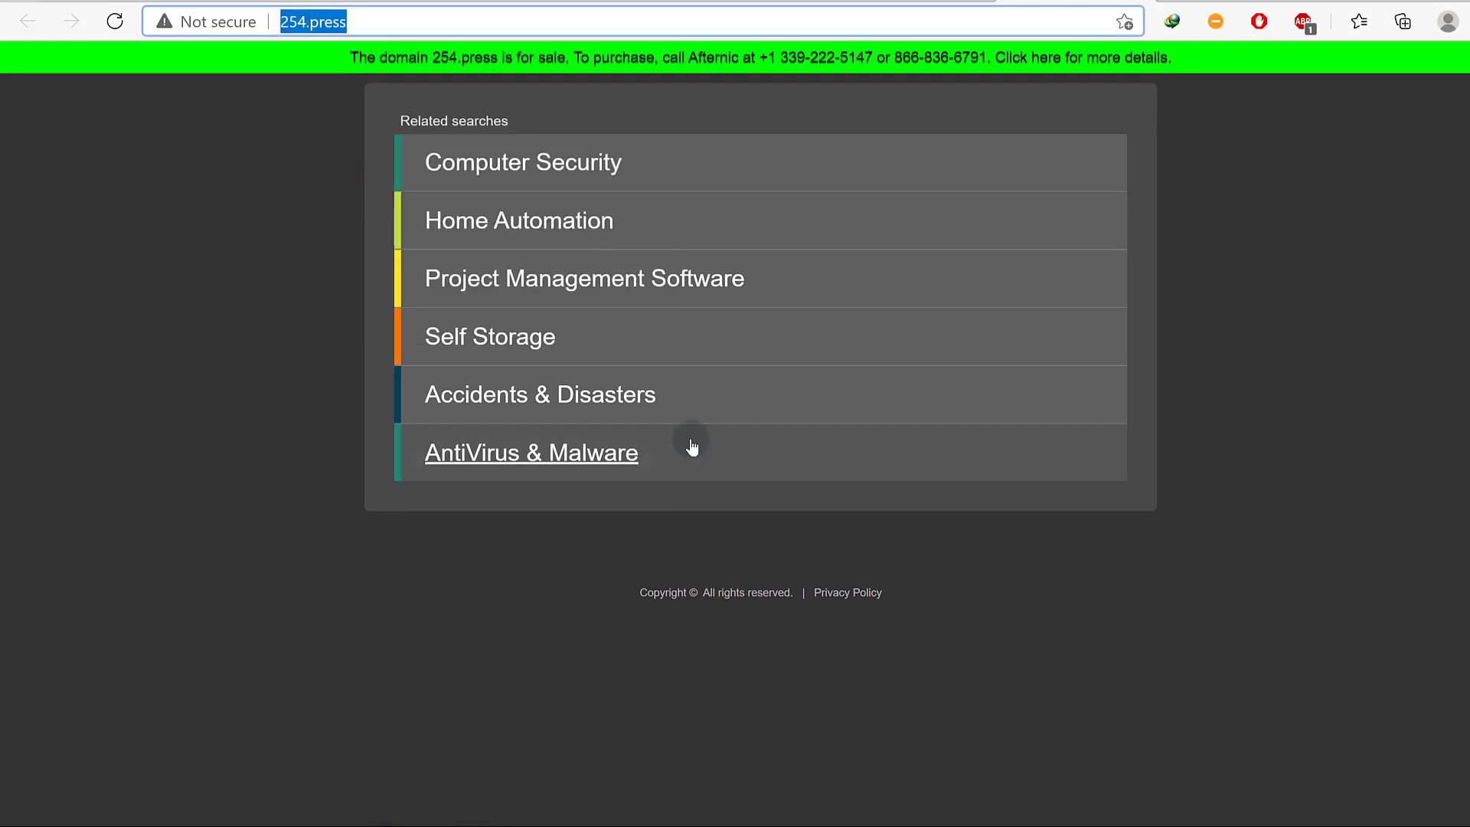
# - Open a private window in Opera and turn on its VPN with Europe as the virtual location
pyautogui.press('super')
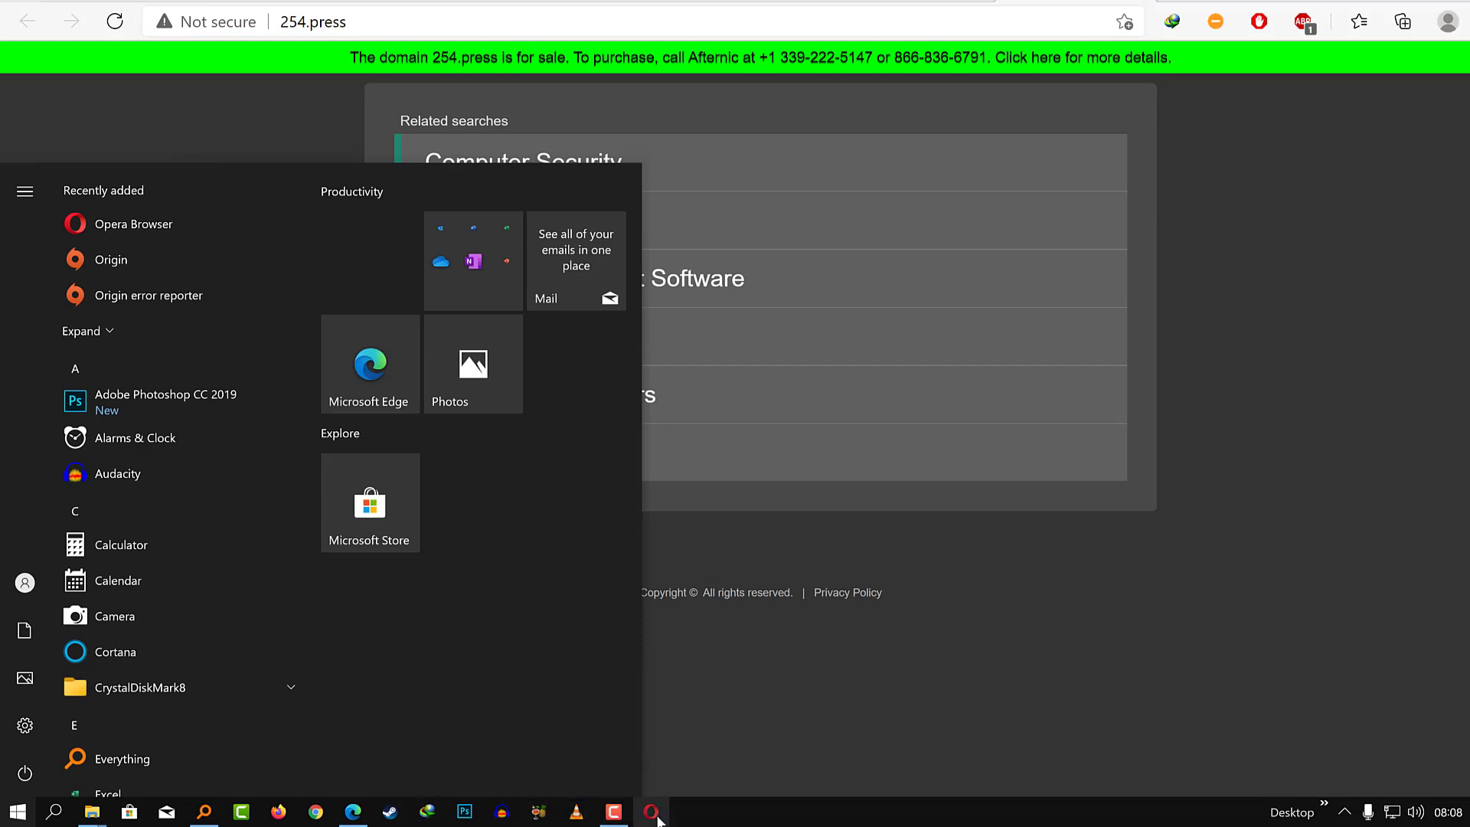
pyautogui.rightClick(656, 818)
pyautogui.click(612, 693)
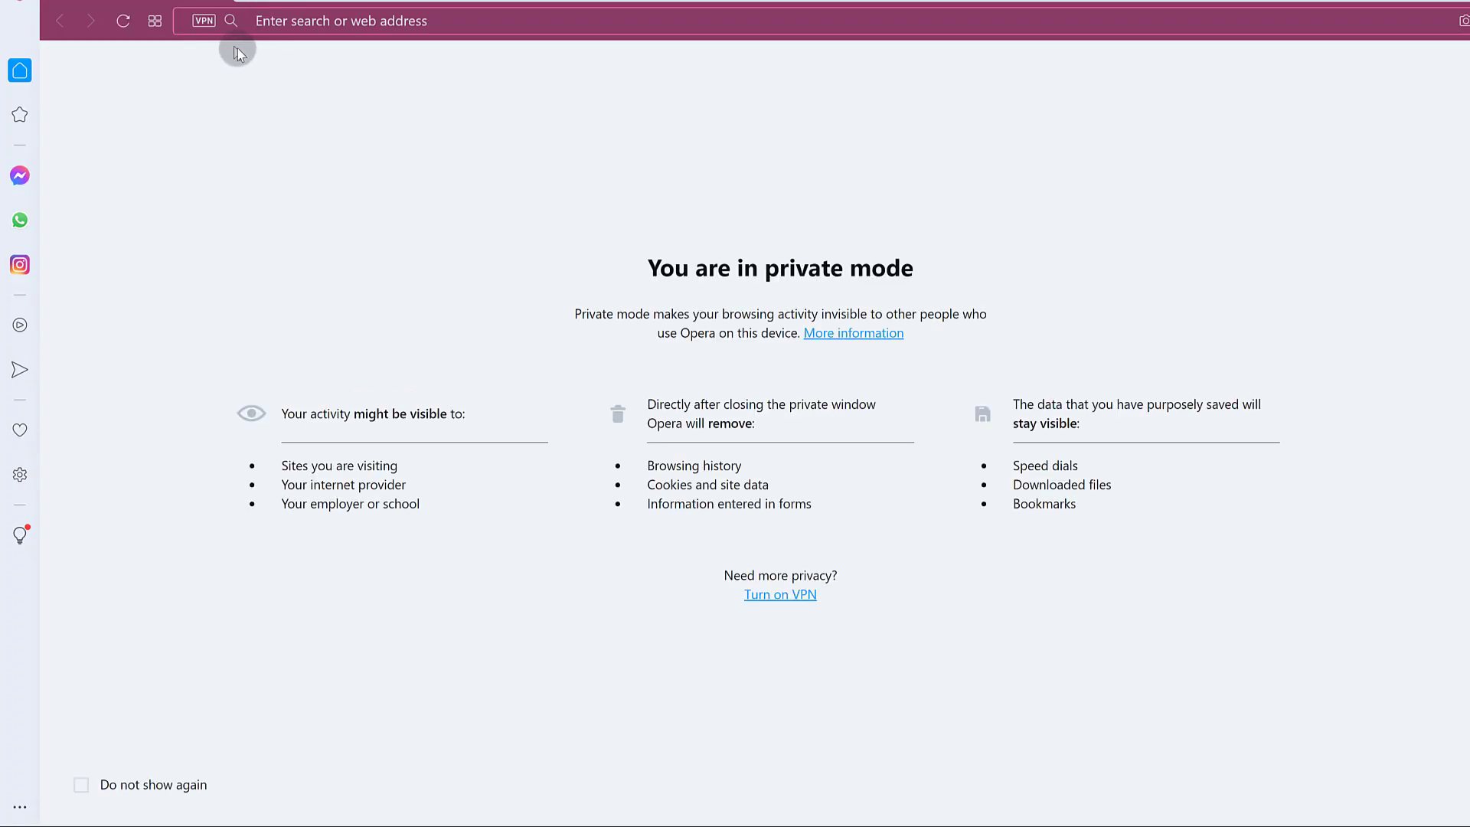
pyautogui.click(203, 20)
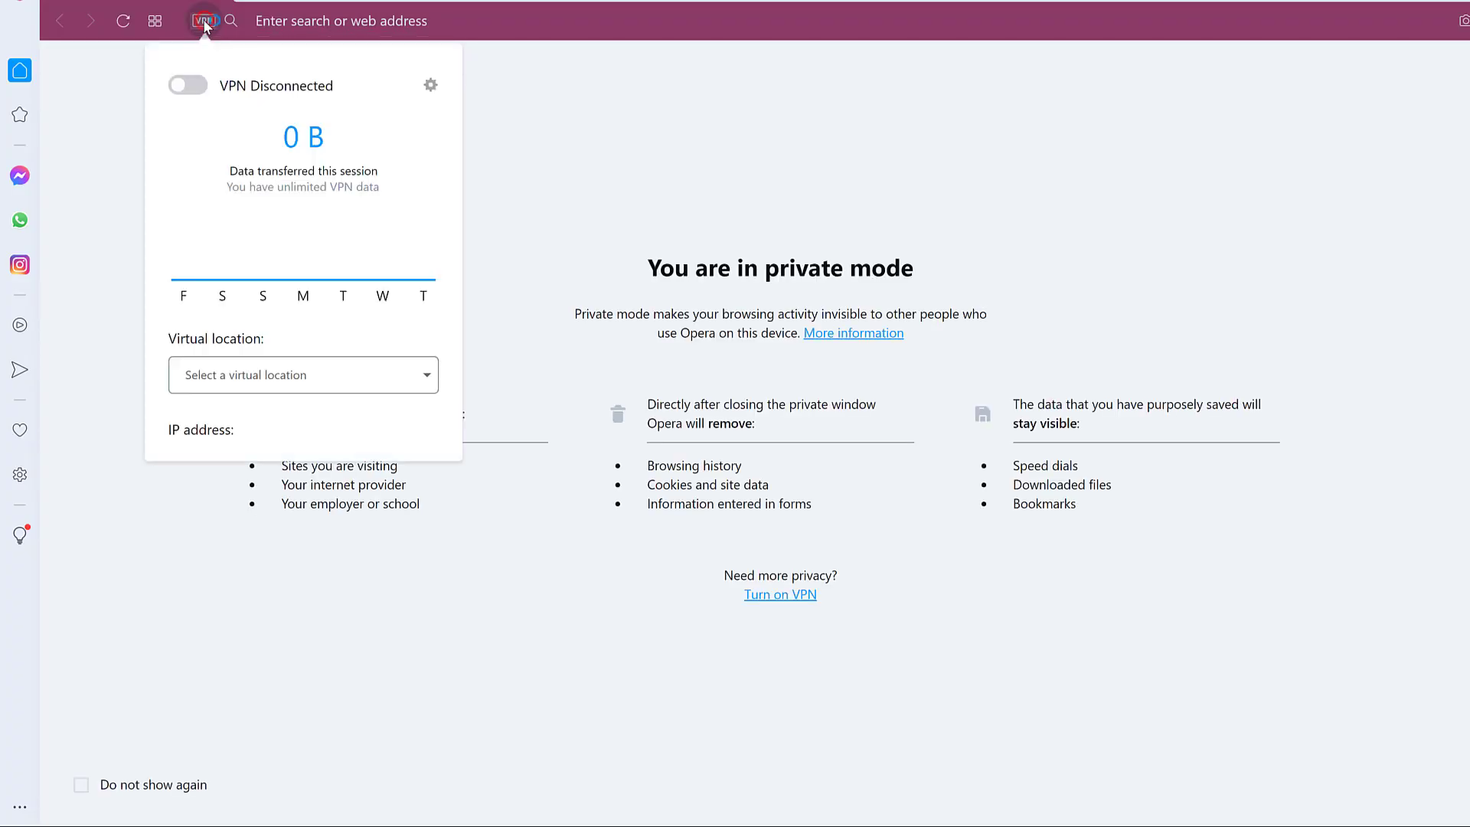
pyautogui.click(190, 85)
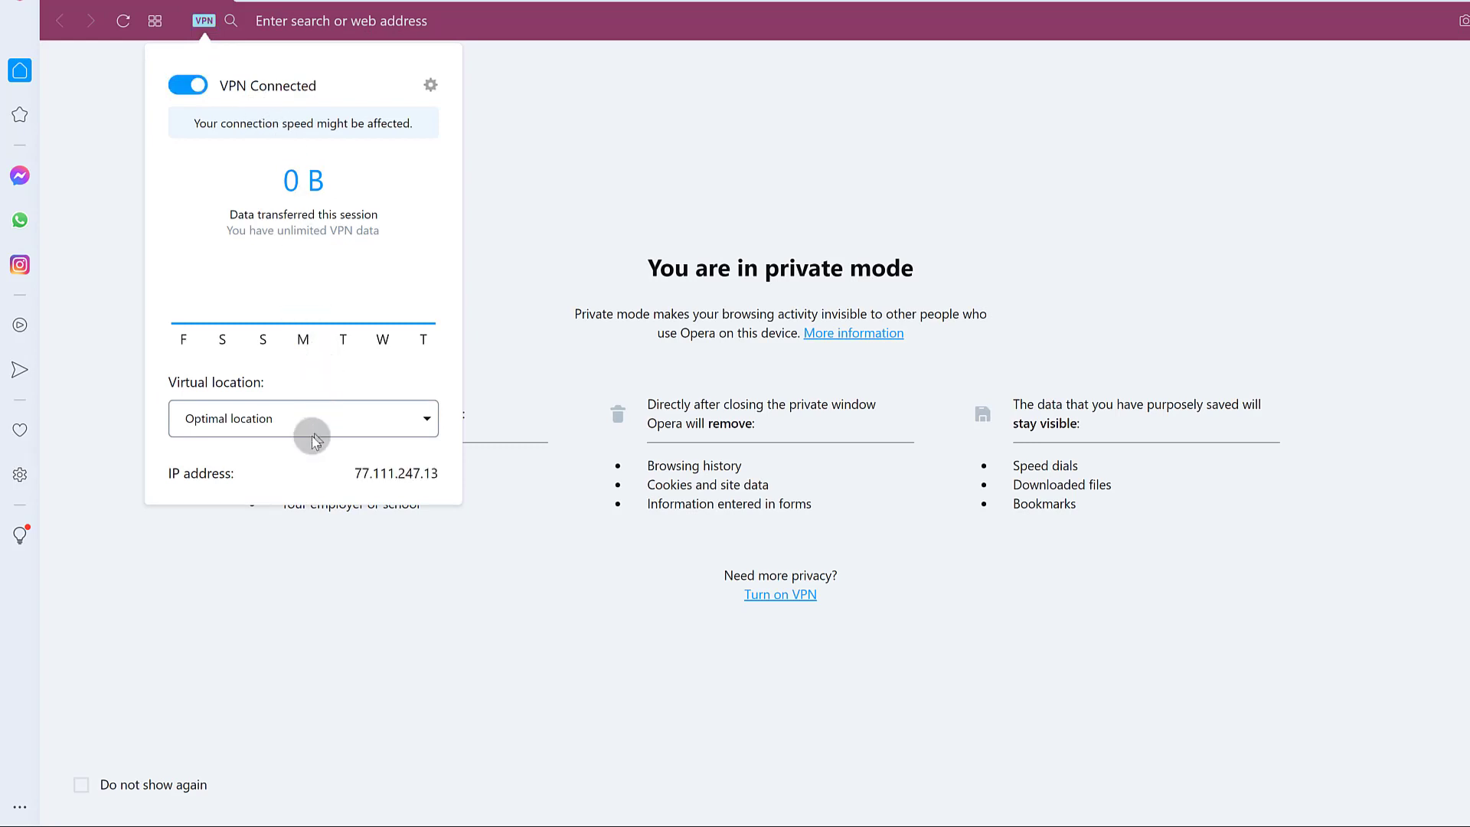
pyautogui.click(384, 420)
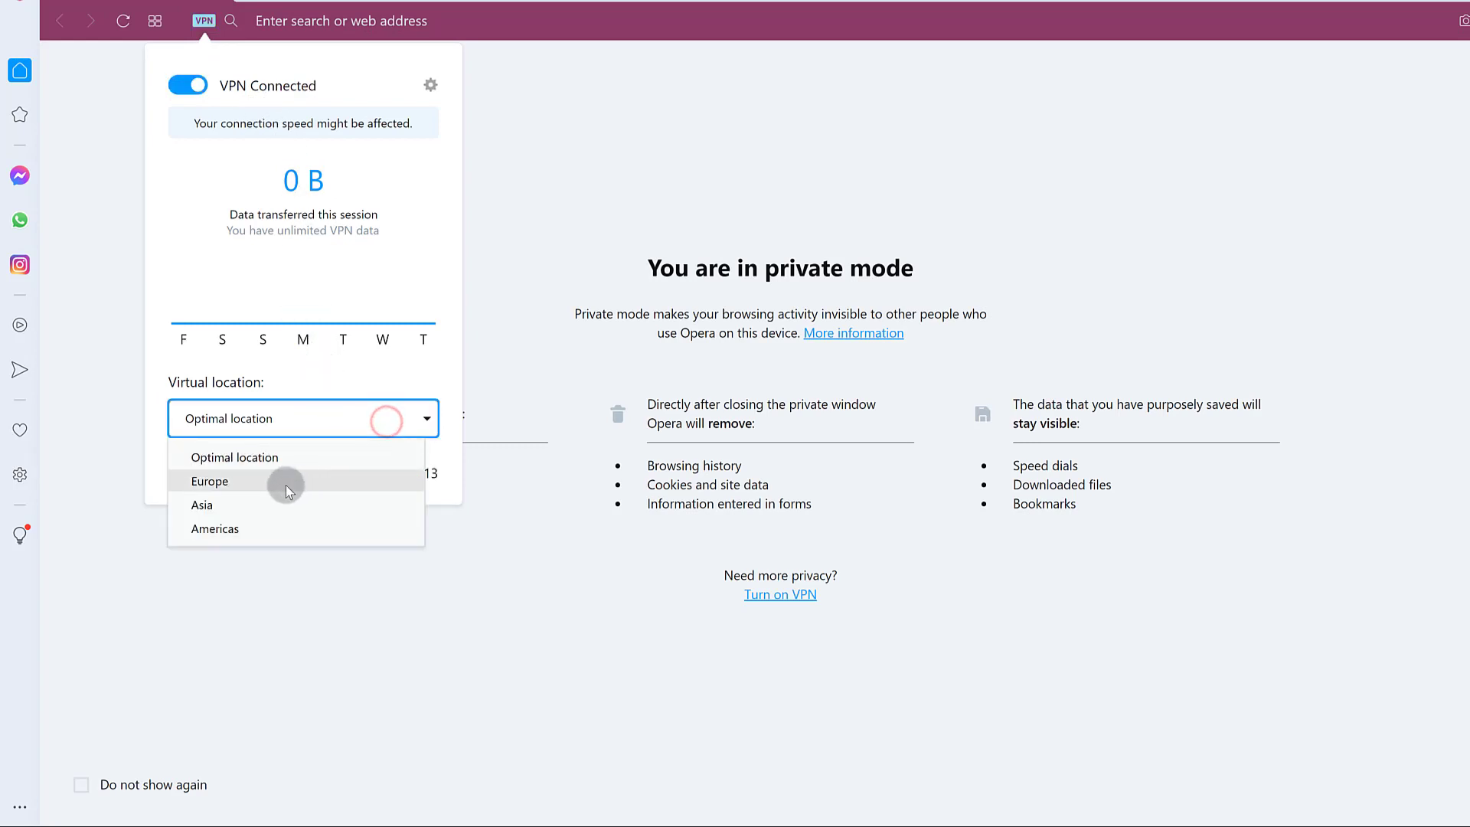
pyautogui.click(252, 481)
# - Load the copied 254.press address in the private Opera window to check the site
pyautogui.click(325, 21)
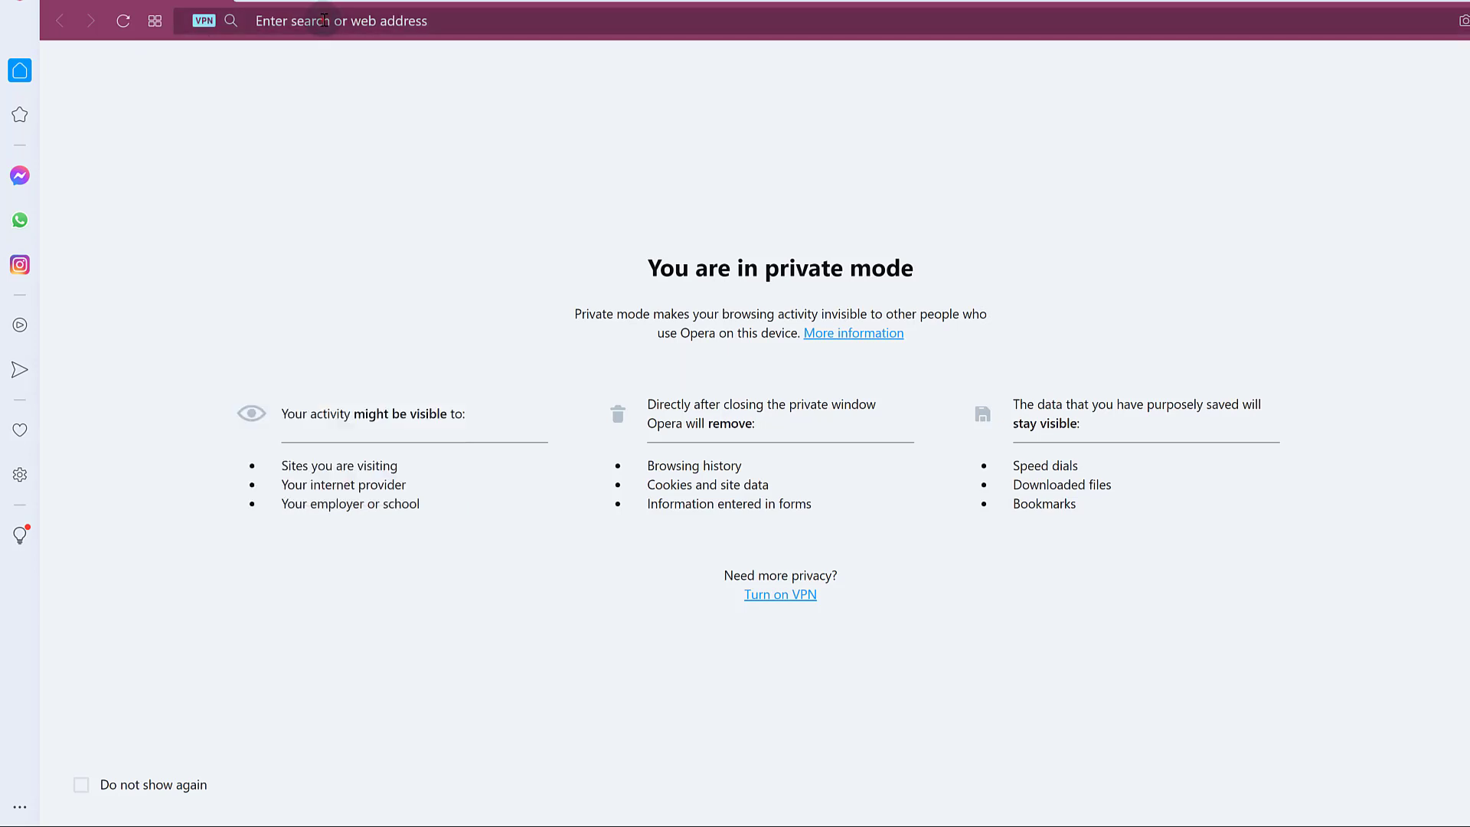
pyautogui.rightClick(324, 21)
pyautogui.click(381, 144)
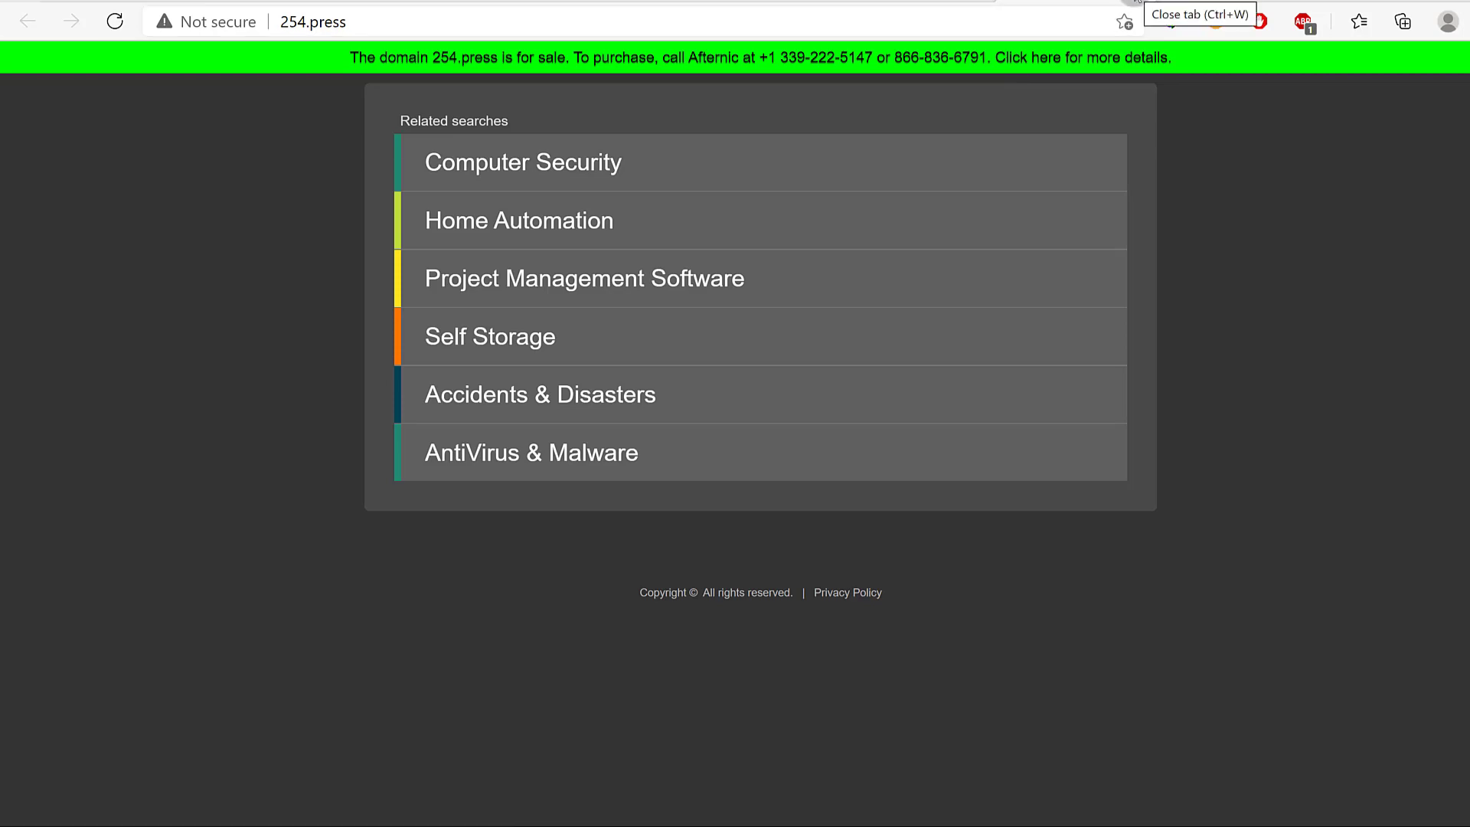
# - Return to Edge, close the 254.press site tab, check the domain's nameservers in Namecheap and go back to Cloudflare's DNS records
pyautogui.click(1137, 1)
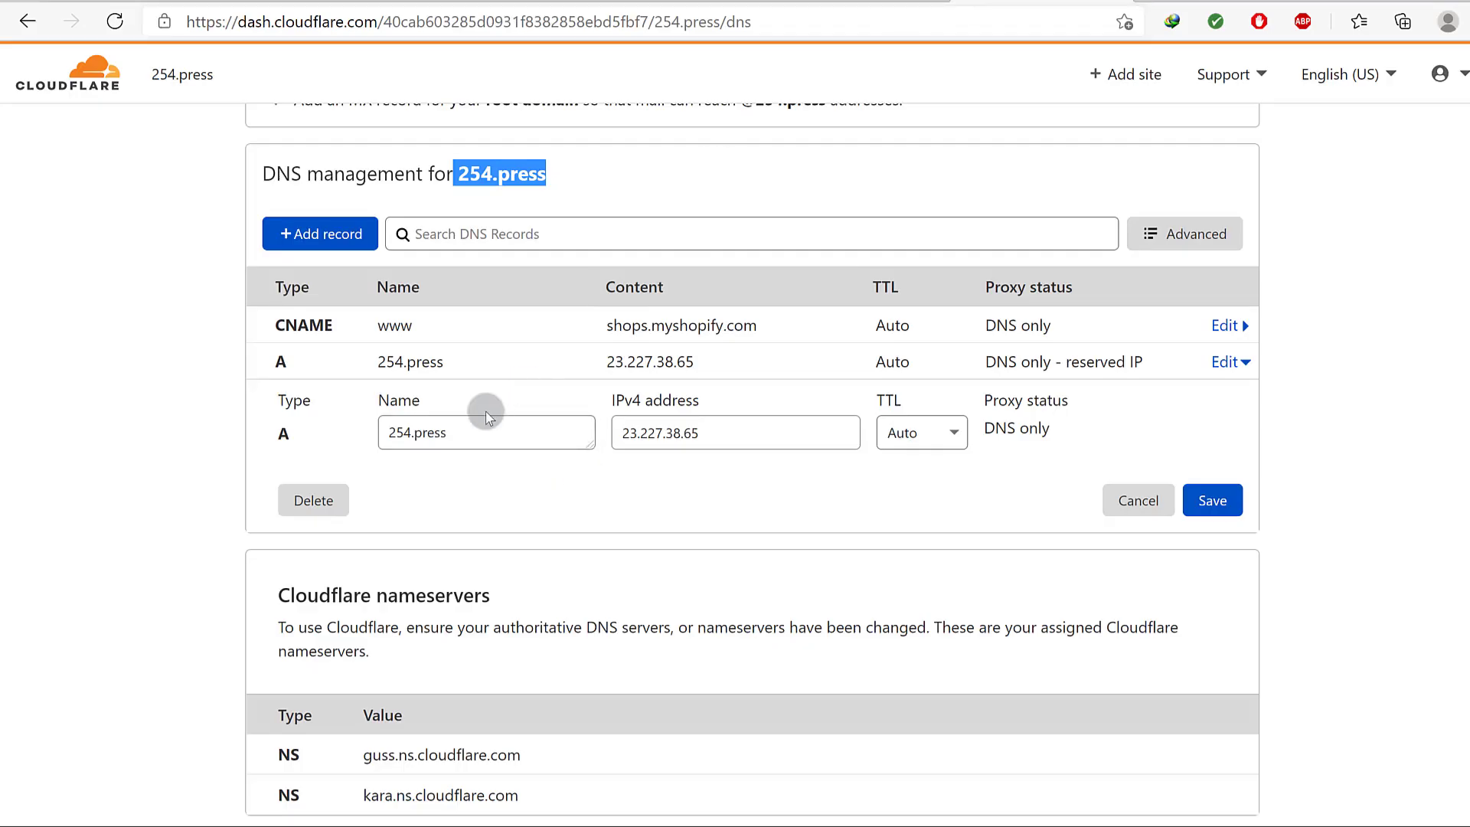
pyautogui.click(591, 176)
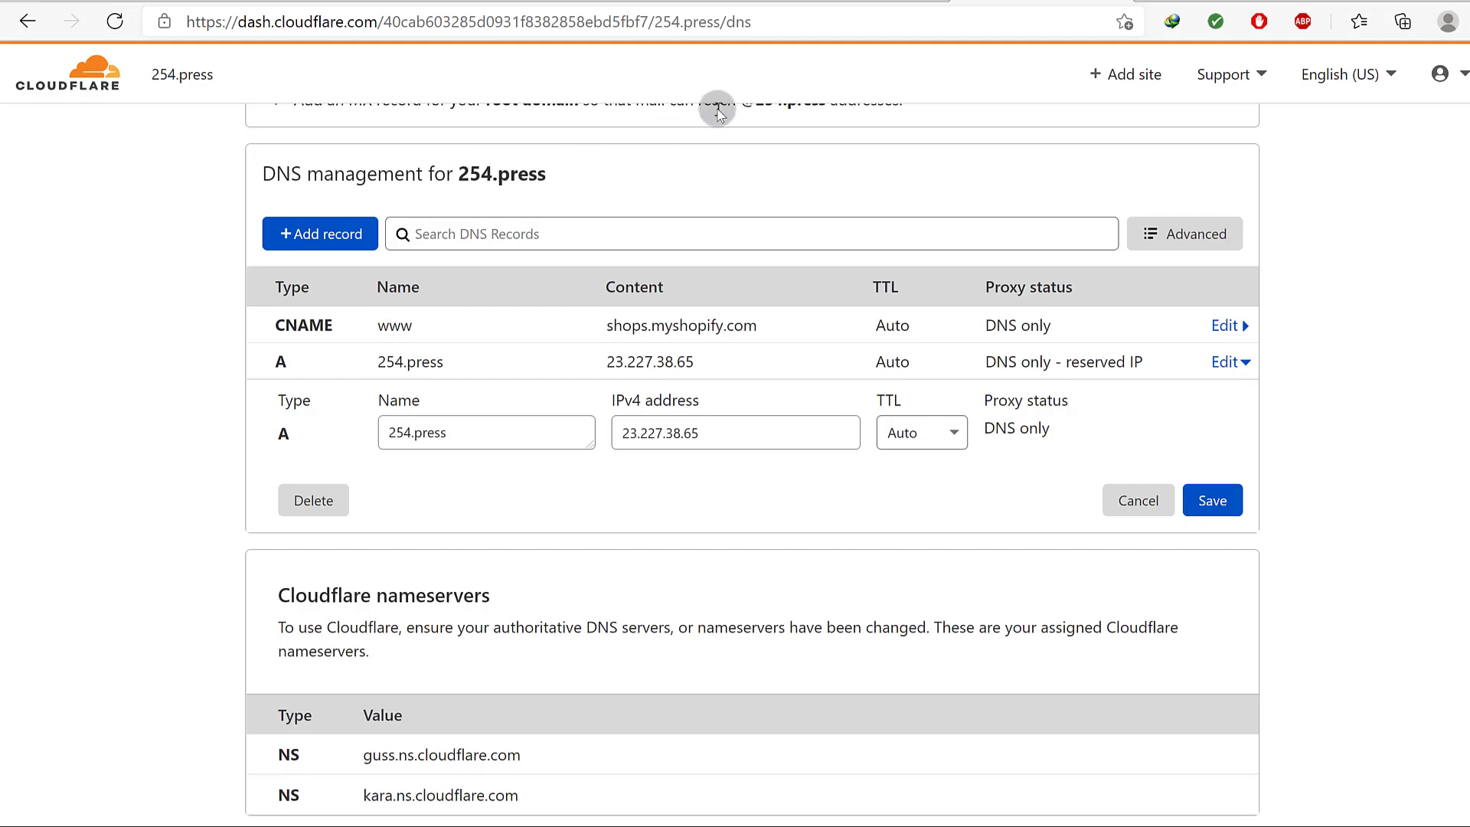
pyautogui.click(873, 3)
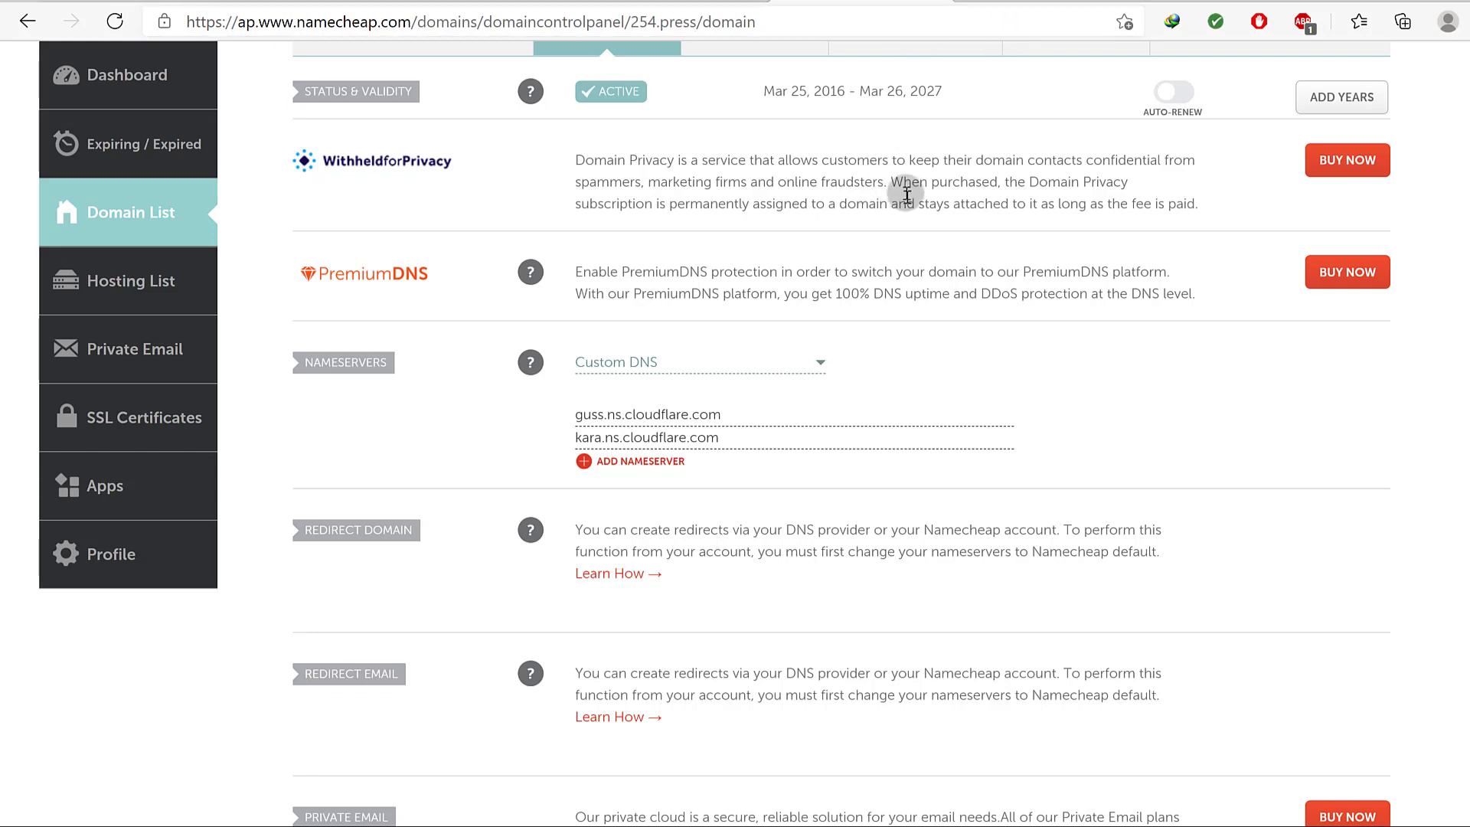
pyautogui.click(1026, 2)
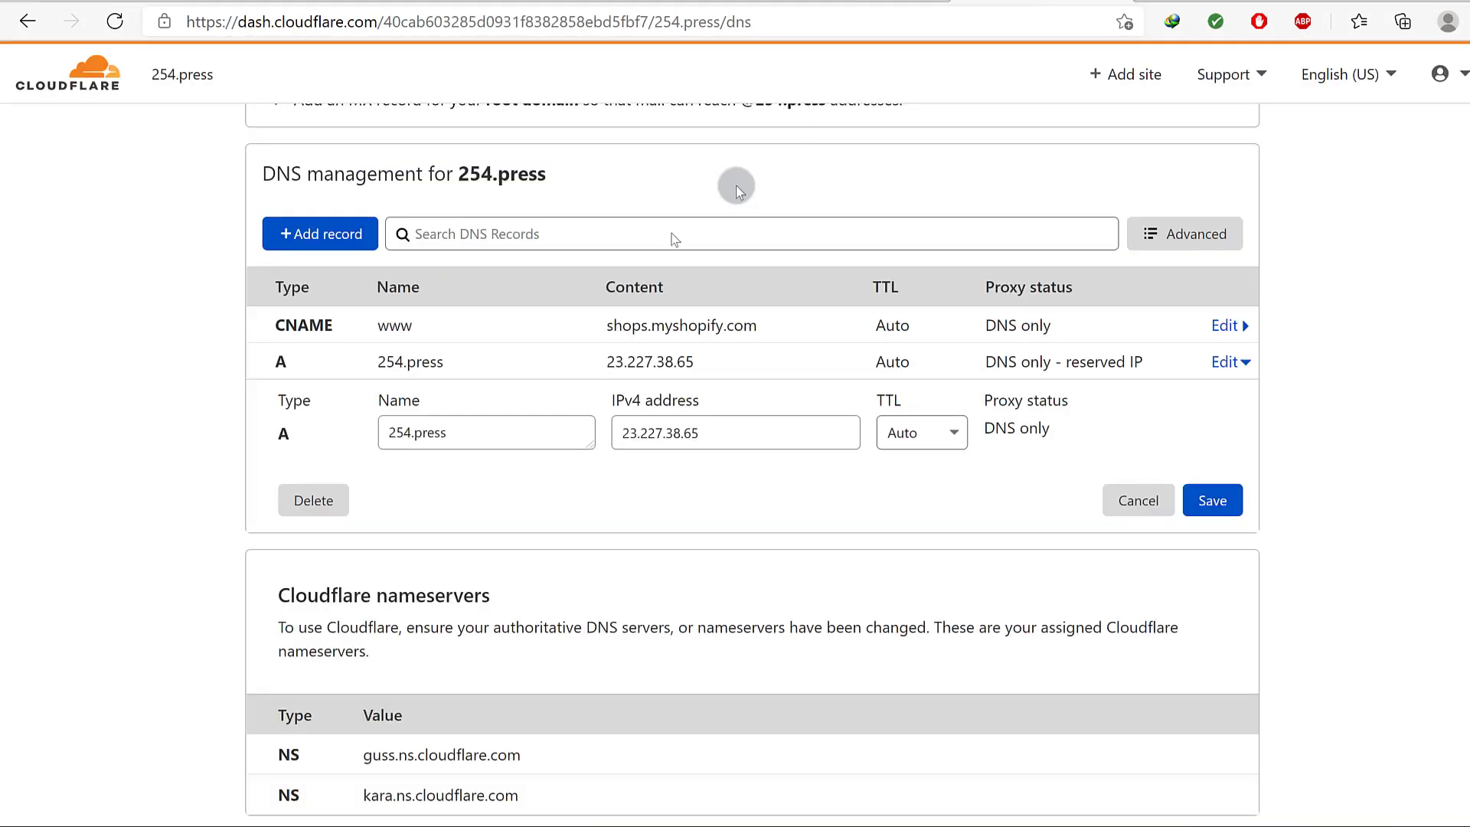
# - Look over Cloudflare's DNS records for 254.press and recheck the domain's Custom DNS nameservers in Namecheap
pyautogui.scroll(3, 441, 342)
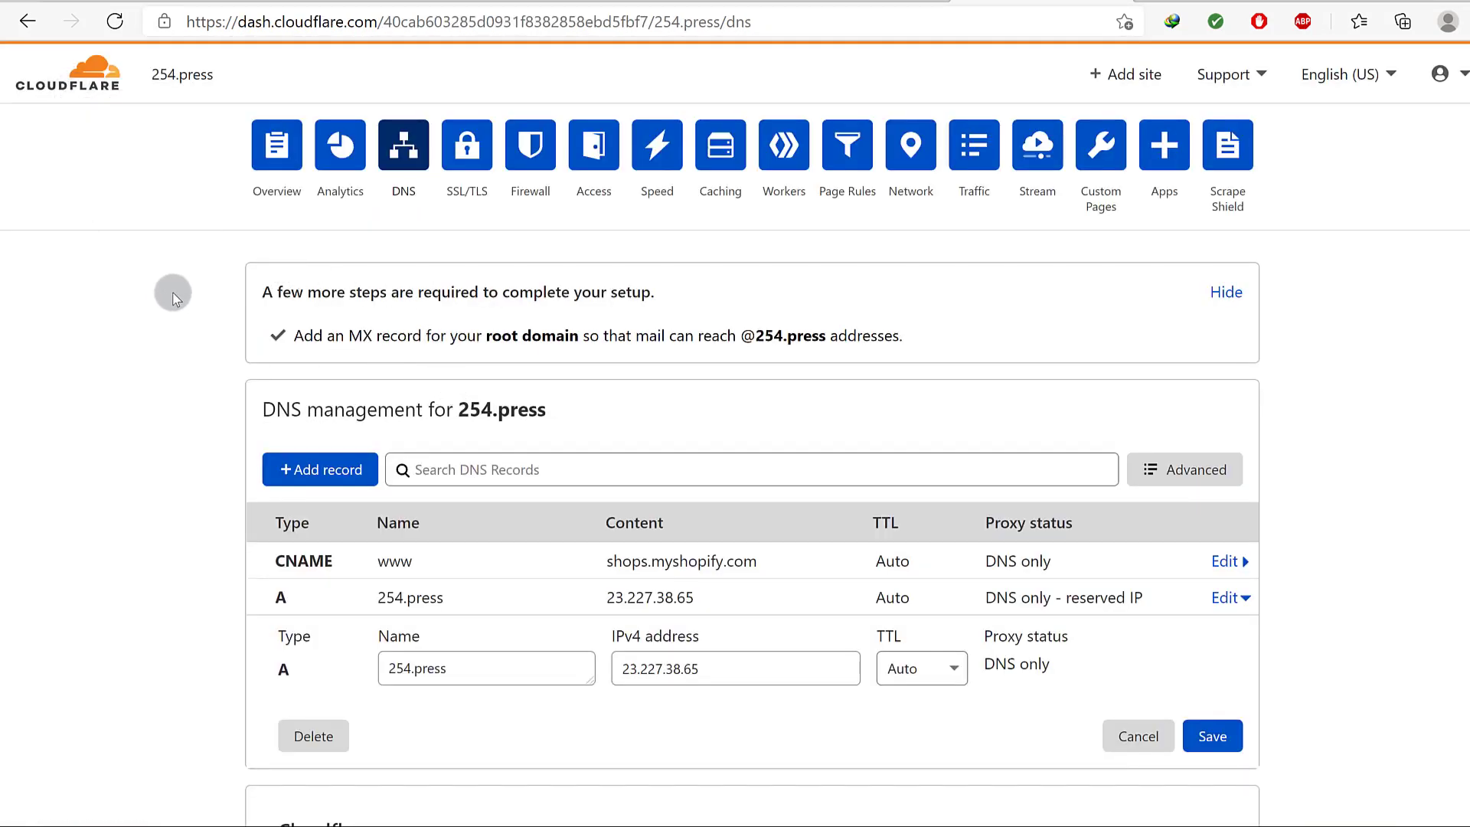
pyautogui.scroll(-3, 179, 304)
pyautogui.scroll(3, 179, 305)
pyautogui.click(842, 2)
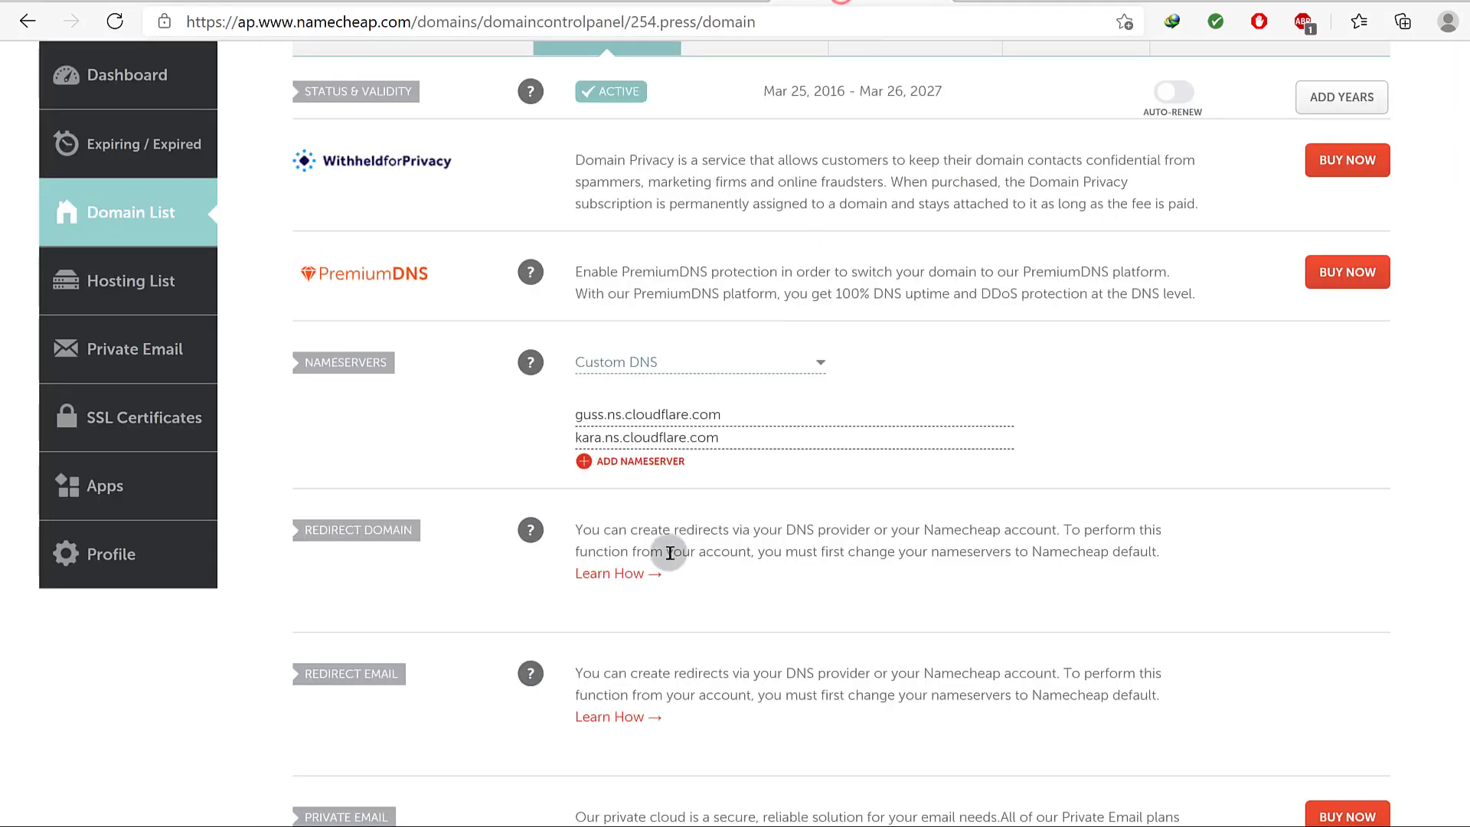
pyautogui.click(575, 414)
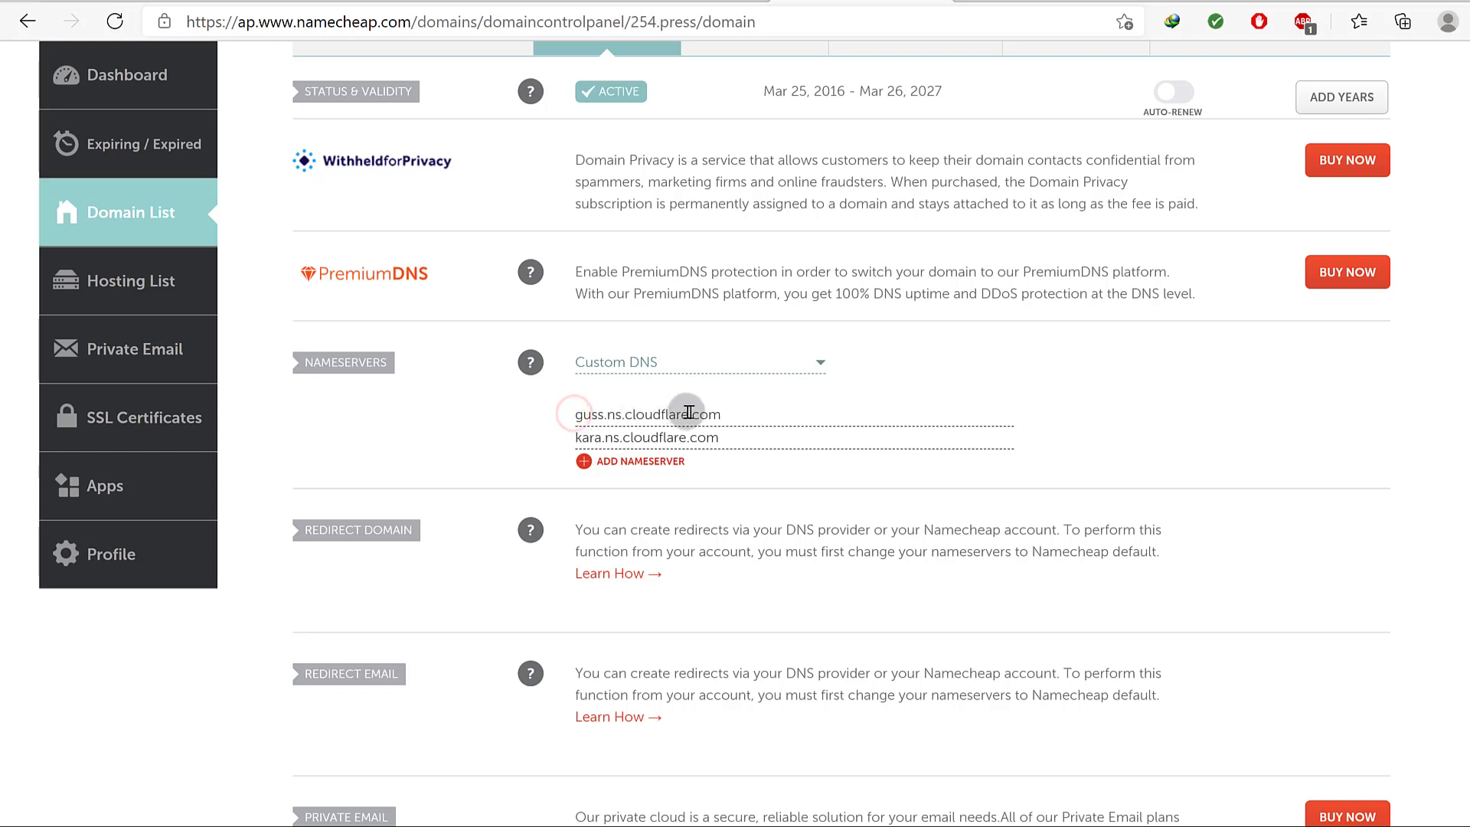
pyautogui.moveTo(304, 363); pyautogui.dragTo(386, 354)
pyautogui.click(415, 378)
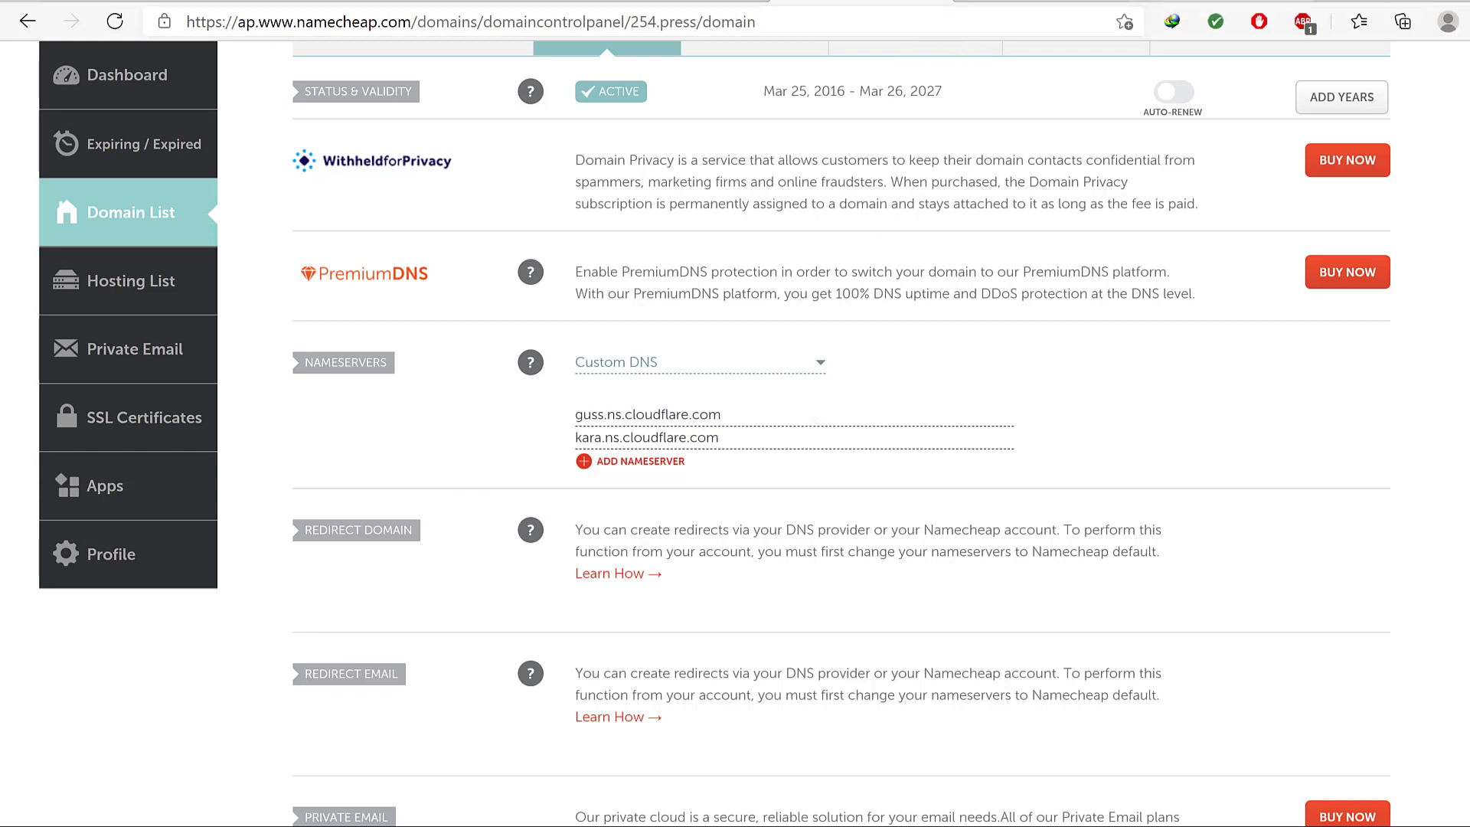
# - Open the DNS records in the other Cloudflare tab and compare them with Shopify's required CNAME and A record values
pyautogui.click(1157, 1)
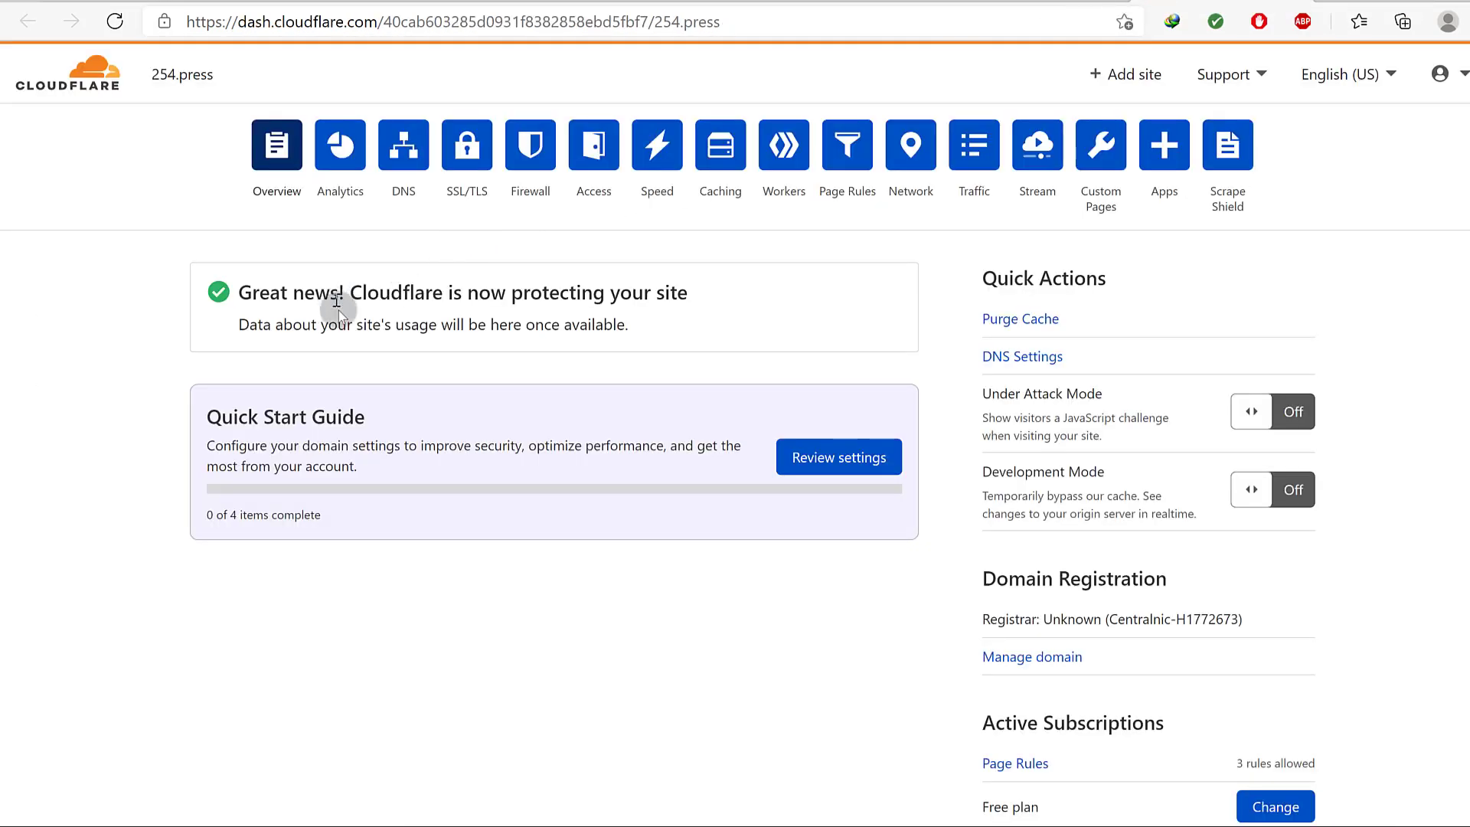
pyautogui.click(404, 145)
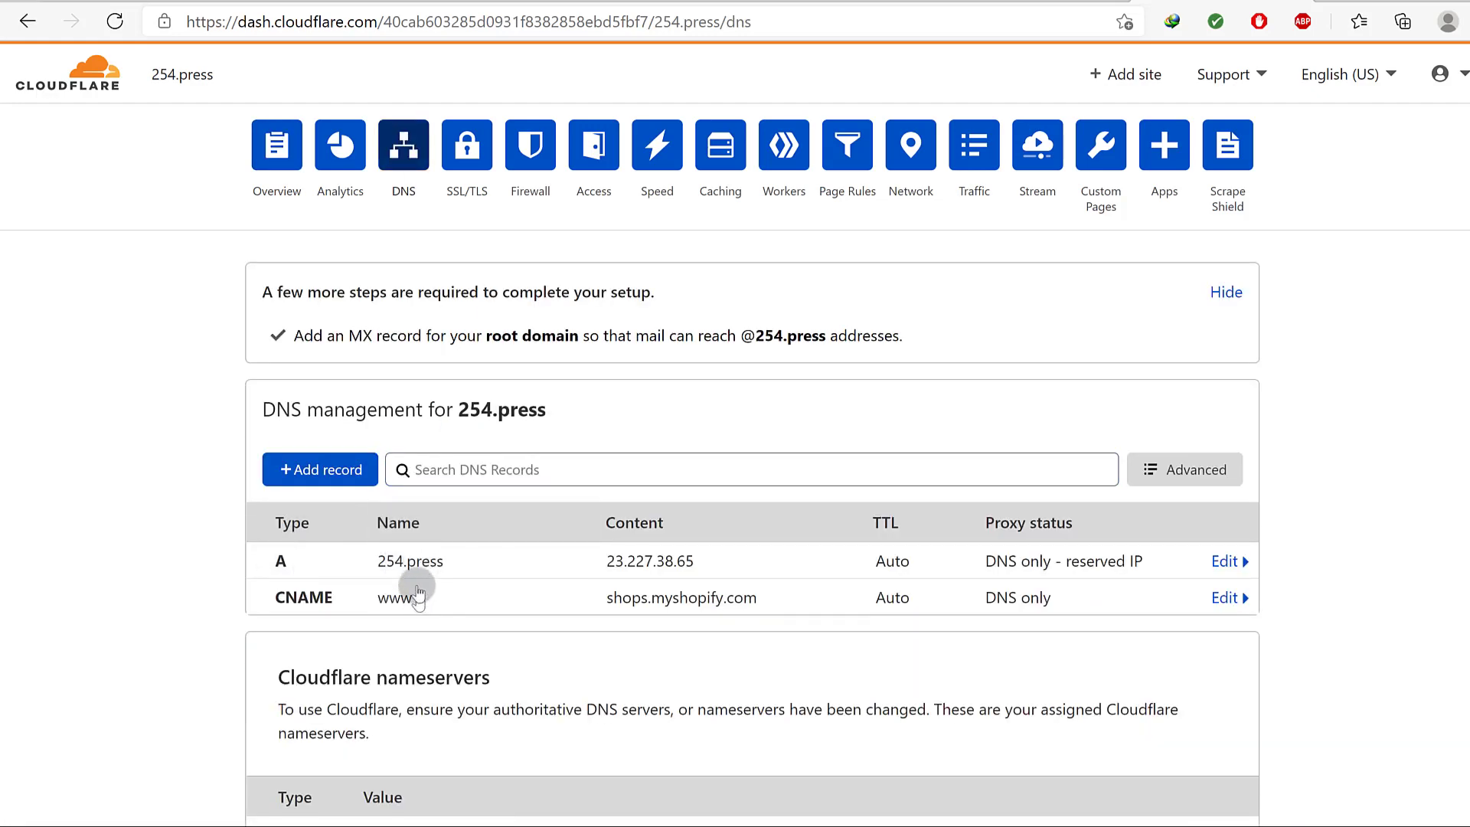
pyautogui.click(331, 2)
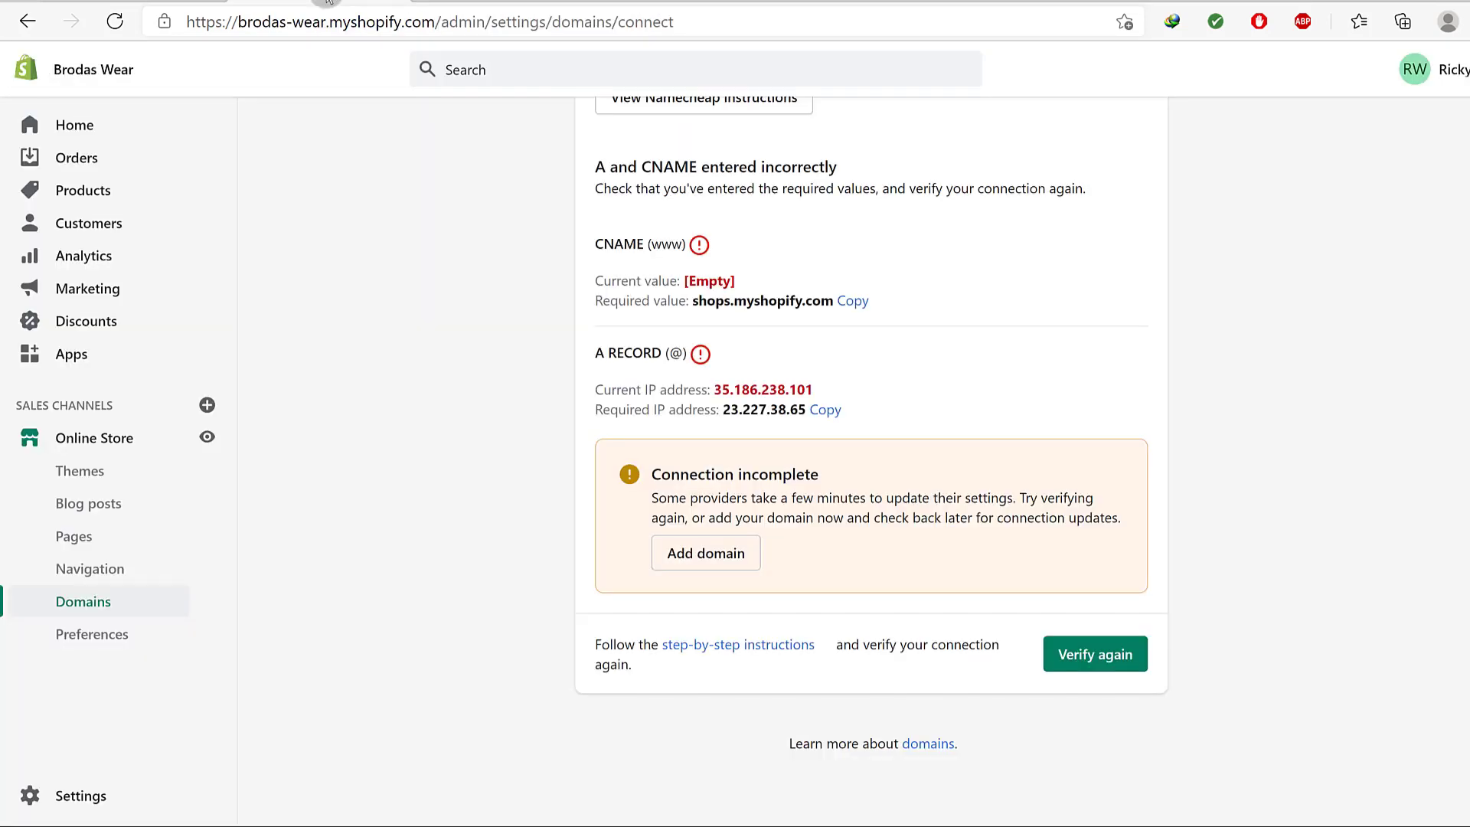
pyautogui.scroll(3, 679, 417)
pyautogui.scroll(-3, 664, 348)
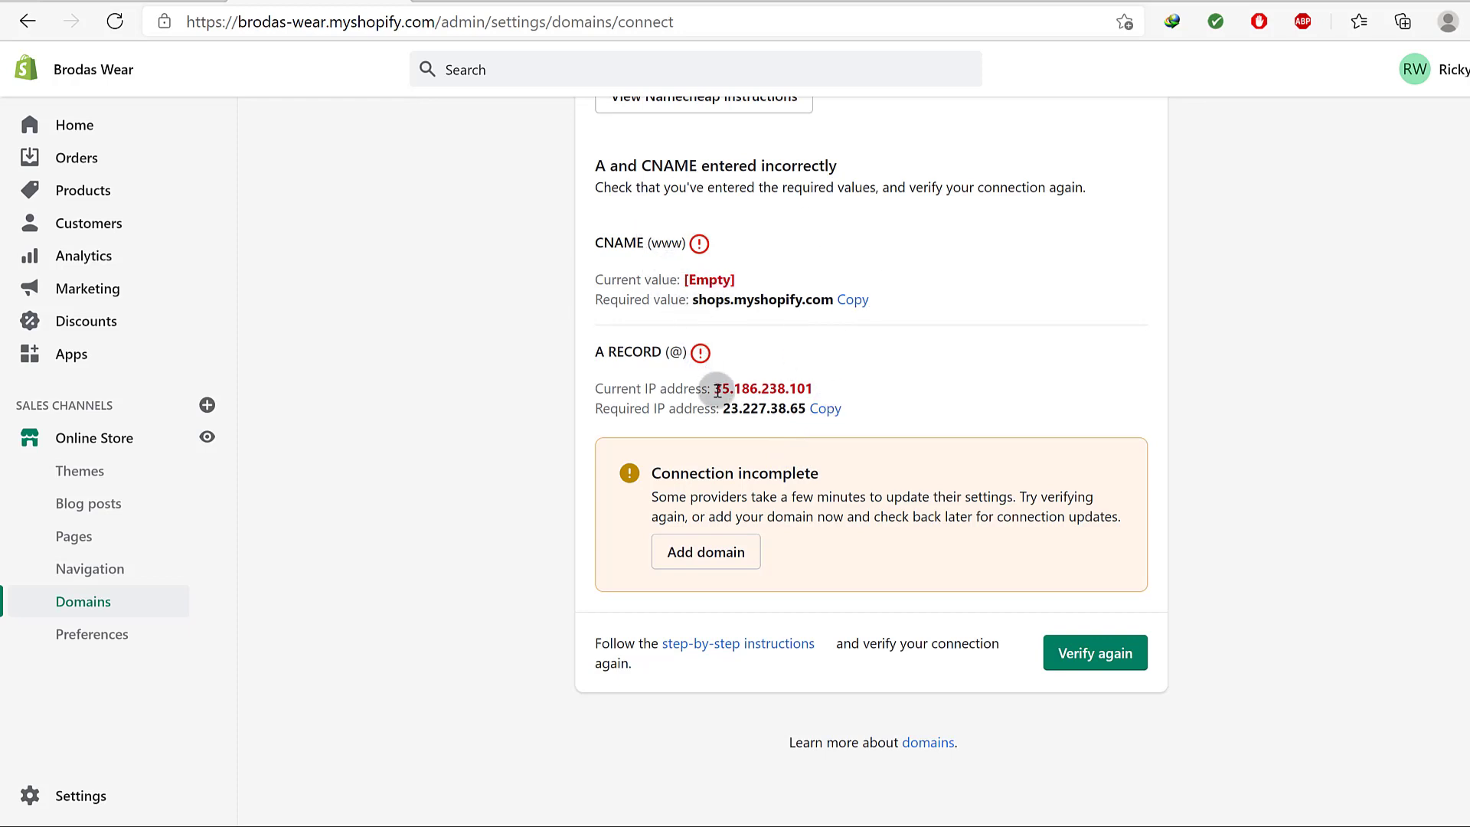
pyautogui.moveTo(725, 409); pyautogui.dragTo(810, 411)
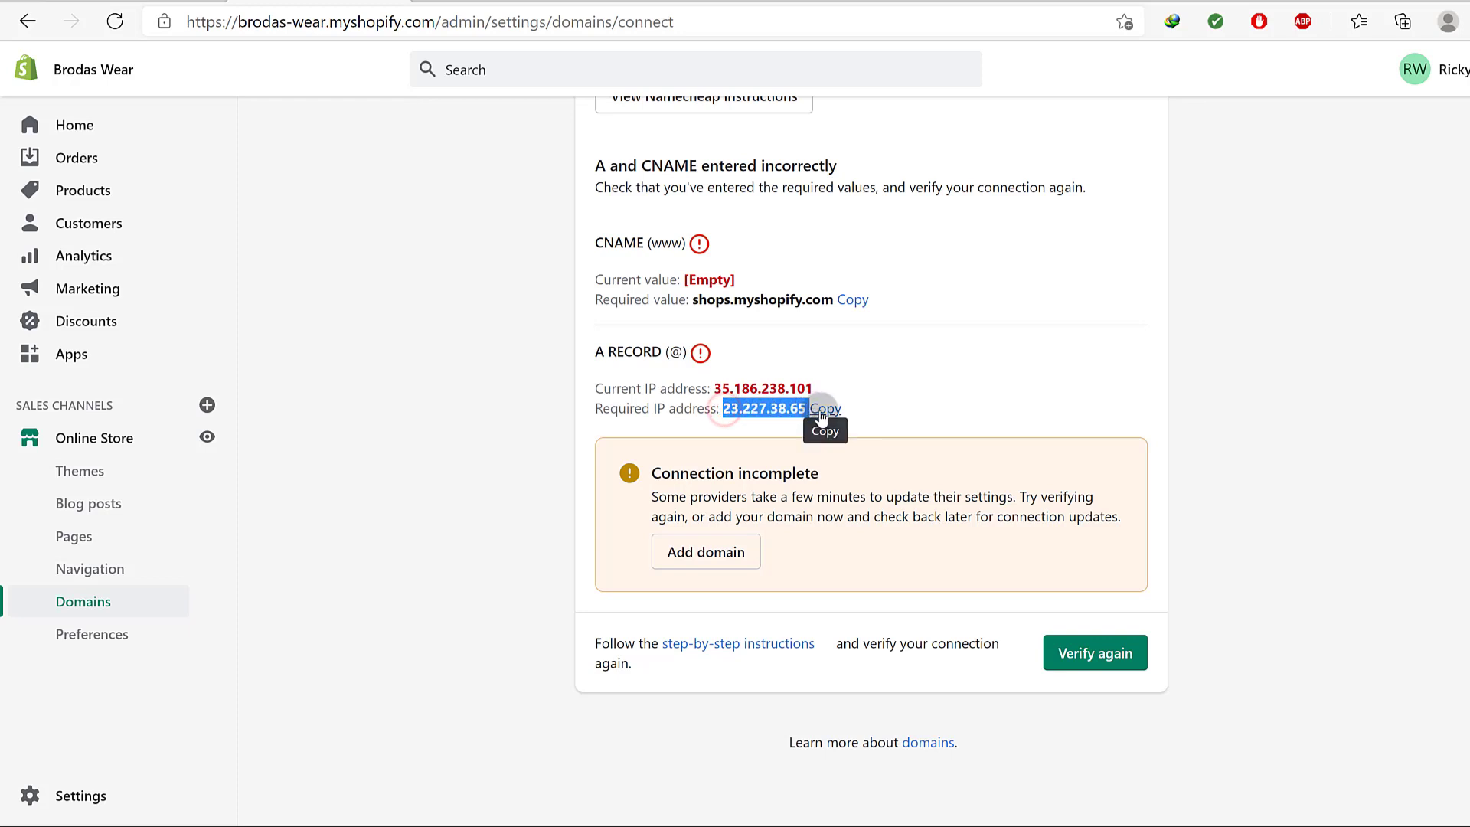
pyautogui.moveTo(606, 351); pyautogui.dragTo(682, 351)
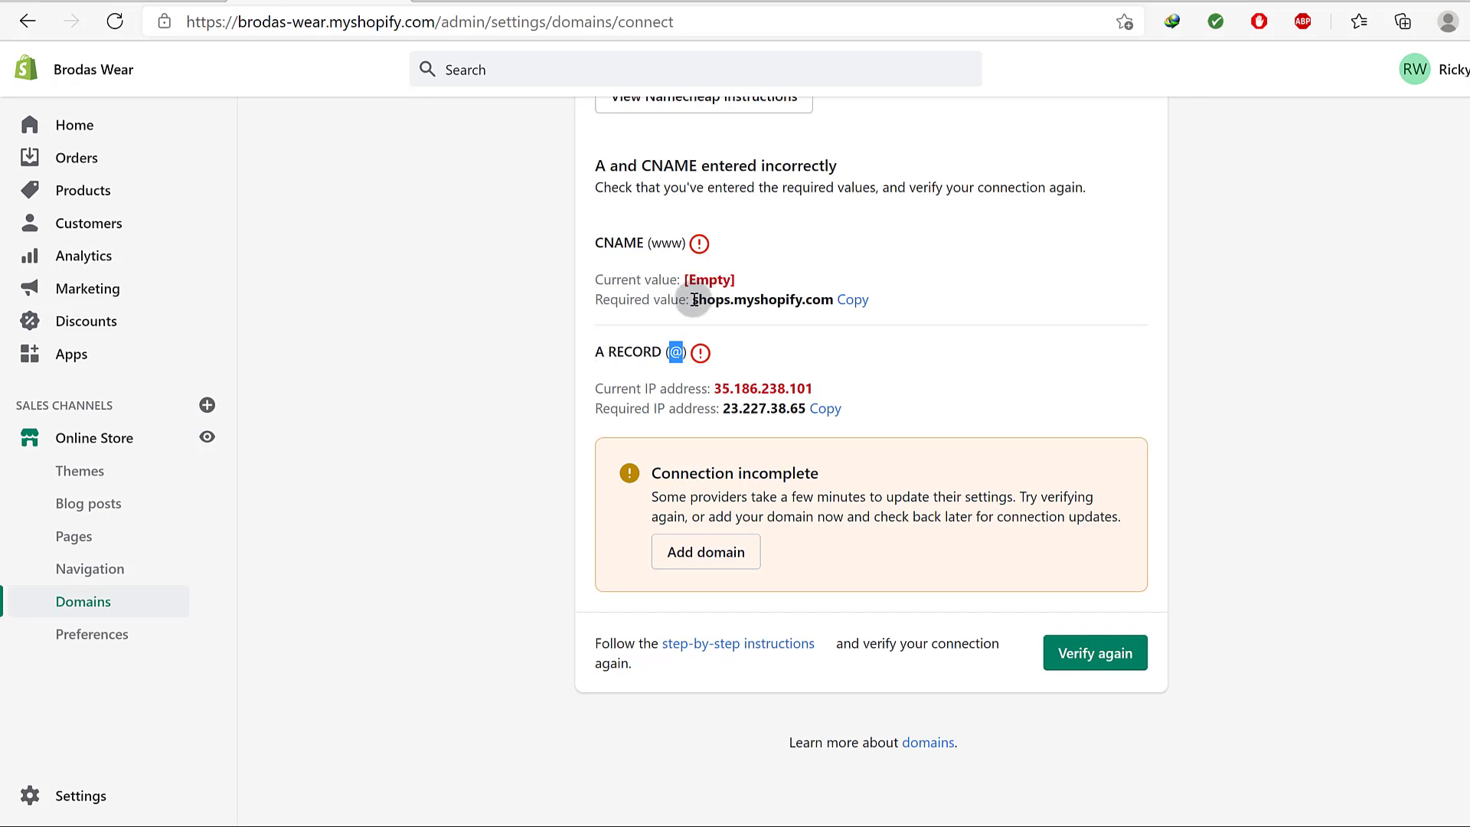
pyautogui.moveTo(694, 299); pyautogui.dragTo(805, 300)
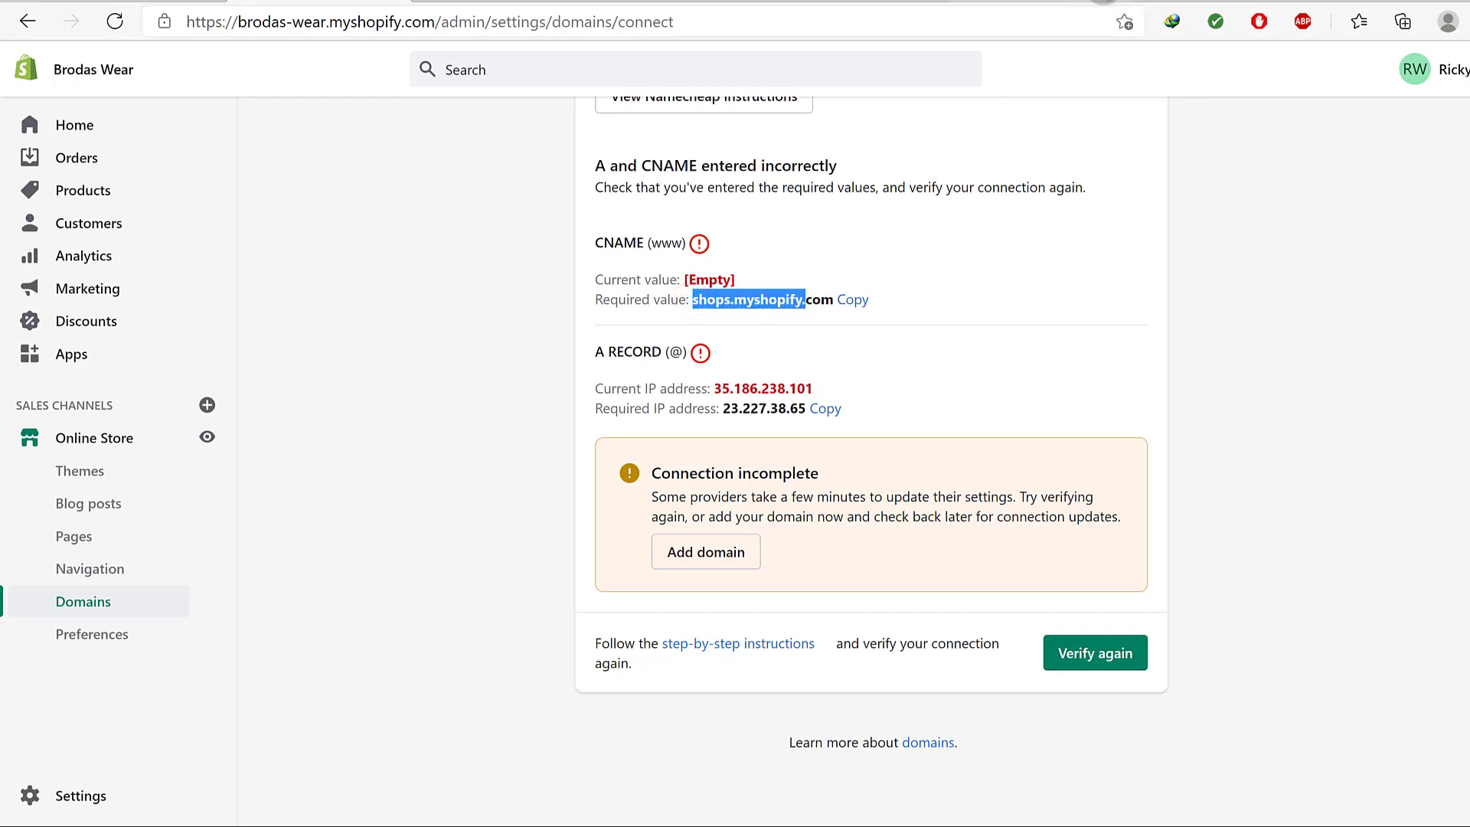
pyautogui.click(1156, 1)
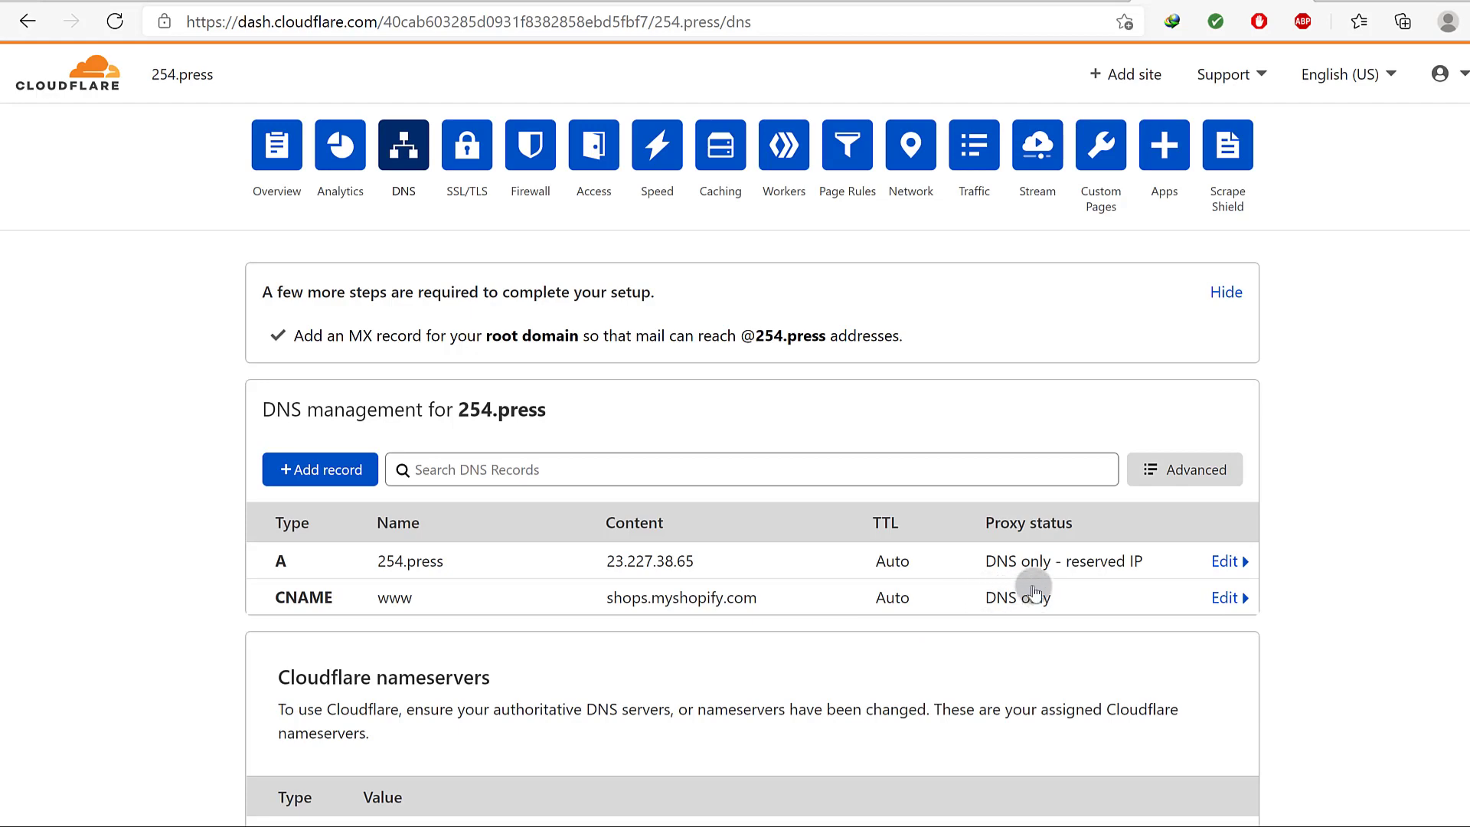
pyautogui.scroll(-3, 1022, 585)
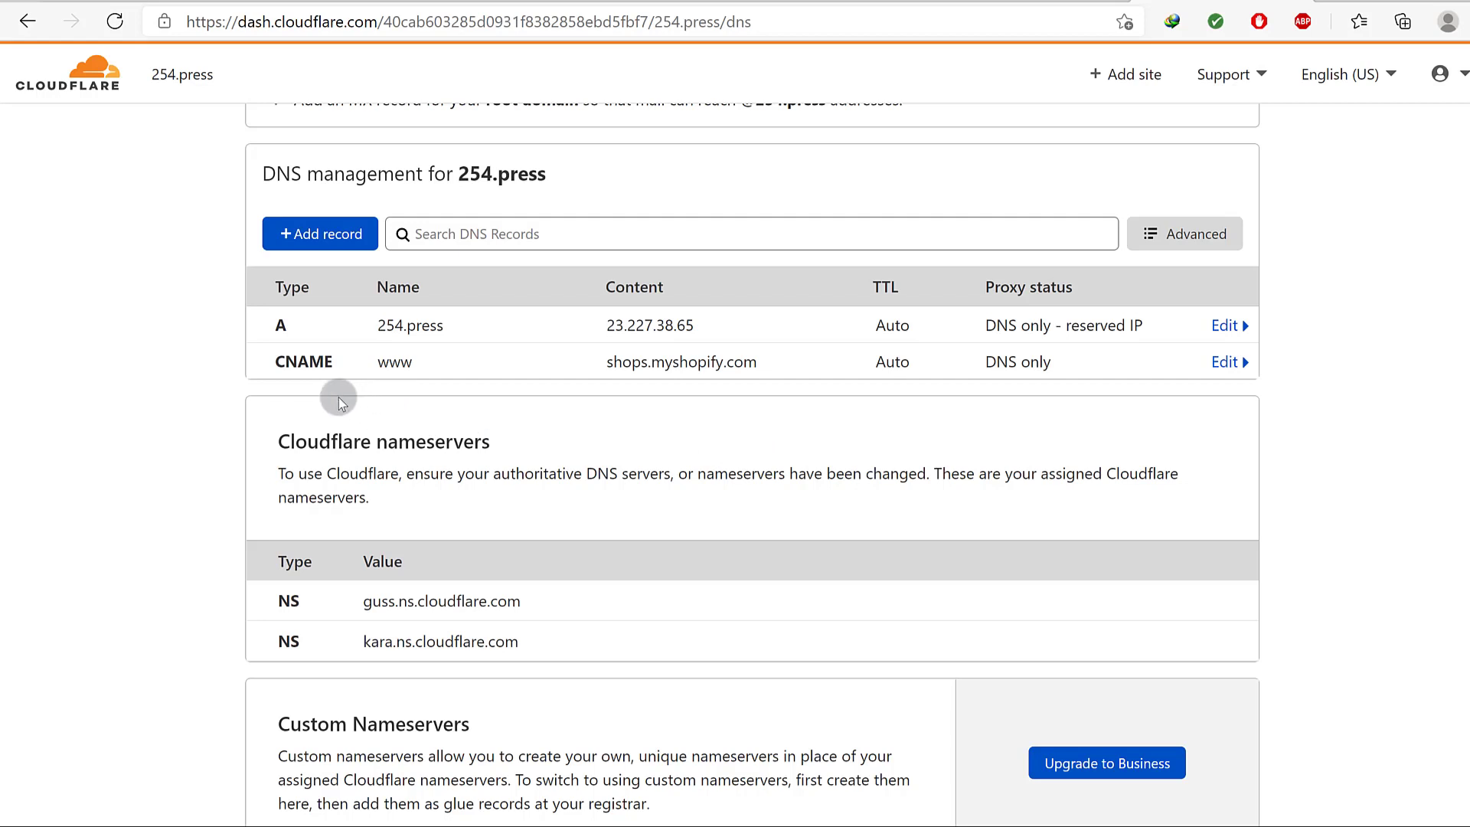
pyautogui.click(308, 232)
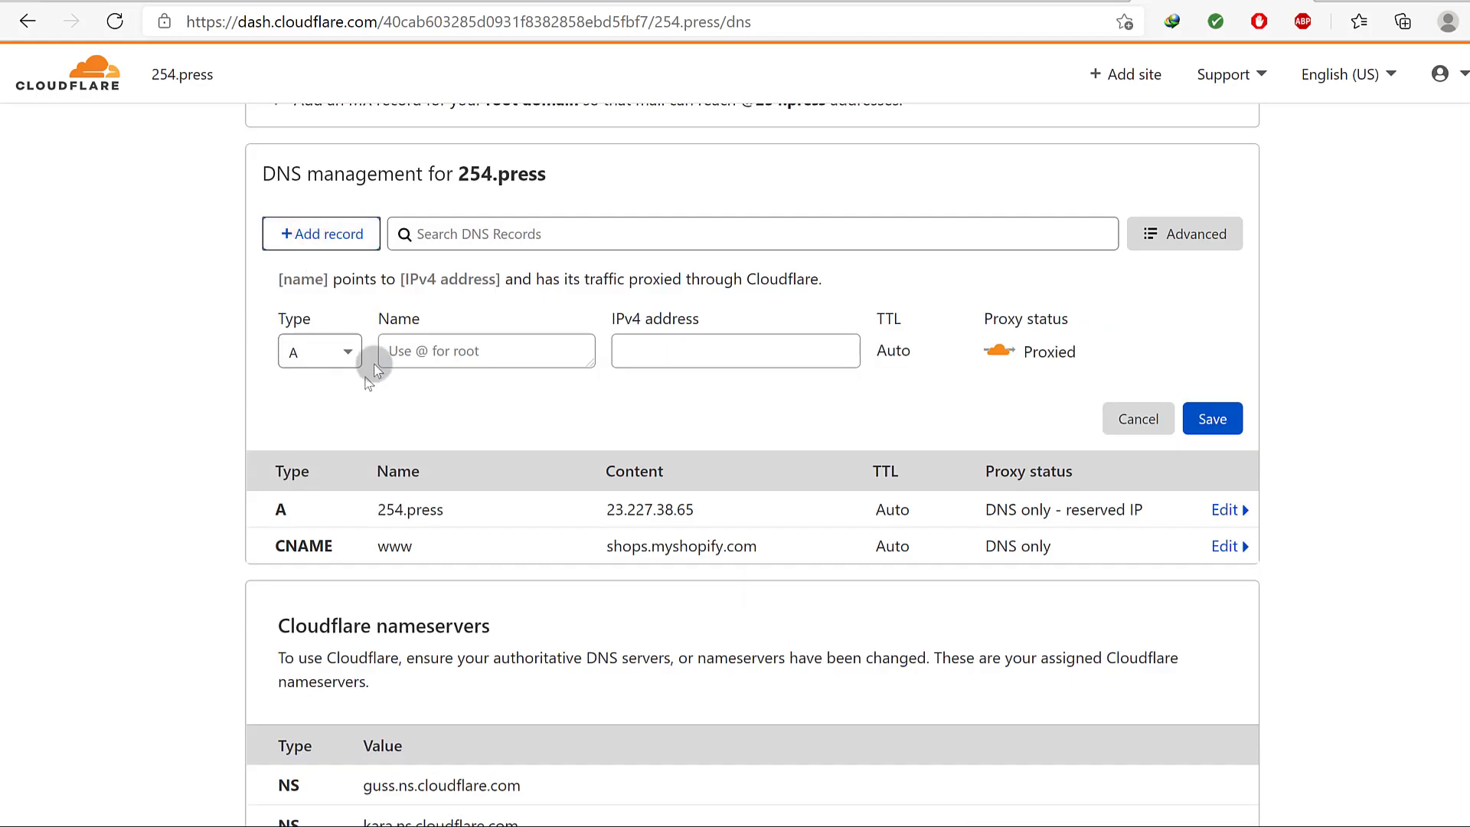
pyautogui.click(346, 354)
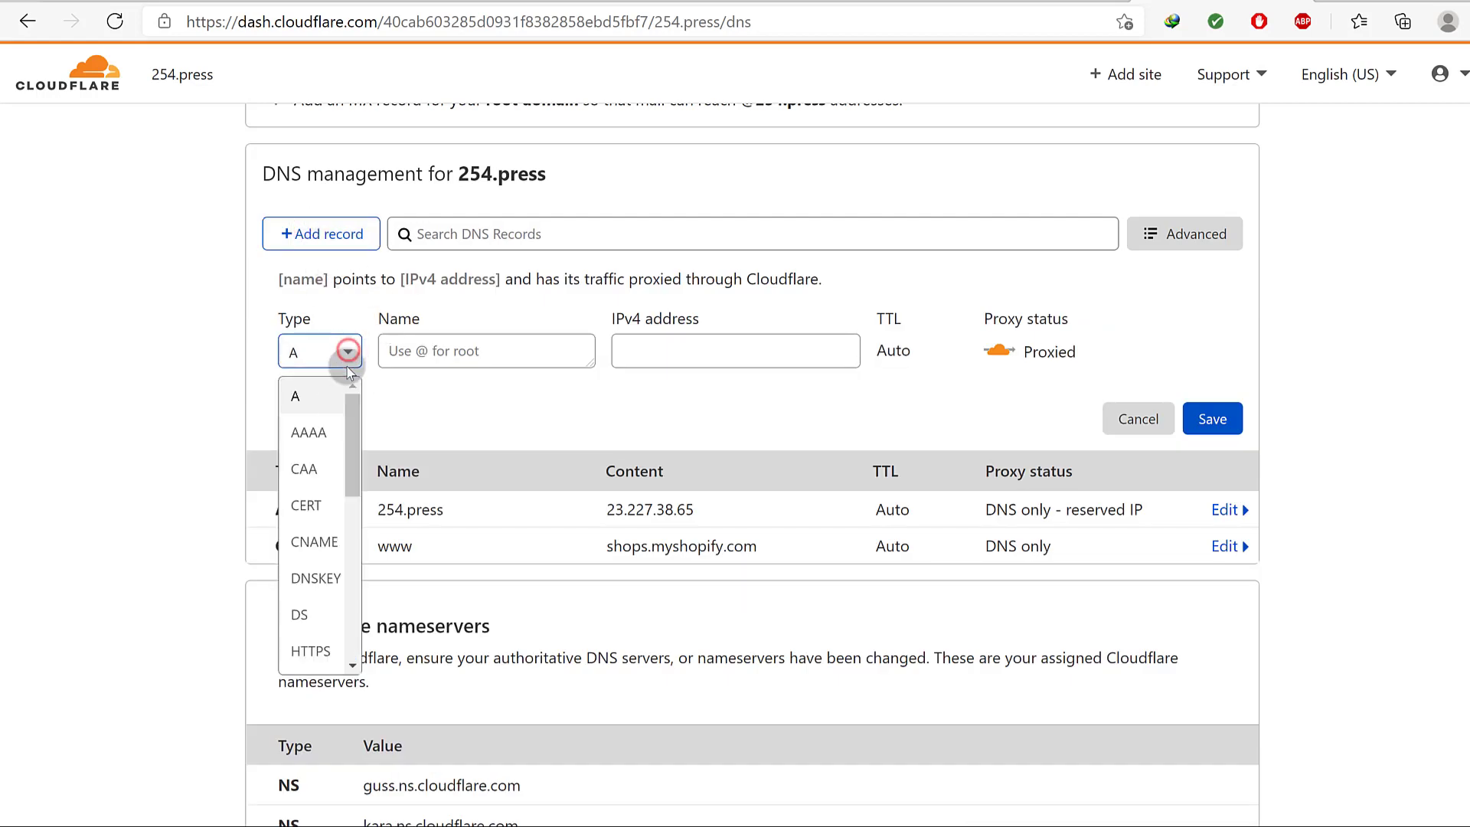
pyautogui.moveTo(351, 439); pyautogui.dragTo(384, 529)
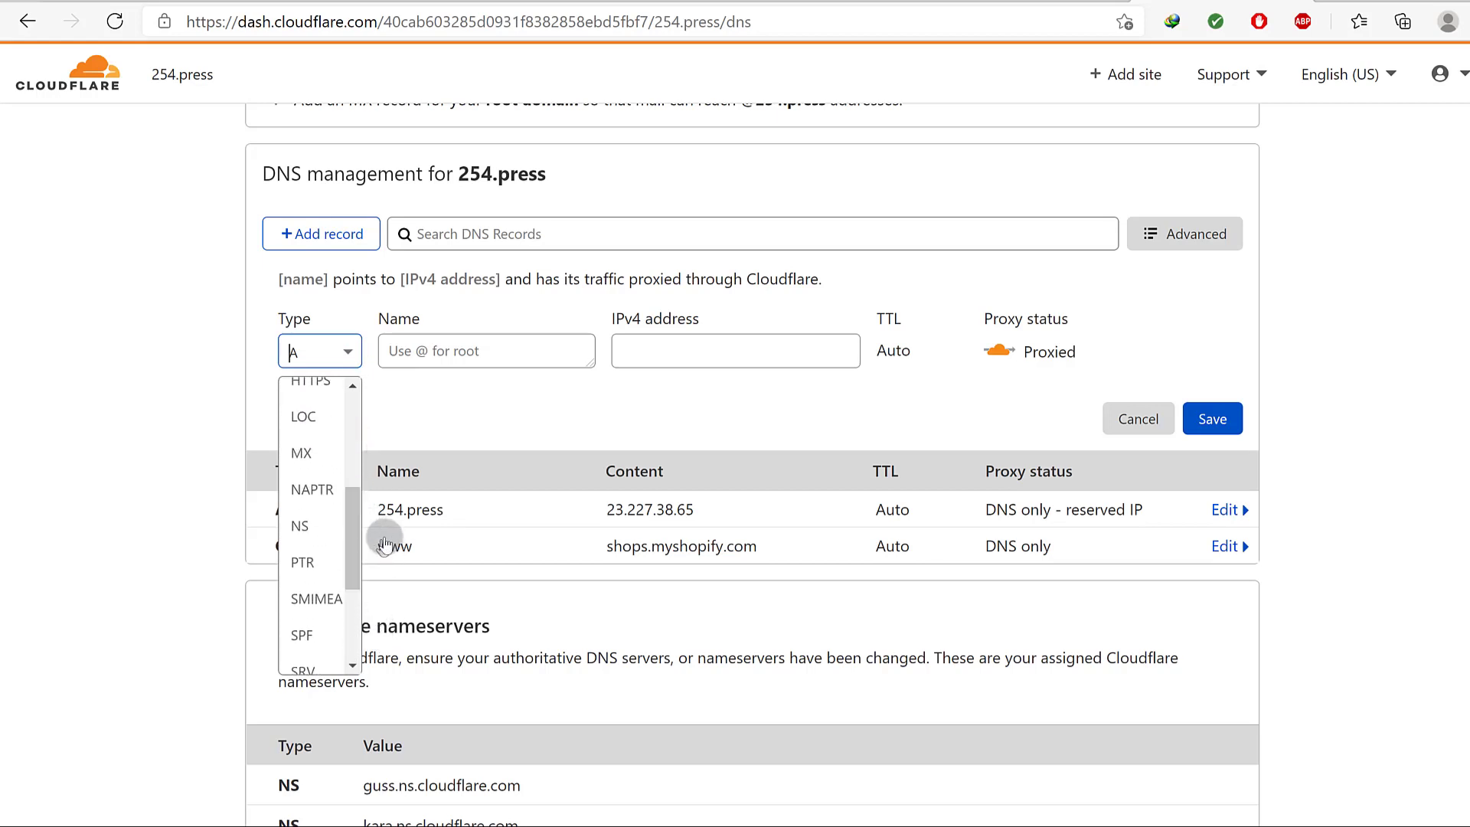
pyautogui.click(300, 454)
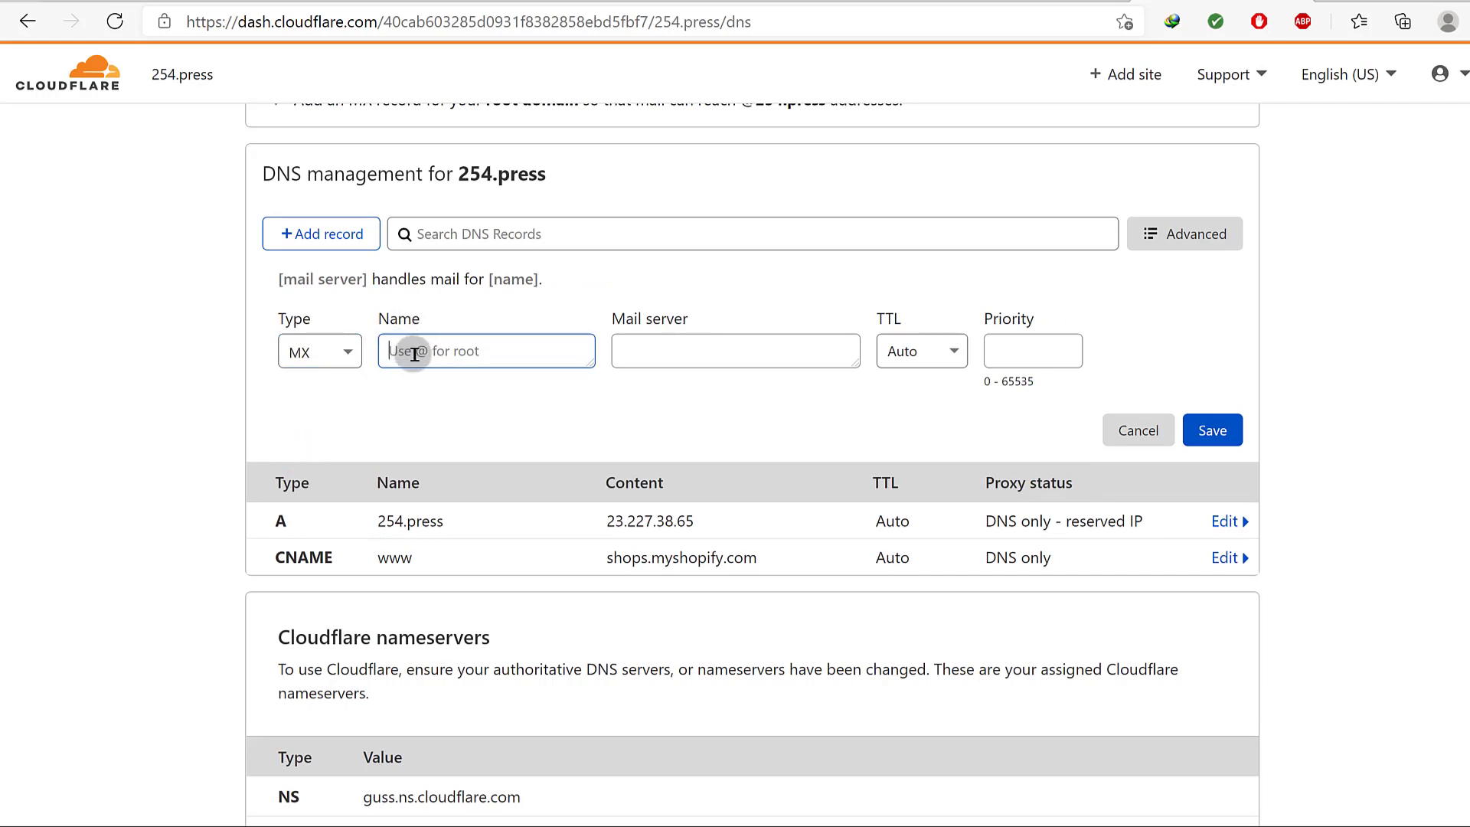
pyautogui.click(445, 354)
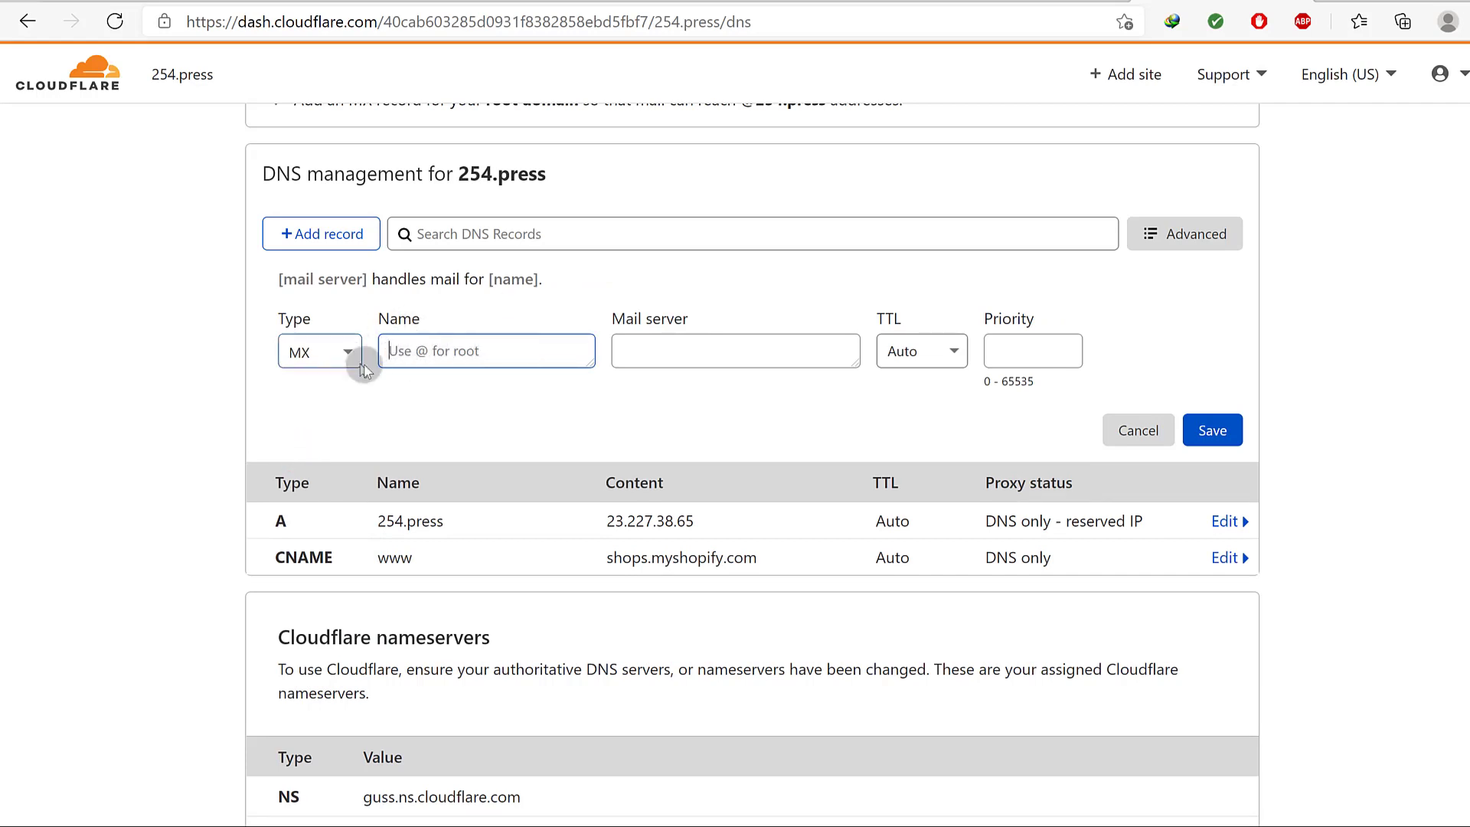
pyautogui.click(641, 349)
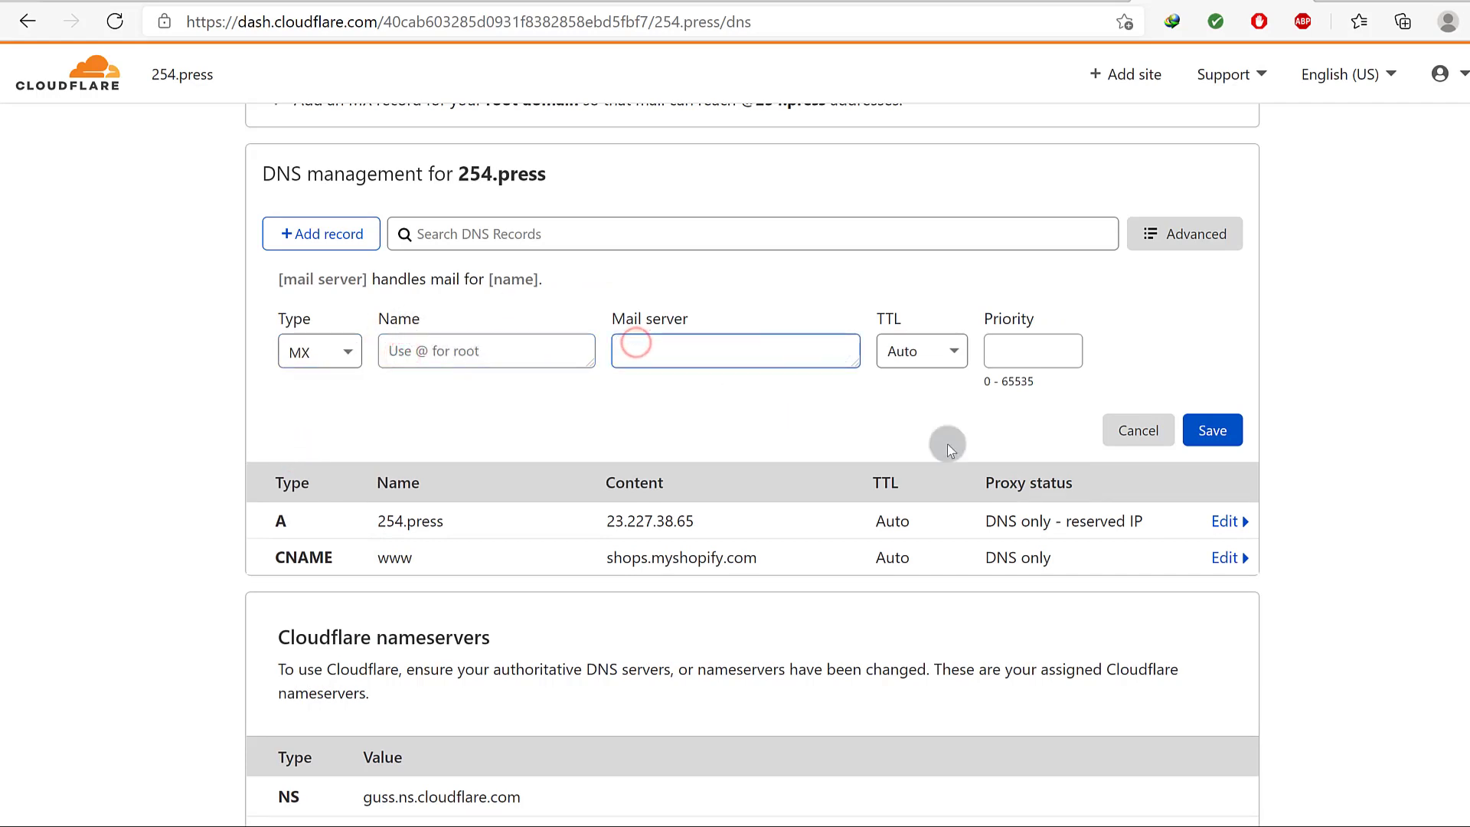
pyautogui.click(1138, 430)
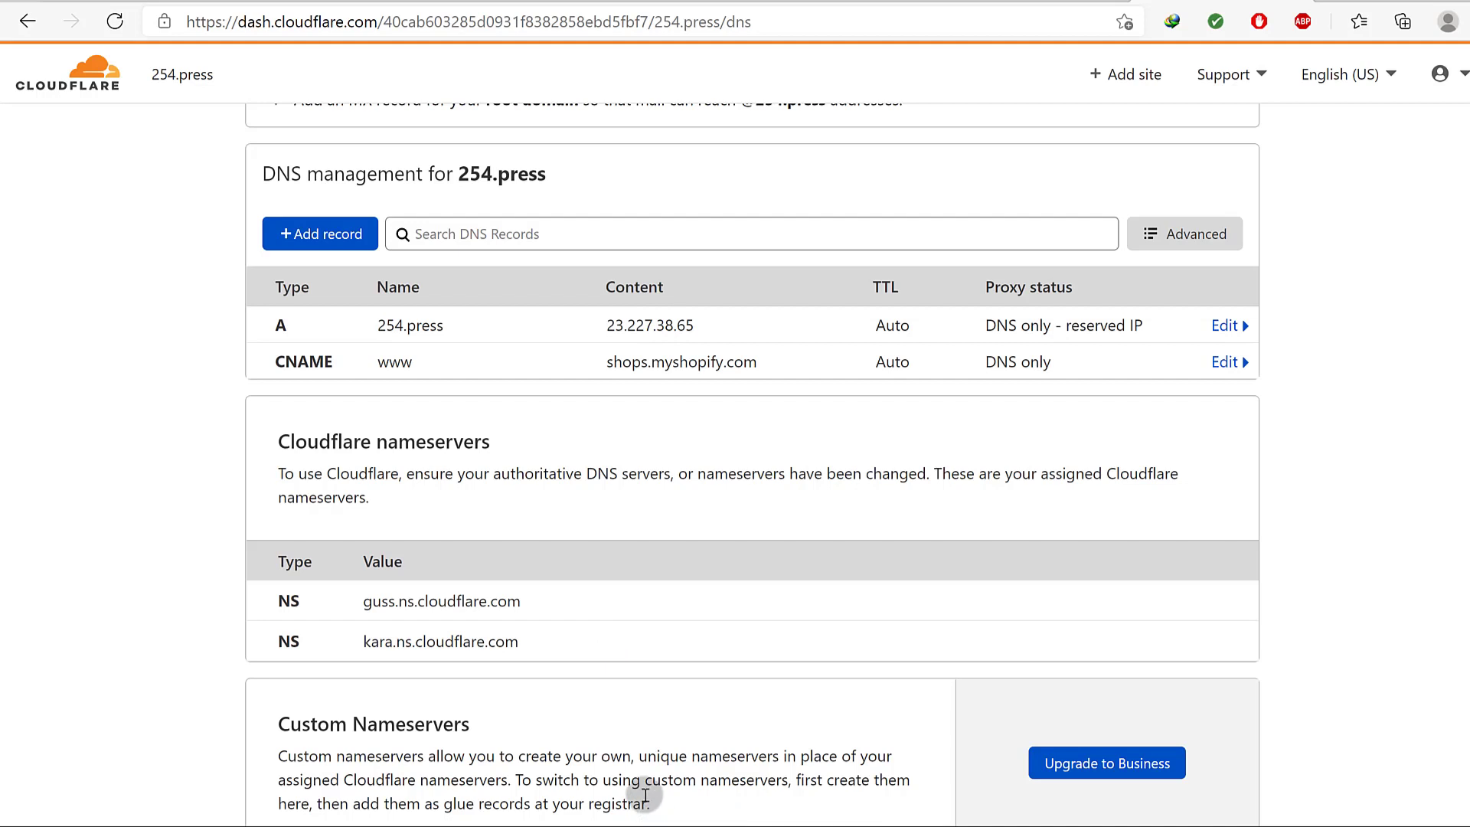
# - Switch to Opera in a new private window and turn on its VPN
pyautogui.press('super')
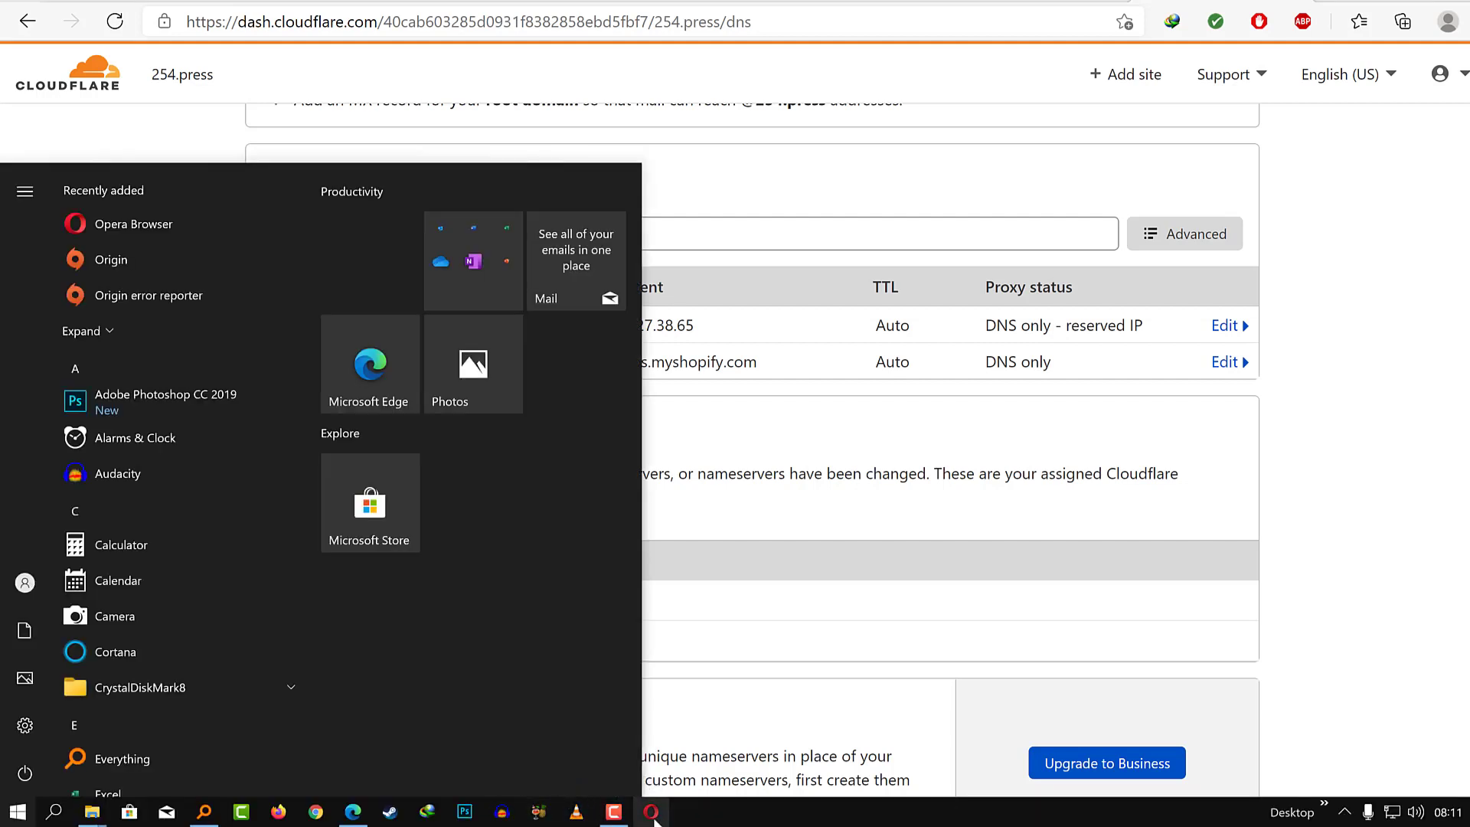
pyautogui.rightClick(651, 813)
pyautogui.click(613, 699)
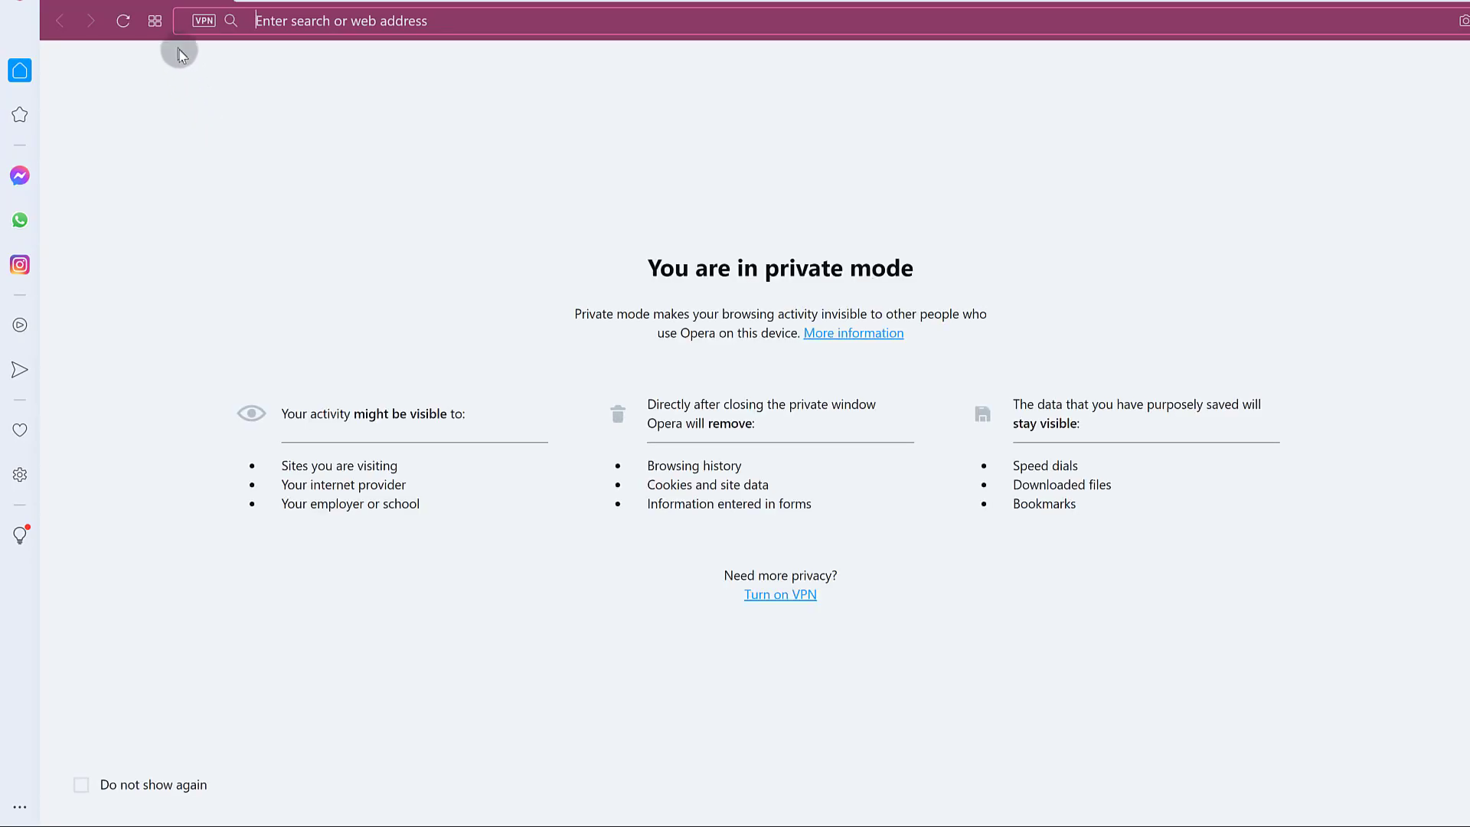
pyautogui.click(210, 21)
pyautogui.click(273, 379)
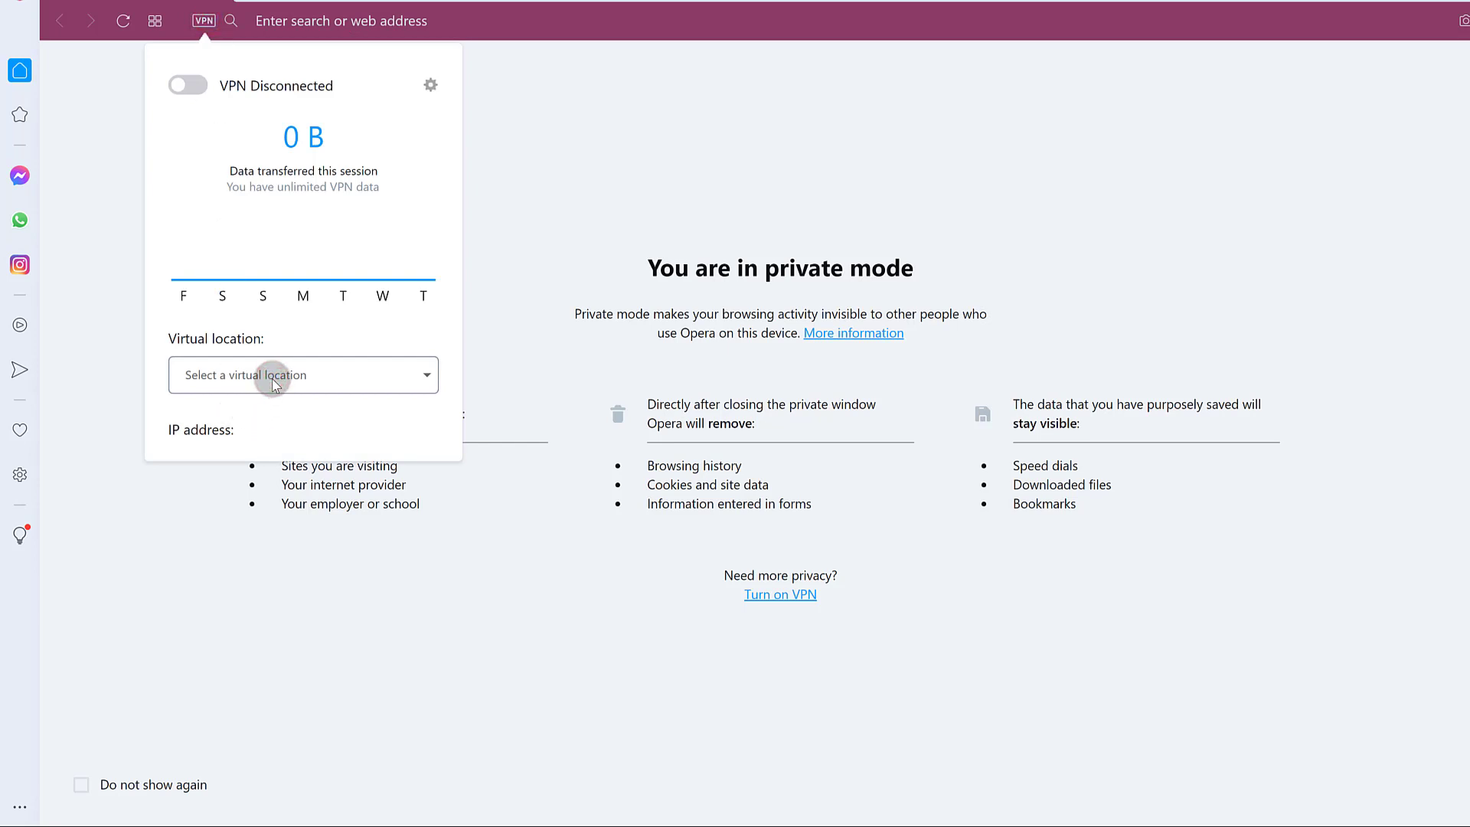
pyautogui.click(198, 86)
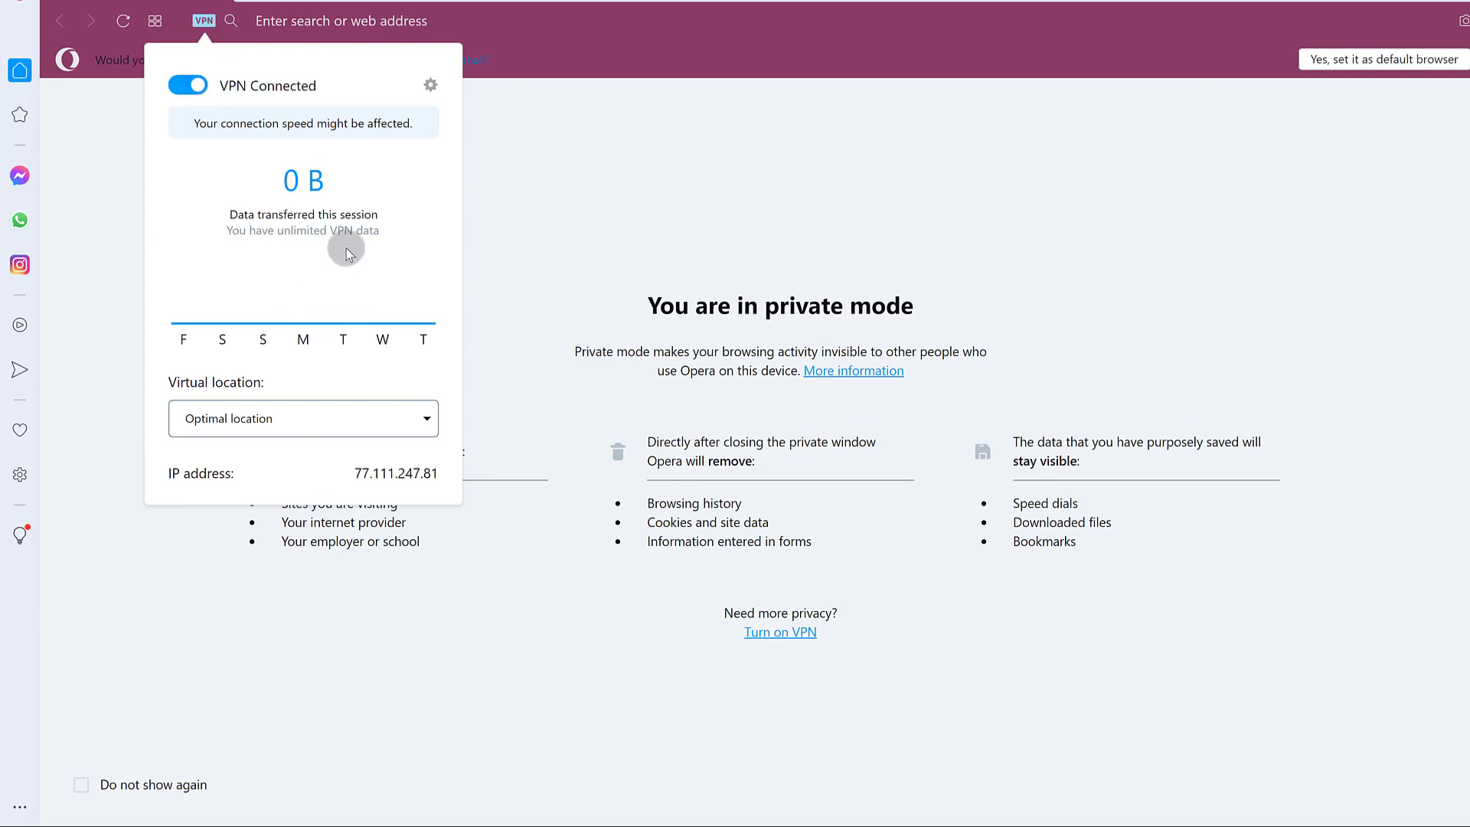
# - Set the VPN's virtual location to Europe
pyautogui.click(351, 418)
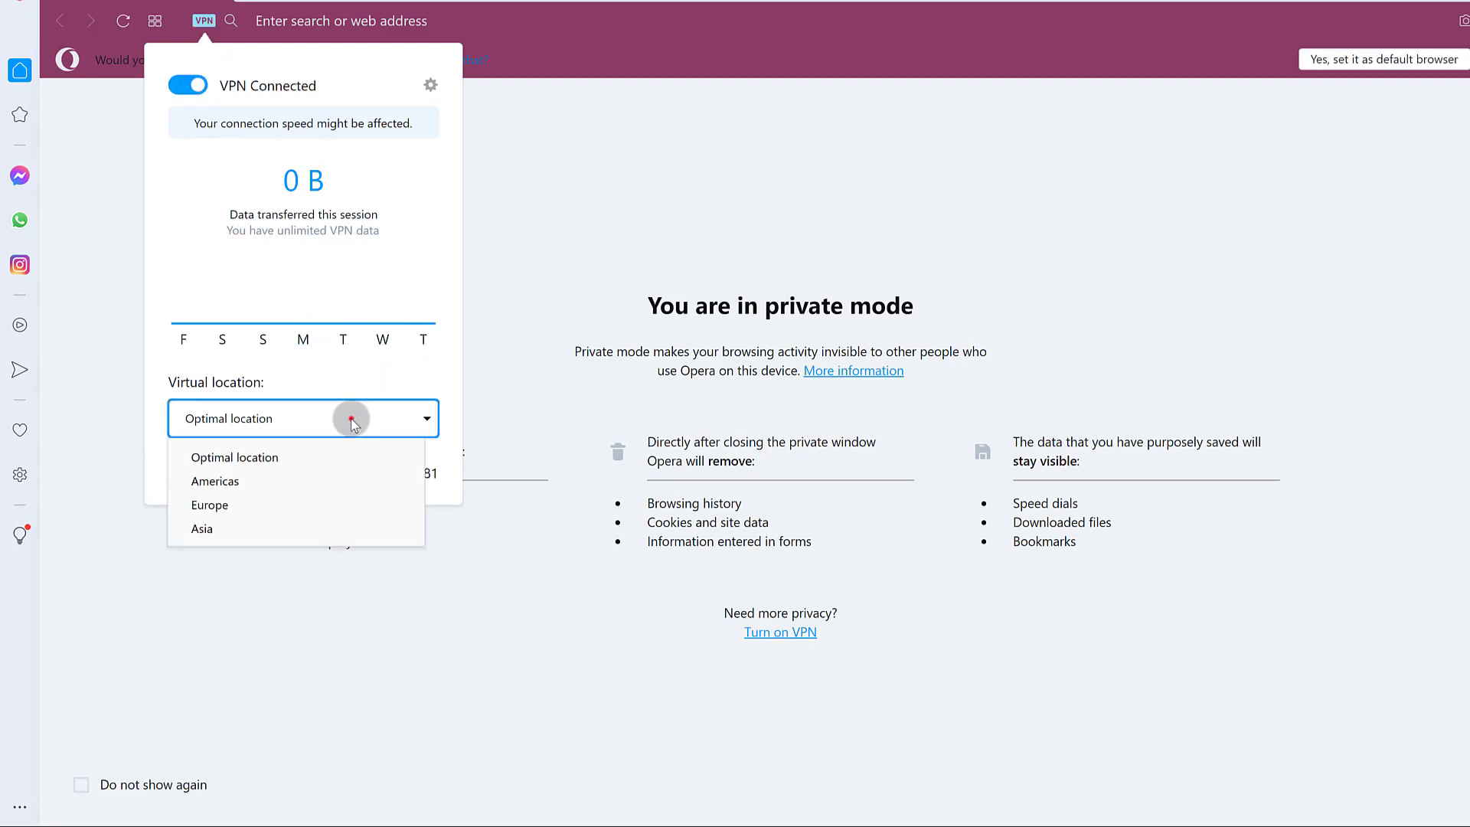
pyautogui.click(251, 506)
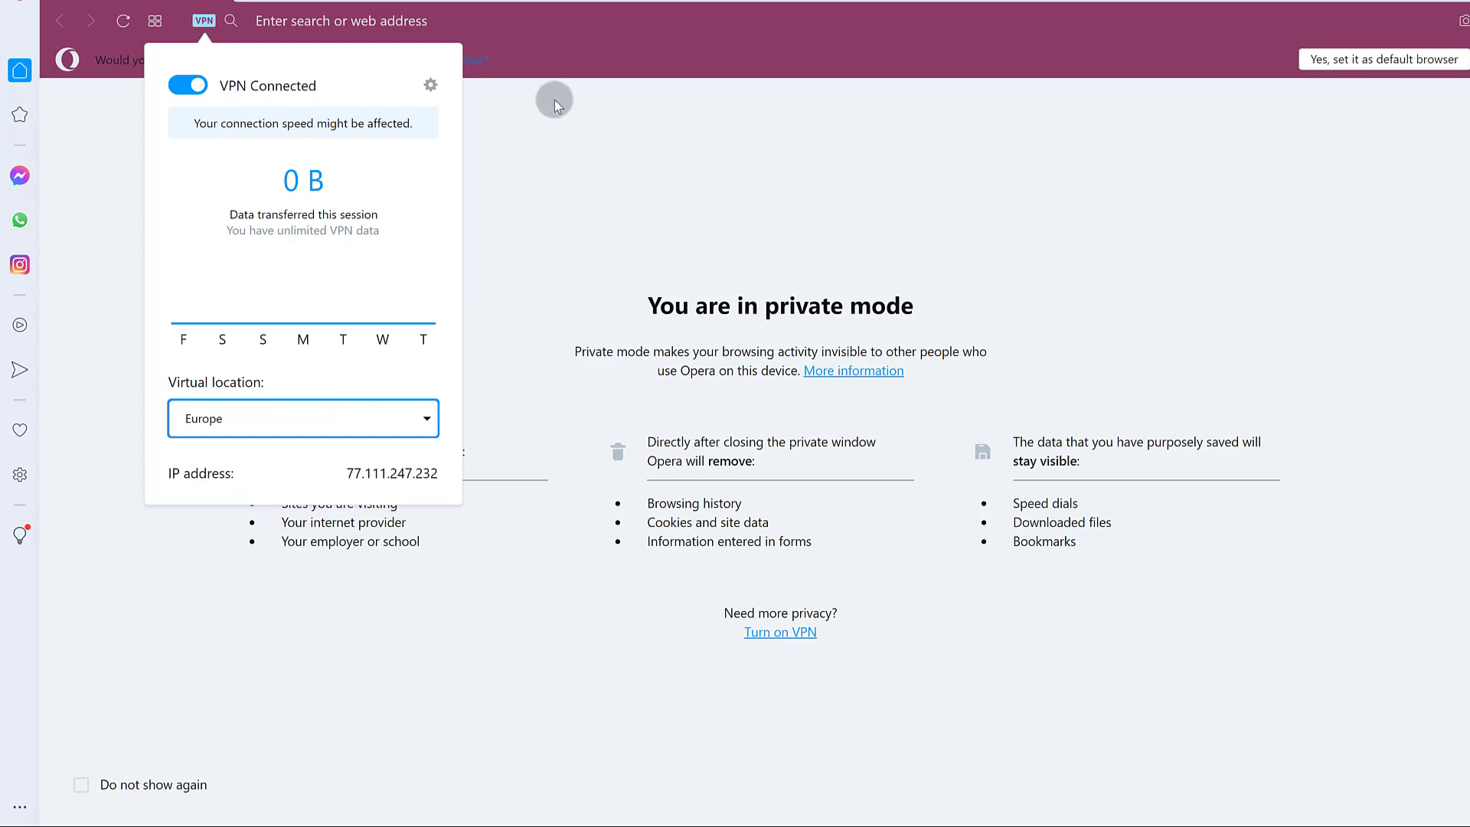
pyautogui.click(555, 90)
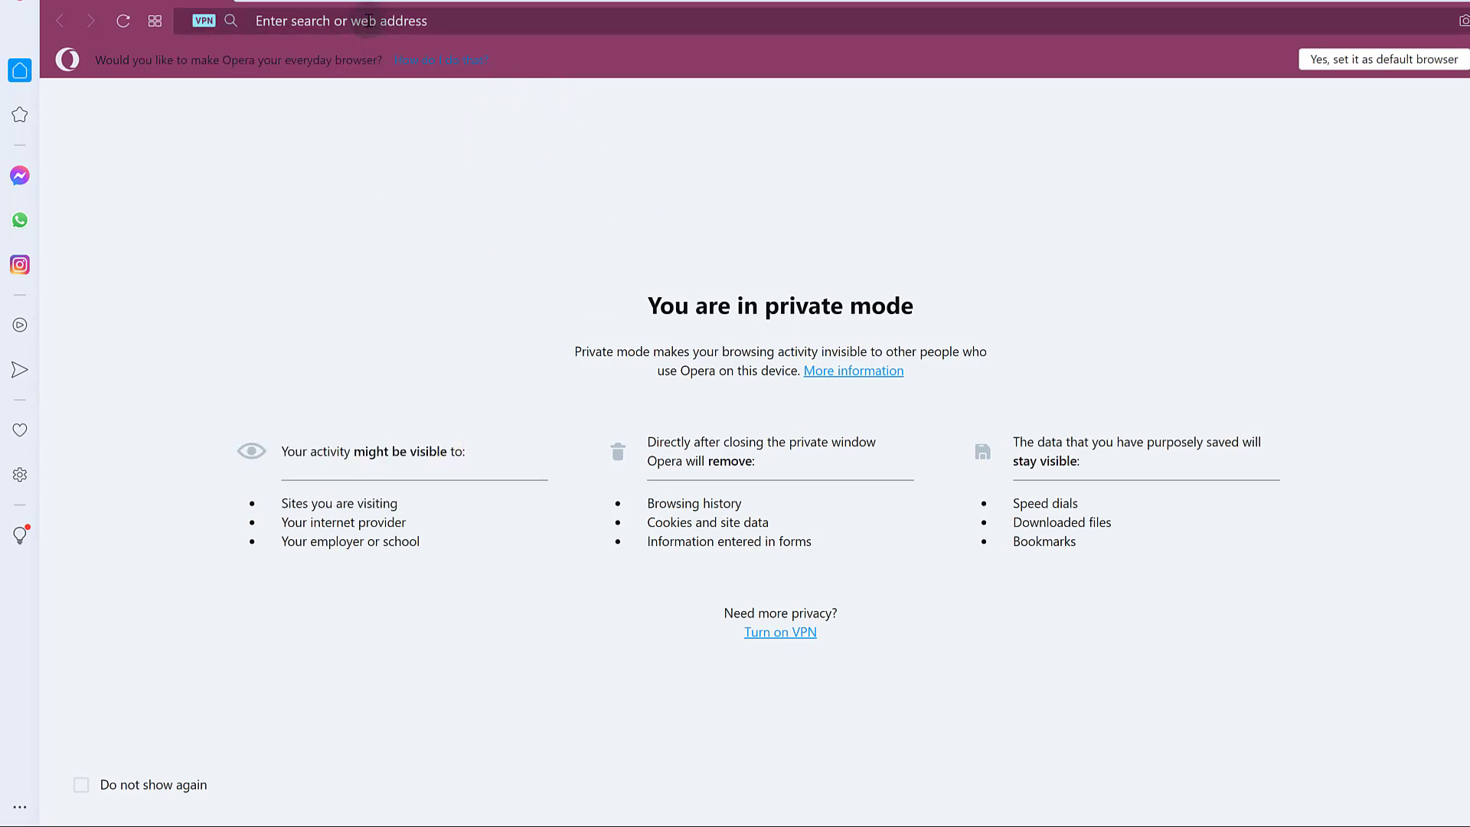
# - Change the VPN's virtual location to Asia
pyautogui.click(308, 21)
pyautogui.click(205, 23)
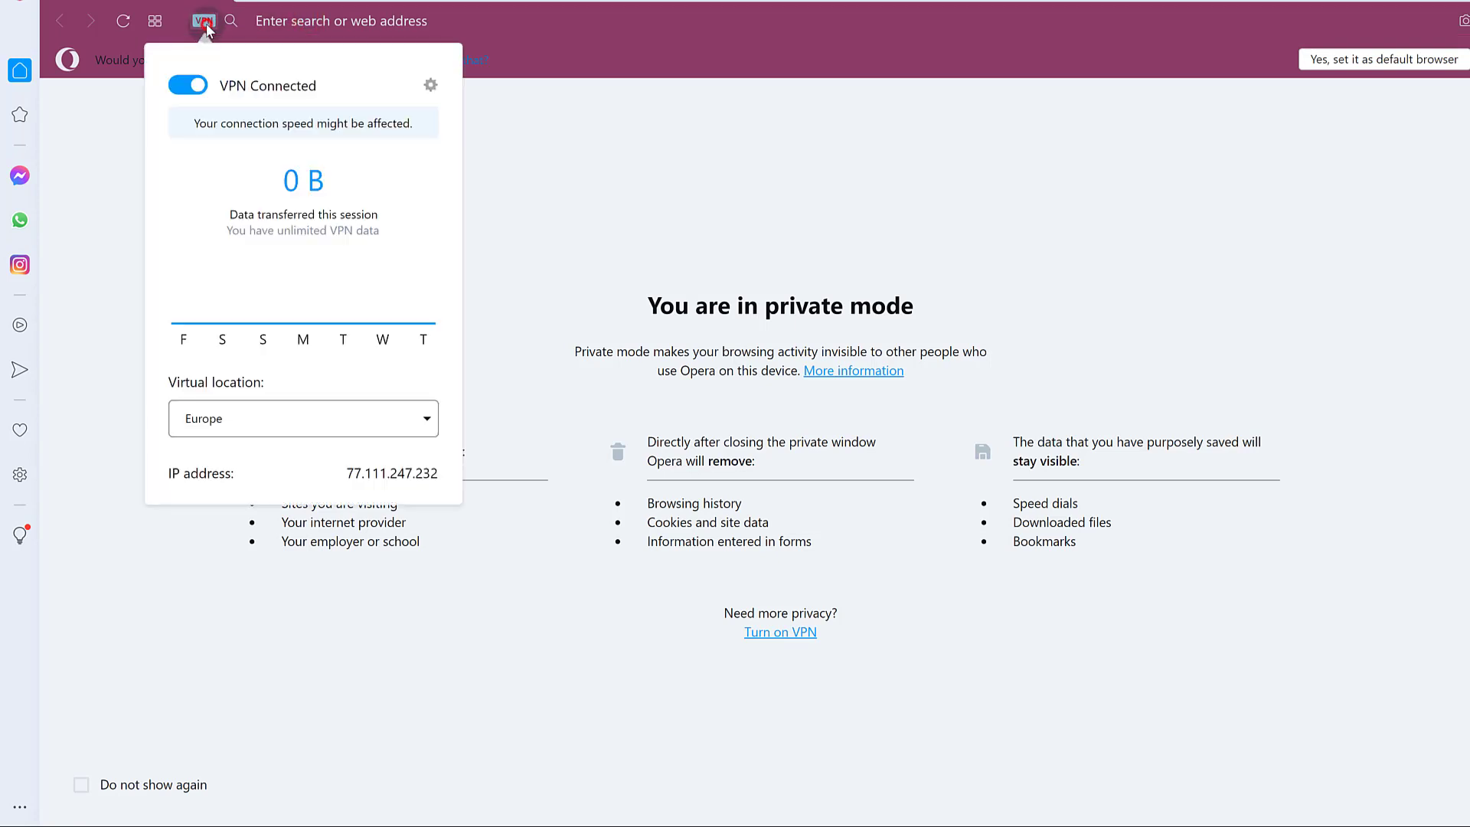
pyautogui.click(233, 419)
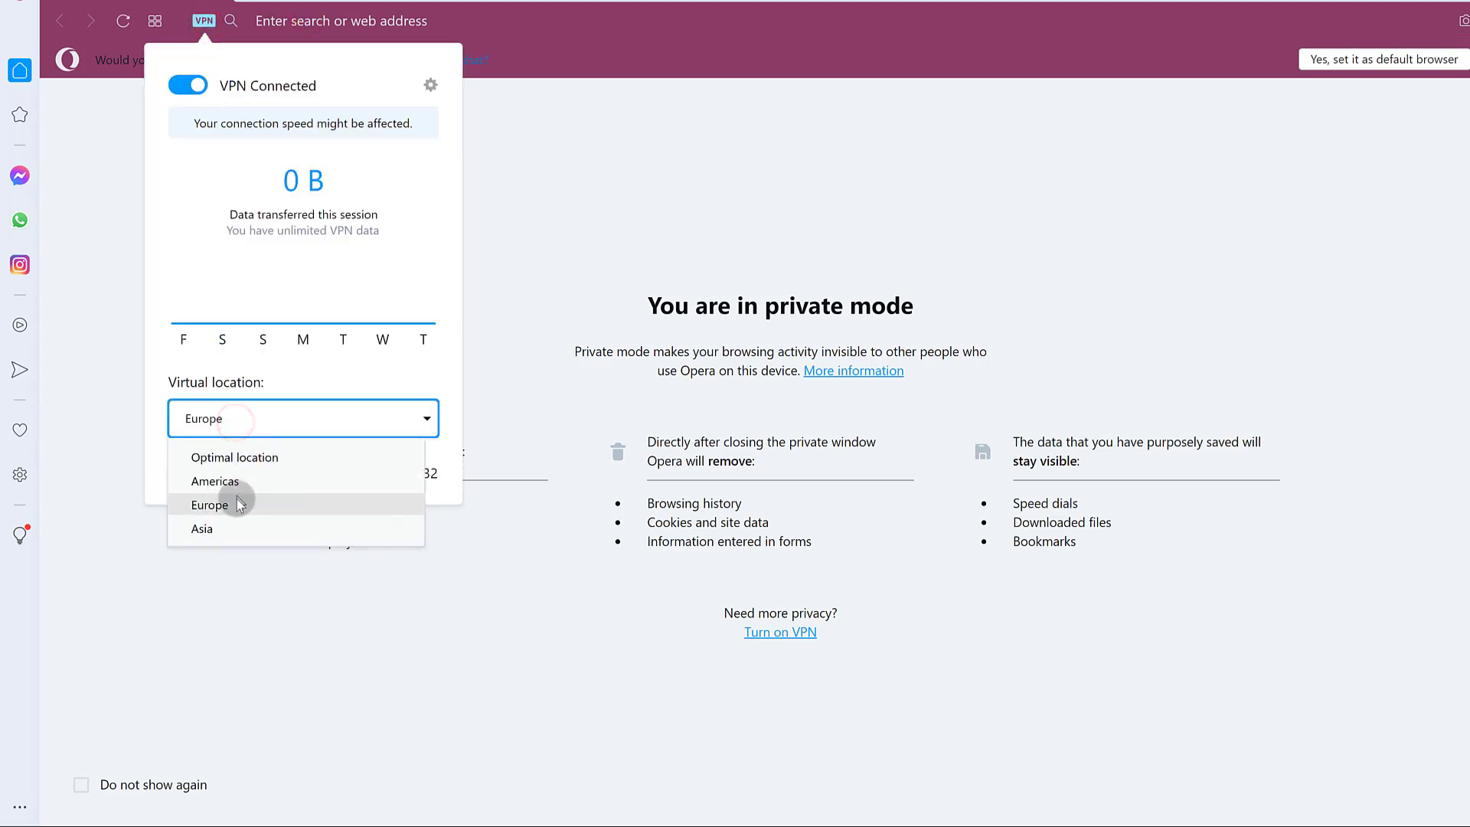
pyautogui.click(227, 530)
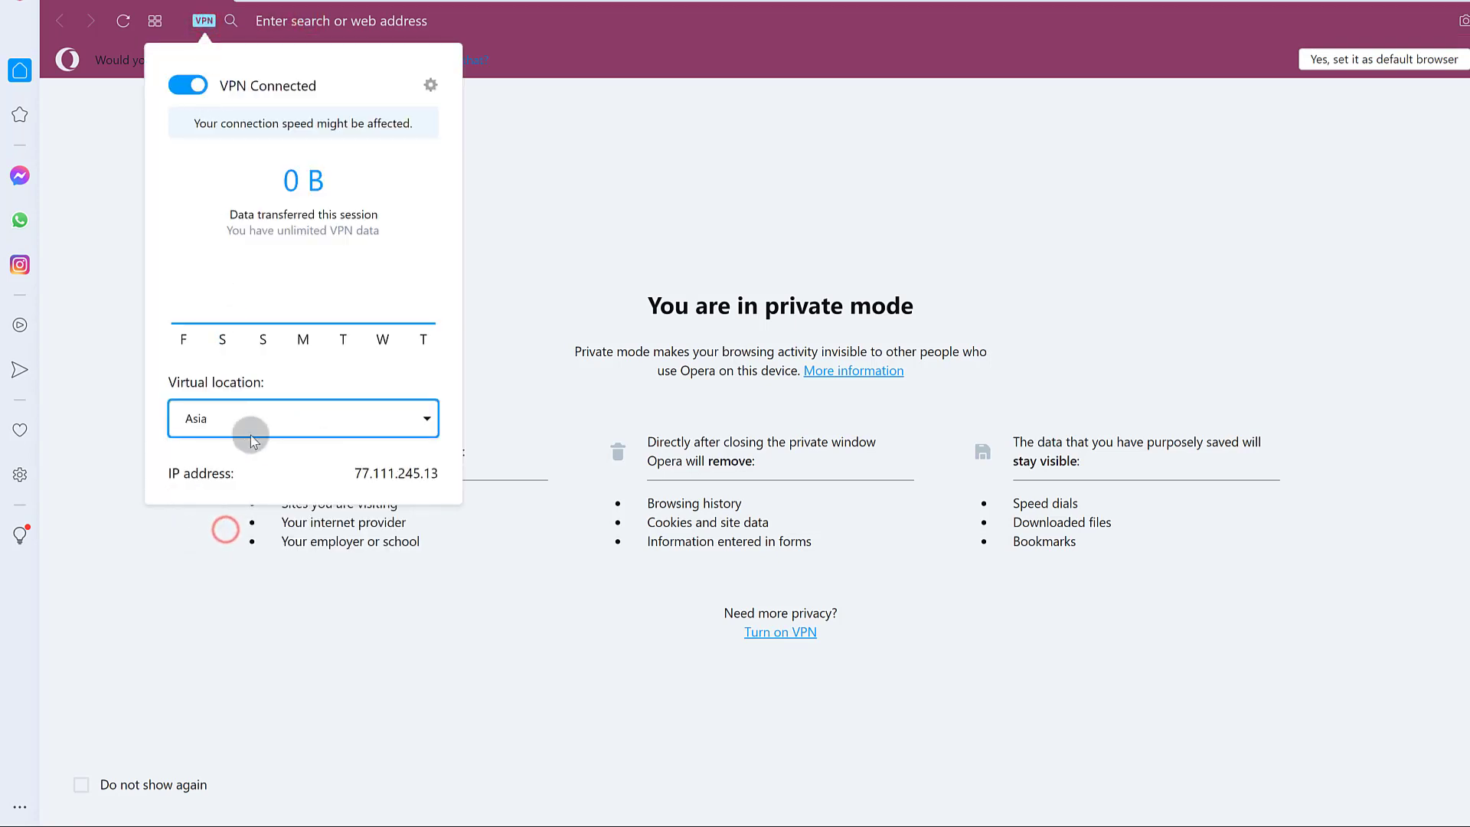
pyautogui.click(122, 191)
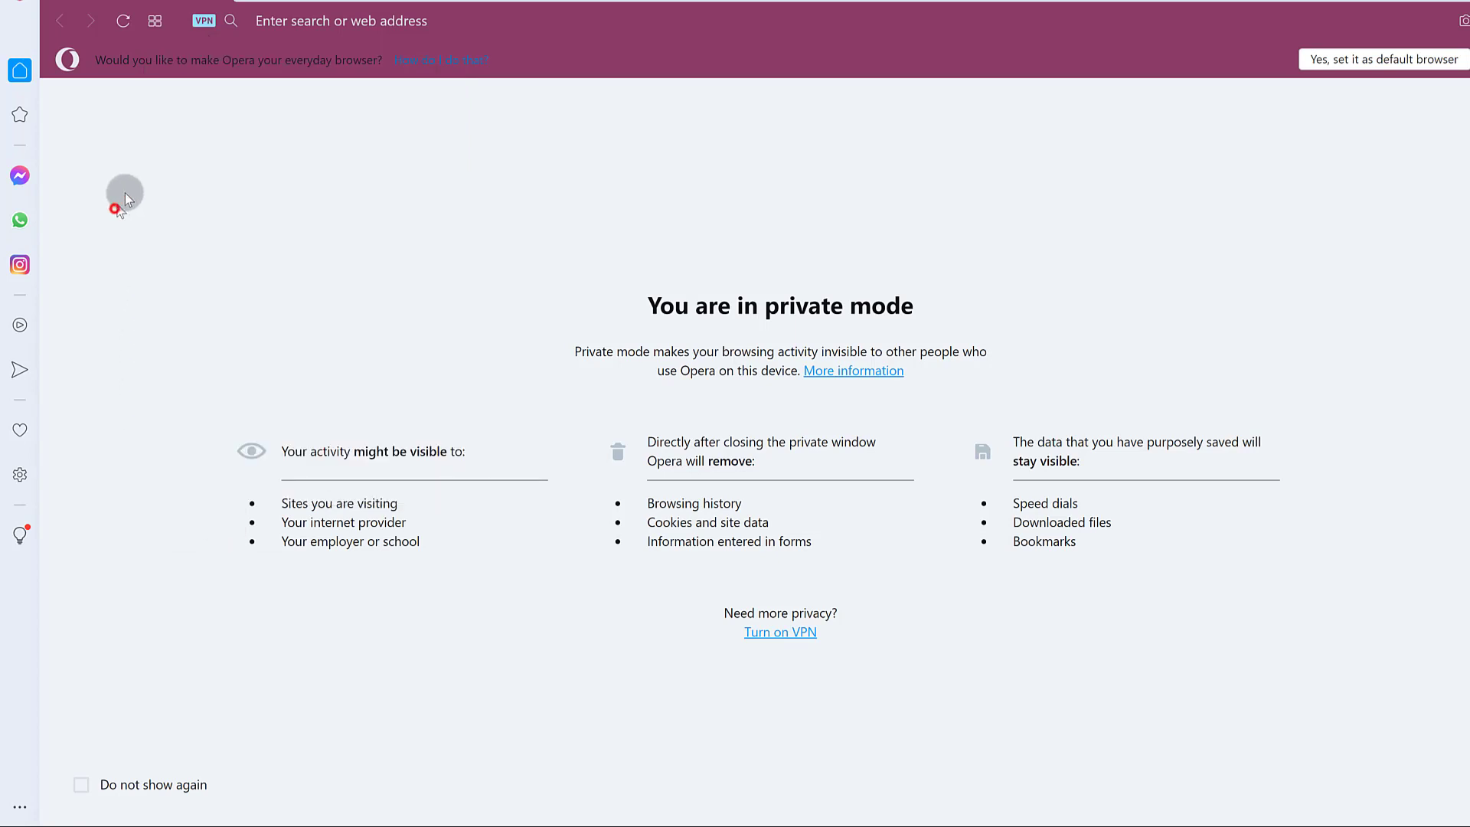
# - Close the private Opera tab, return to Cloudflare in Edge and review the A and CNAME records for 254.press
pyautogui.click(295, 19)
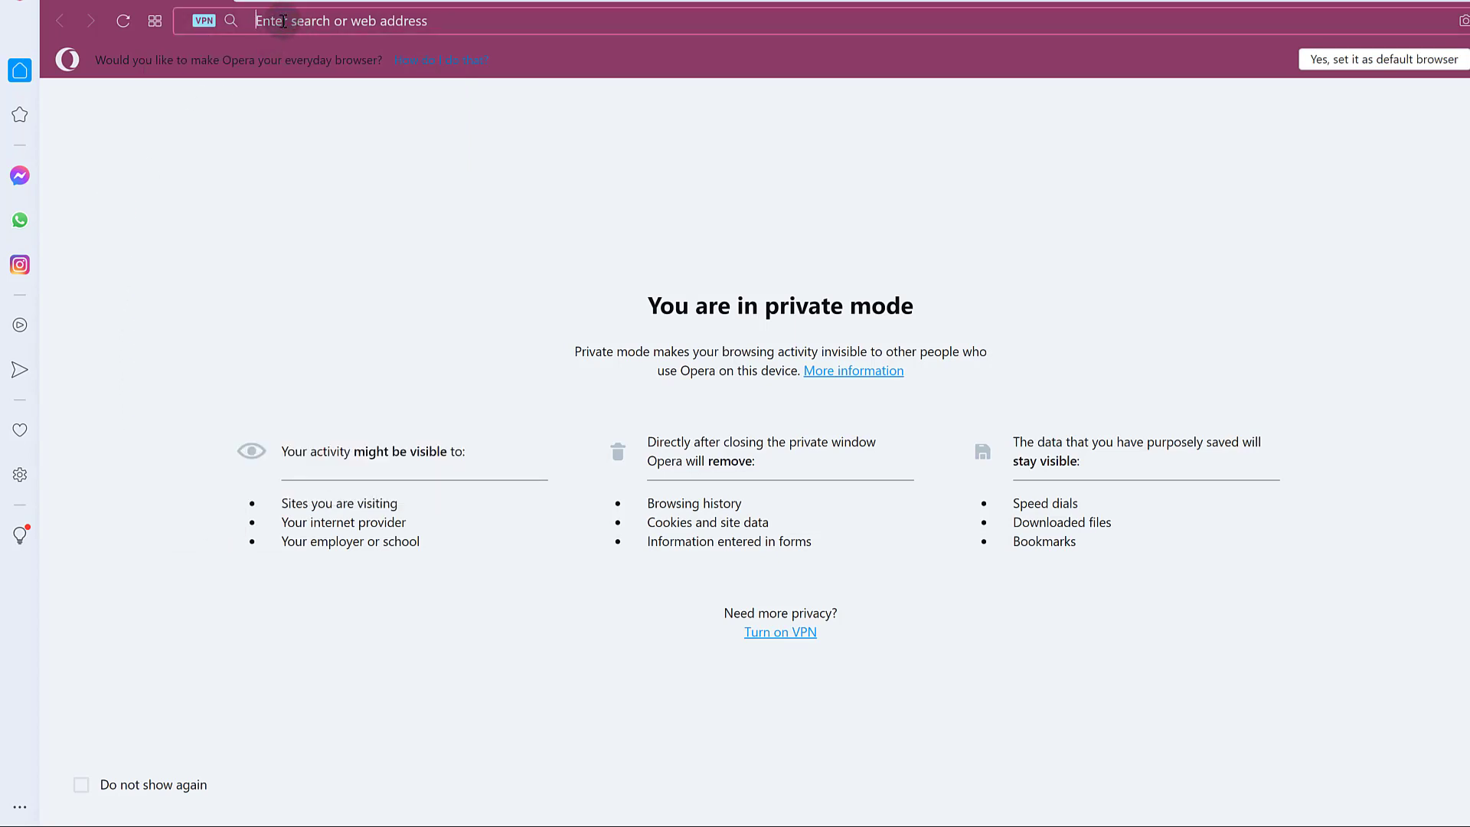
pyautogui.click(224, 0)
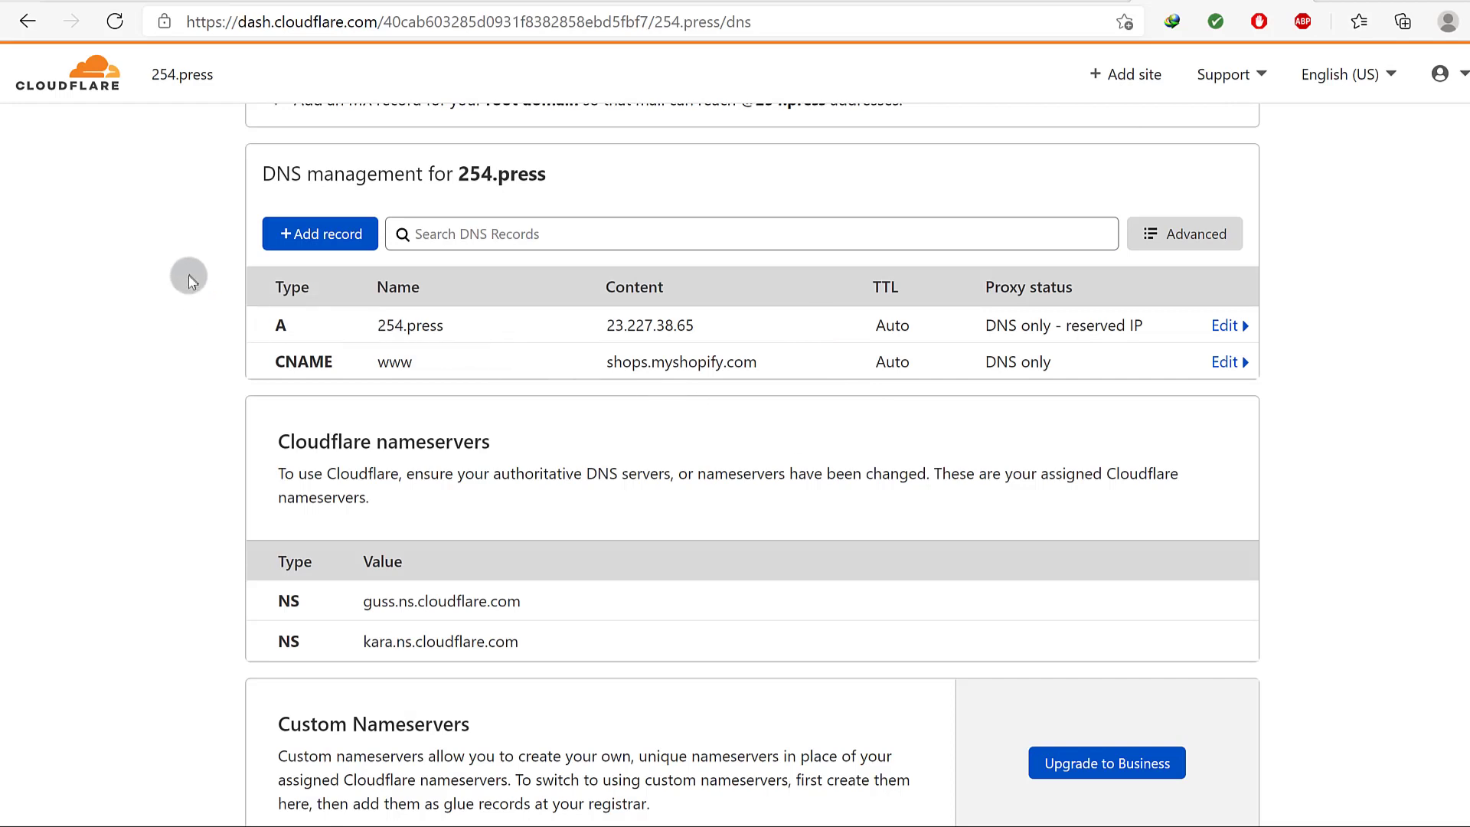
pyautogui.moveTo(189, 269); pyautogui.dragTo(512, 376)
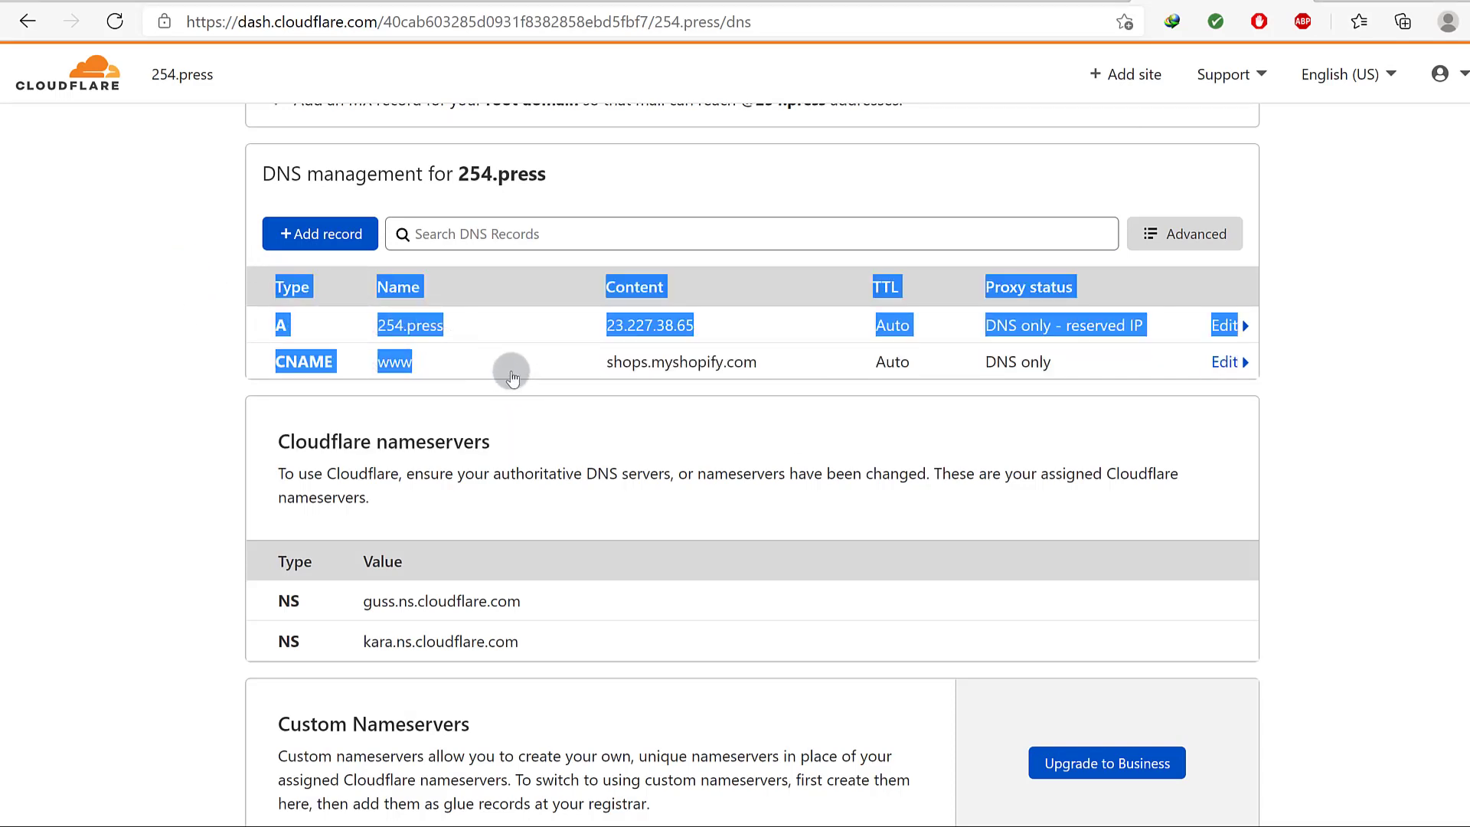
pyautogui.click(178, 387)
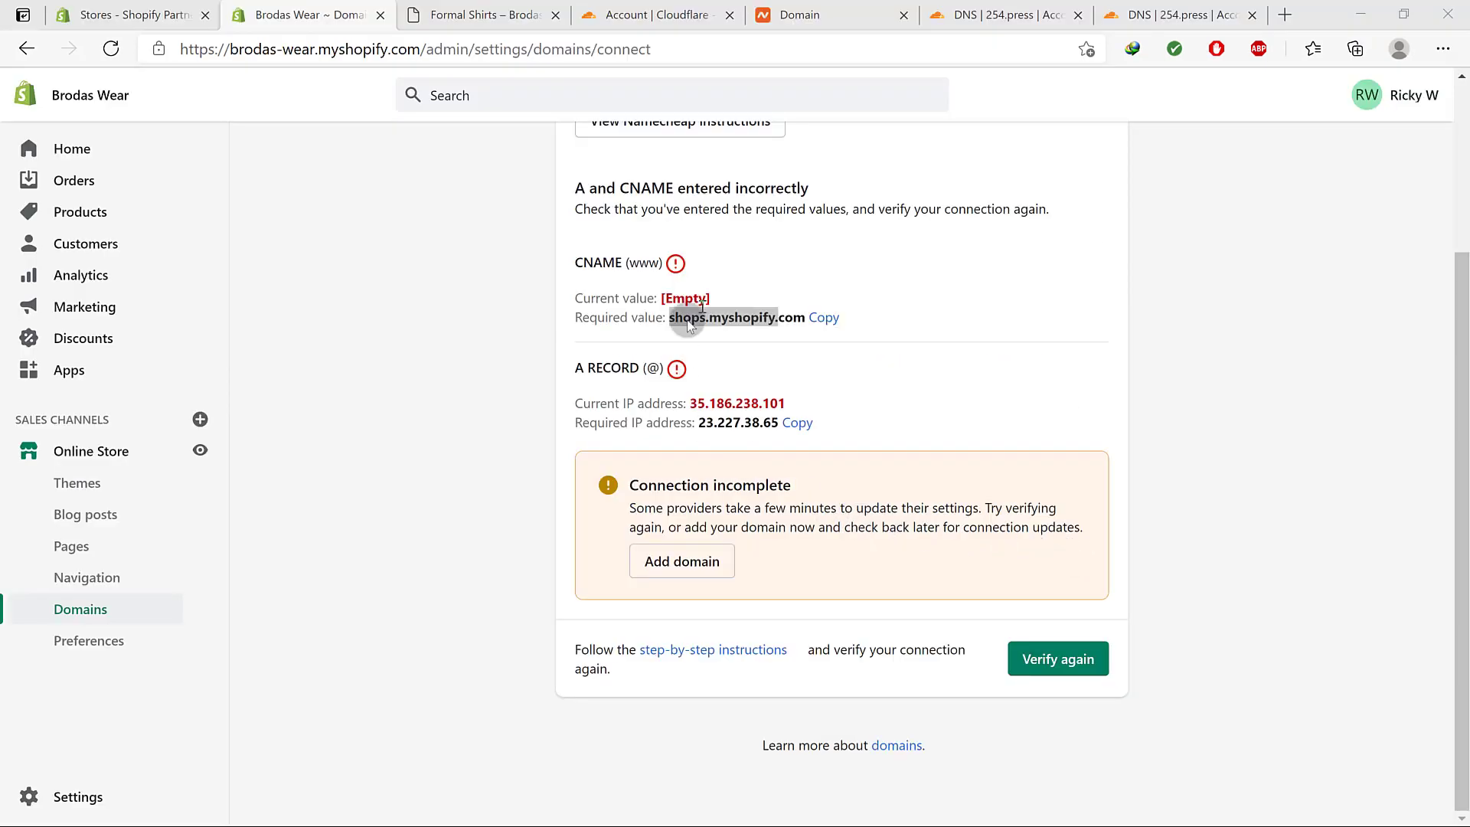
# - Verify the domain connection again and add 254.press to the Shopify store as a third-party domain
pyautogui.click(1058, 663)
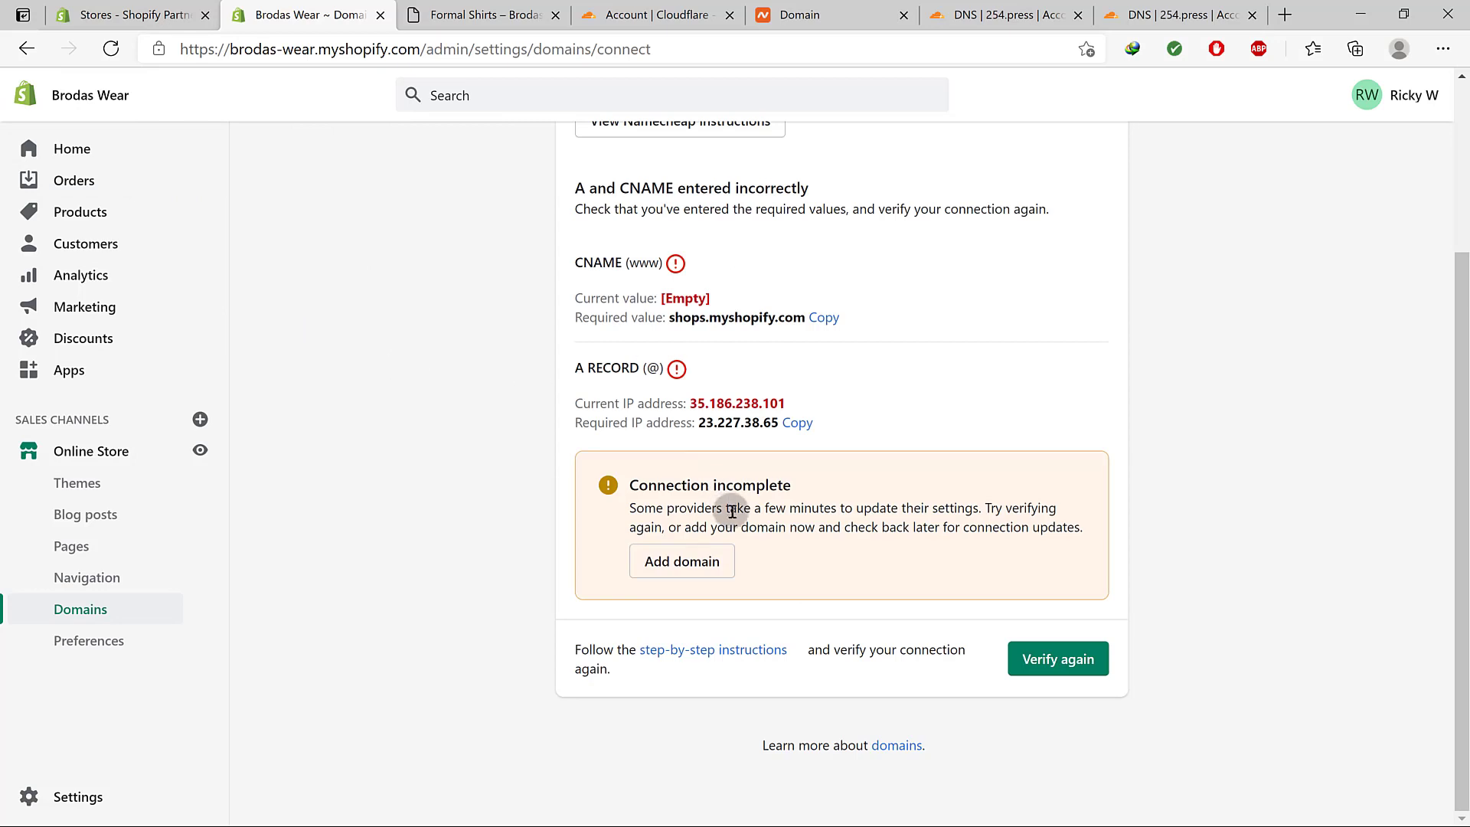
pyautogui.click(1039, 655)
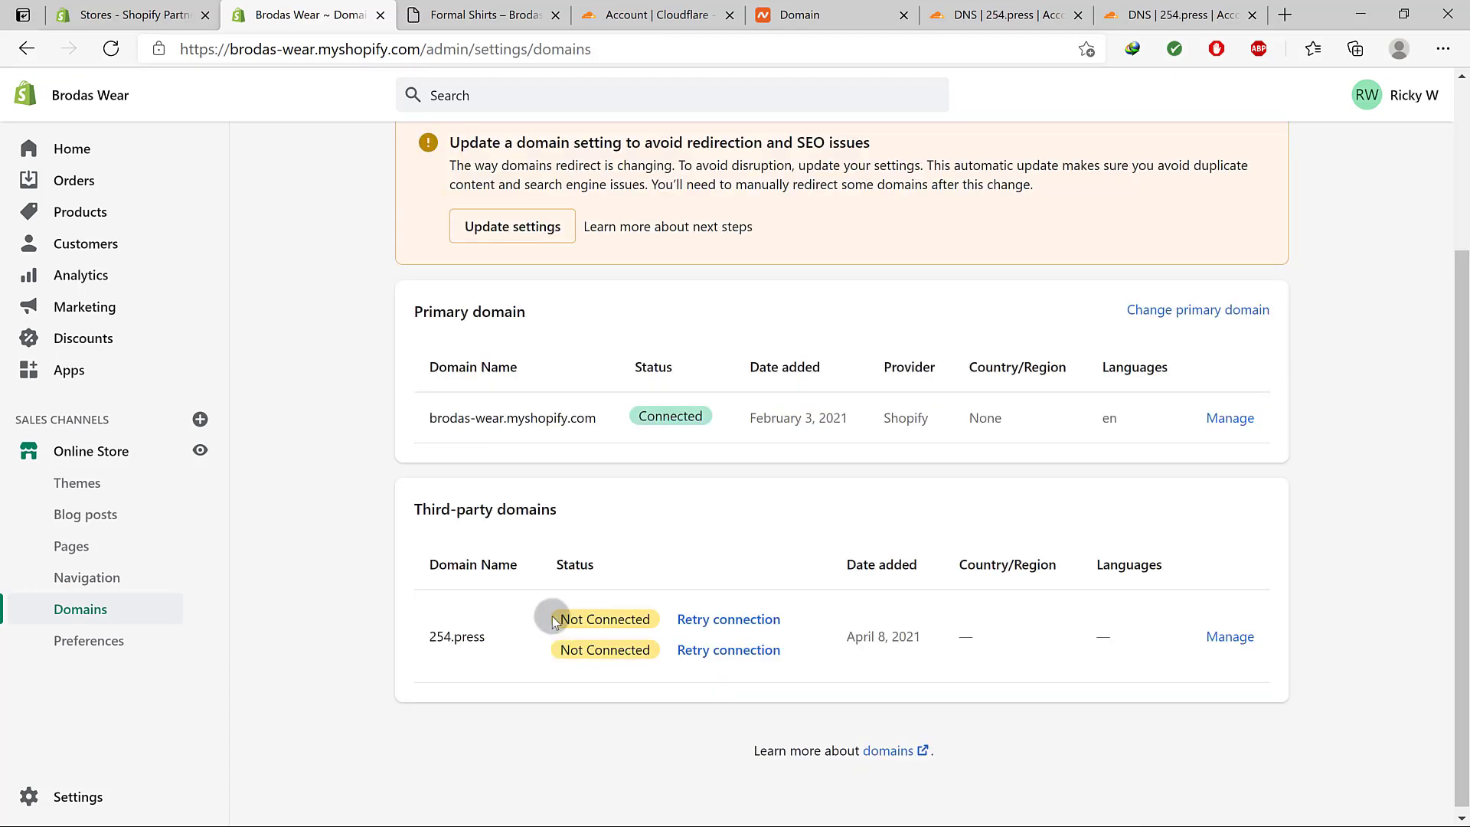
pyautogui.scroll(-2, 498, 637)
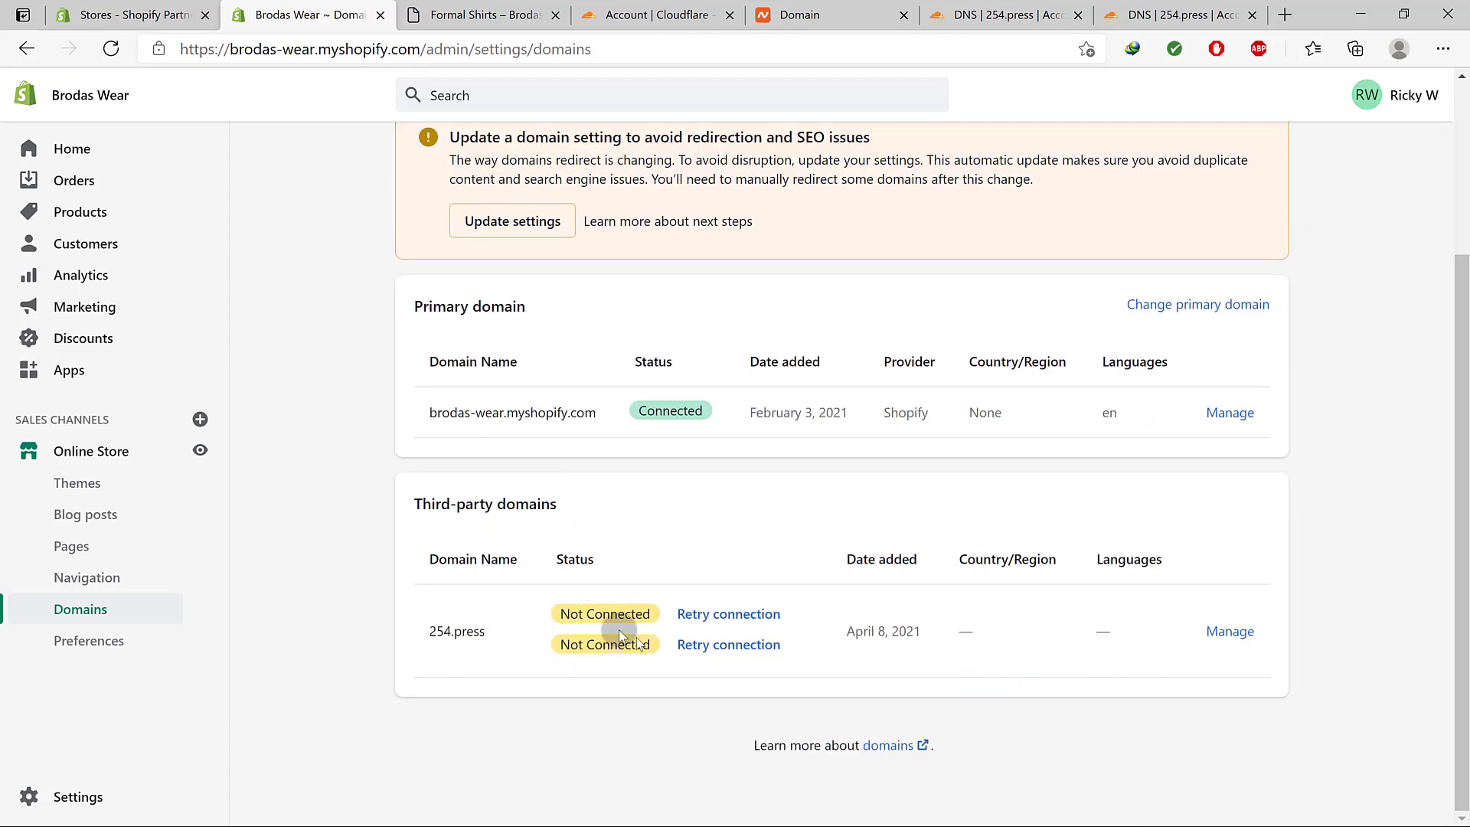
# - Retry the connection for 254.press, check its required CNAME and A record values, and return to the domains list
pyautogui.click(718, 622)
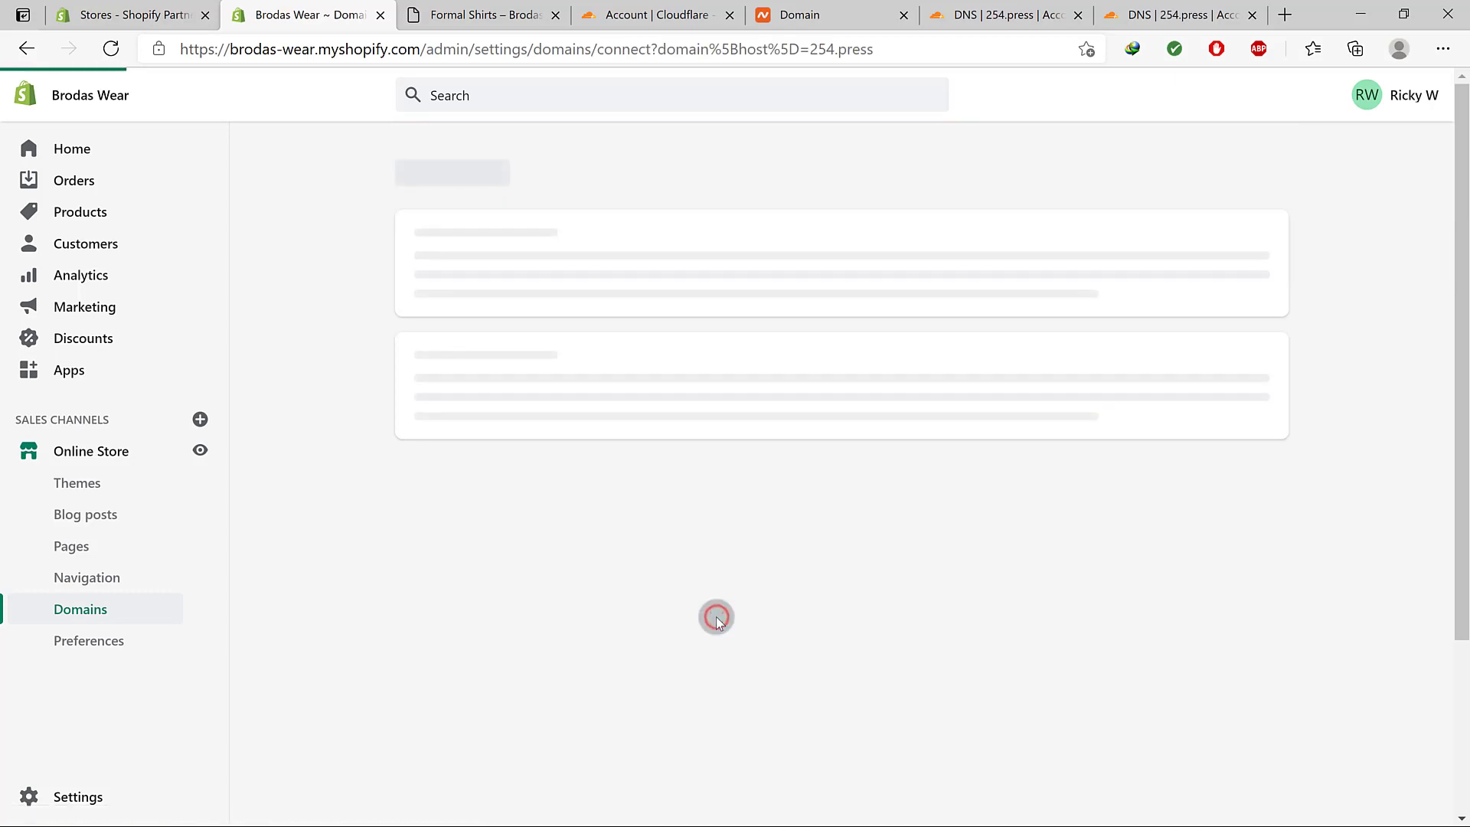
pyautogui.click(1007, 520)
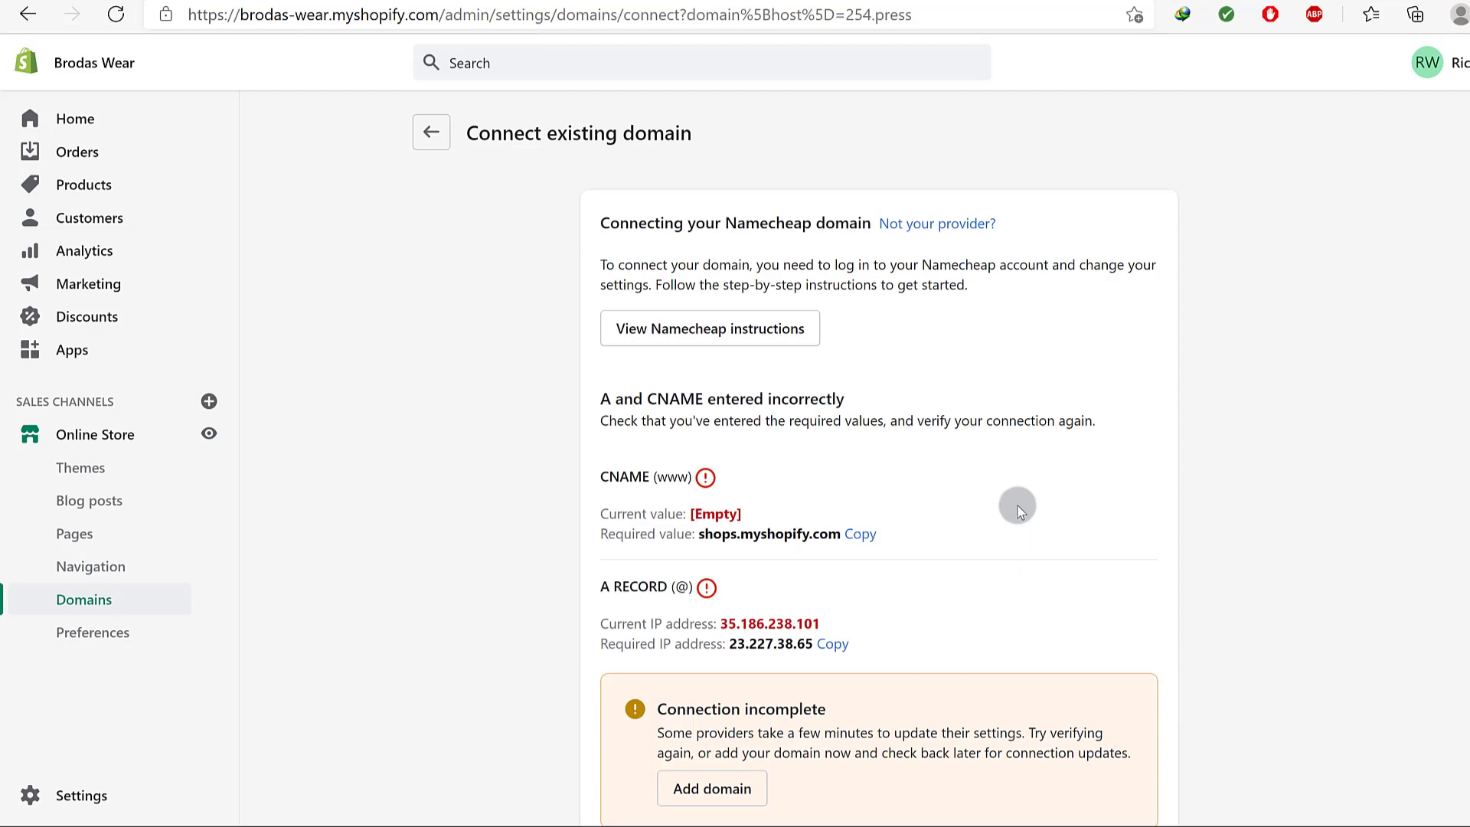
pyautogui.scroll(-3, 861, 547)
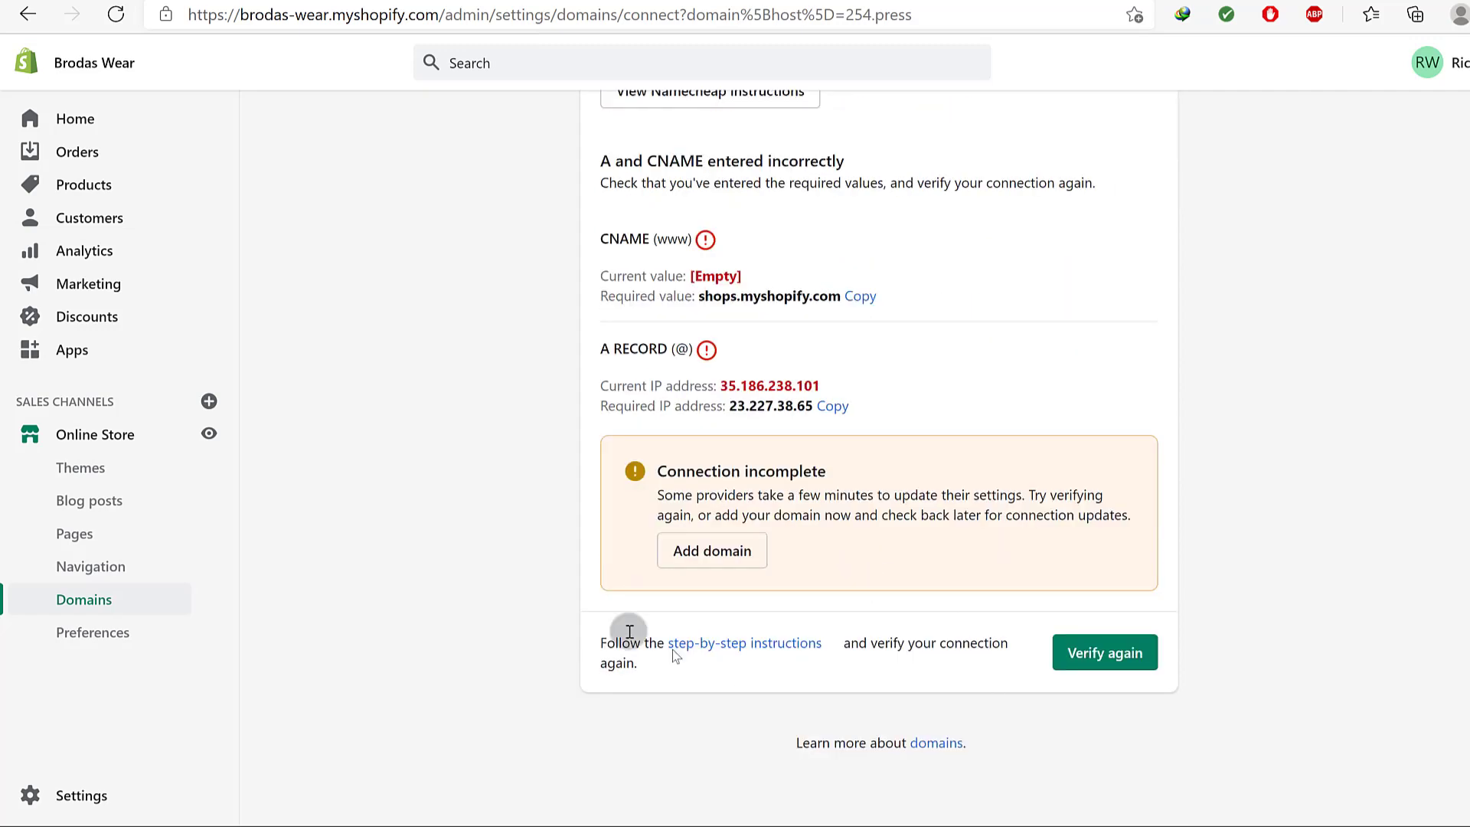
pyautogui.click(80, 599)
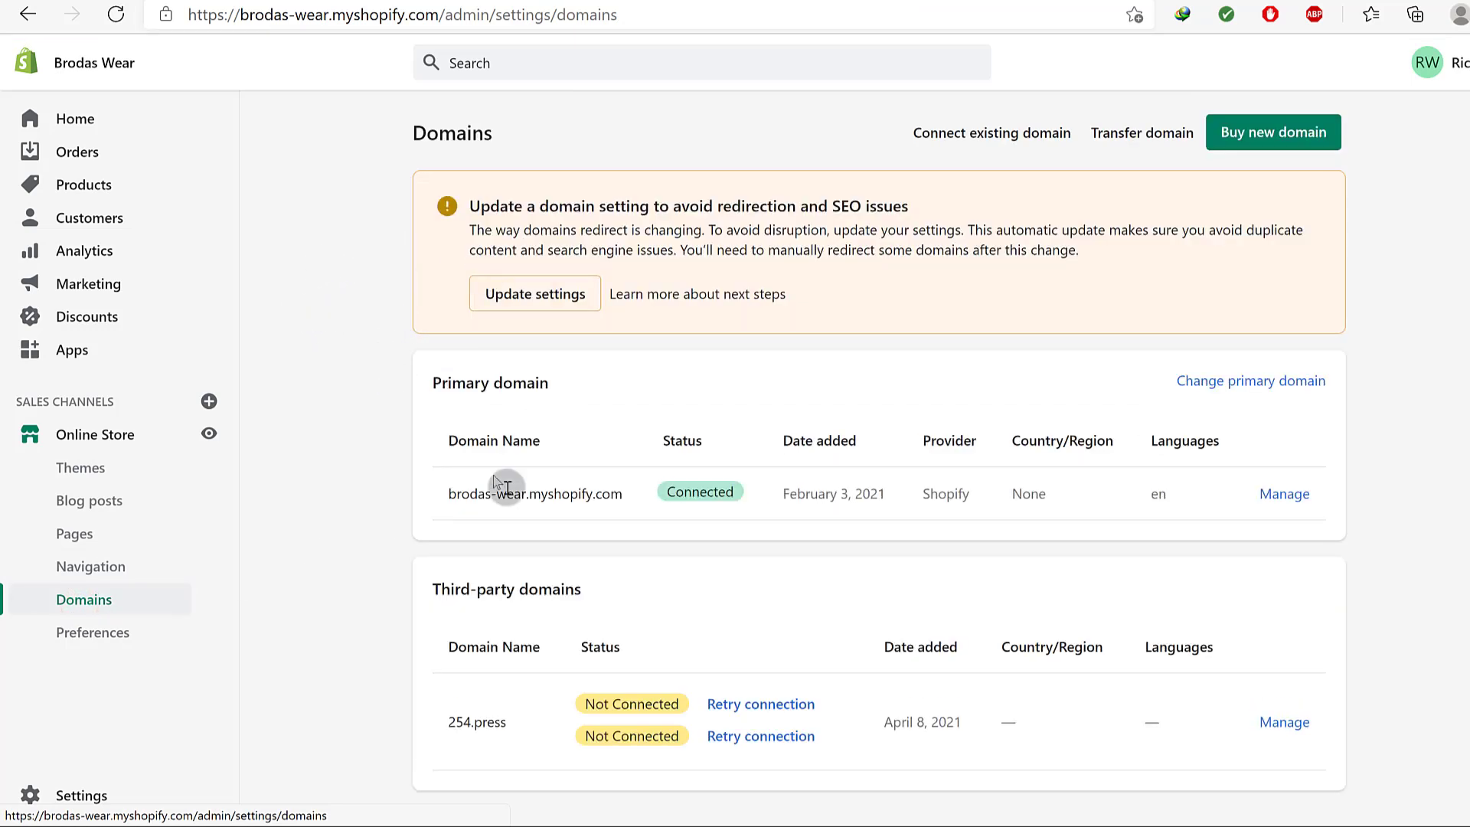
# - Review the connection status of 254.press and its redirect and removal settings, and return to the domains list
pyautogui.scroll(-1, 696, 548)
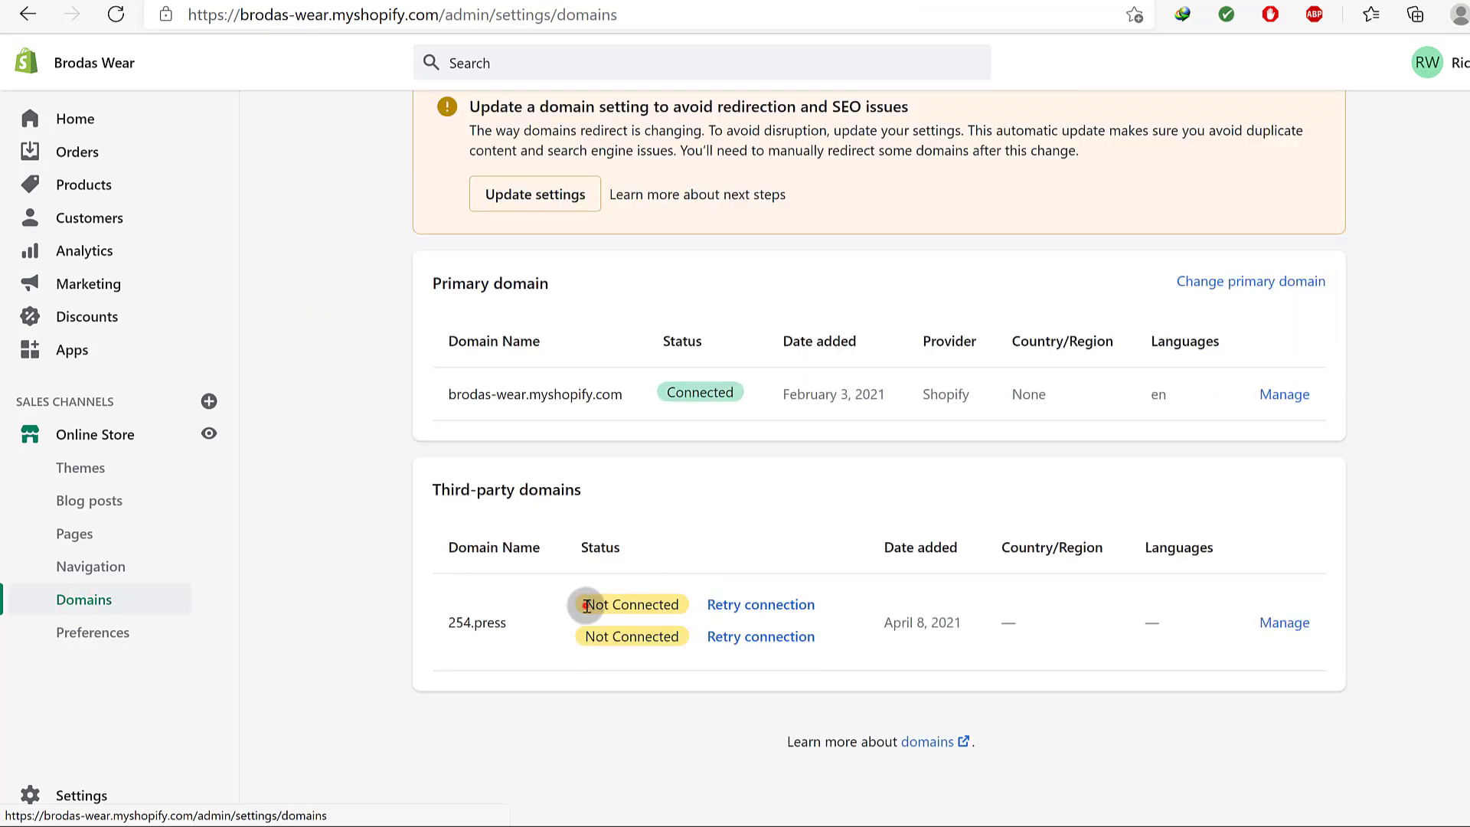
pyautogui.moveTo(586, 605); pyautogui.dragTo(658, 605)
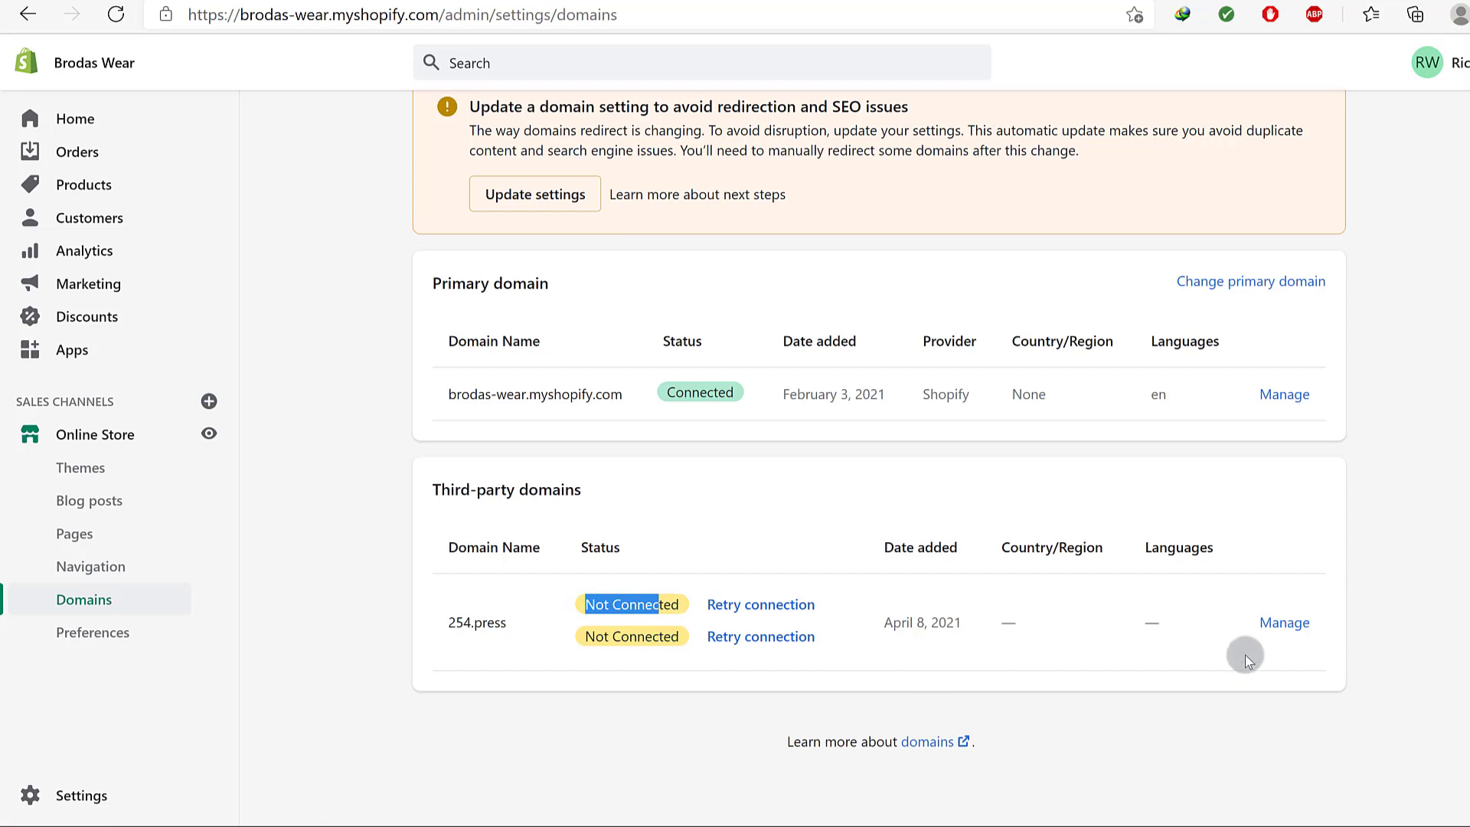
pyautogui.click(1242, 546)
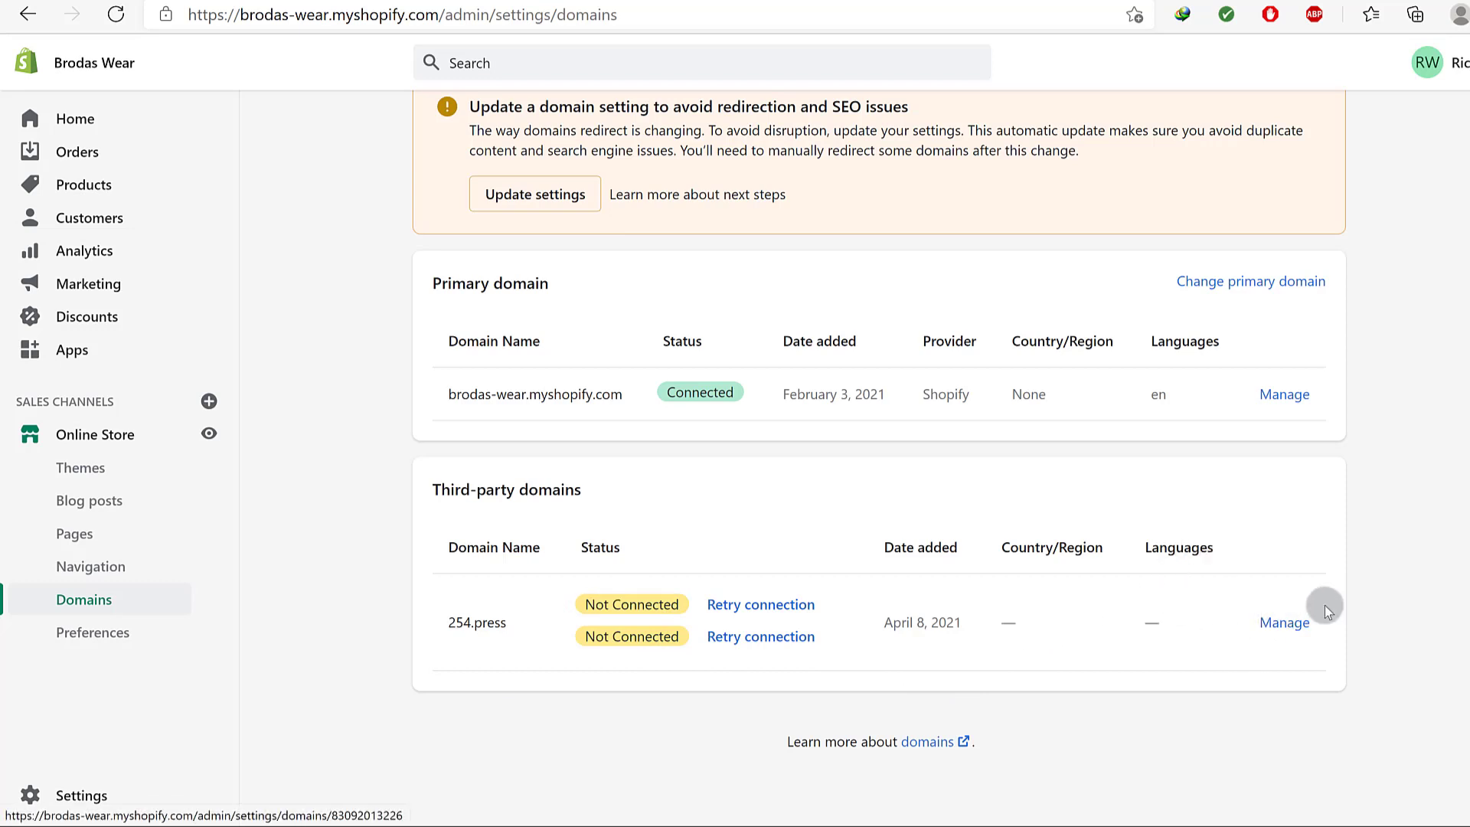
pyautogui.click(1270, 622)
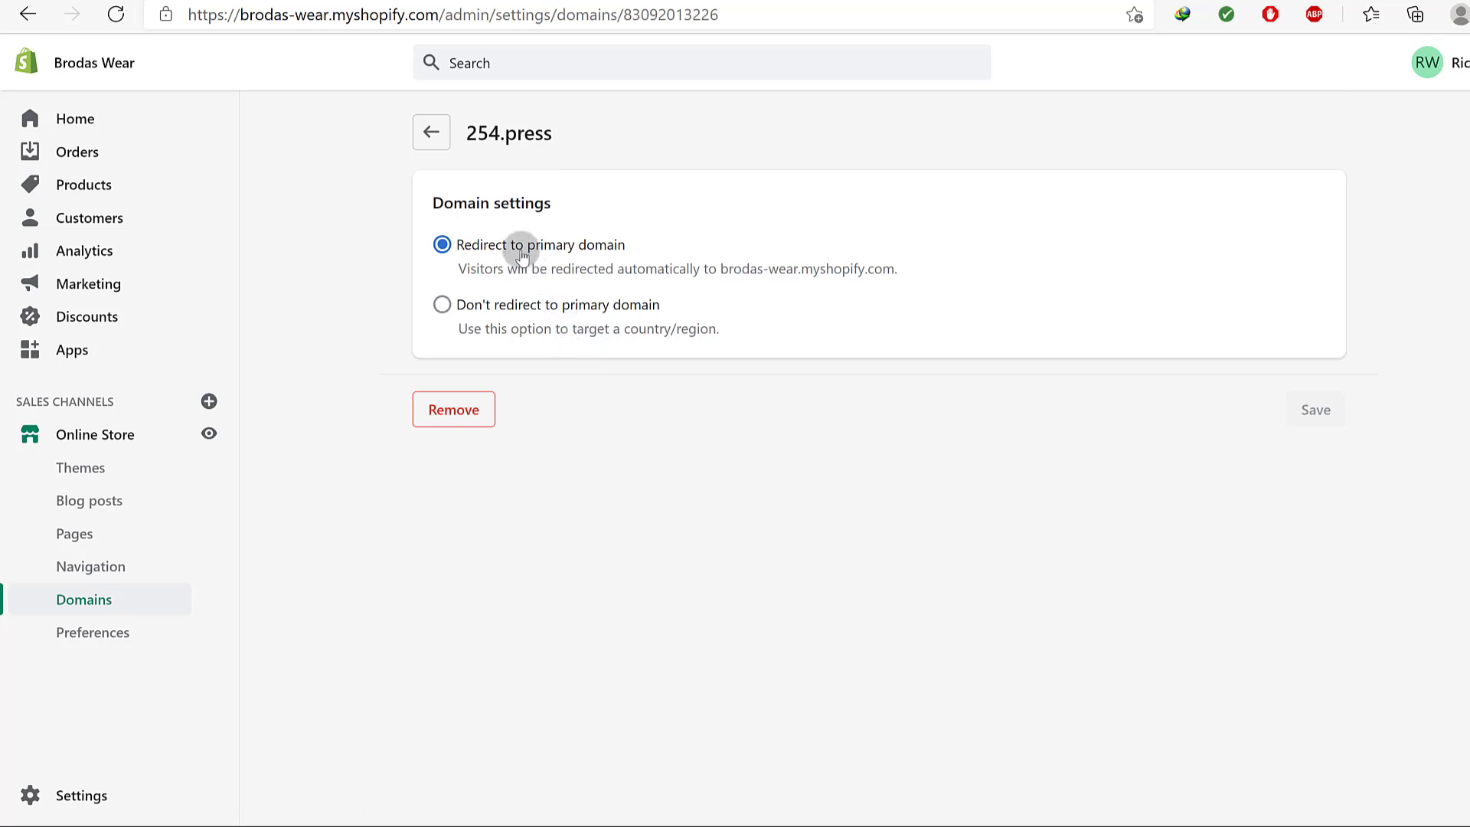
pyautogui.click(441, 412)
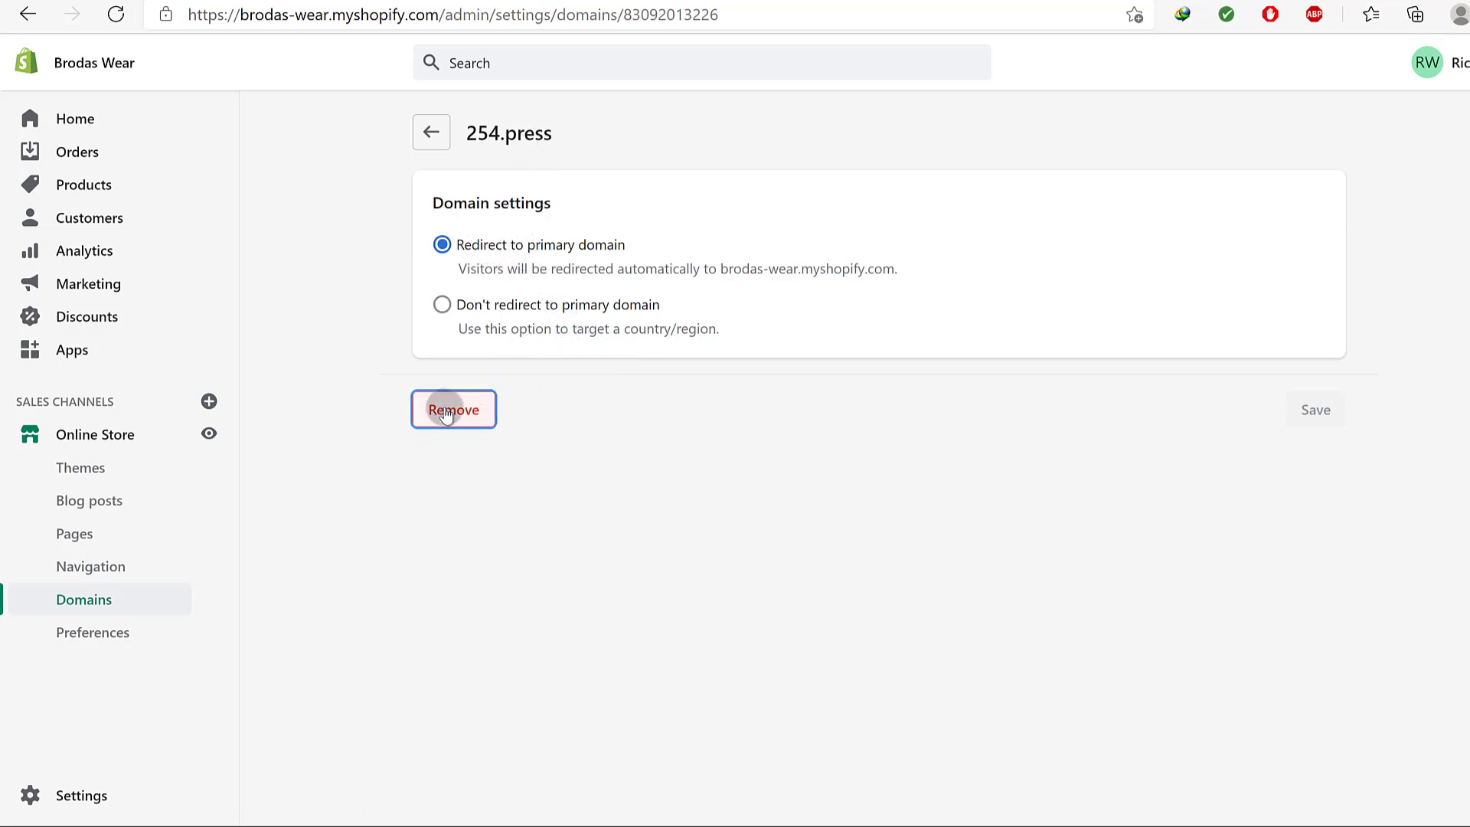
pyautogui.click(419, 127)
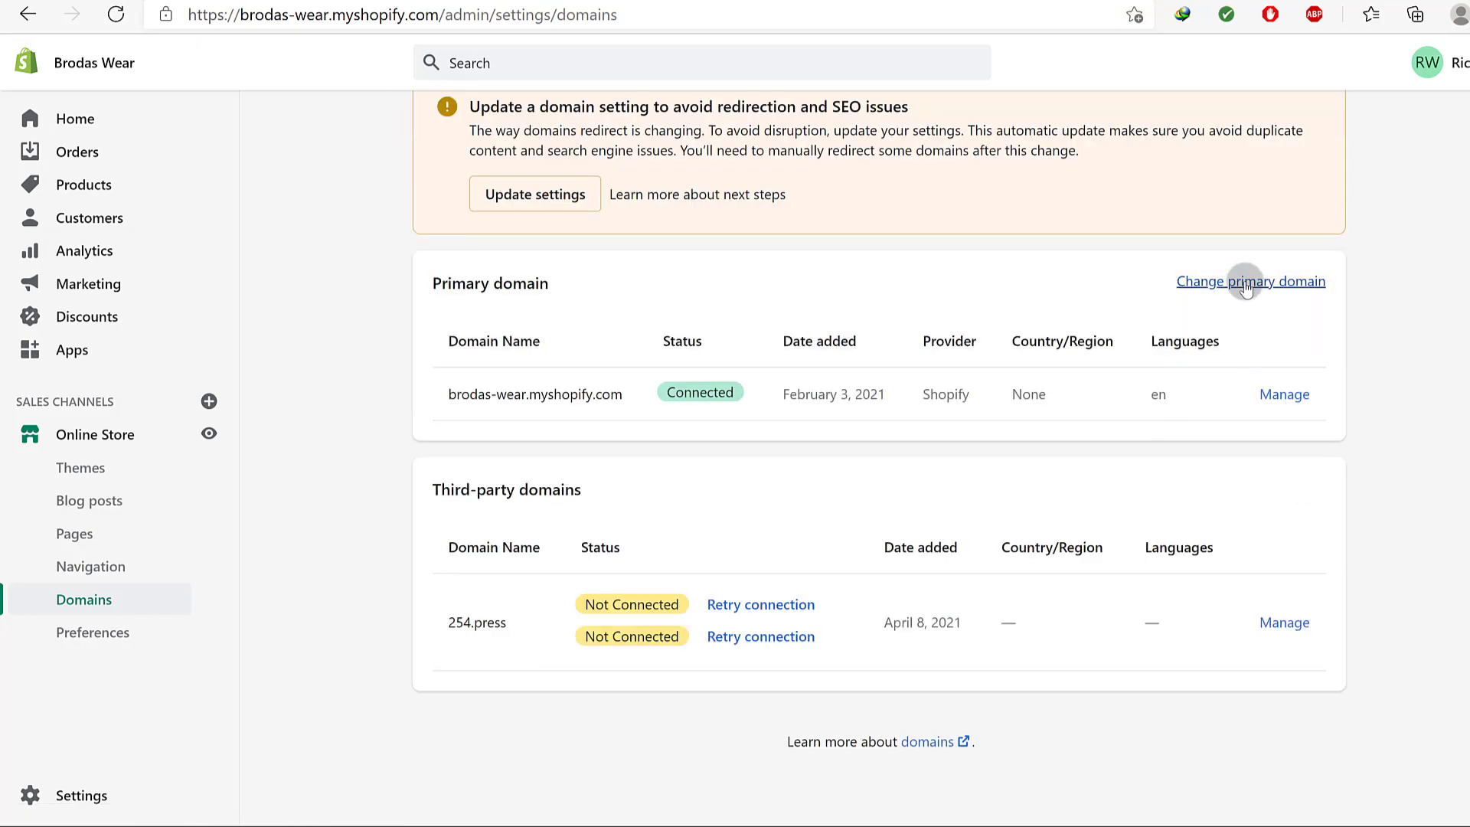
# - Change the store's primary domain to 254.press and check the updated domains list
pyautogui.click(1246, 283)
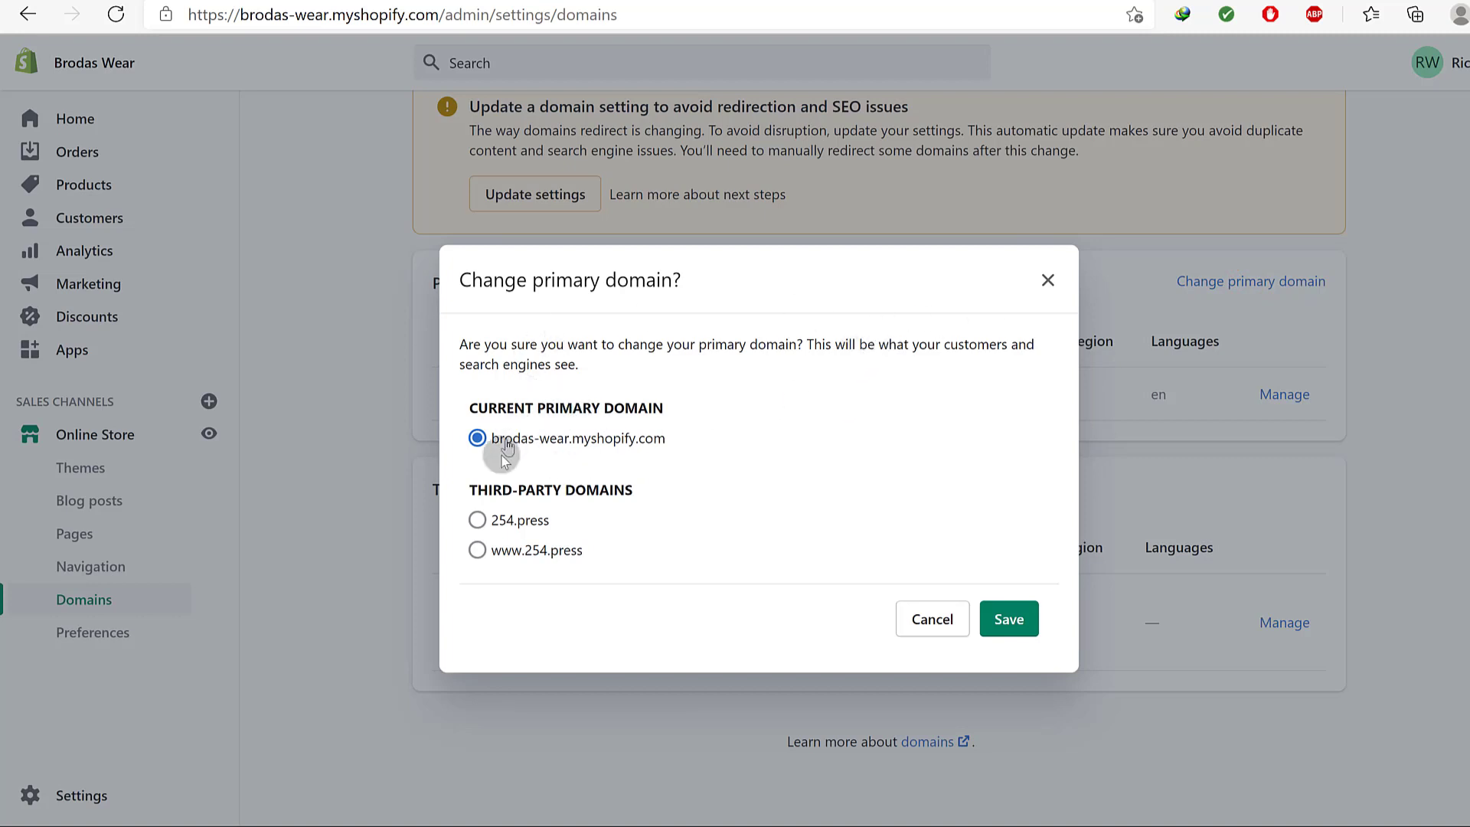
pyautogui.click(478, 521)
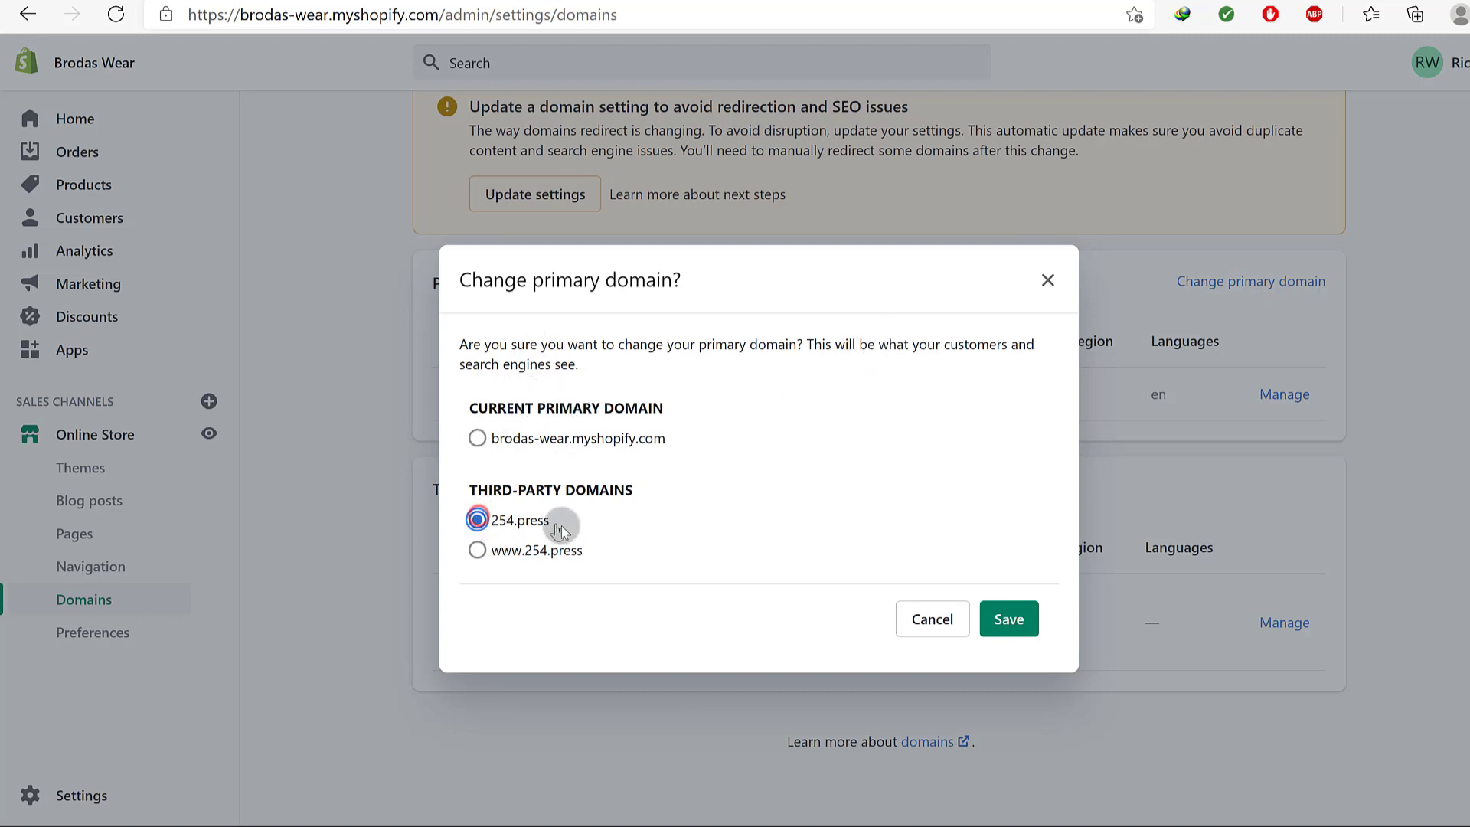
pyautogui.click(1006, 622)
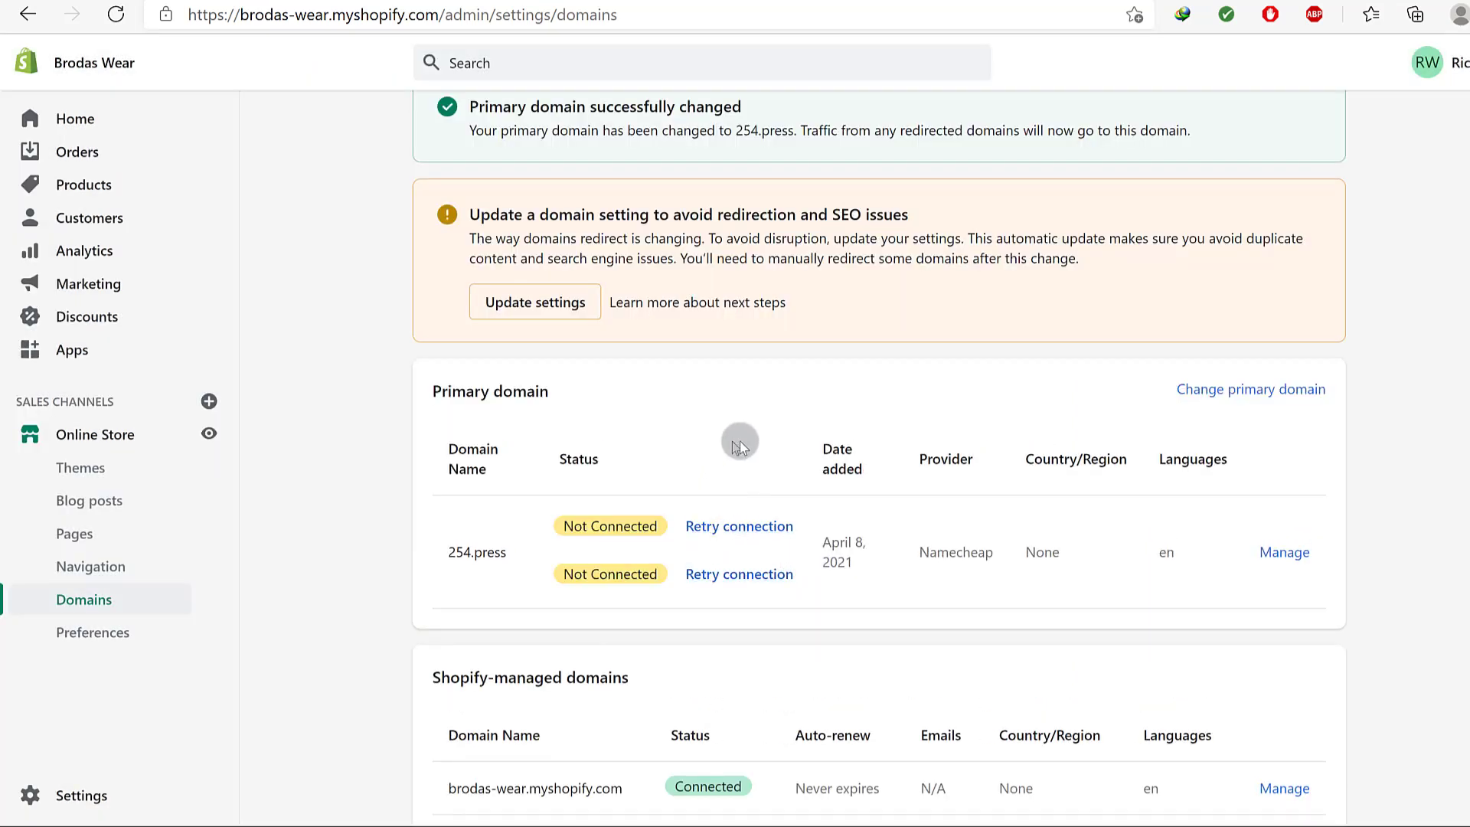
pyautogui.scroll(-2, 757, 451)
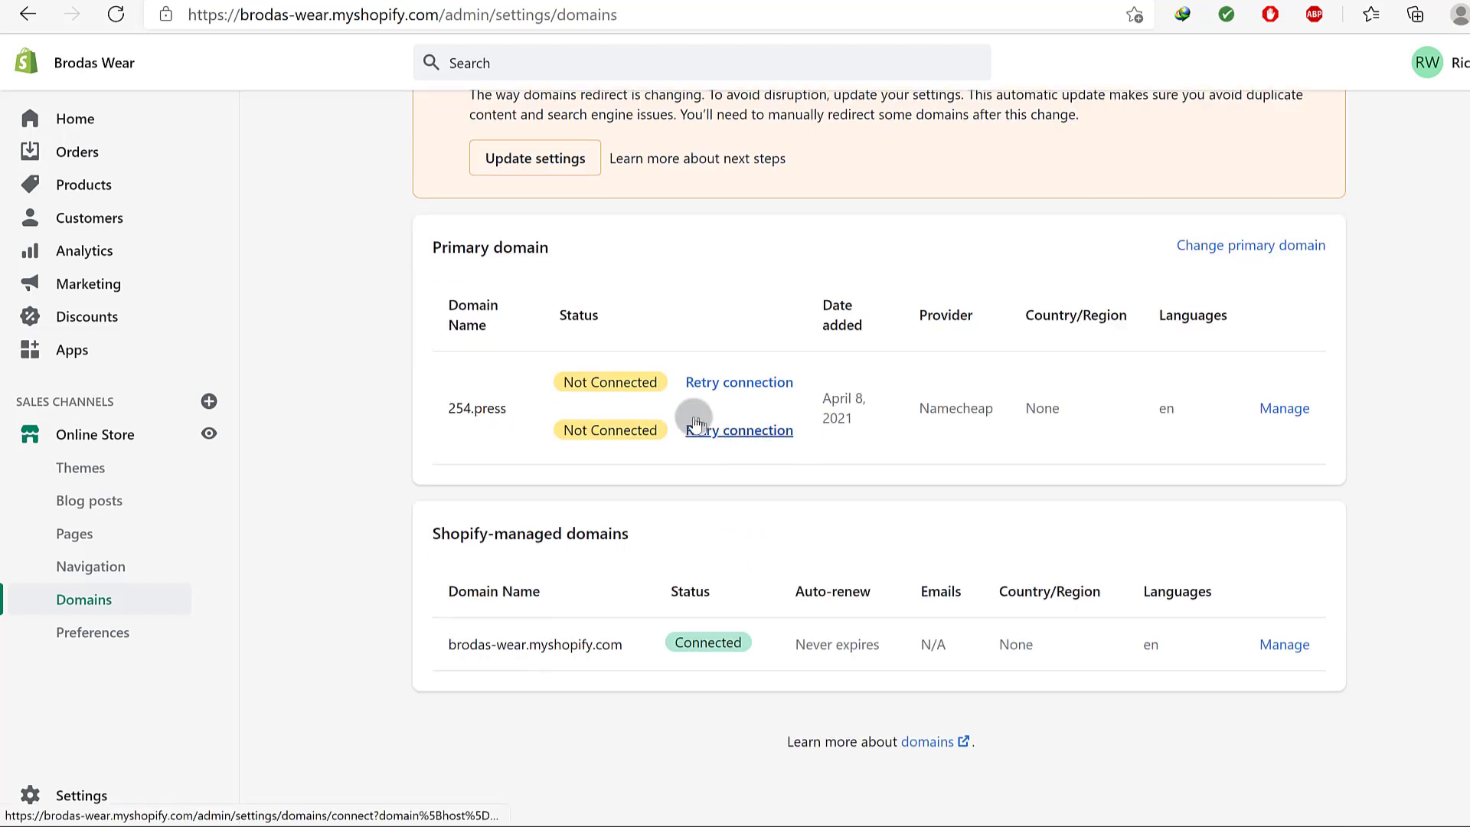